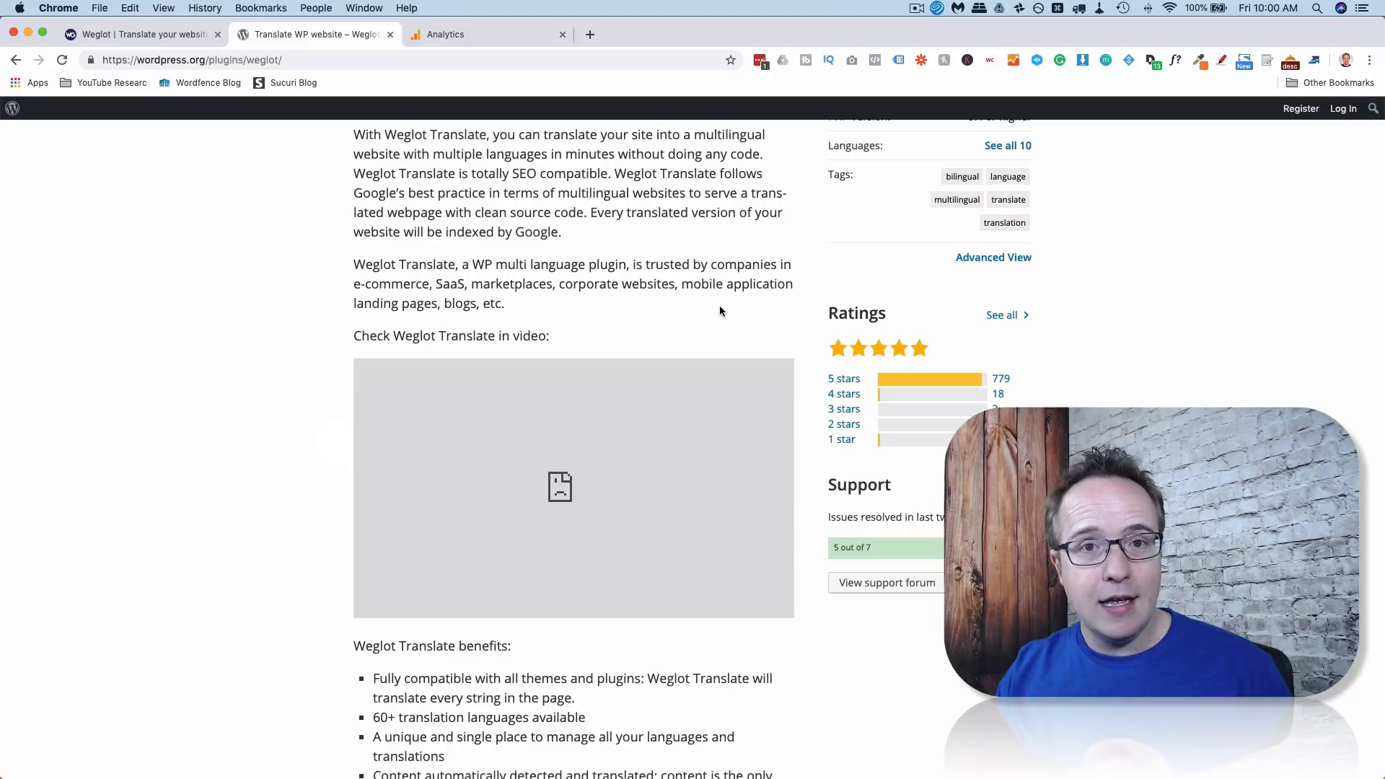
Switch to Google Analytics and examine the site visitors' languages in the Audience Geo Language report.
scroll(444, 250, up, 6)
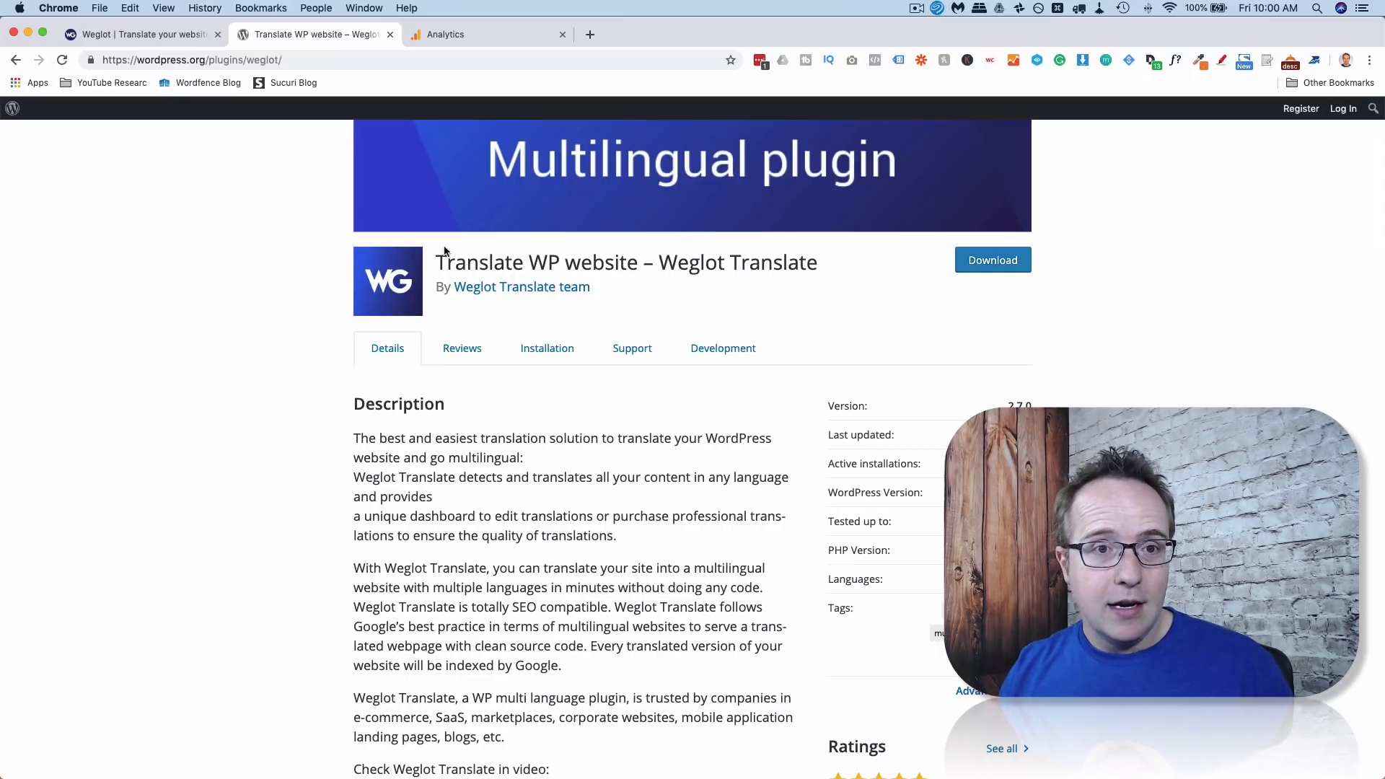
click(486, 36)
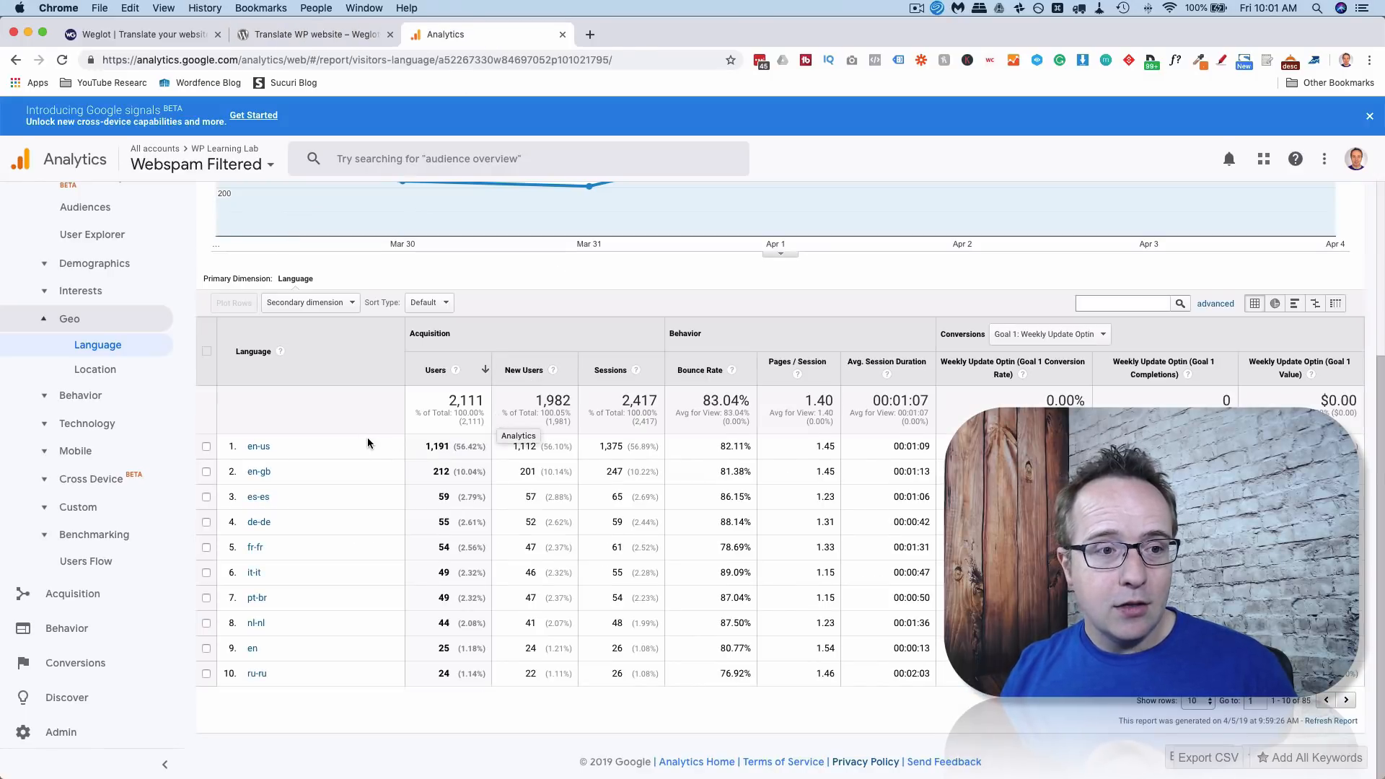
scroll(195, 347, up, 1)
scroll(110, 332, up, 5)
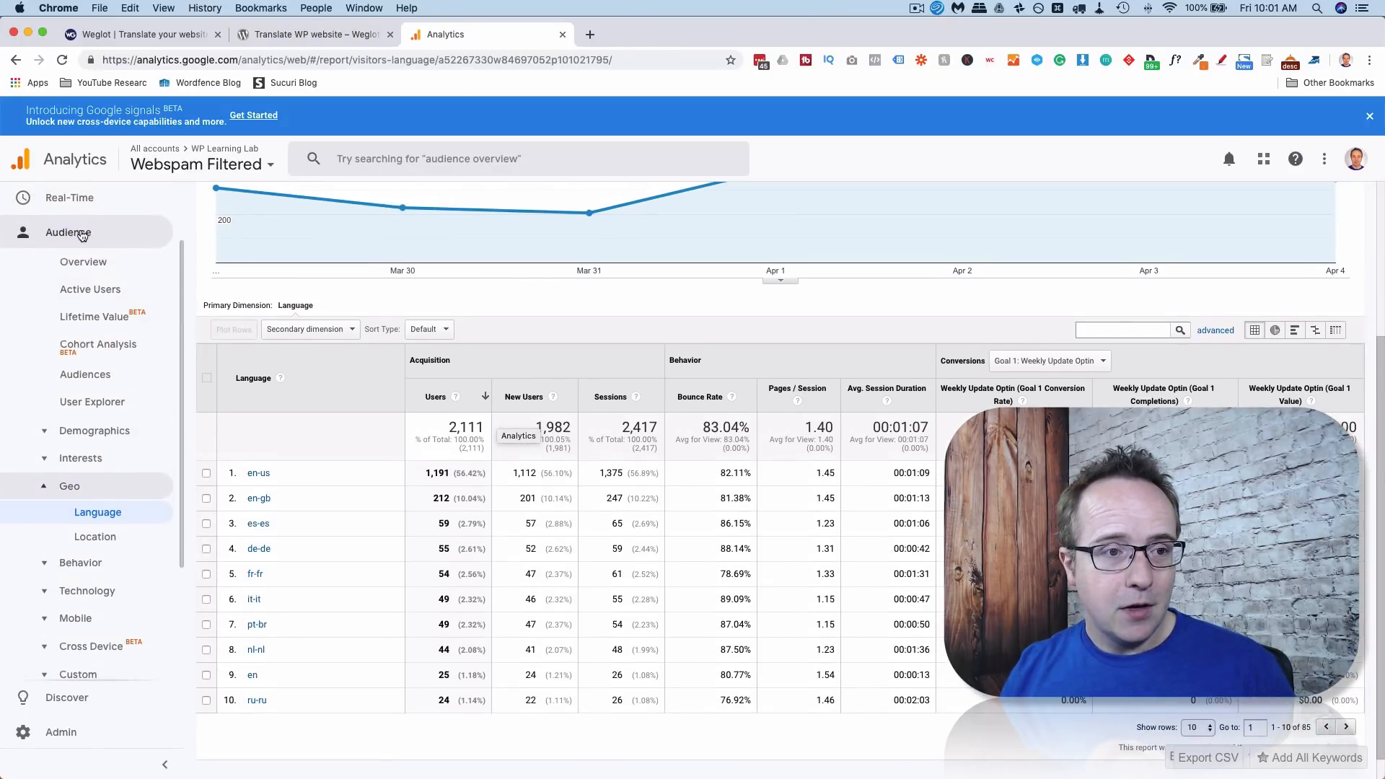
scroll(87, 346, down, 4)
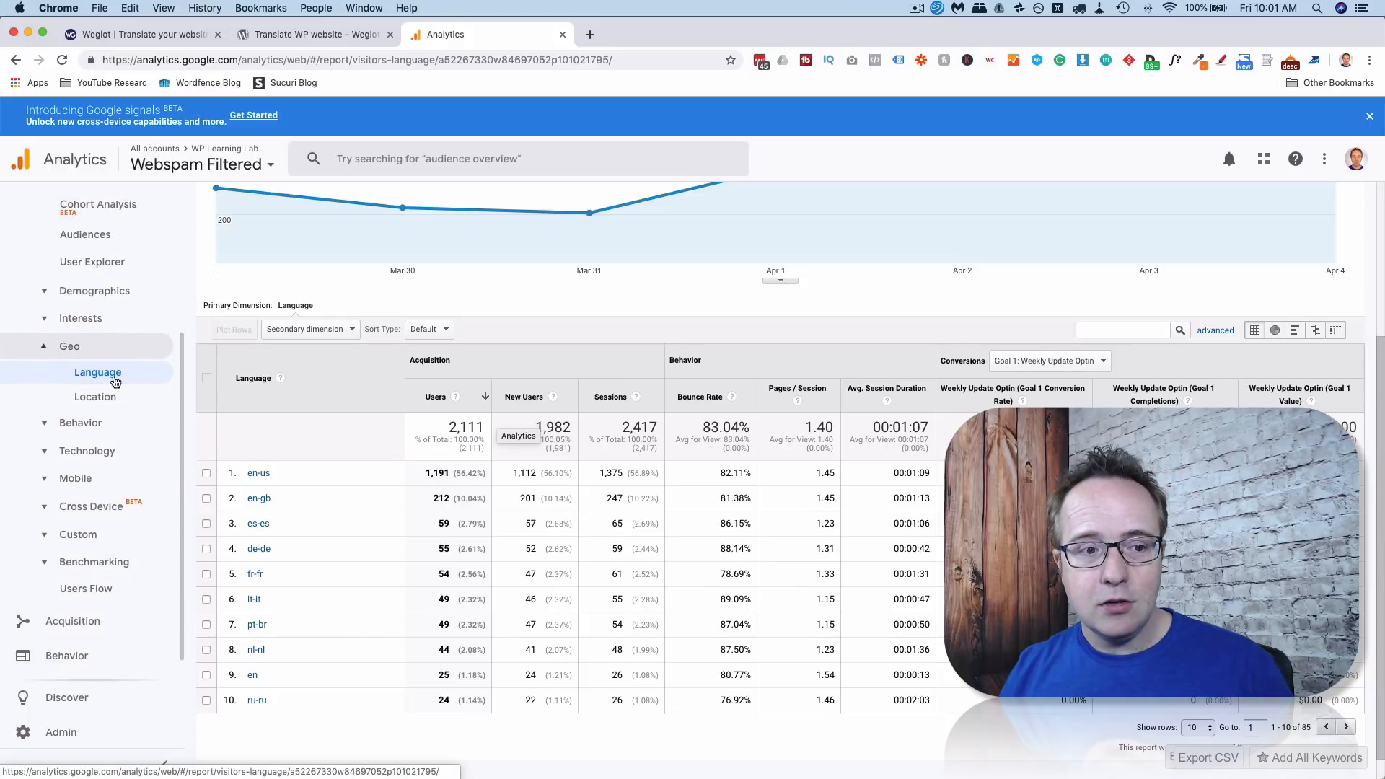
scroll(316, 416, down, 1)
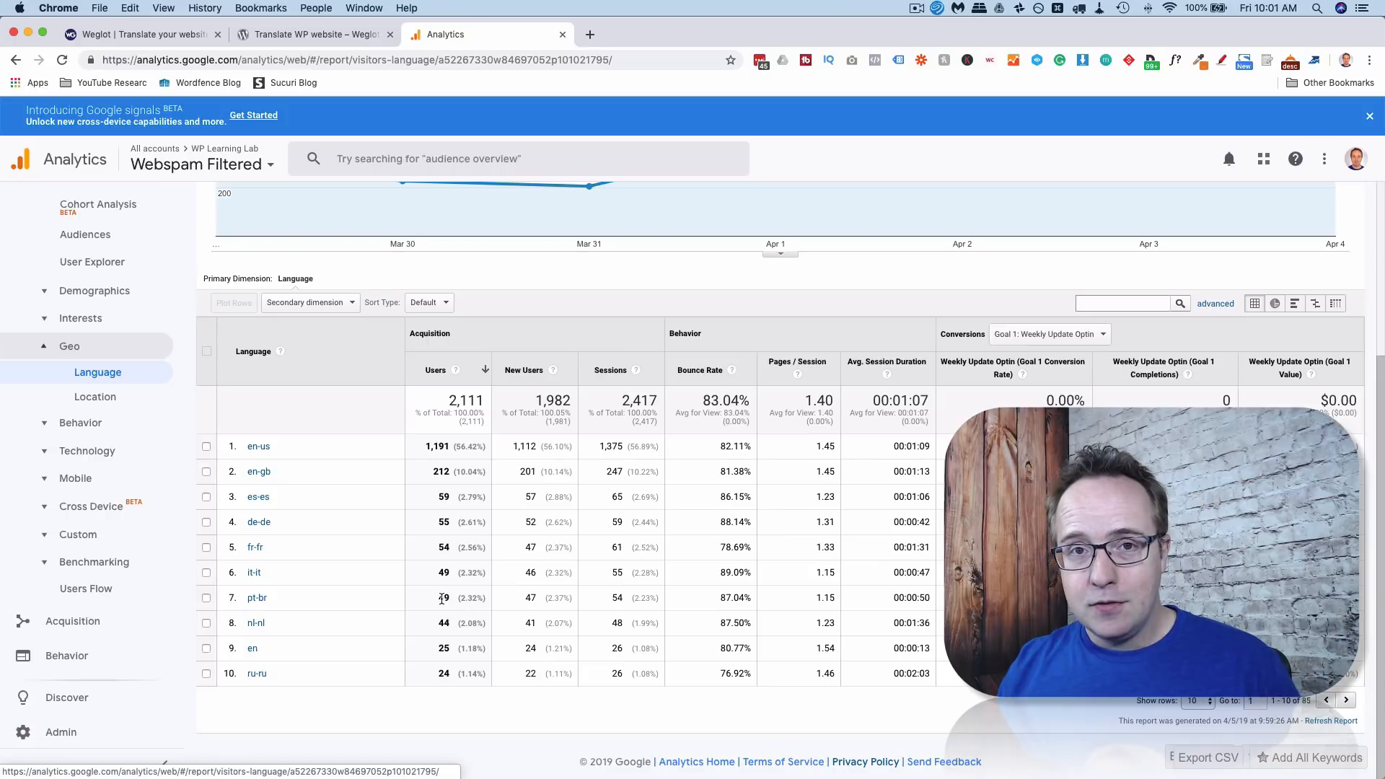
click(1206, 701)
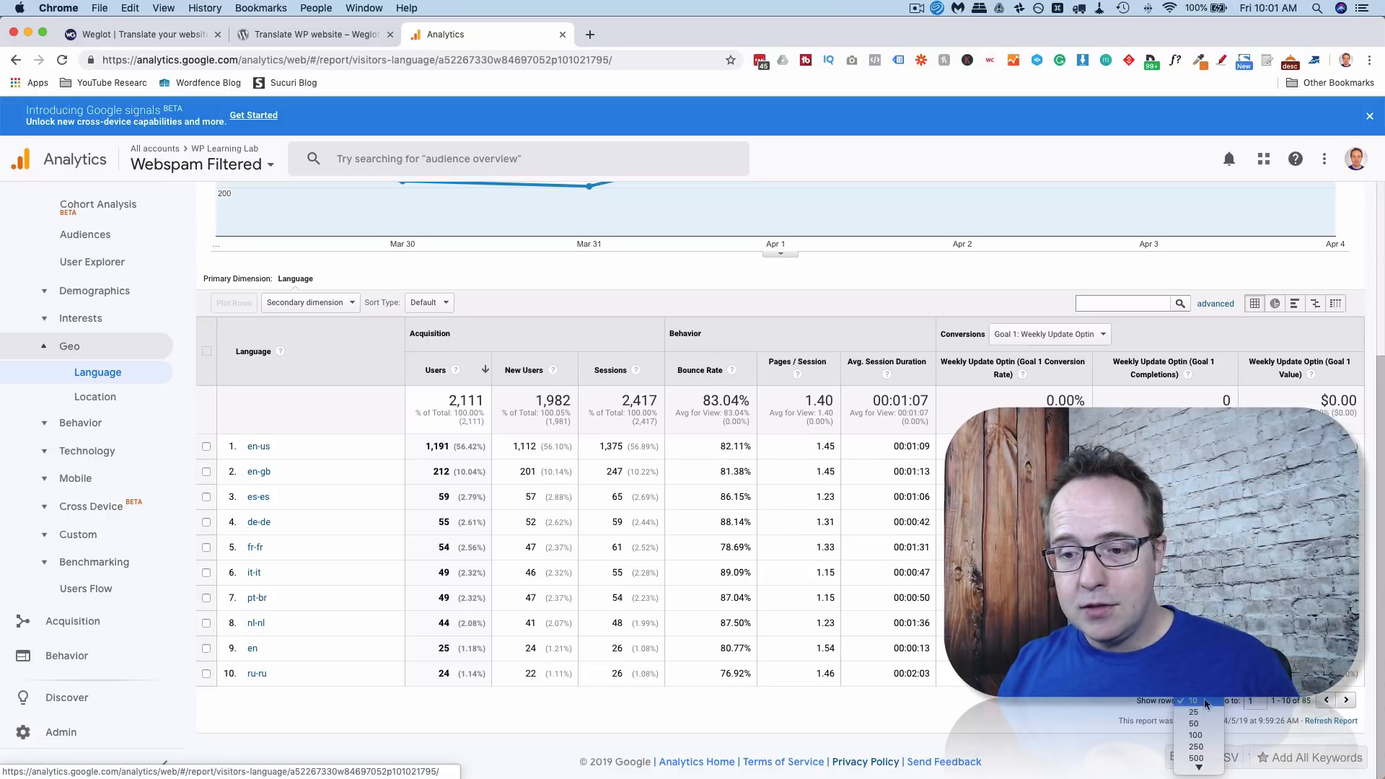
click(1088, 756)
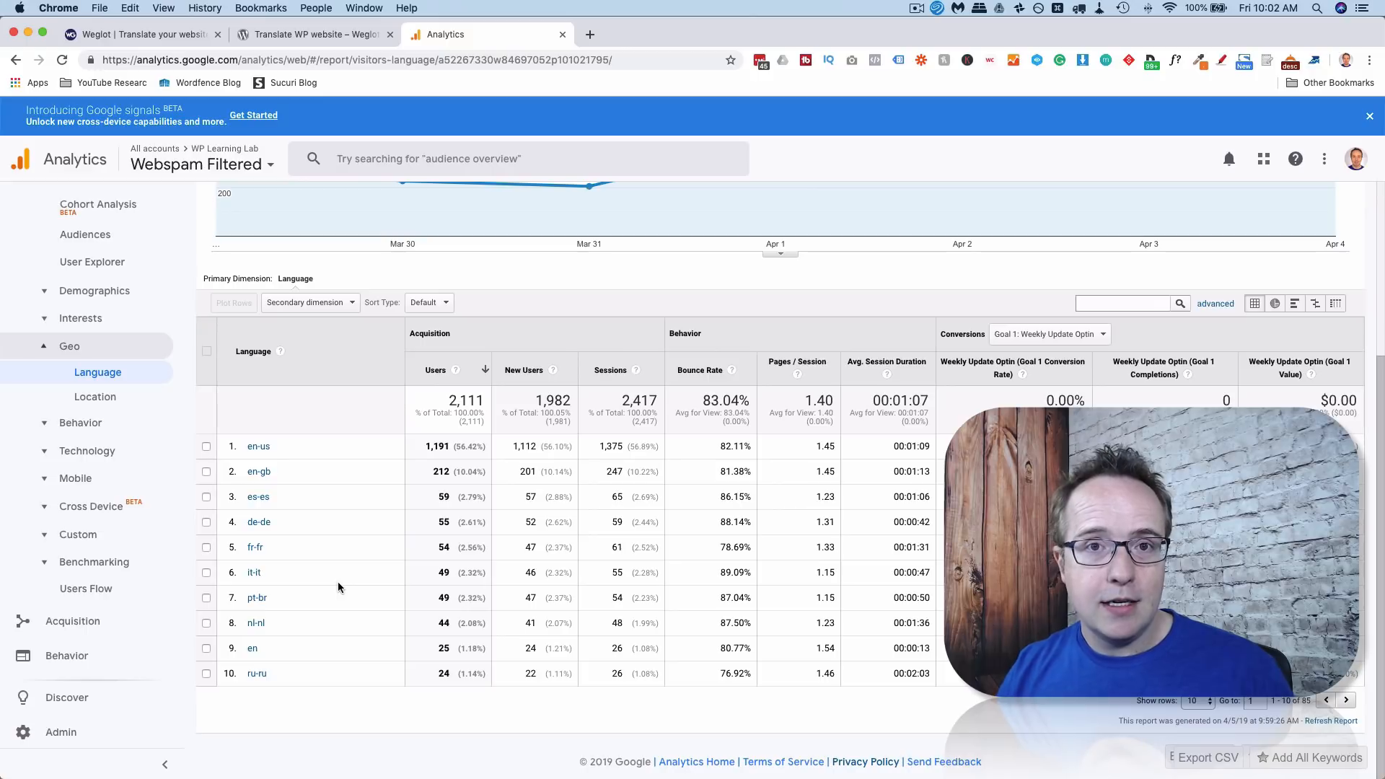
Bring up the elementor2019.com site alongside the Weglot page and review its home page down to the footer.
click(192, 36)
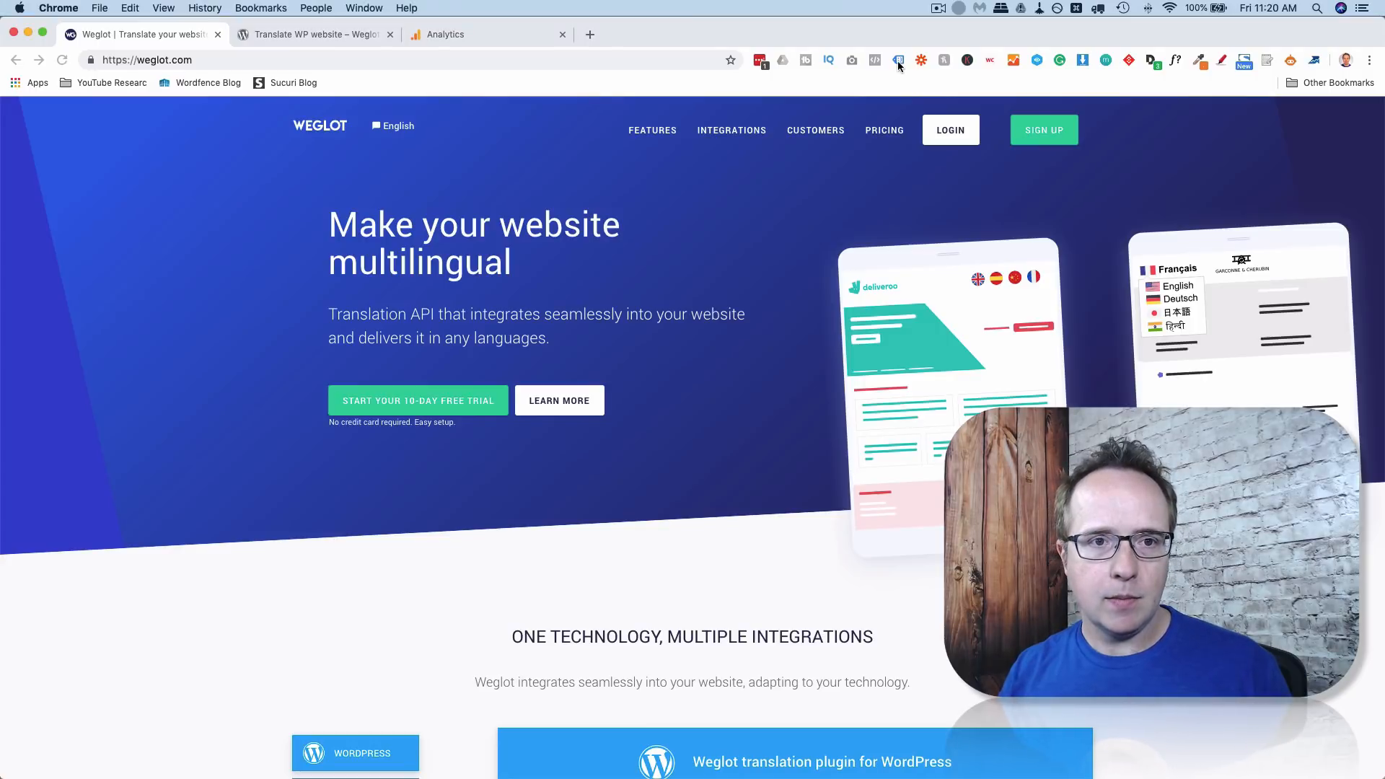
drag(897, 61, 196, 45)
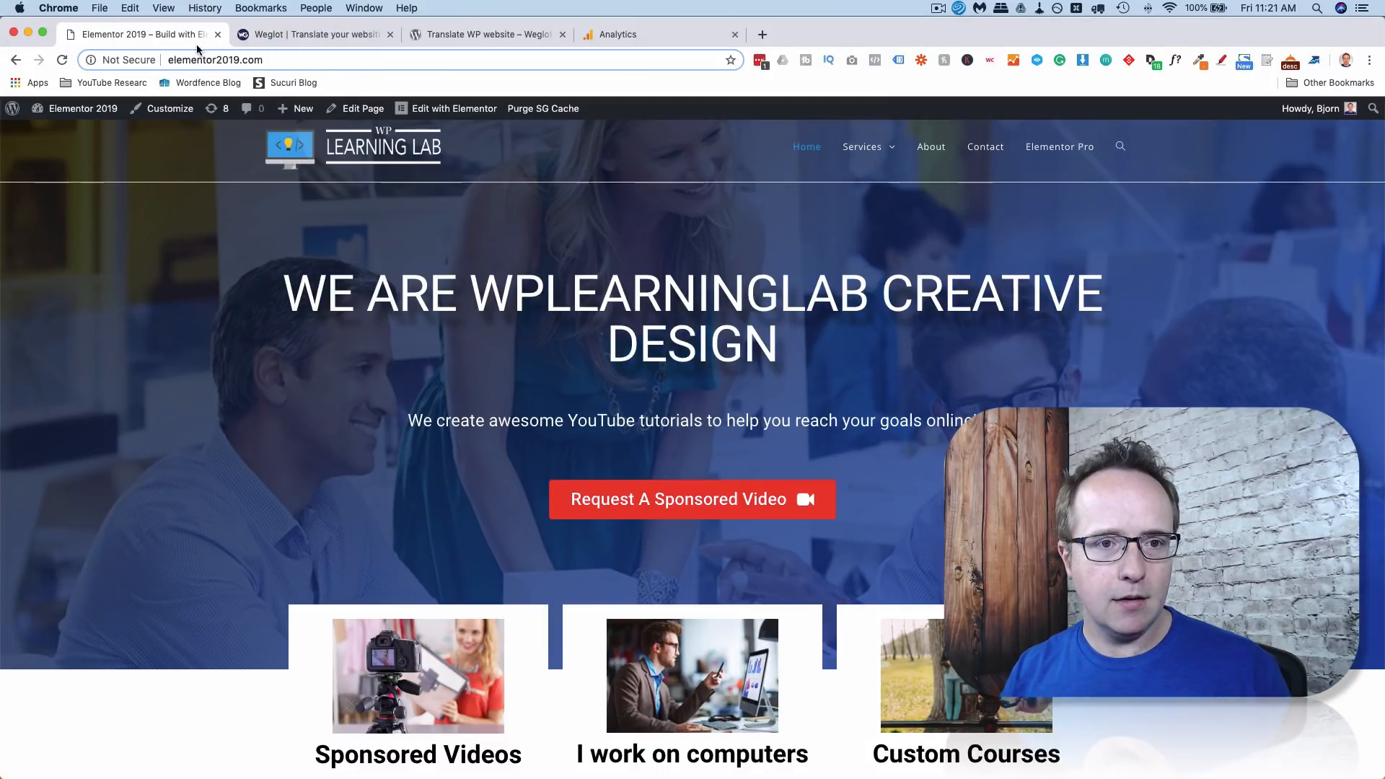
scroll(240, 362, down, 5)
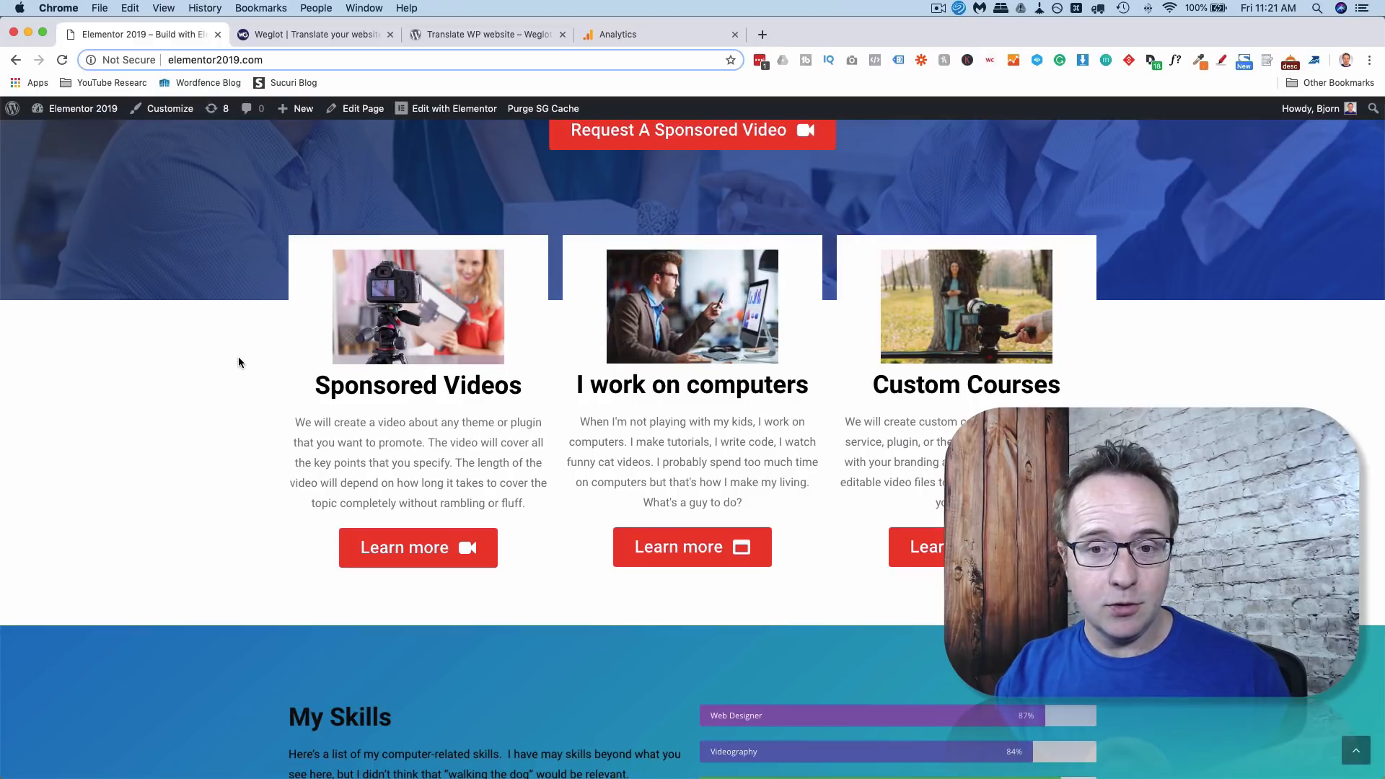
scroll(239, 362, down, 5)
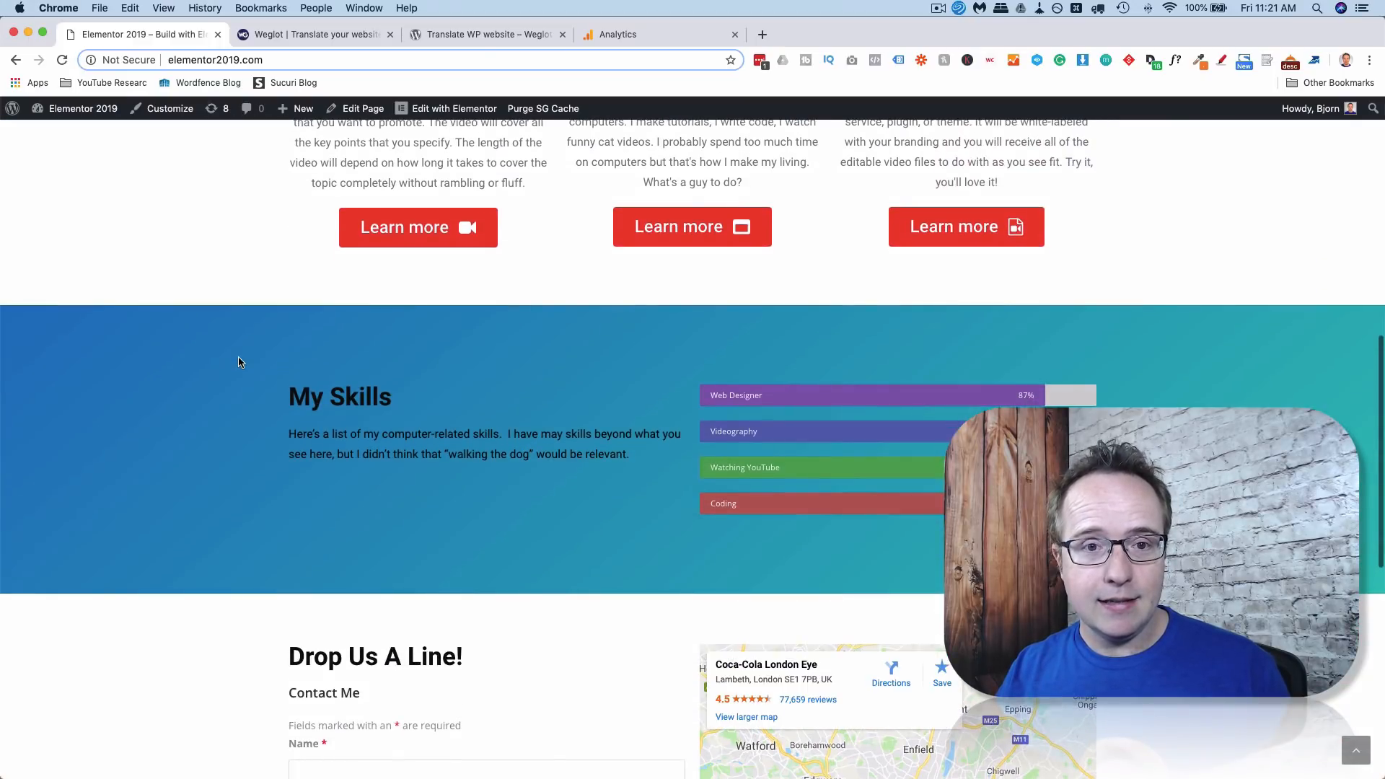
scroll(240, 362, up, 10)
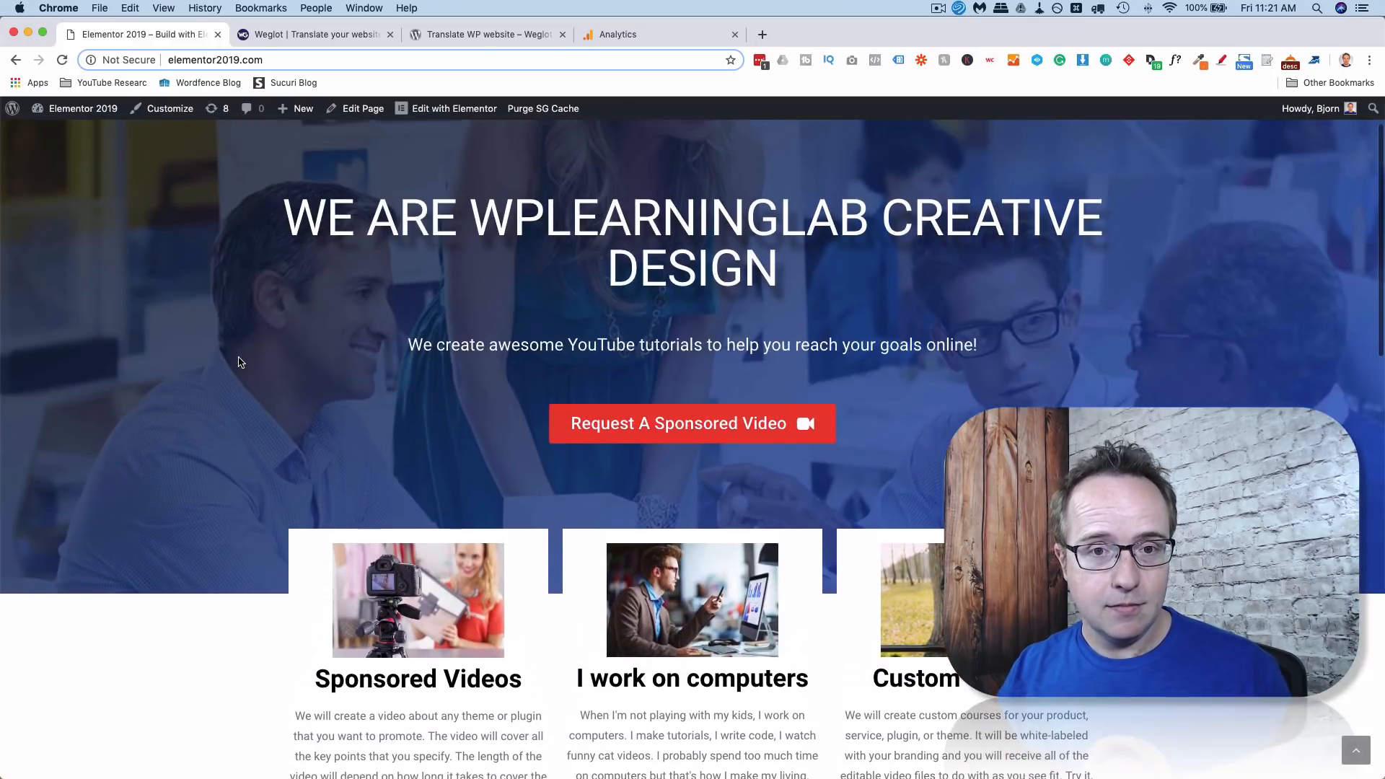
scroll(241, 361, up, 2)
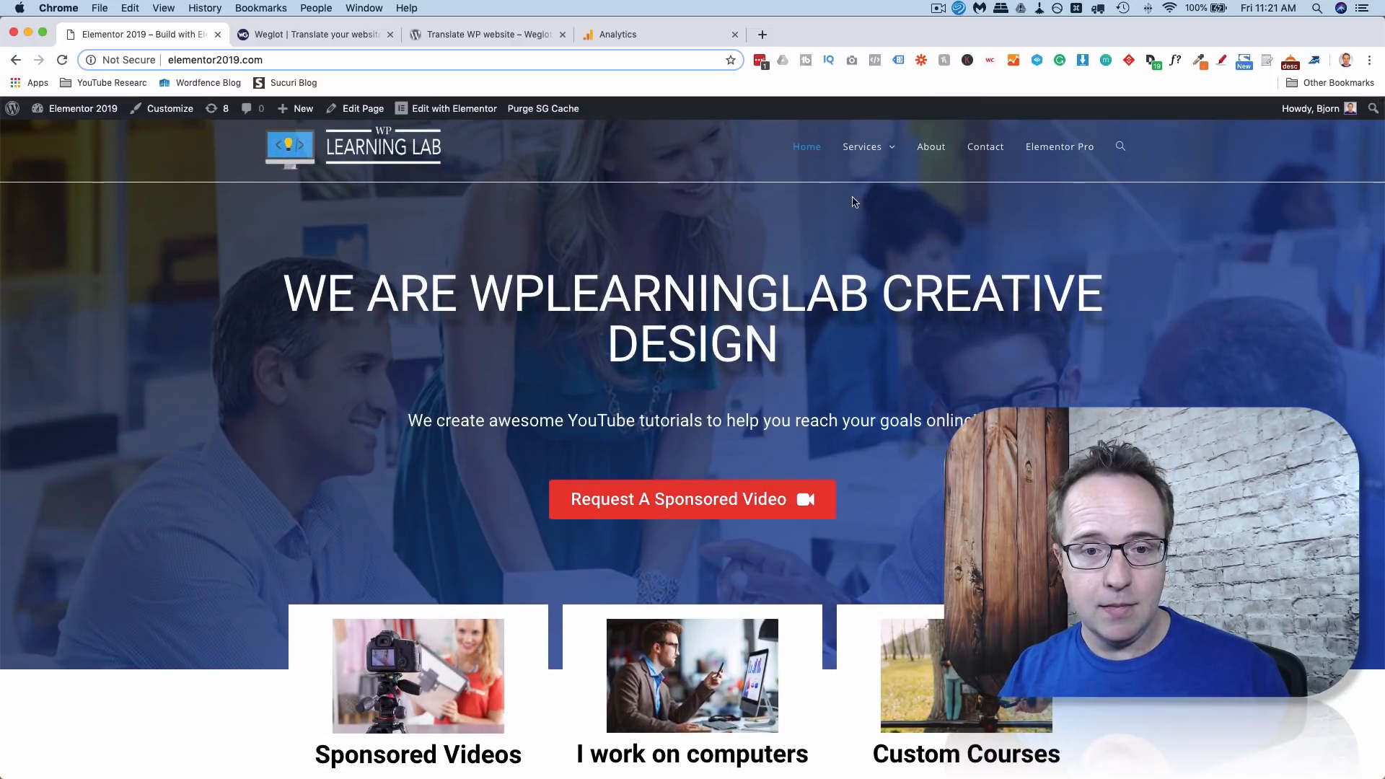
scroll(853, 201, down, 3)
scroll(678, 299, down, 4)
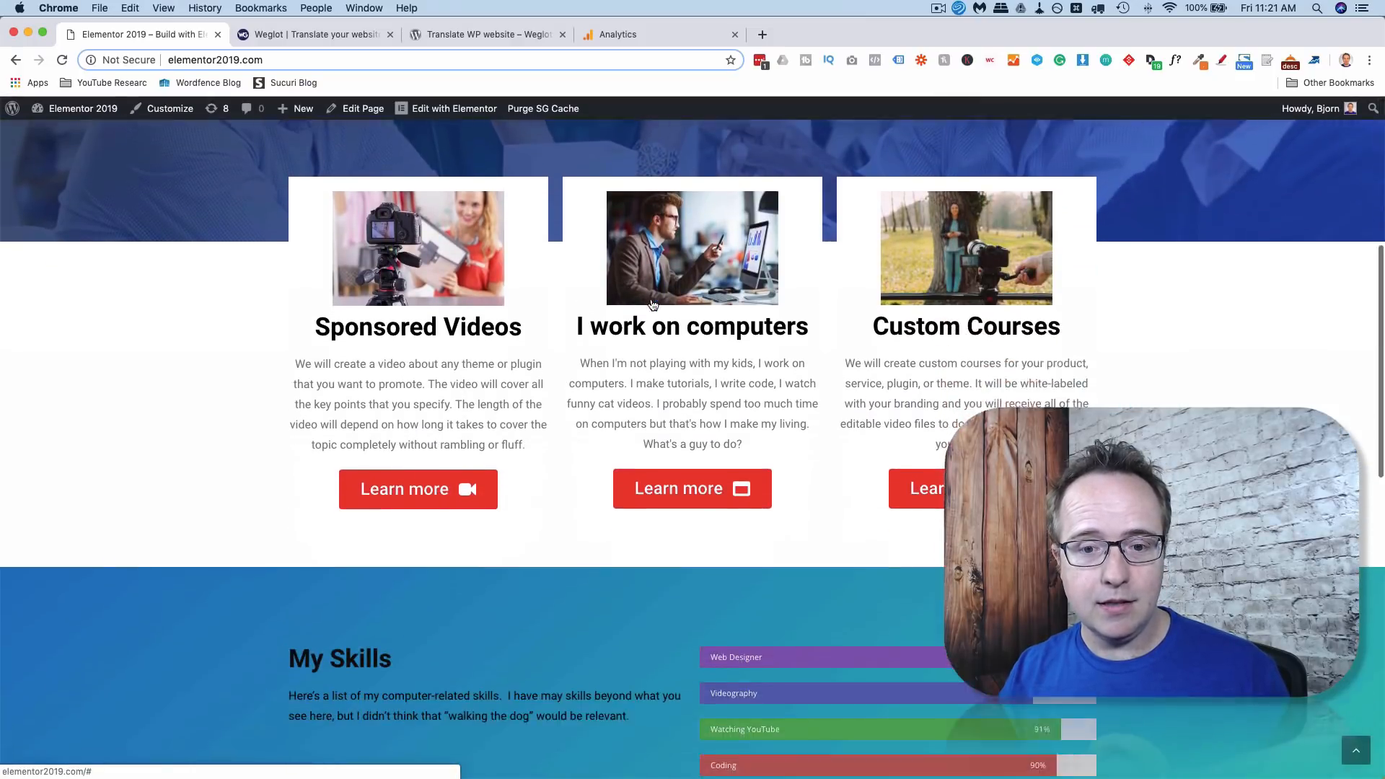
scroll(653, 305, down, 7)
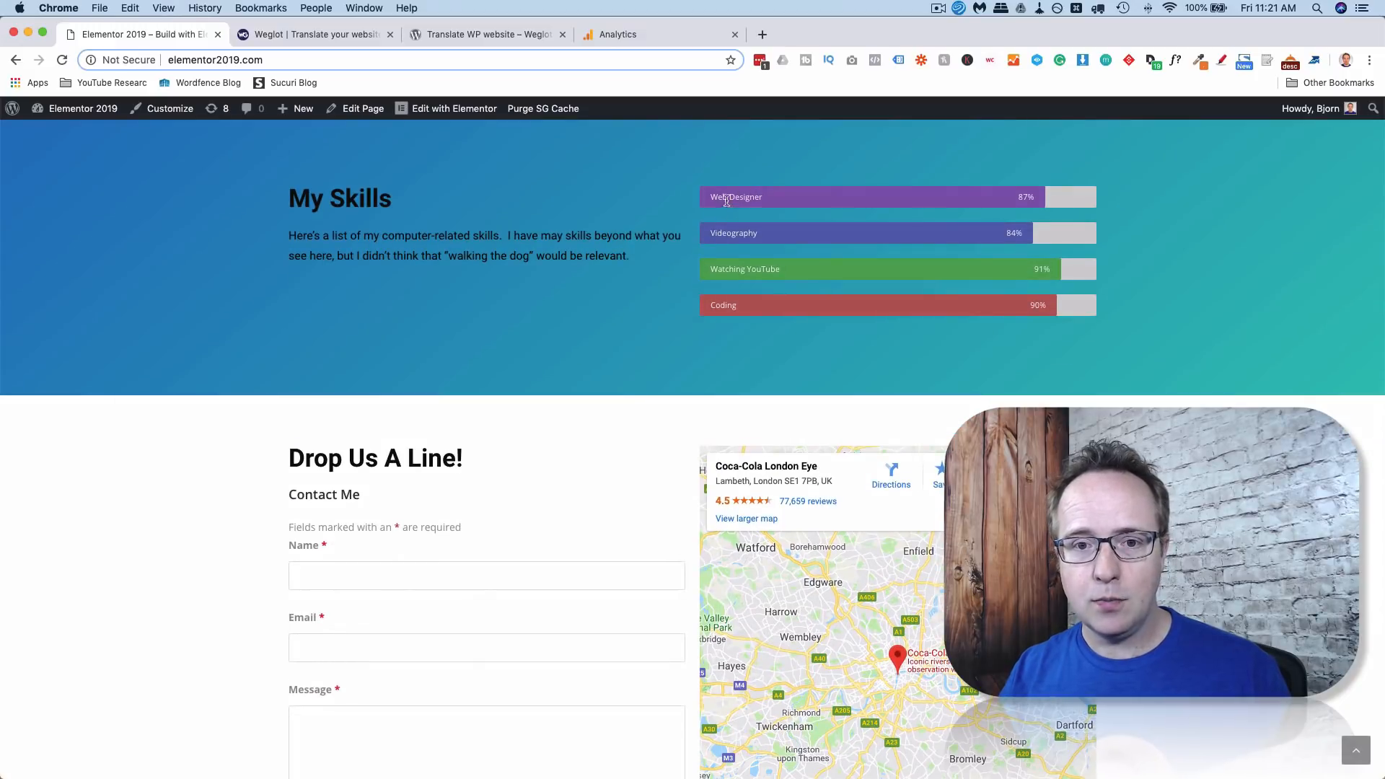
scroll(706, 299, down, 1)
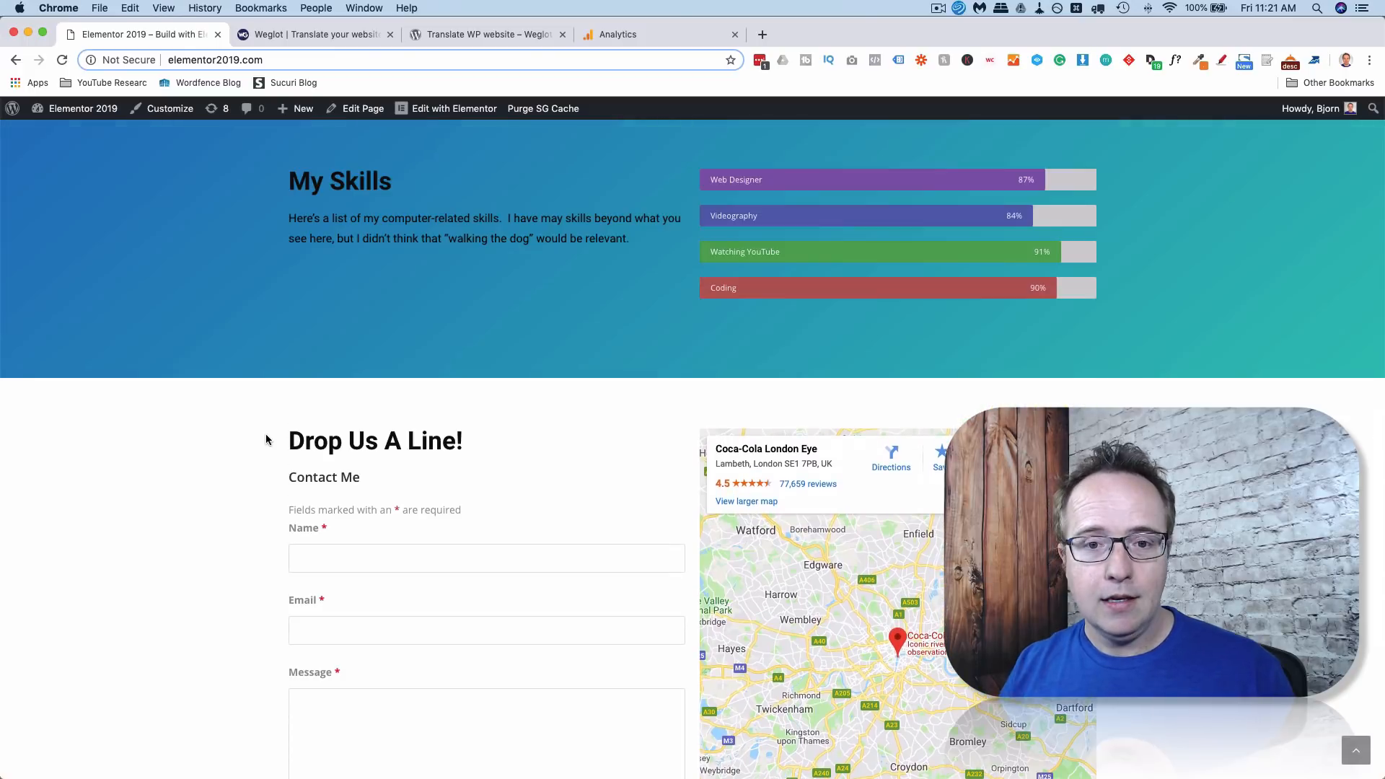
scroll(283, 419, down, 5)
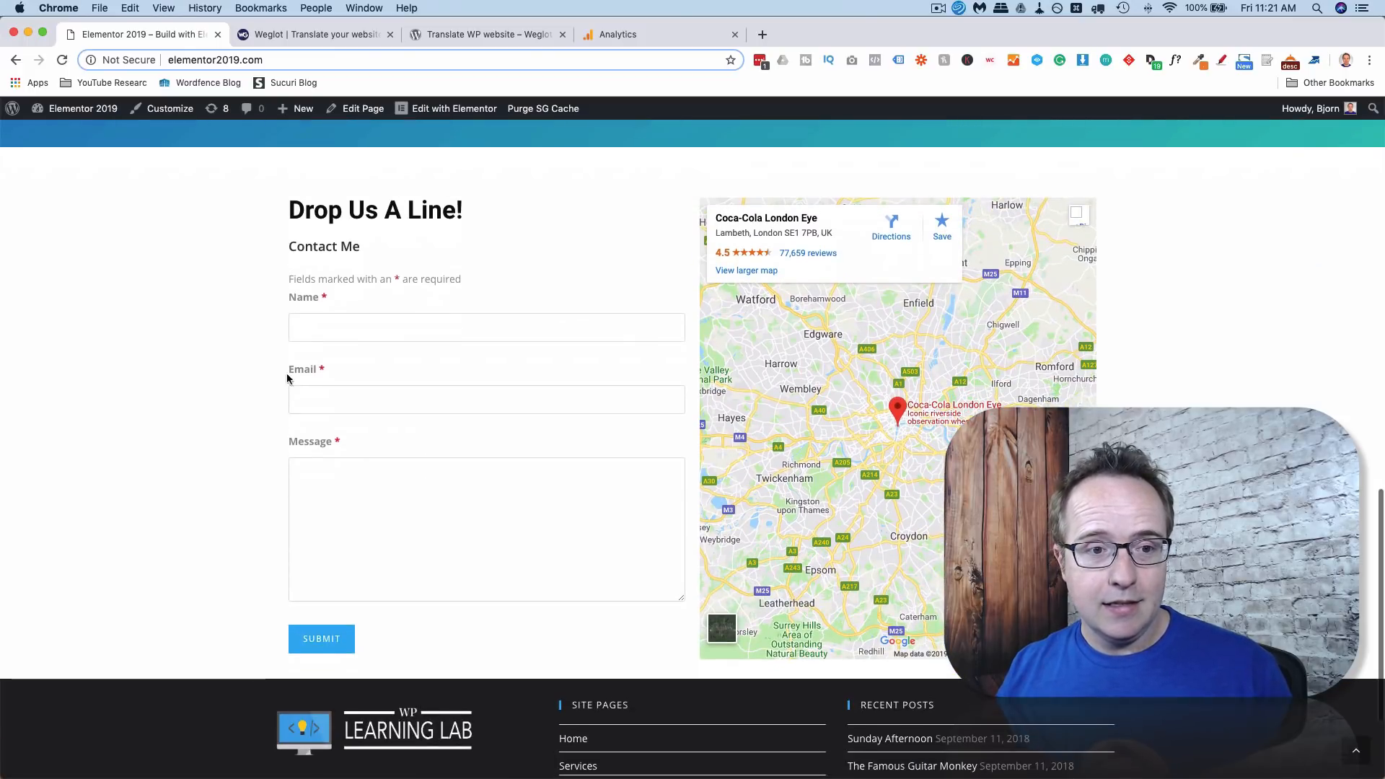
scroll(246, 411, down, 4)
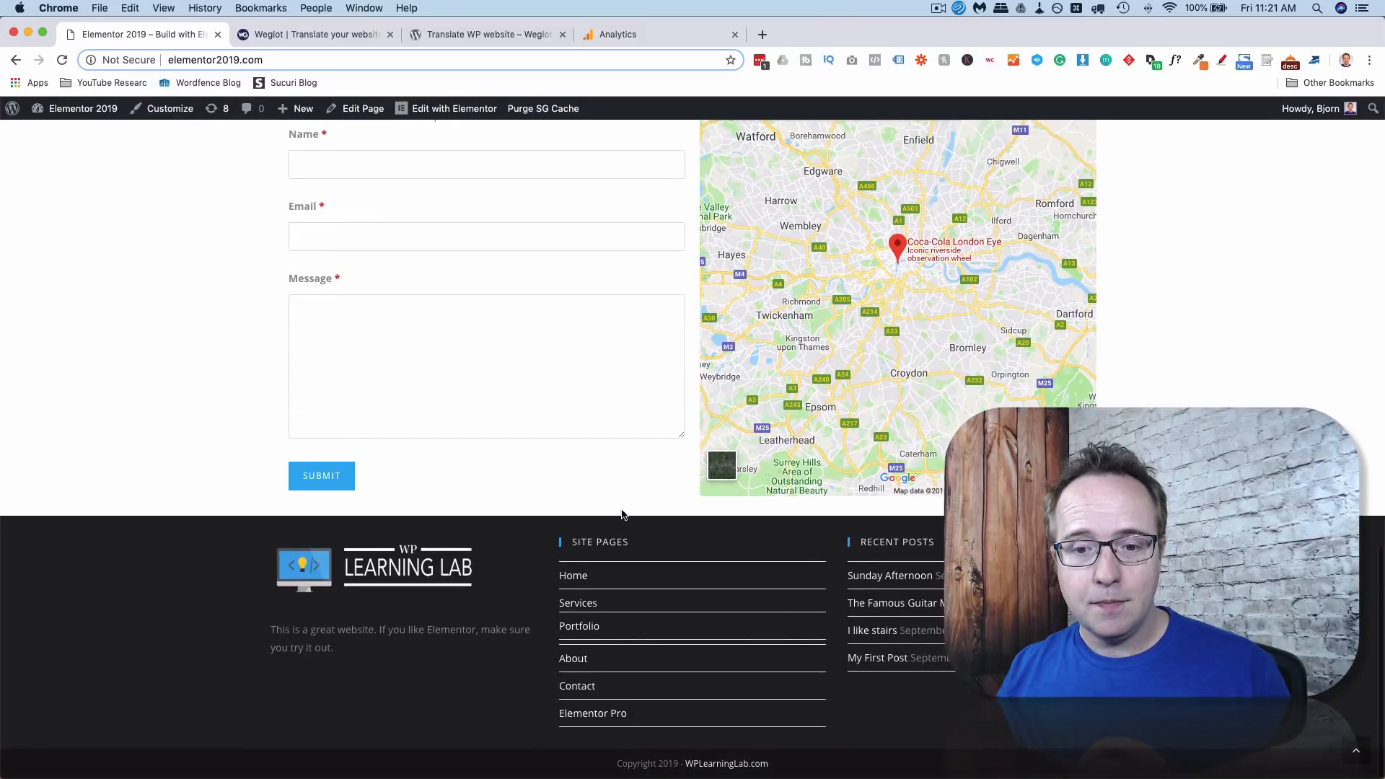
scroll(606, 358, up, 20)
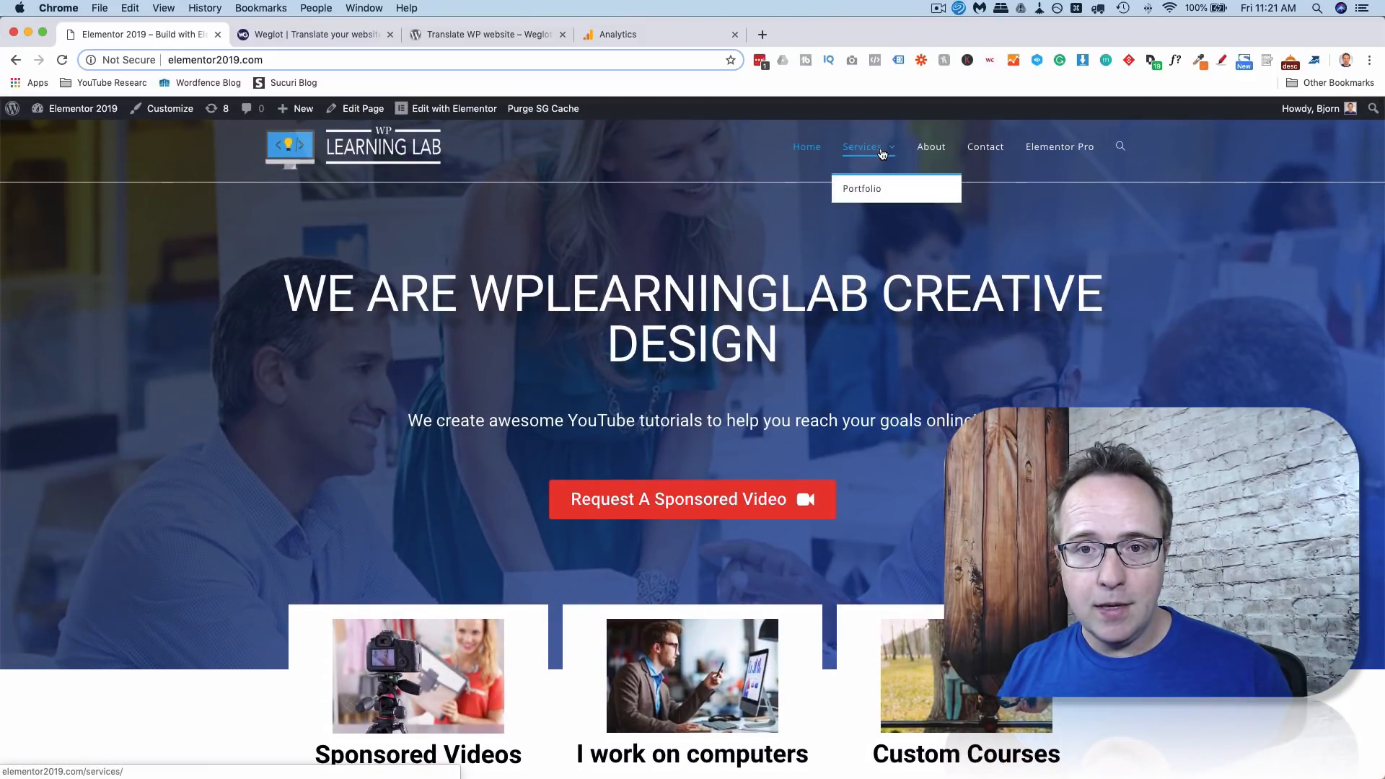
Open the site's Services page and look through its service, skills and team sections.
click(882, 154)
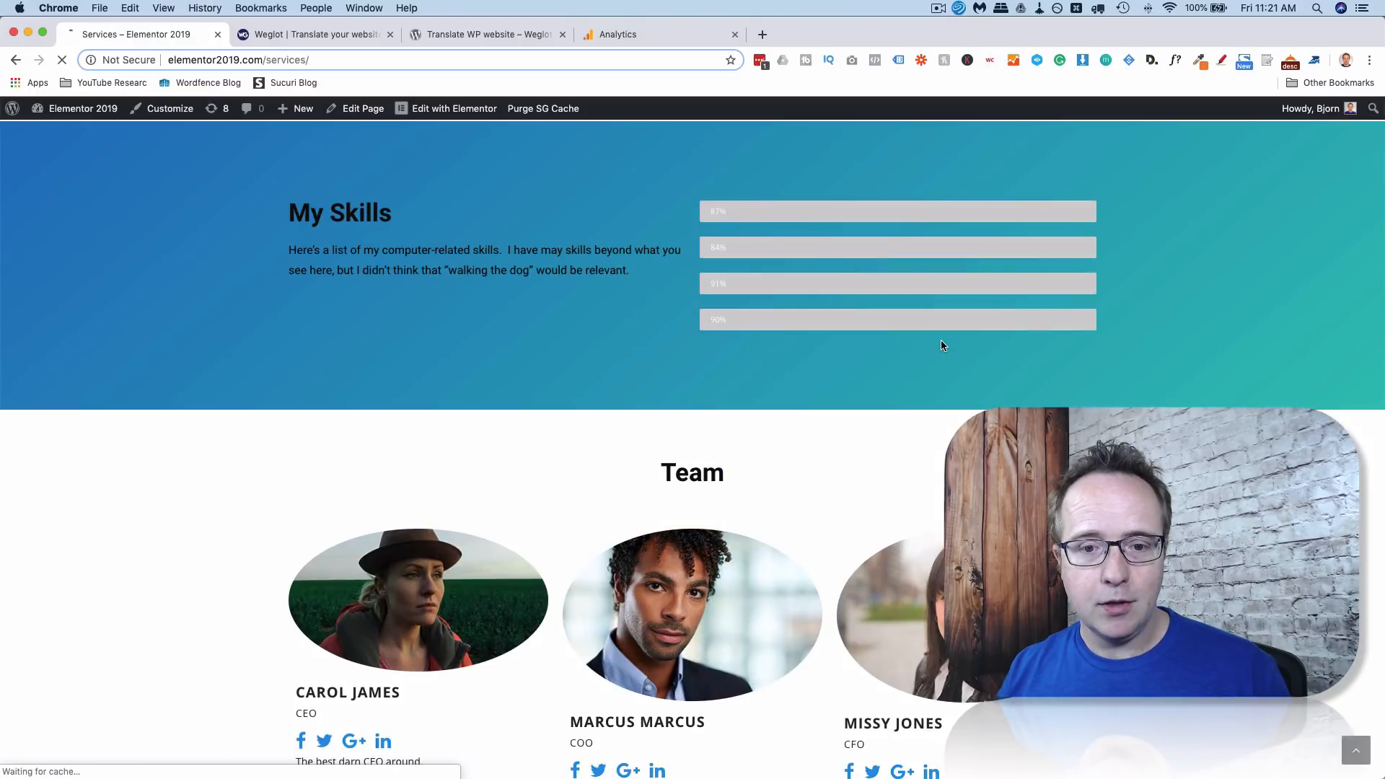
scroll(941, 340, down, 3)
scroll(941, 340, down, 2)
scroll(941, 340, up, 15)
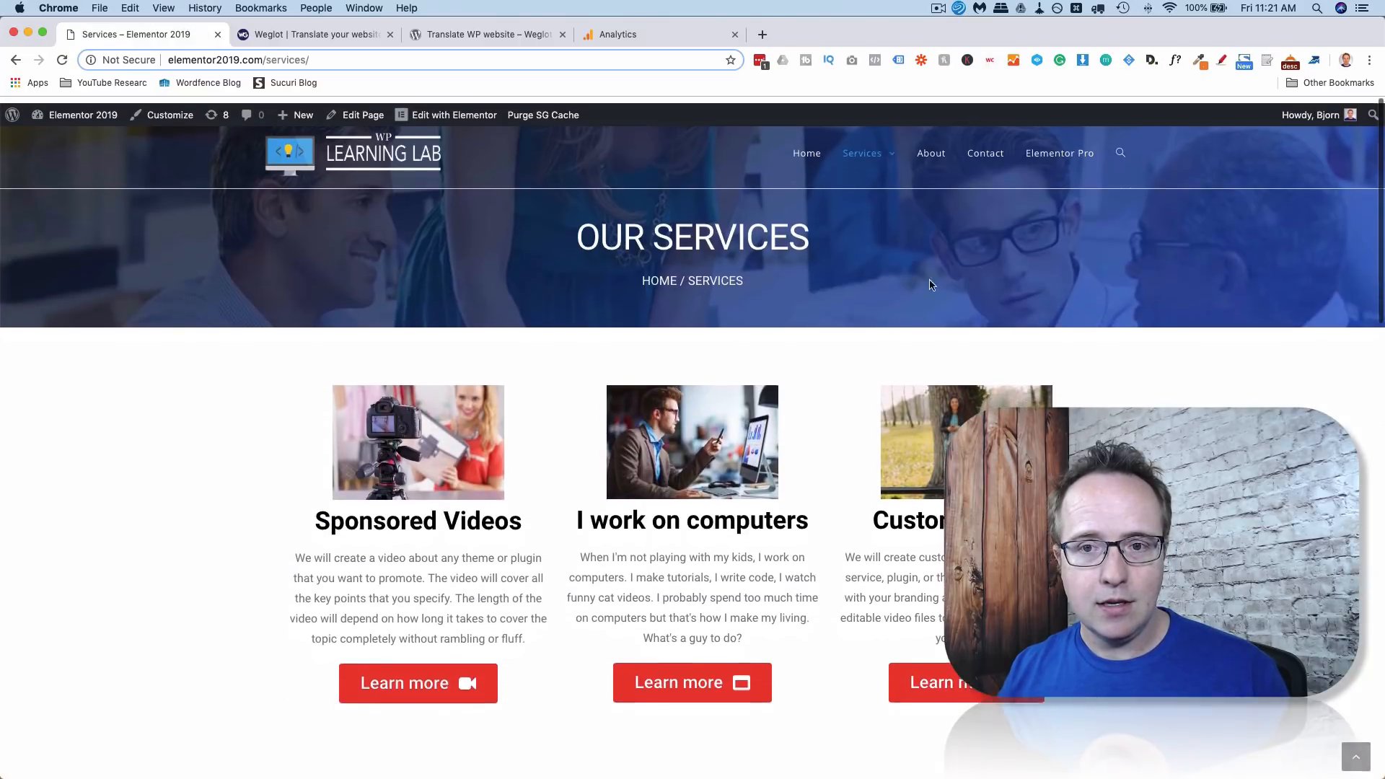
Open the About page and check the accordion items "FAQ" and "Where are you going?", highlighting the FAQ's Lorem ipsum text.
click(931, 151)
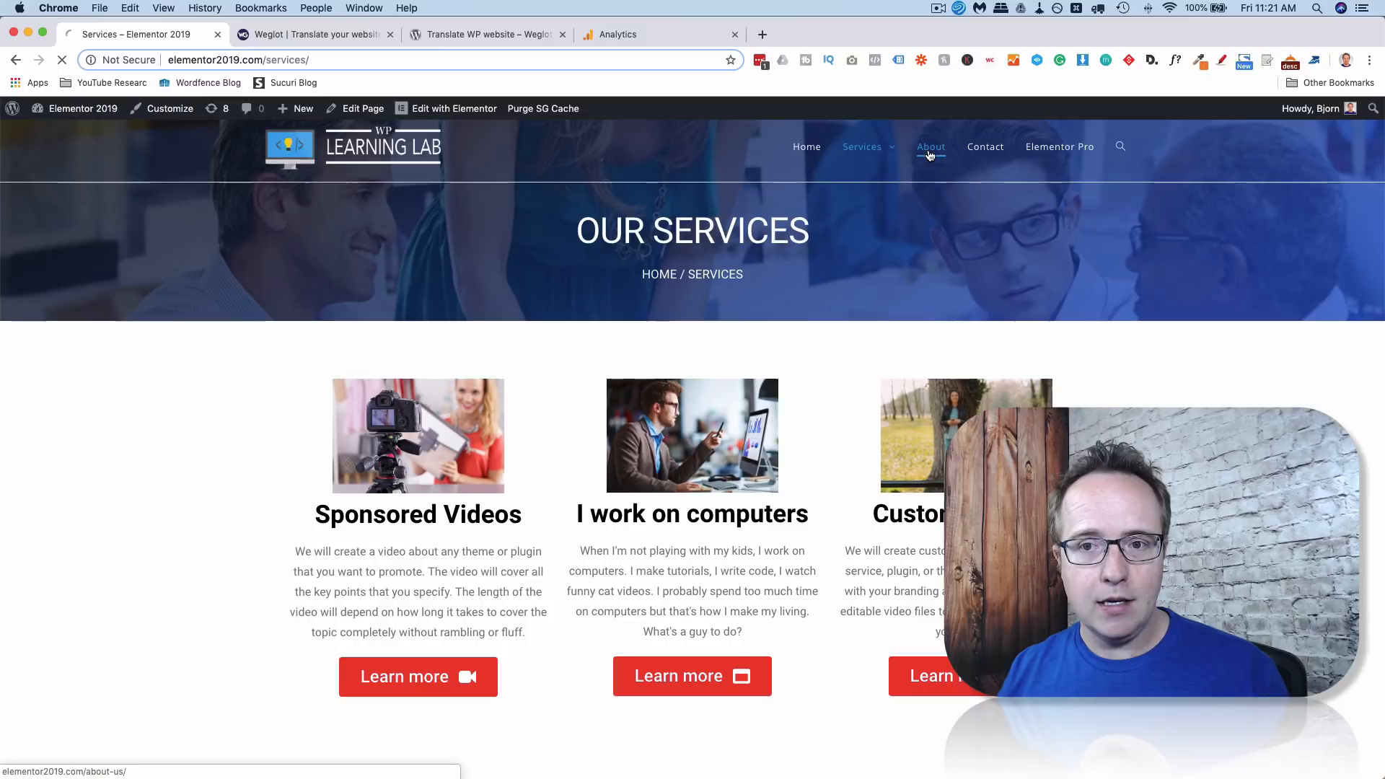
scroll(1017, 310, down, 10)
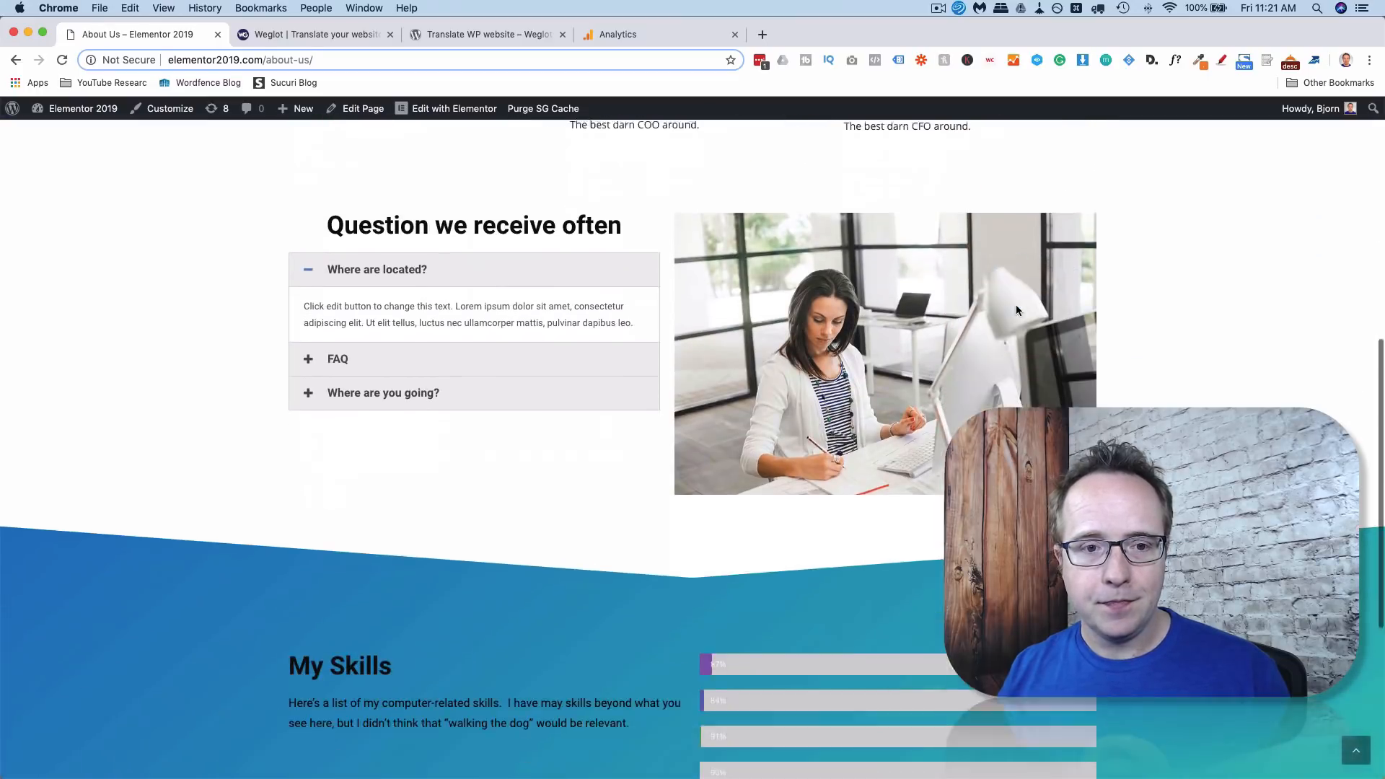
scroll(1016, 310, up, 2)
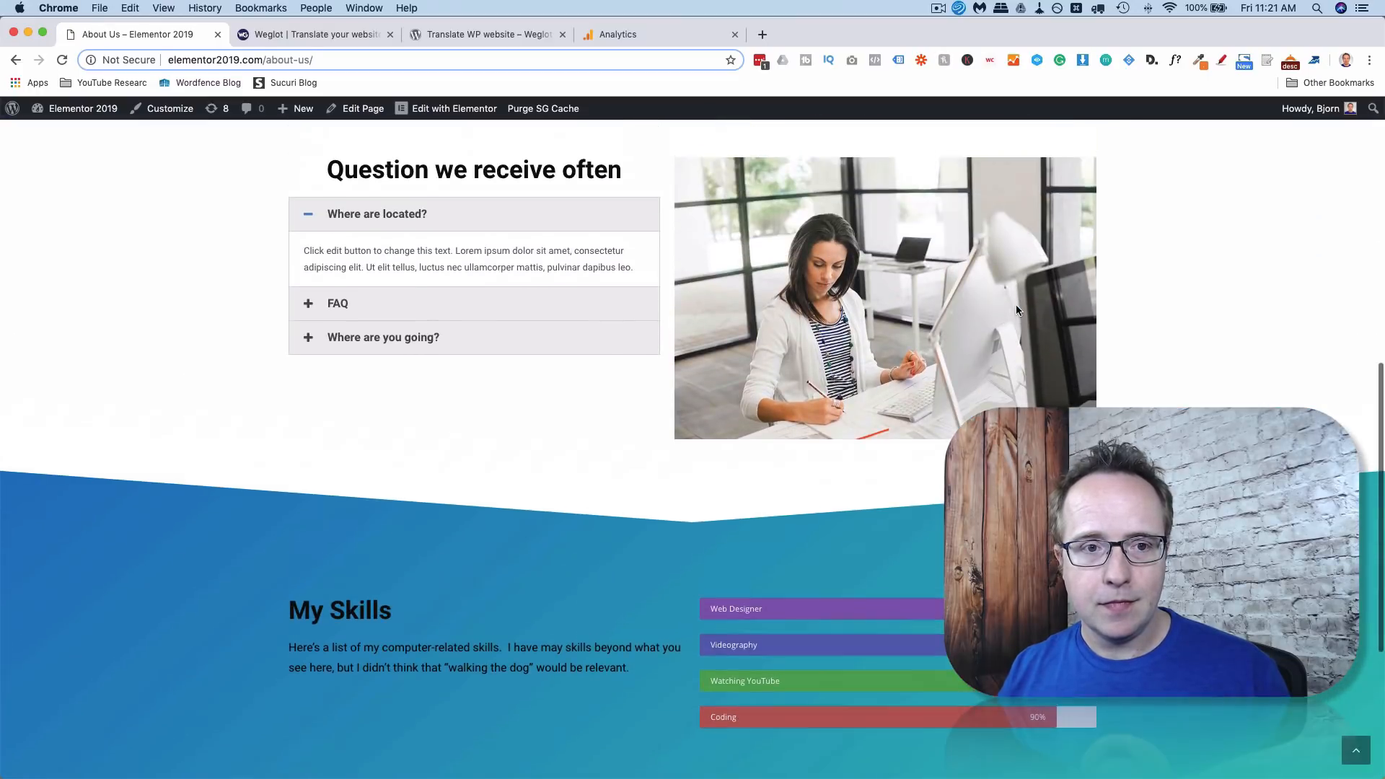
click(556, 310)
click(549, 344)
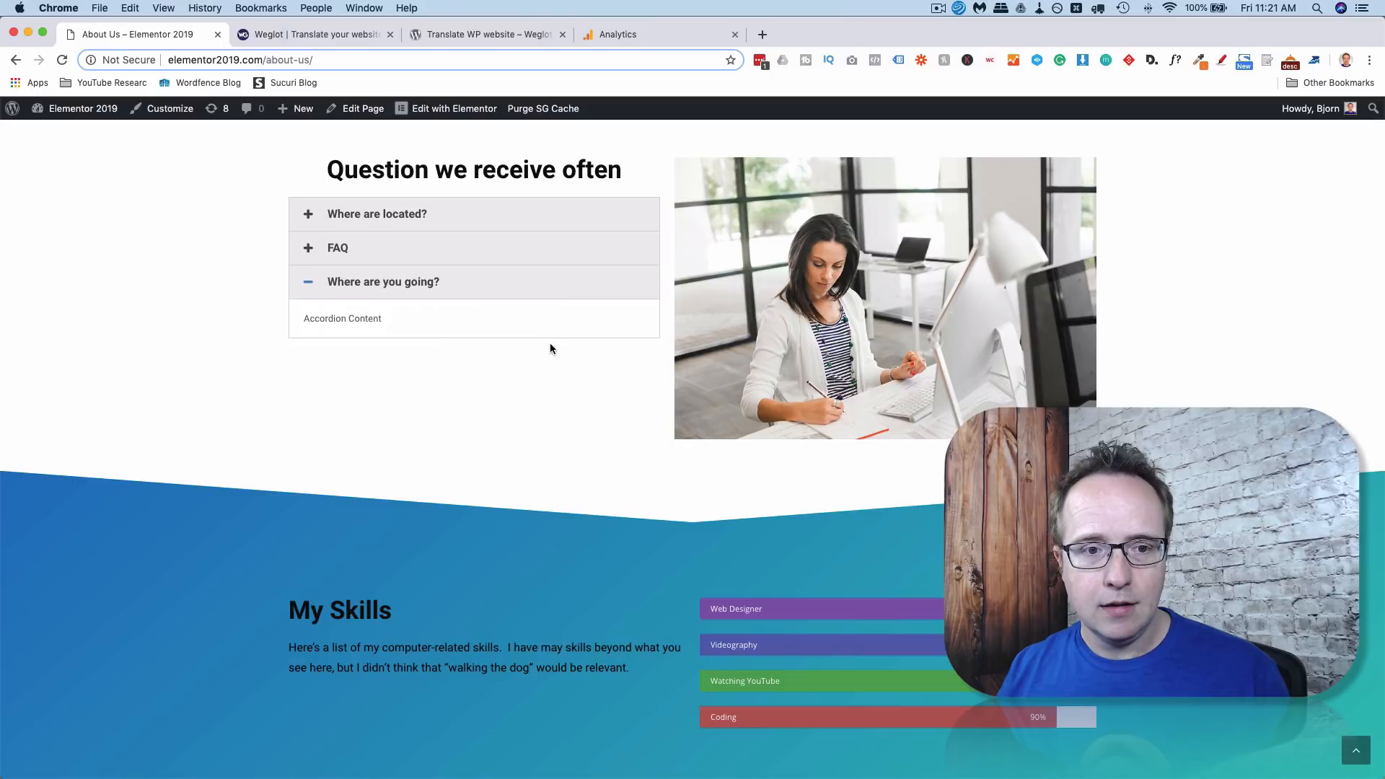
click(511, 290)
click(512, 253)
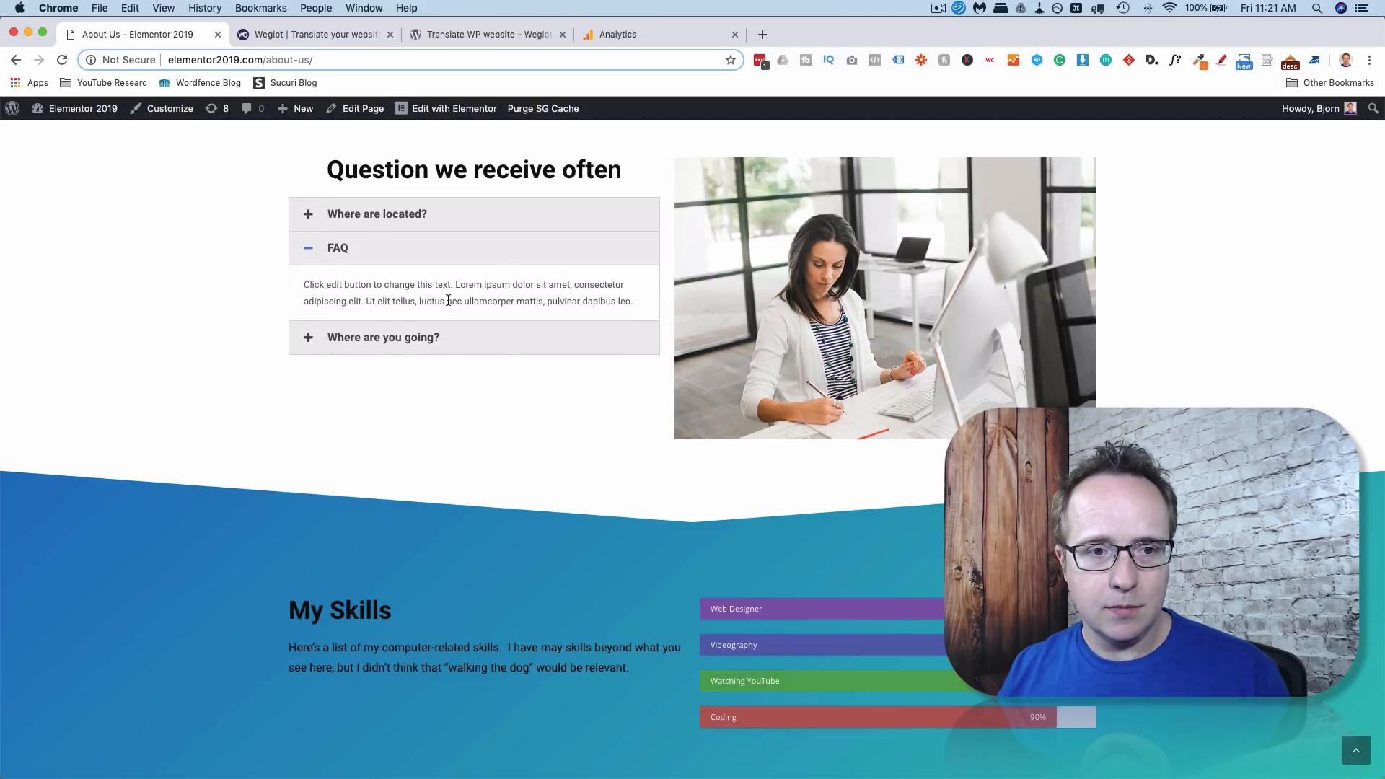
drag(303, 284, 635, 301)
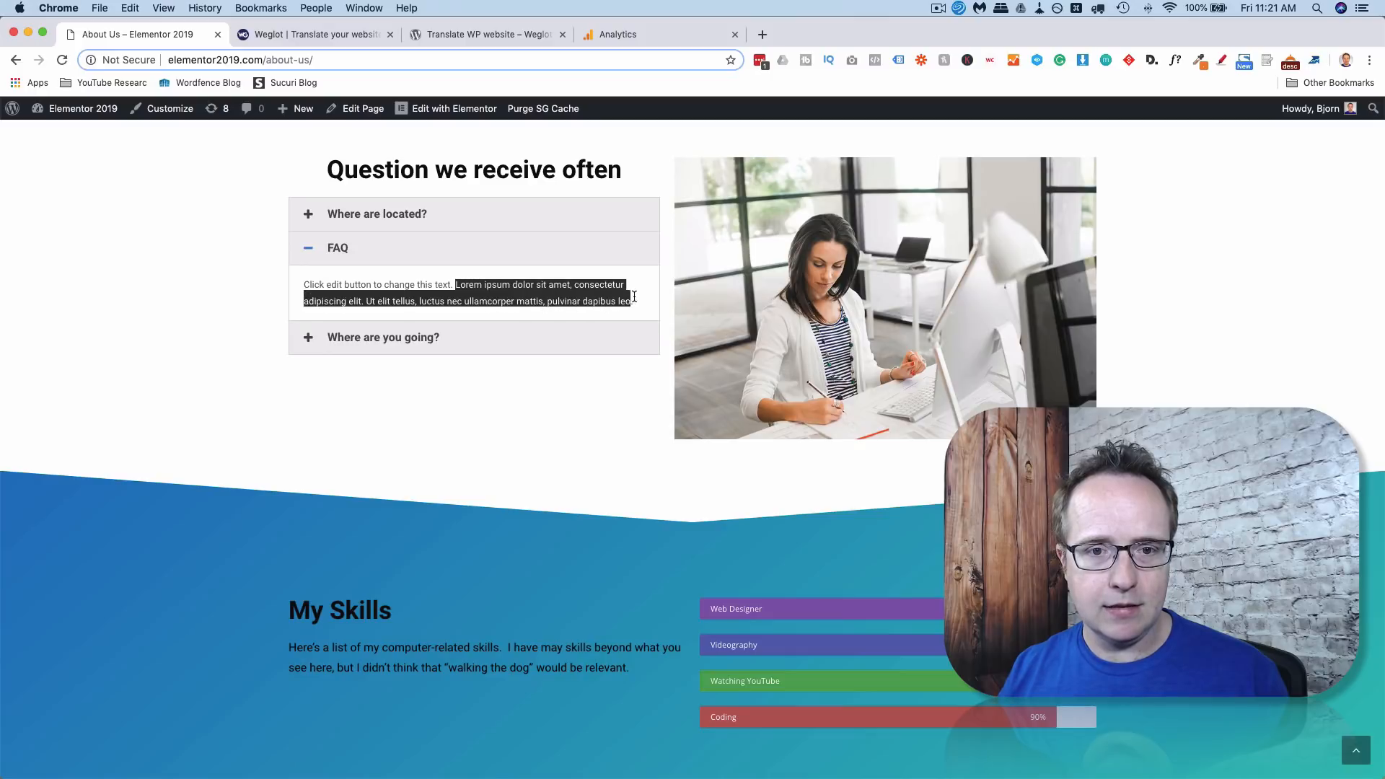
click(573, 214)
View the rest of the About page and open the Contact page.
scroll(838, 299, down, 4)
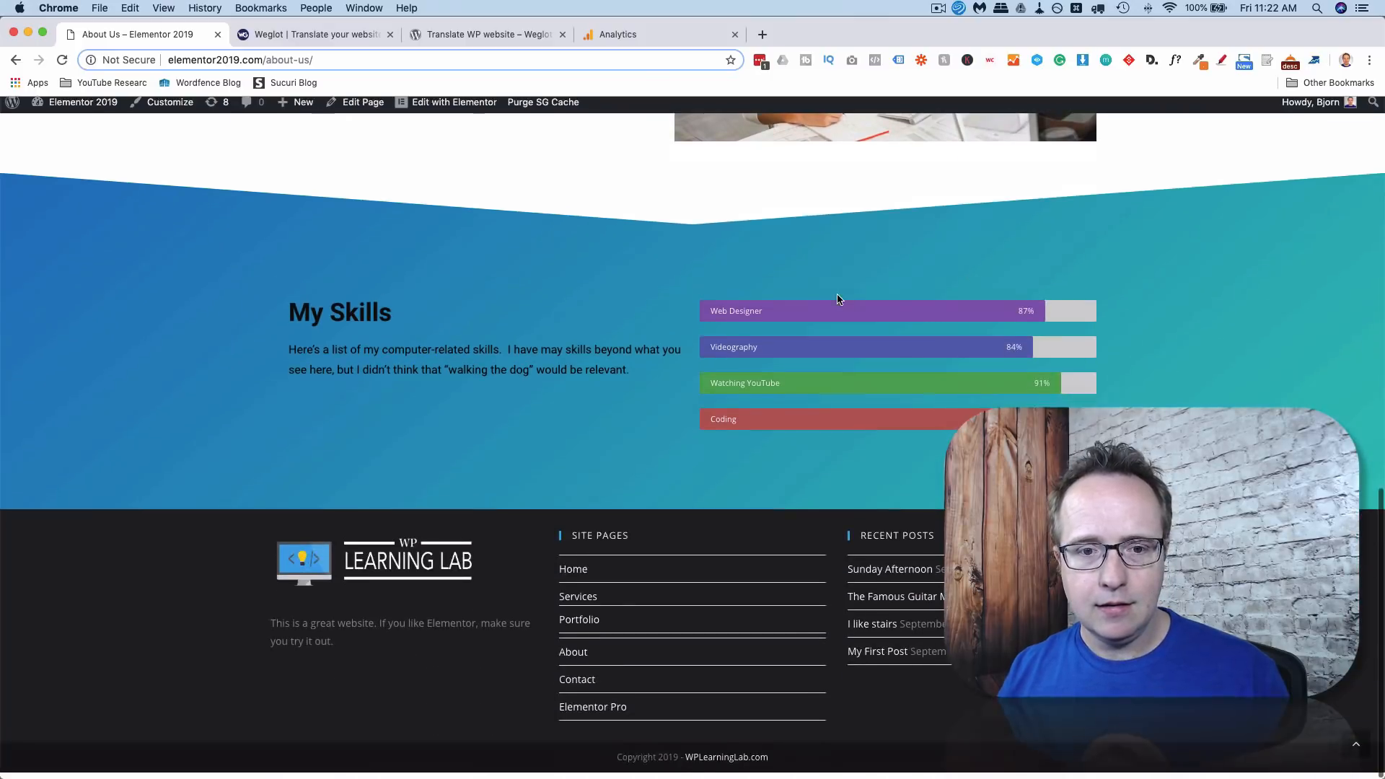
scroll(838, 299, up, 9)
scroll(838, 299, up, 5)
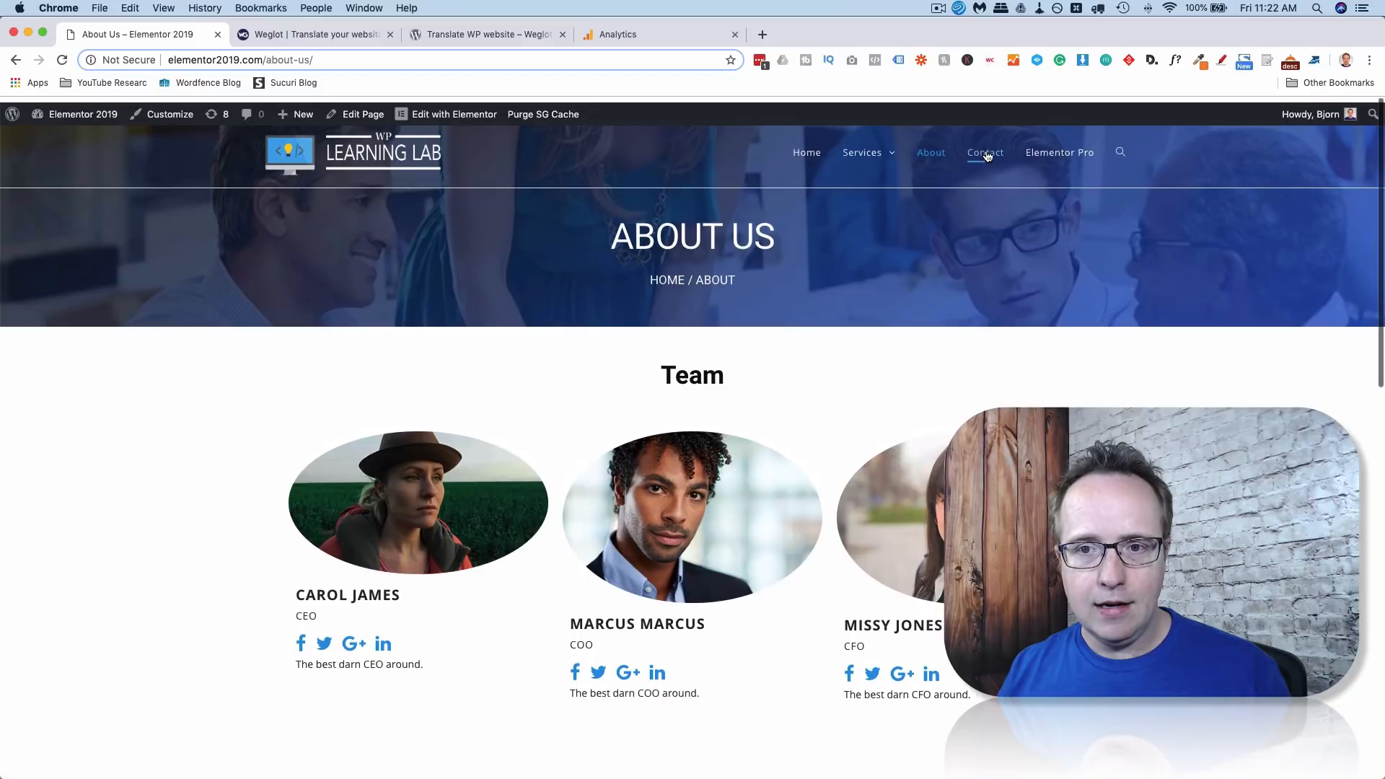
click(993, 150)
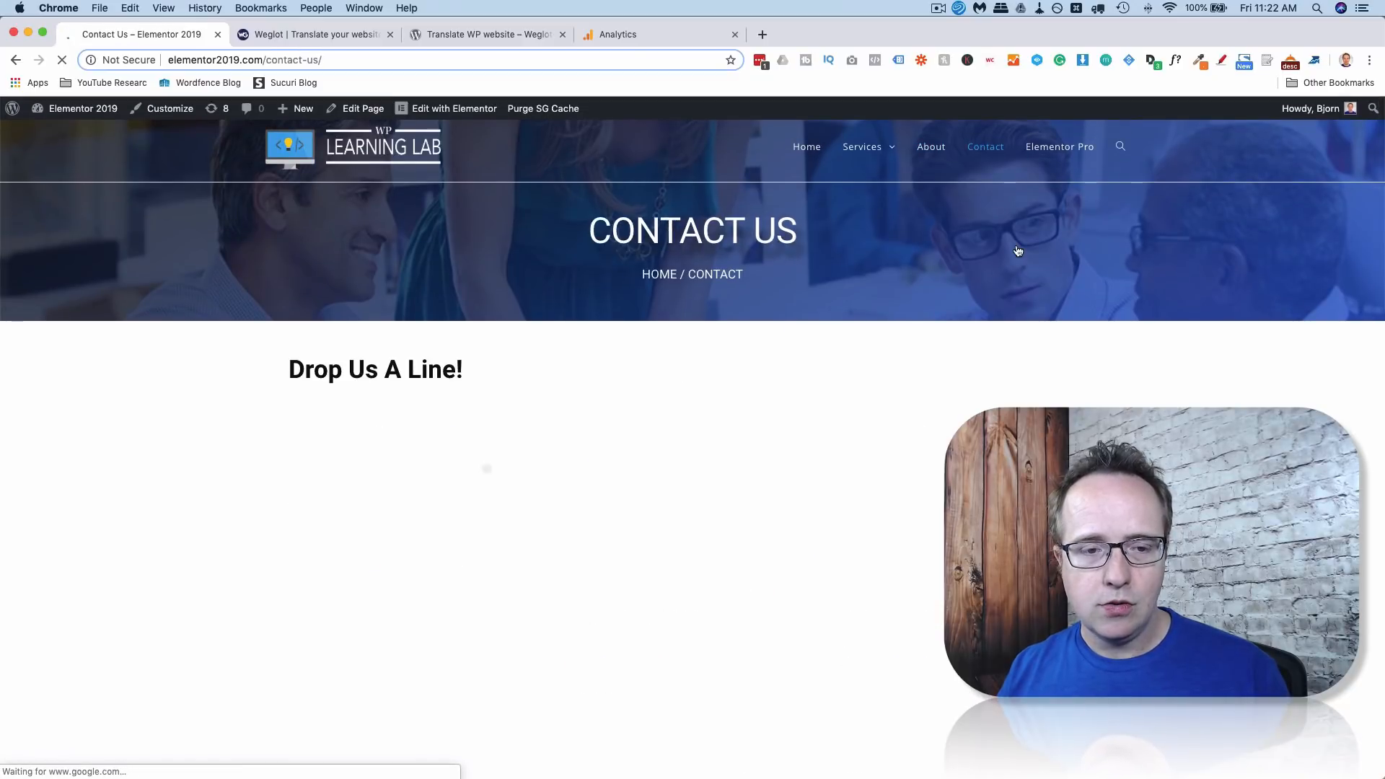
Open the Elementor Pro page and look through its post elements.
click(1057, 145)
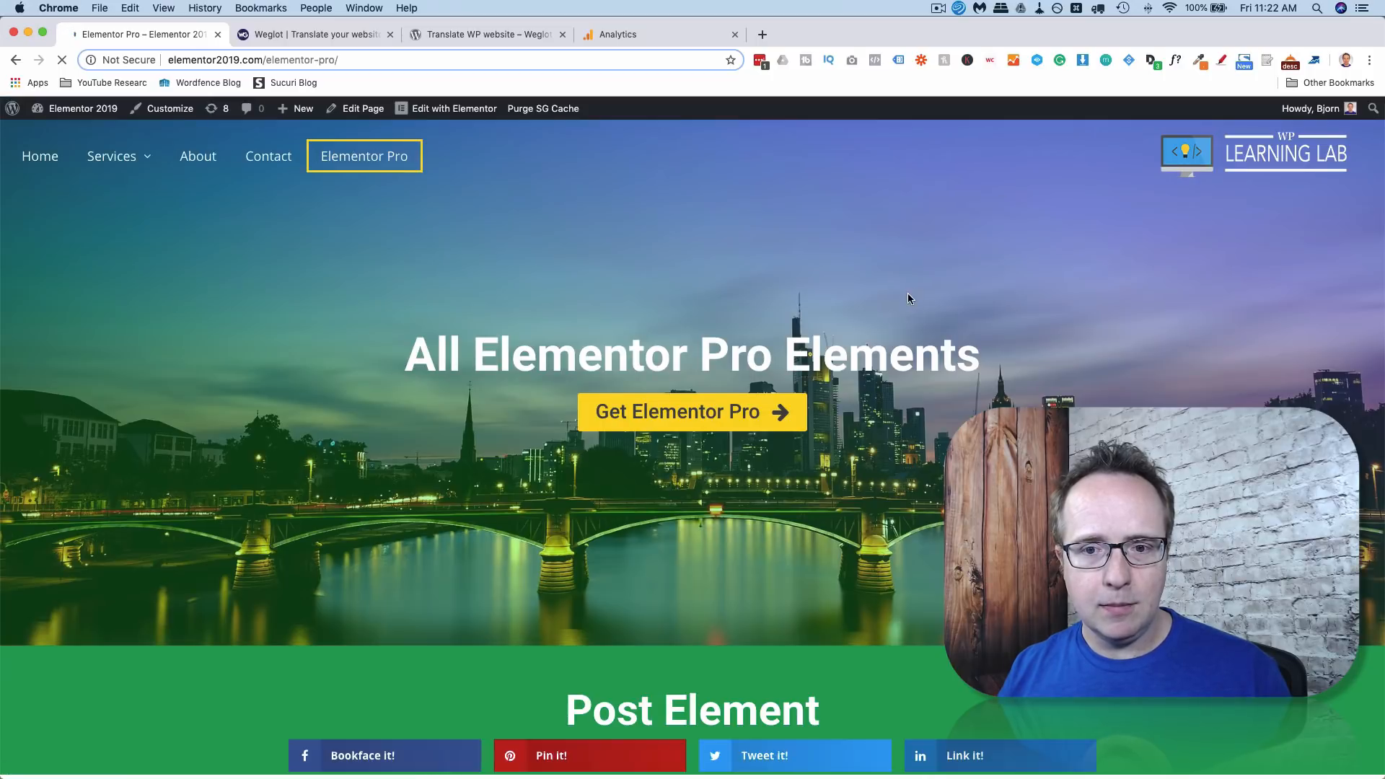
scroll(907, 293, down, 8)
scroll(908, 296, down, 5)
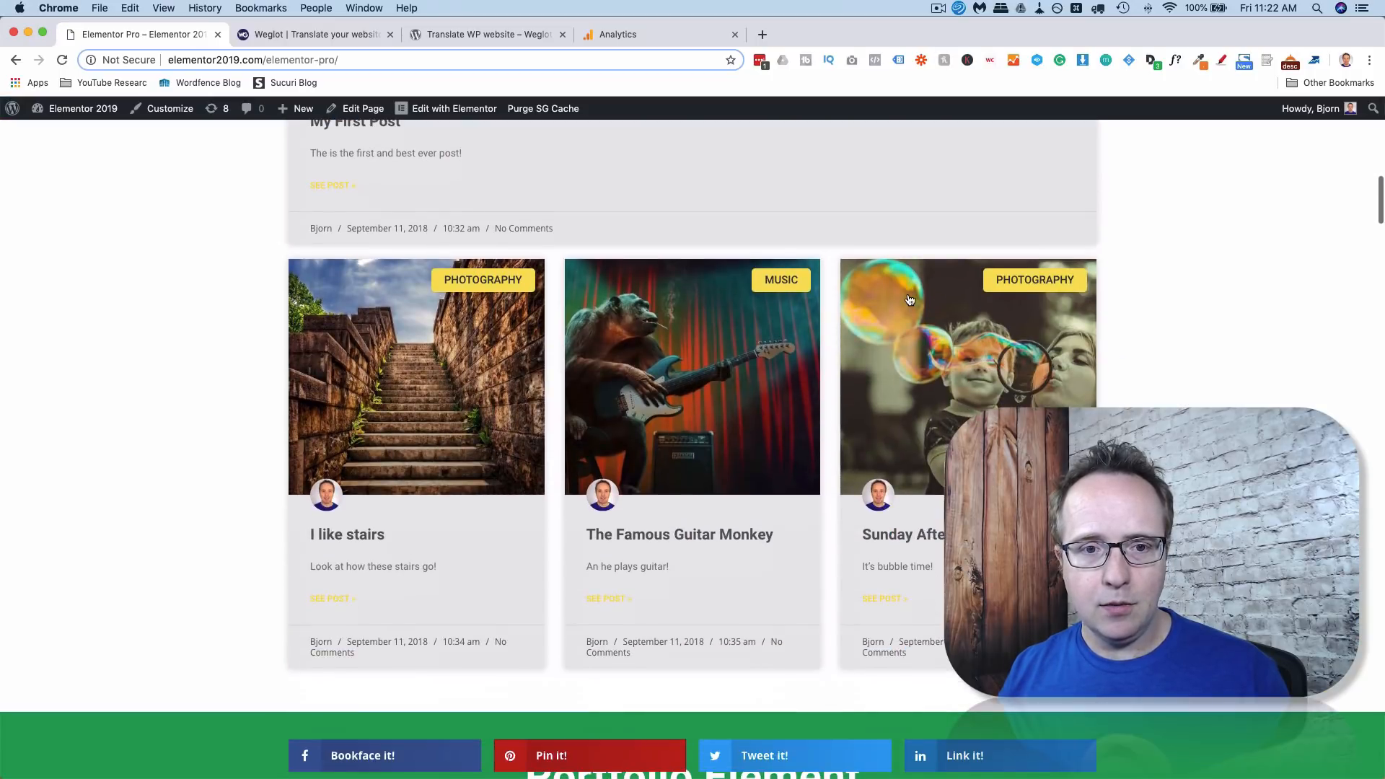
scroll(909, 299, up, 15)
scroll(909, 298, up, 2)
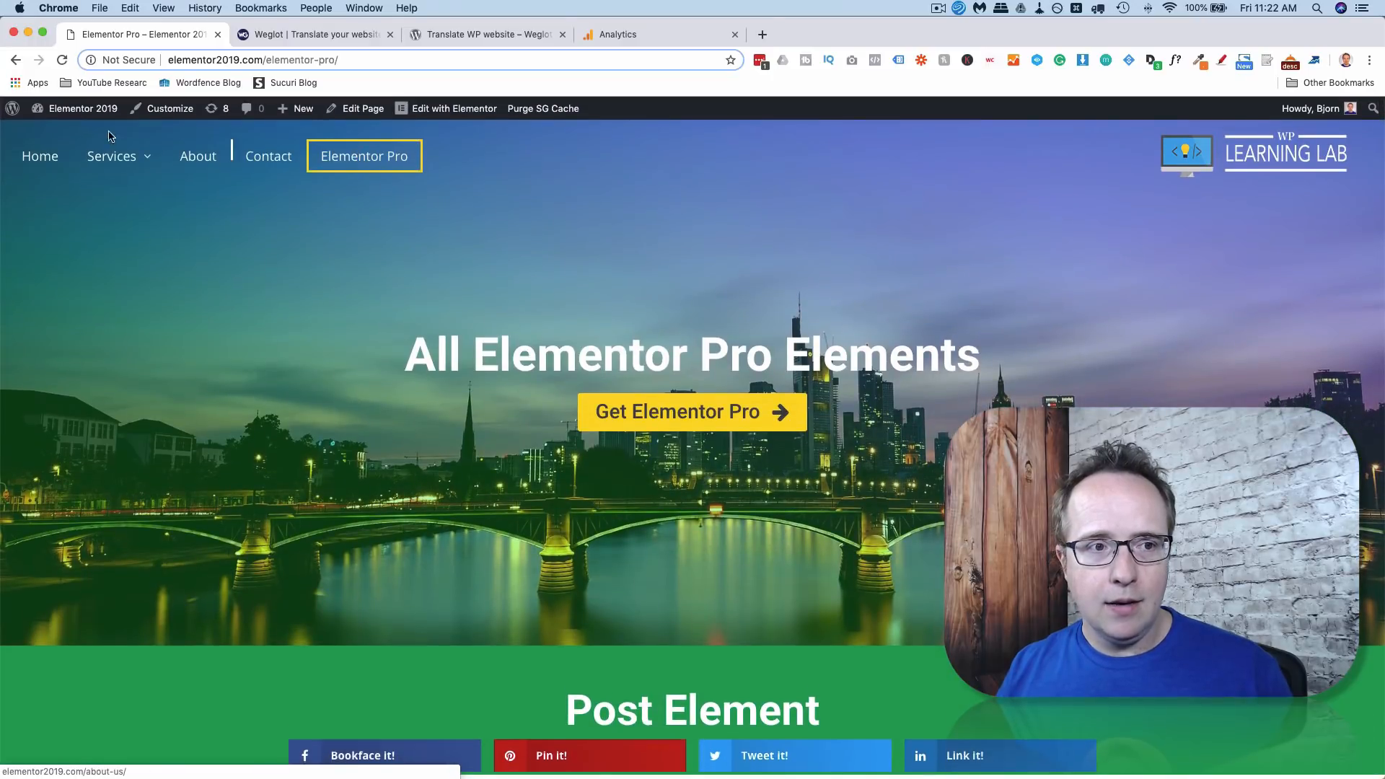
Go to the site's WordPress dashboard, open the page for adding plugins and search for "weglot".
click(15, 64)
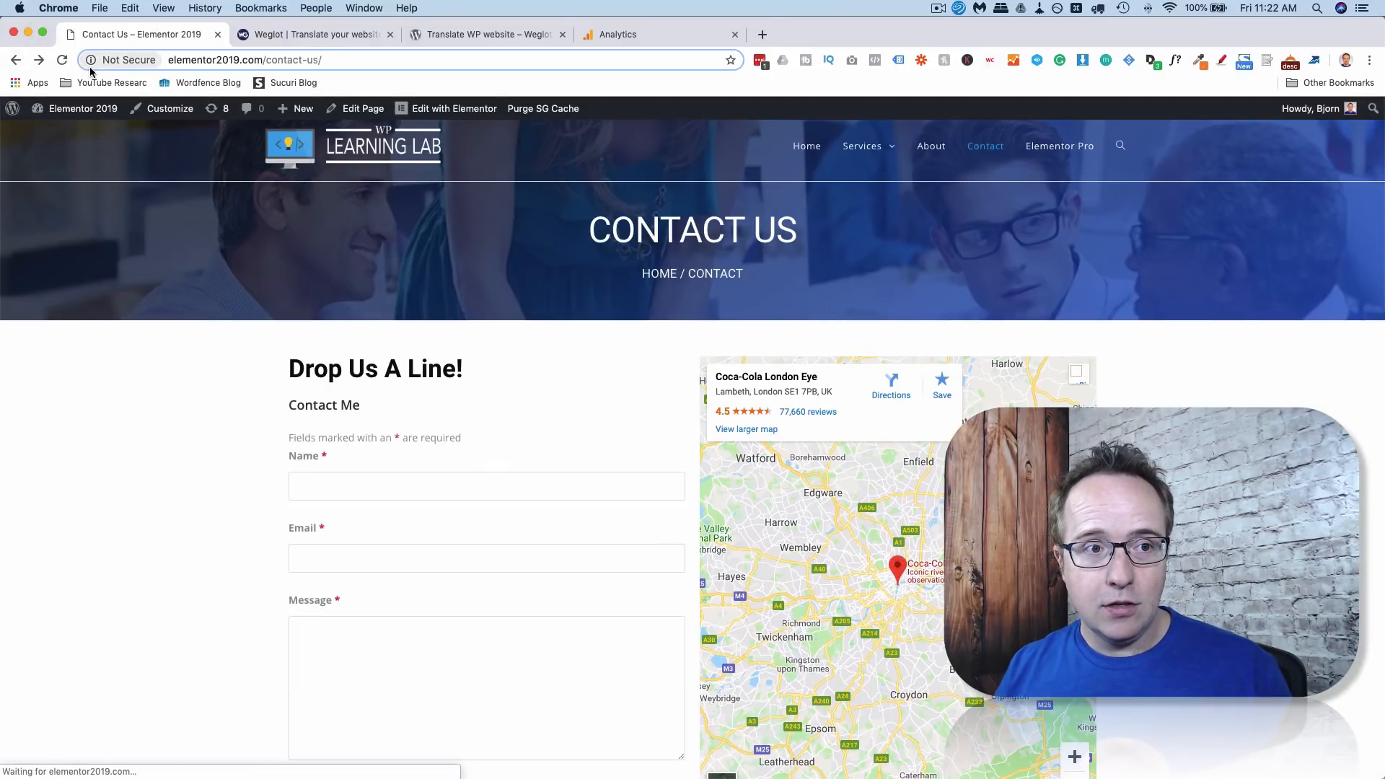
mouse_move(90, 110)
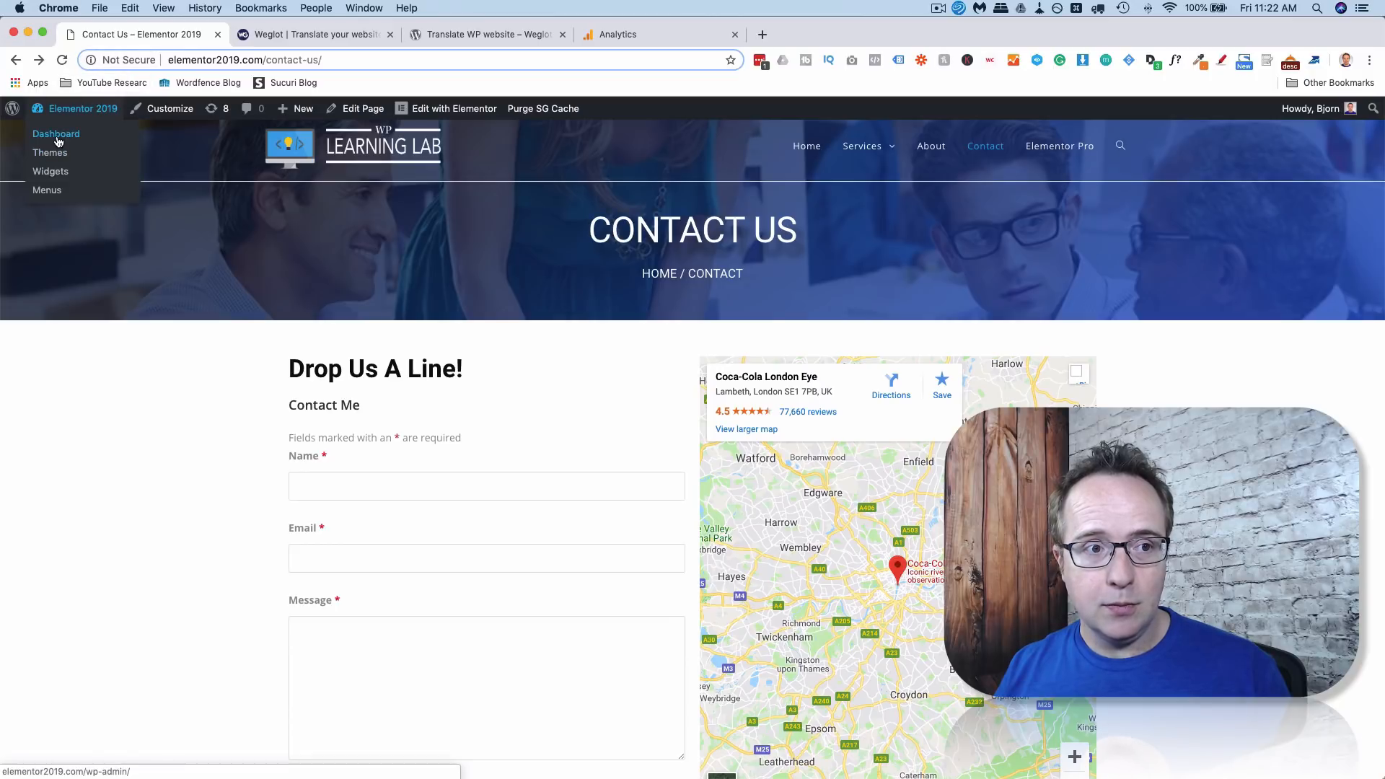
click(58, 140)
mouse_move(43, 436)
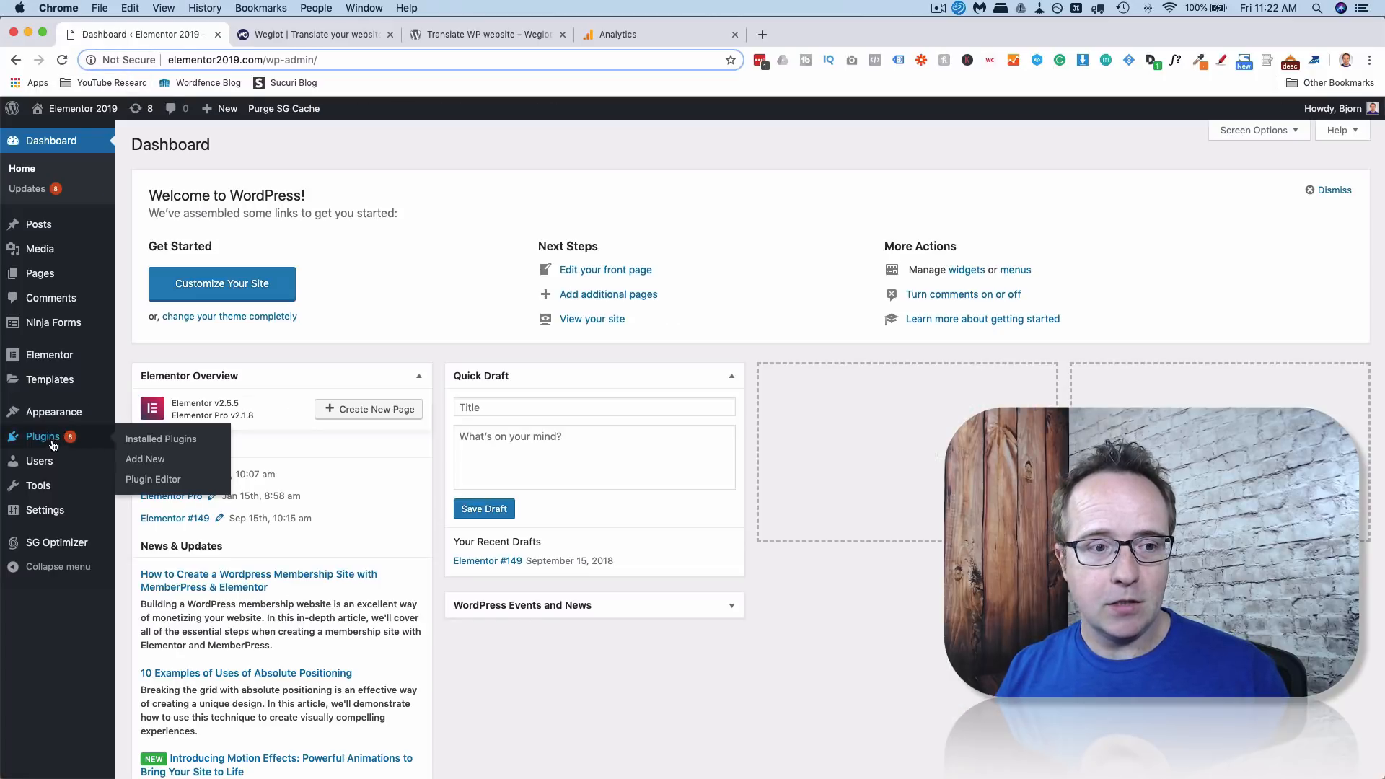
click(149, 462)
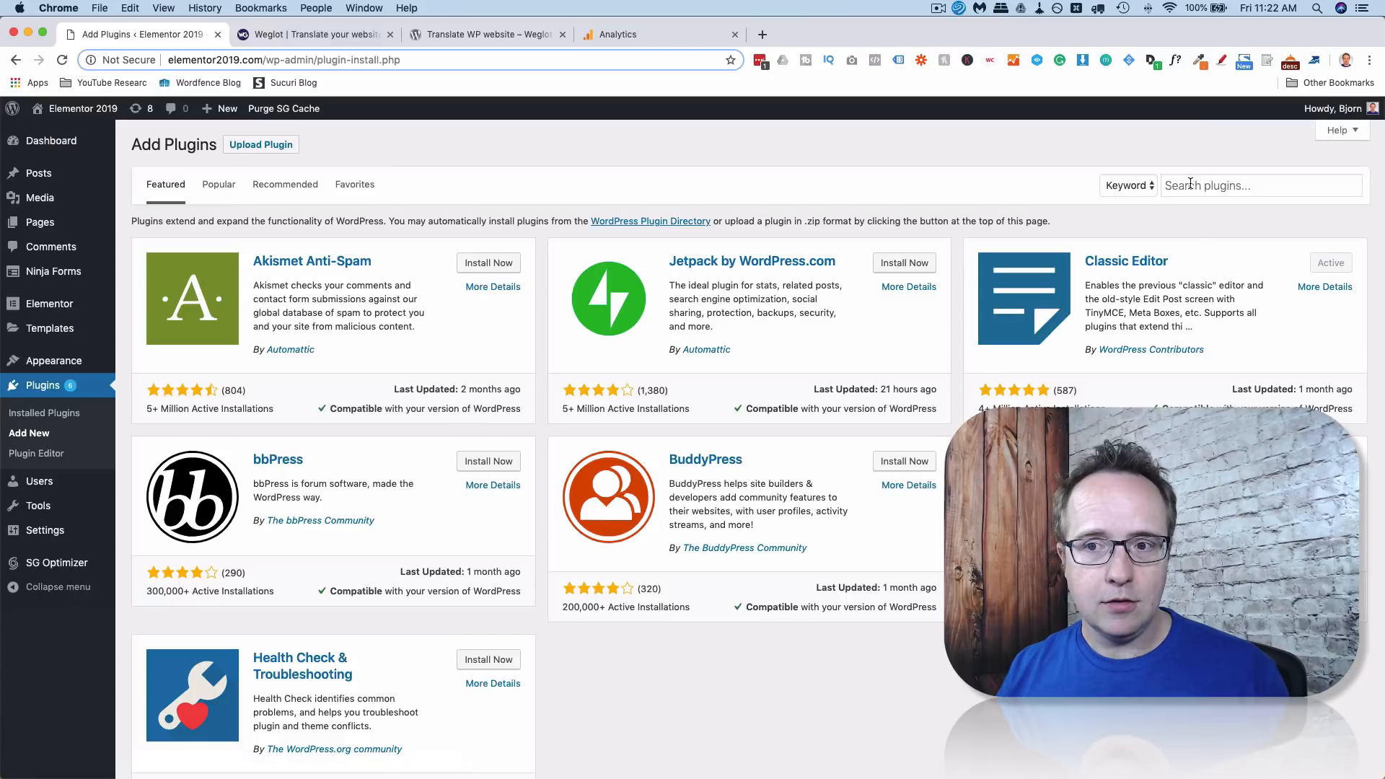
click(1190, 186)
text(weglot)
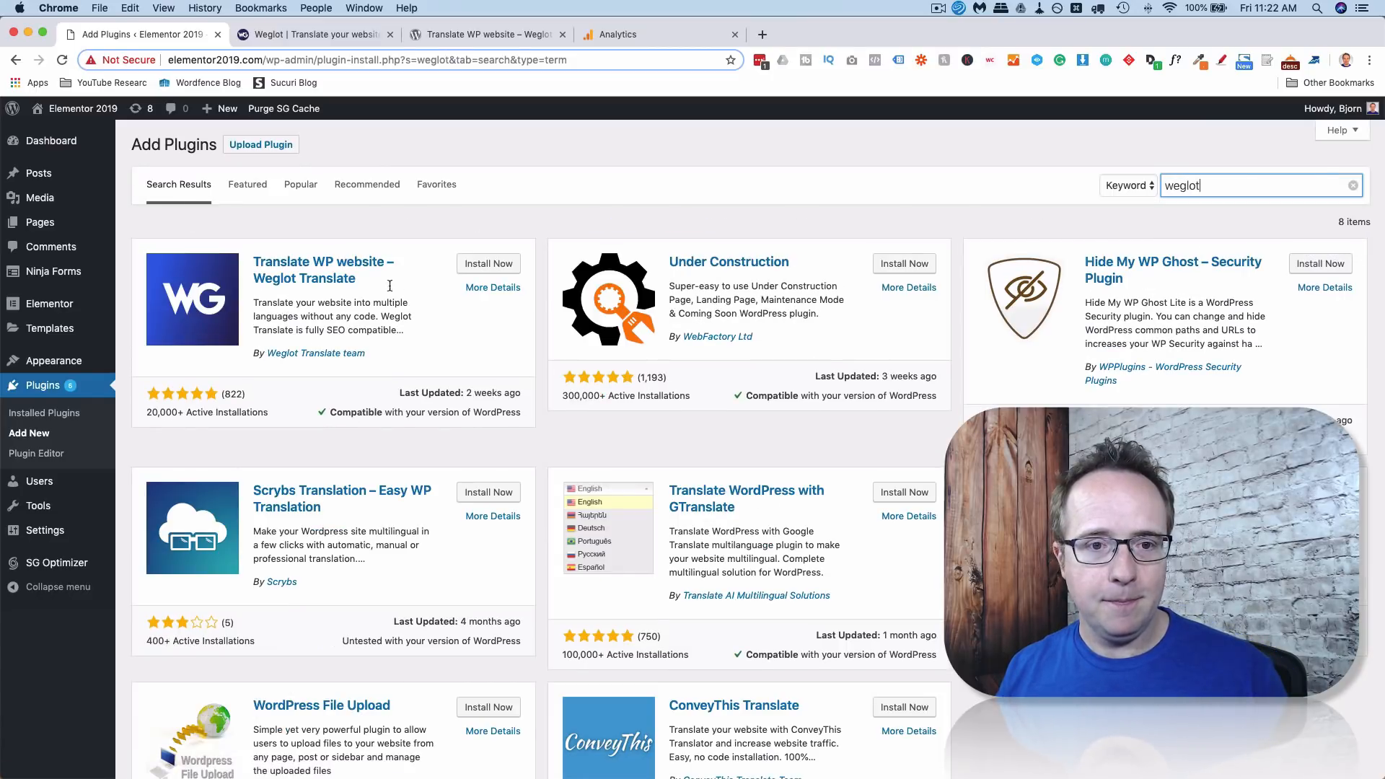
Install and activate the "Translate WP website – Weglot Translate" plugin and open its configuration page.
click(489, 274)
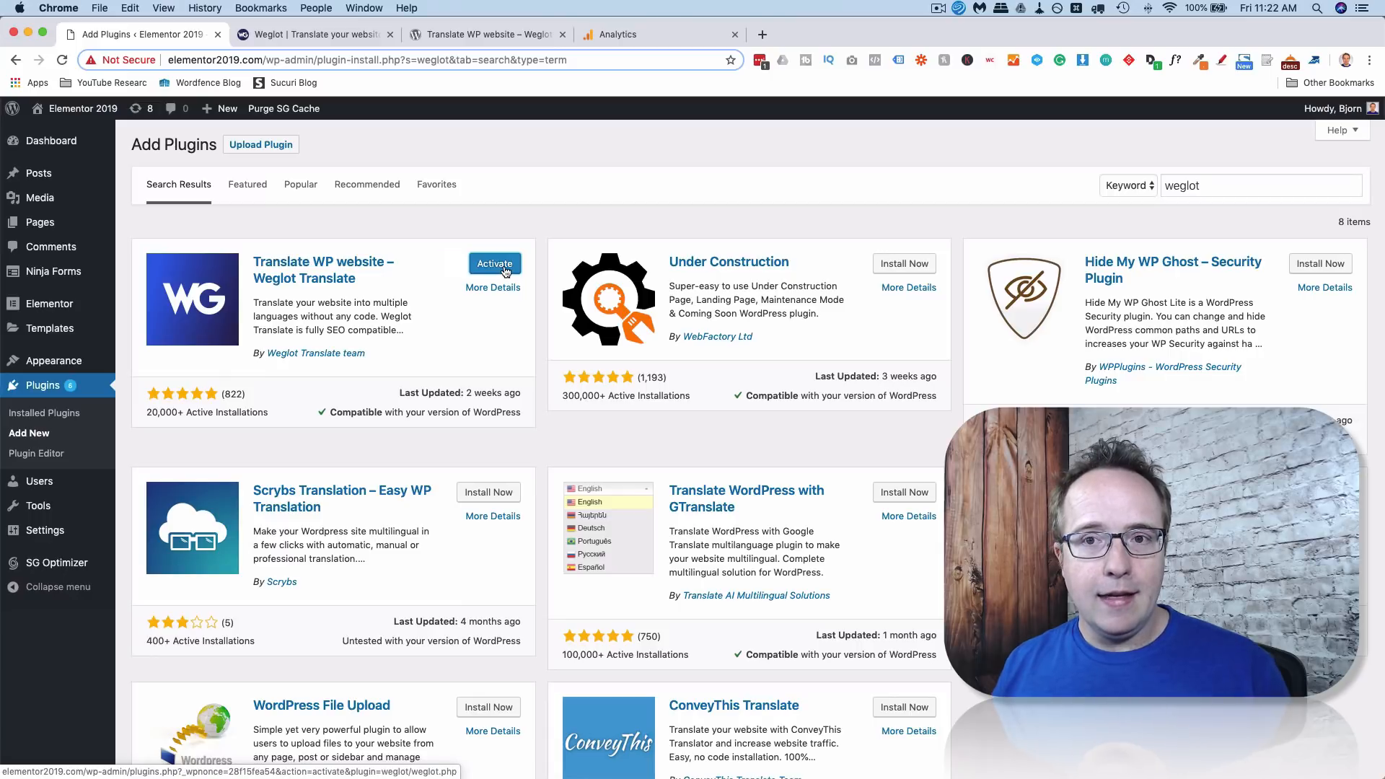
click(505, 270)
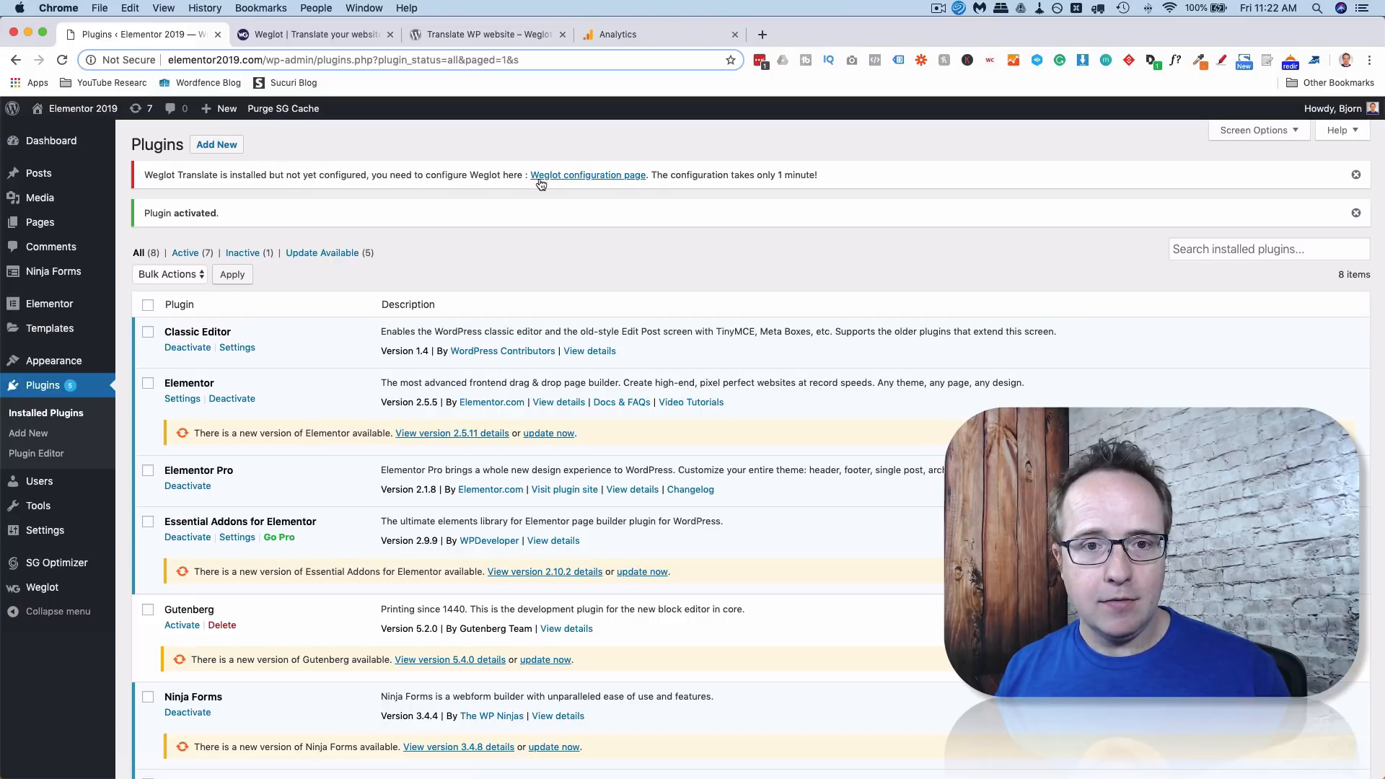
click(565, 176)
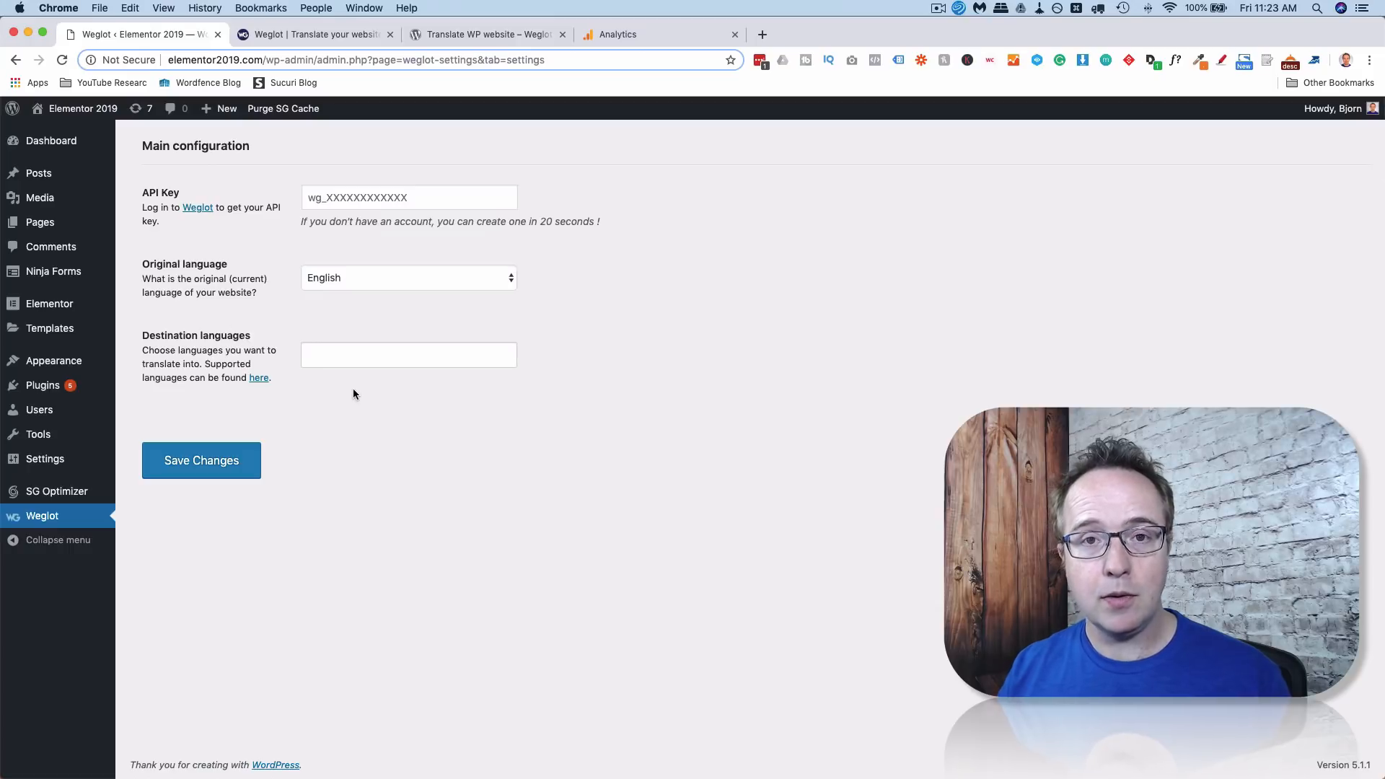
click(196, 207)
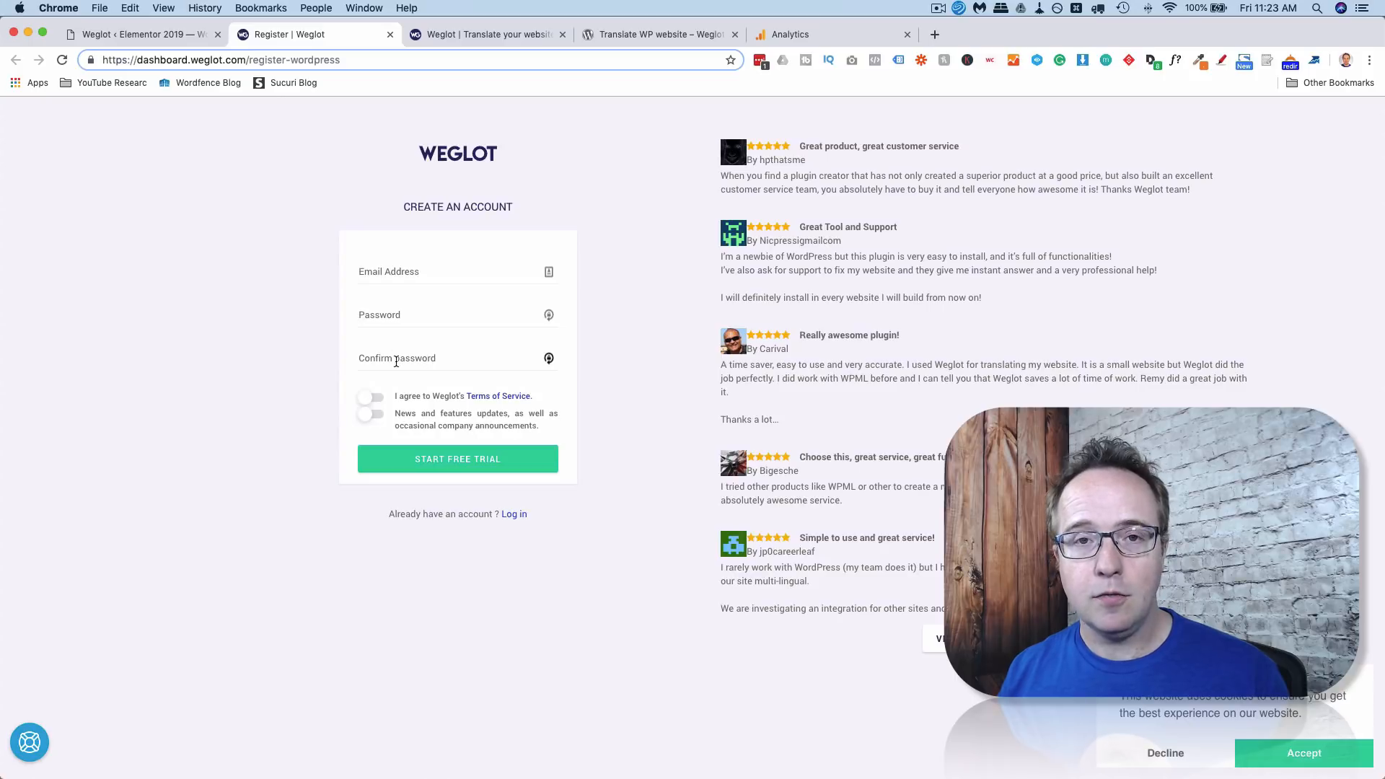
click(371, 397)
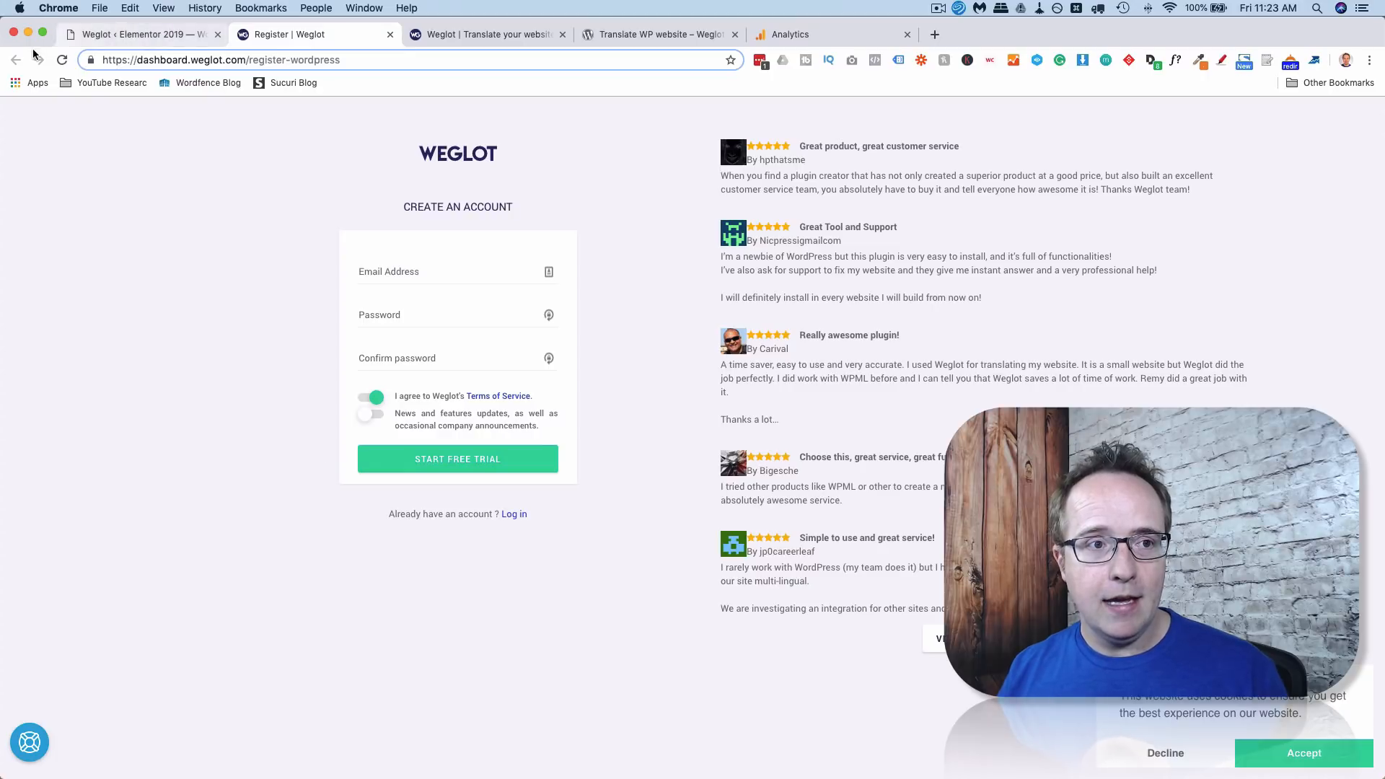
Log in to the existing Weglot account from weglot.com and copy the API key from its dashboard.
click(491, 37)
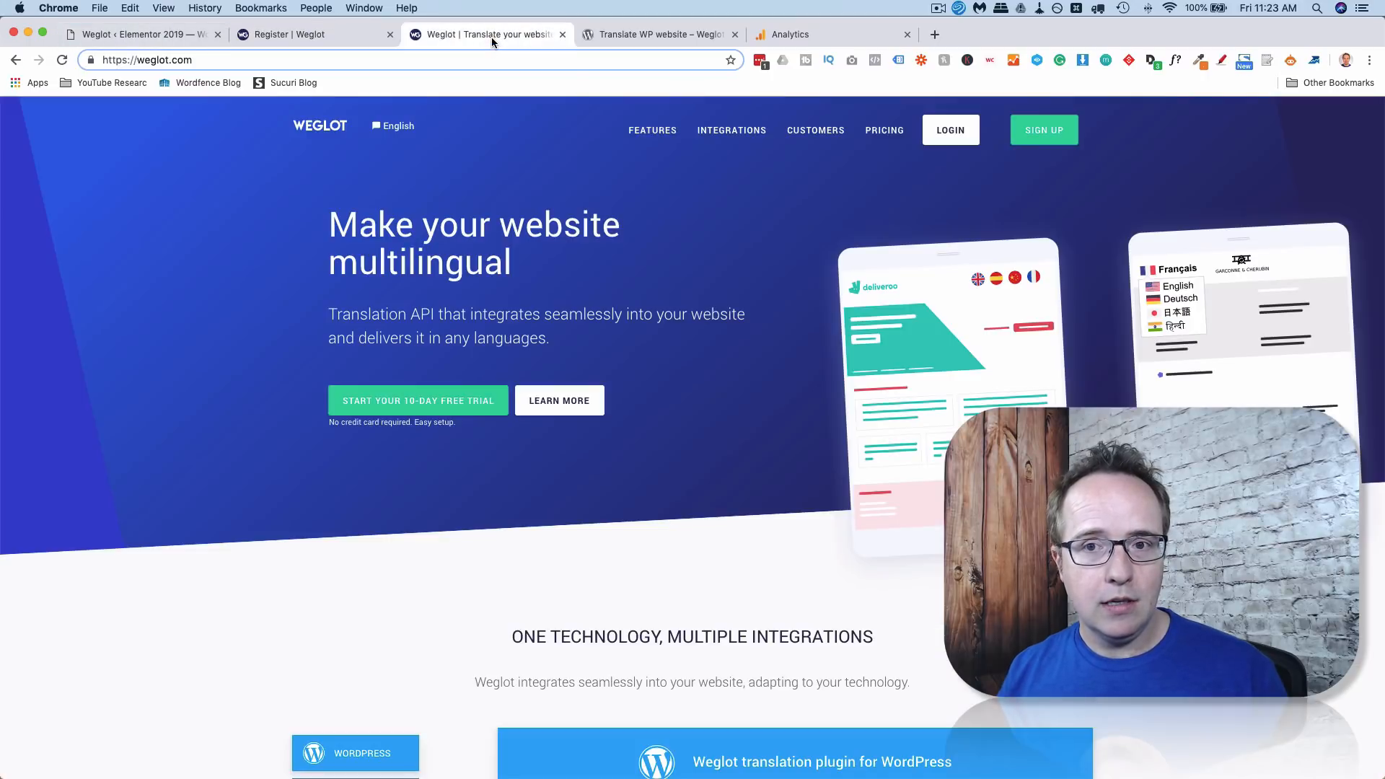
click(953, 137)
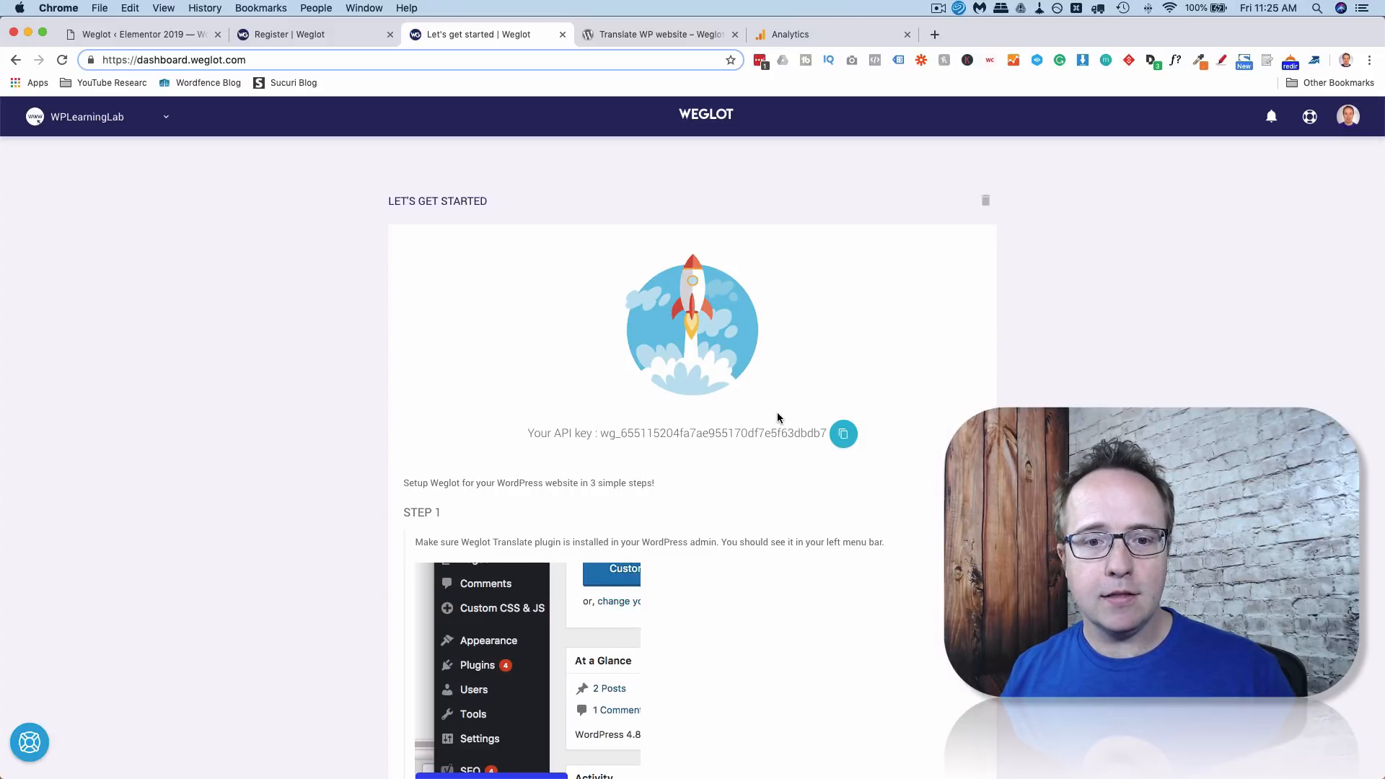
scroll(776, 417, down, 2)
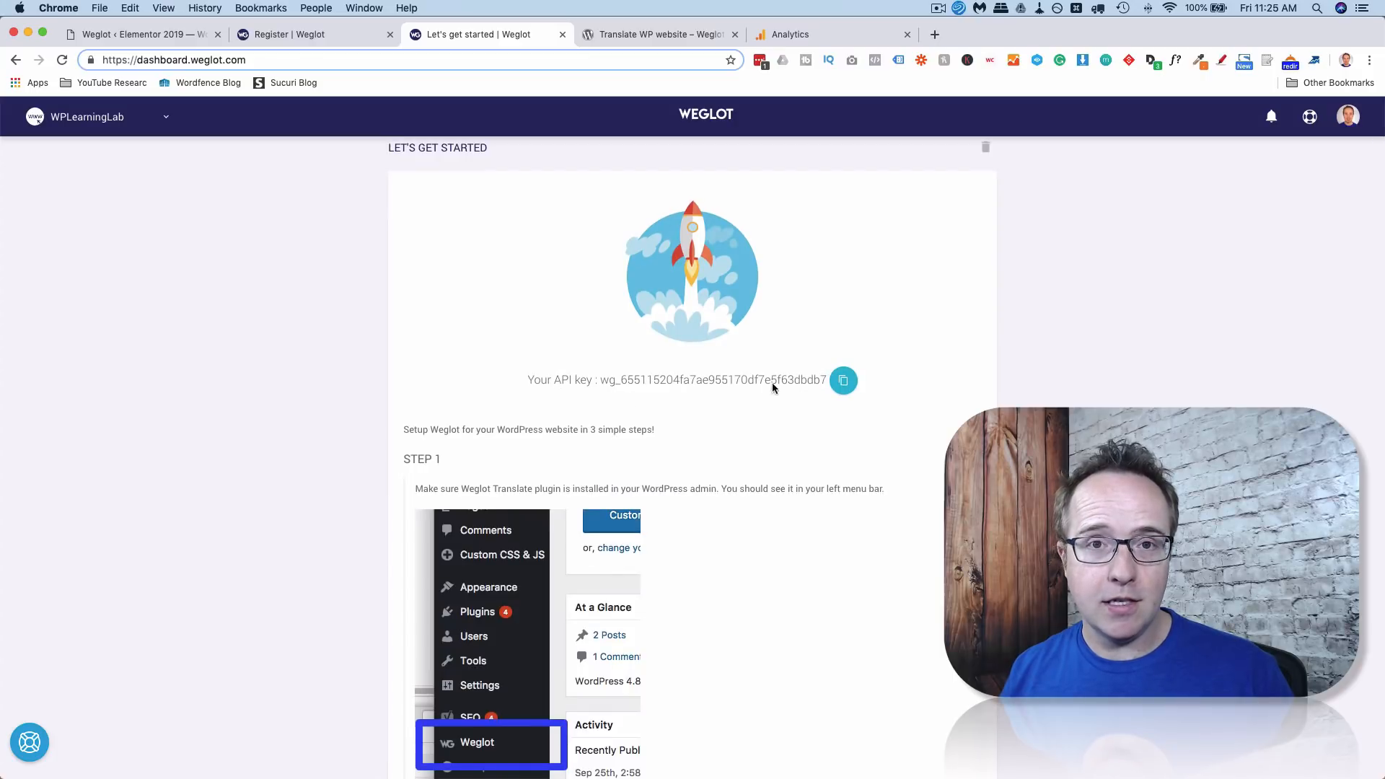
click(843, 380)
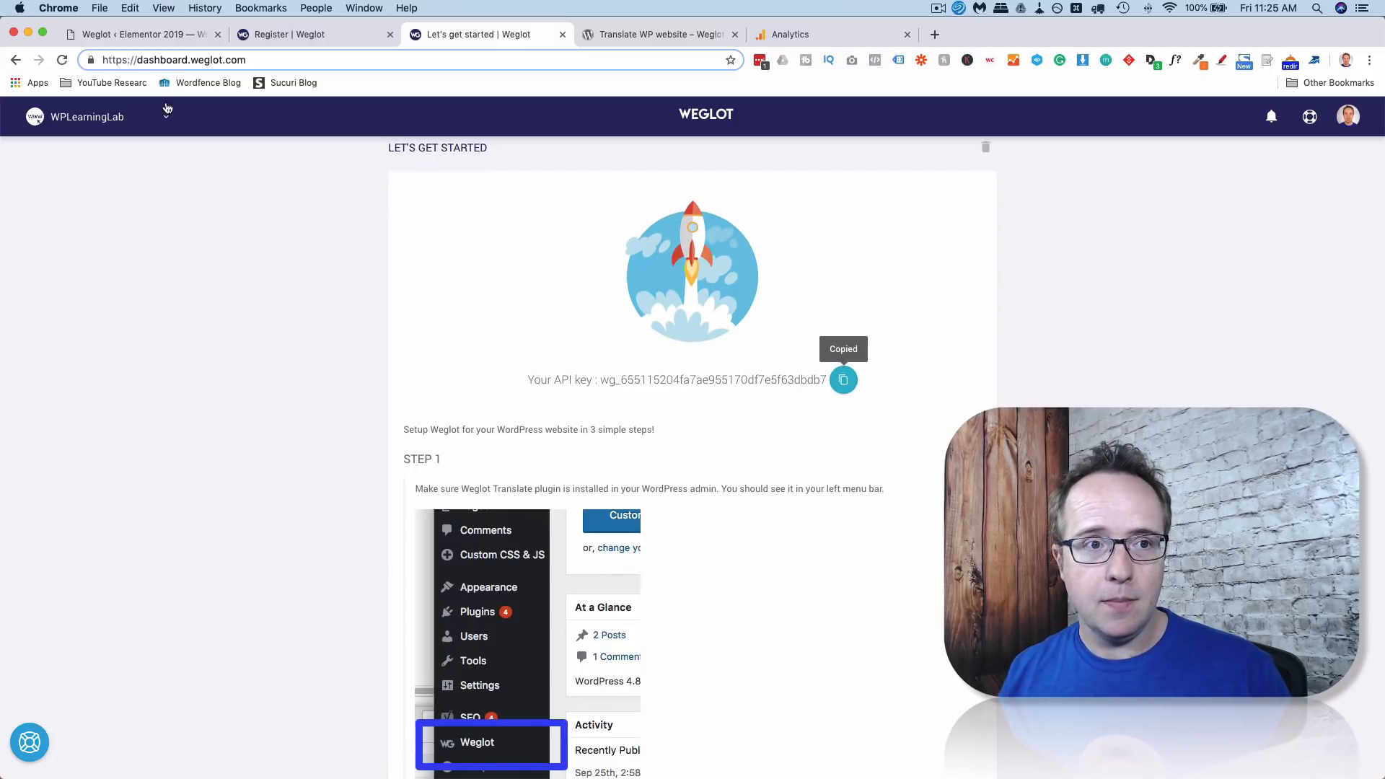
Return to the plugin's main configuration in WordPress and paste the Weglot API key into its field.
click(135, 37)
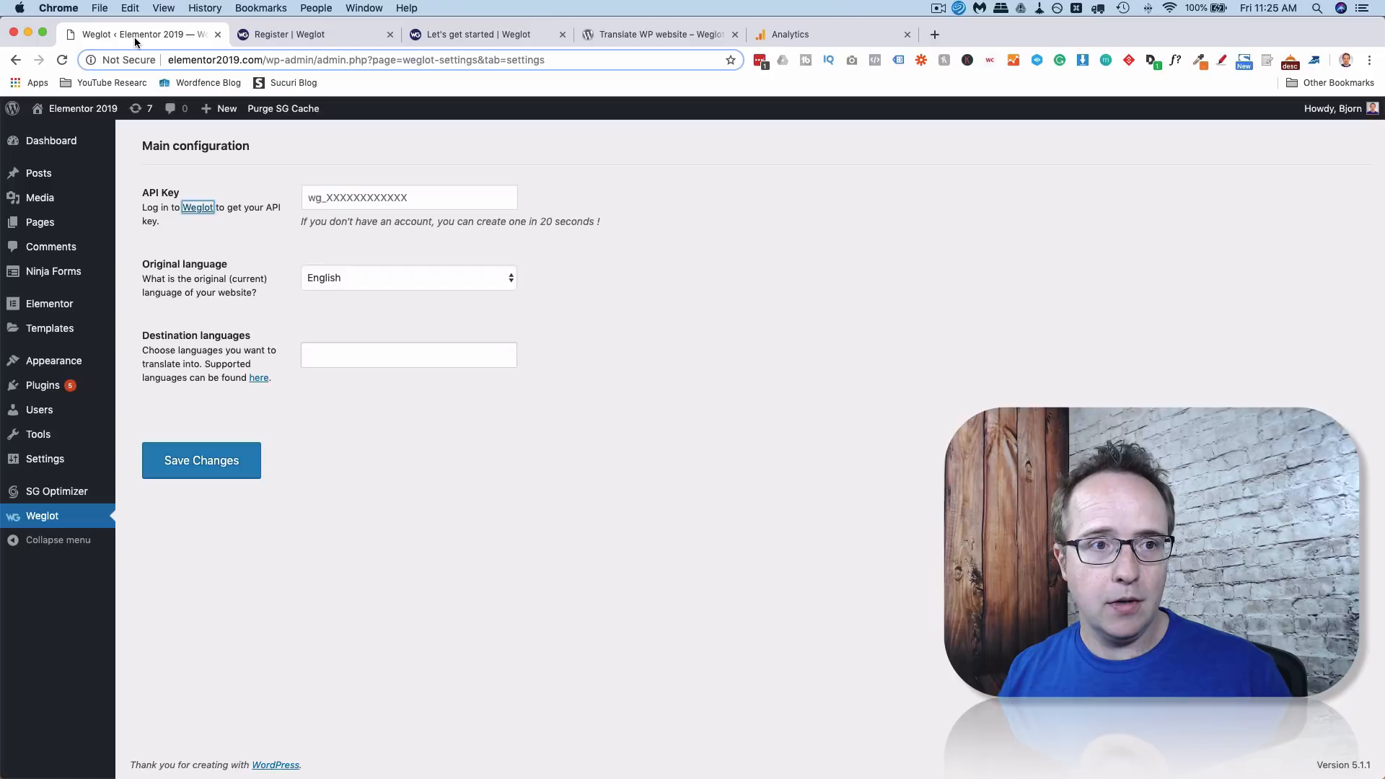
click(326, 198)
right_click(365, 197)
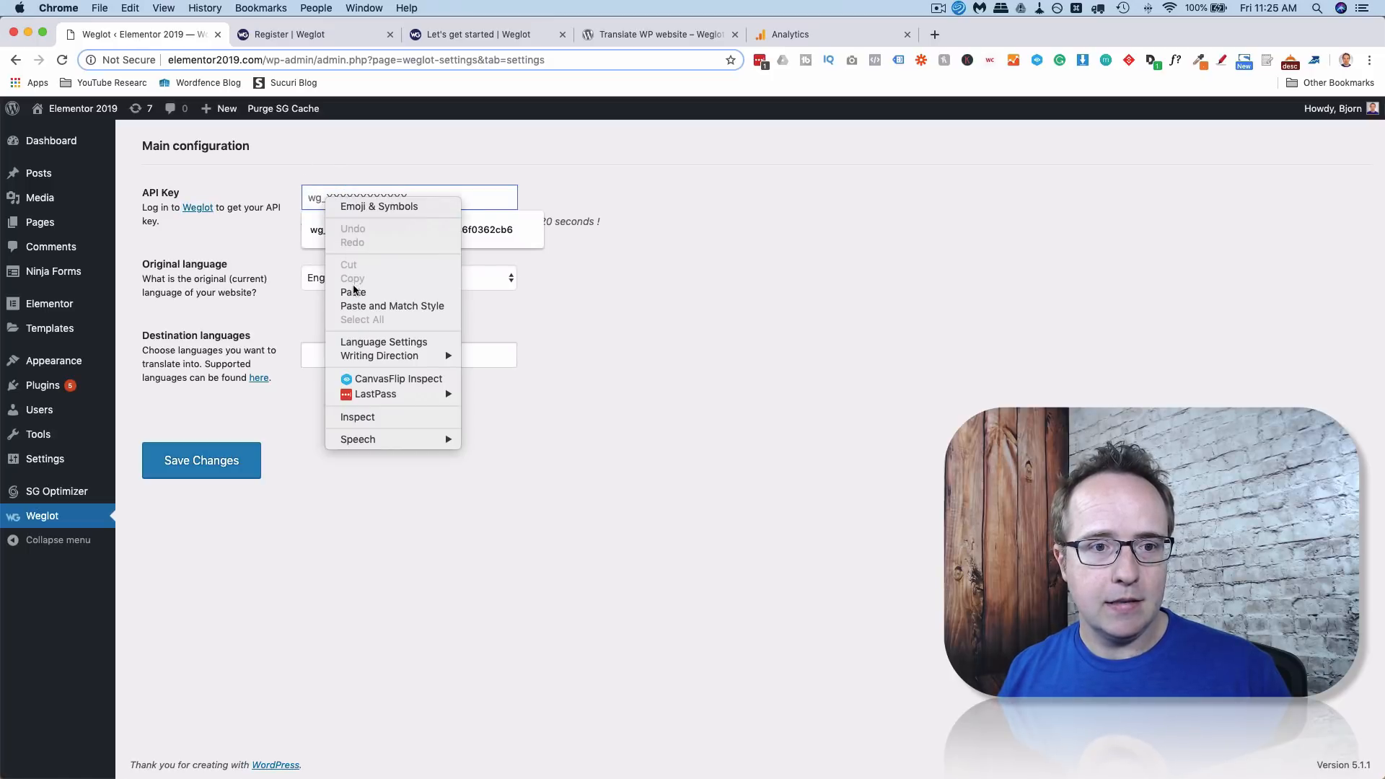
click(382, 292)
click(289, 270)
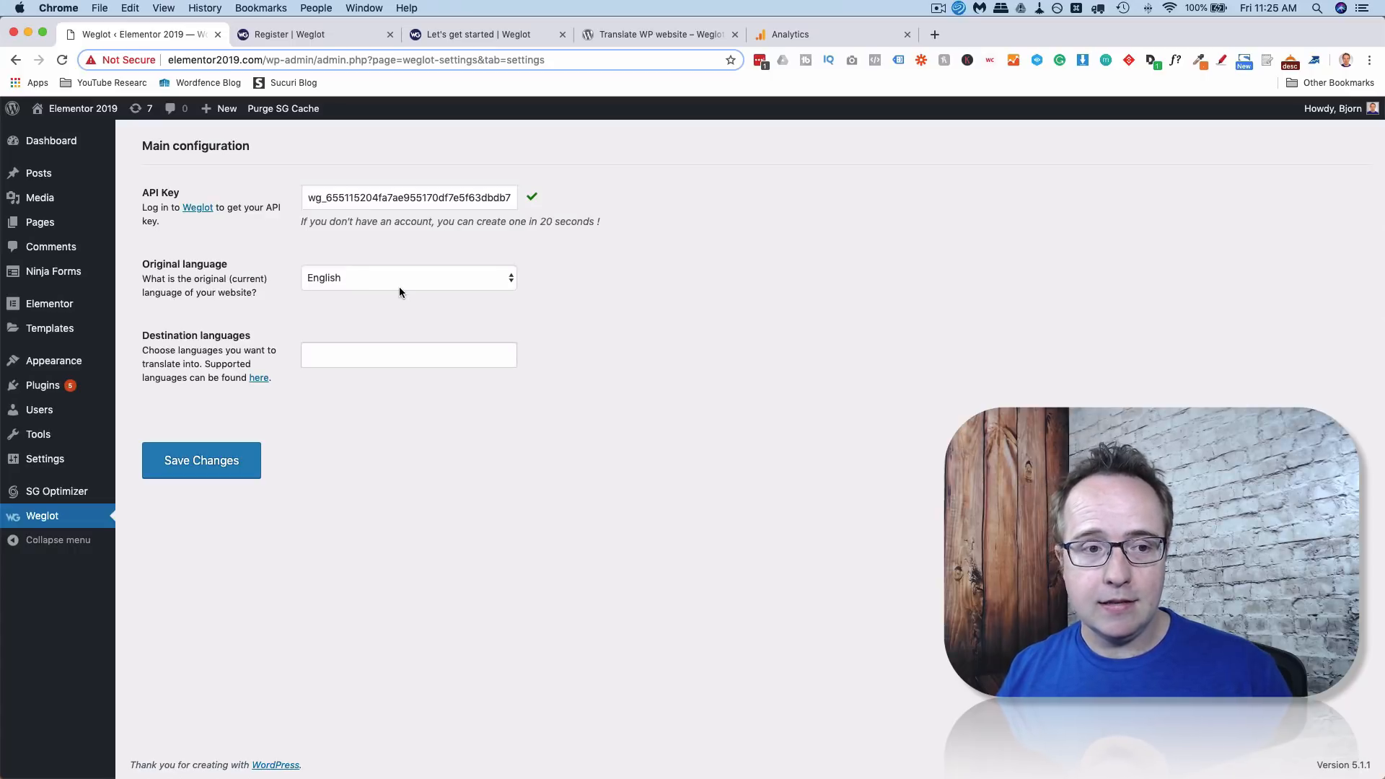
Add German (Deutsch) as the destination language and save the Weglot settings.
click(363, 351)
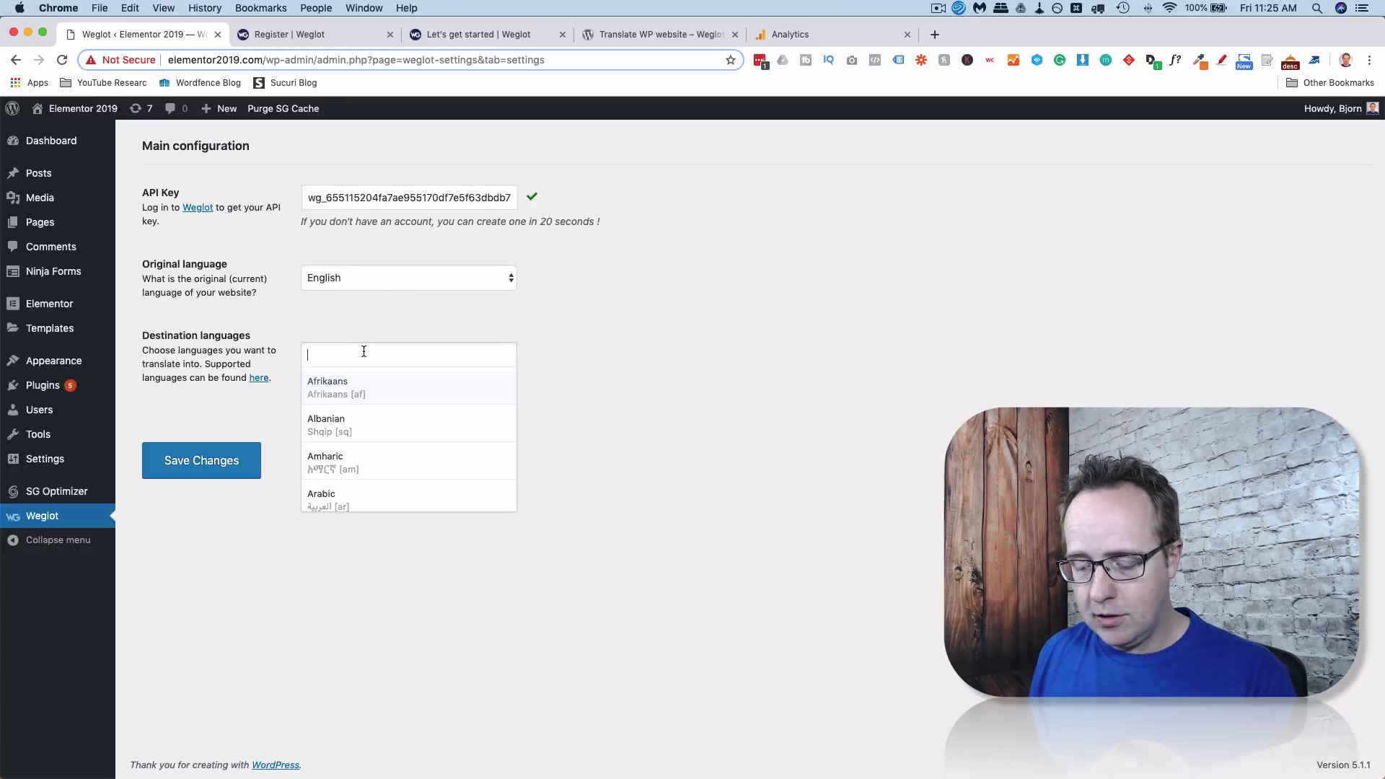
text(germ)
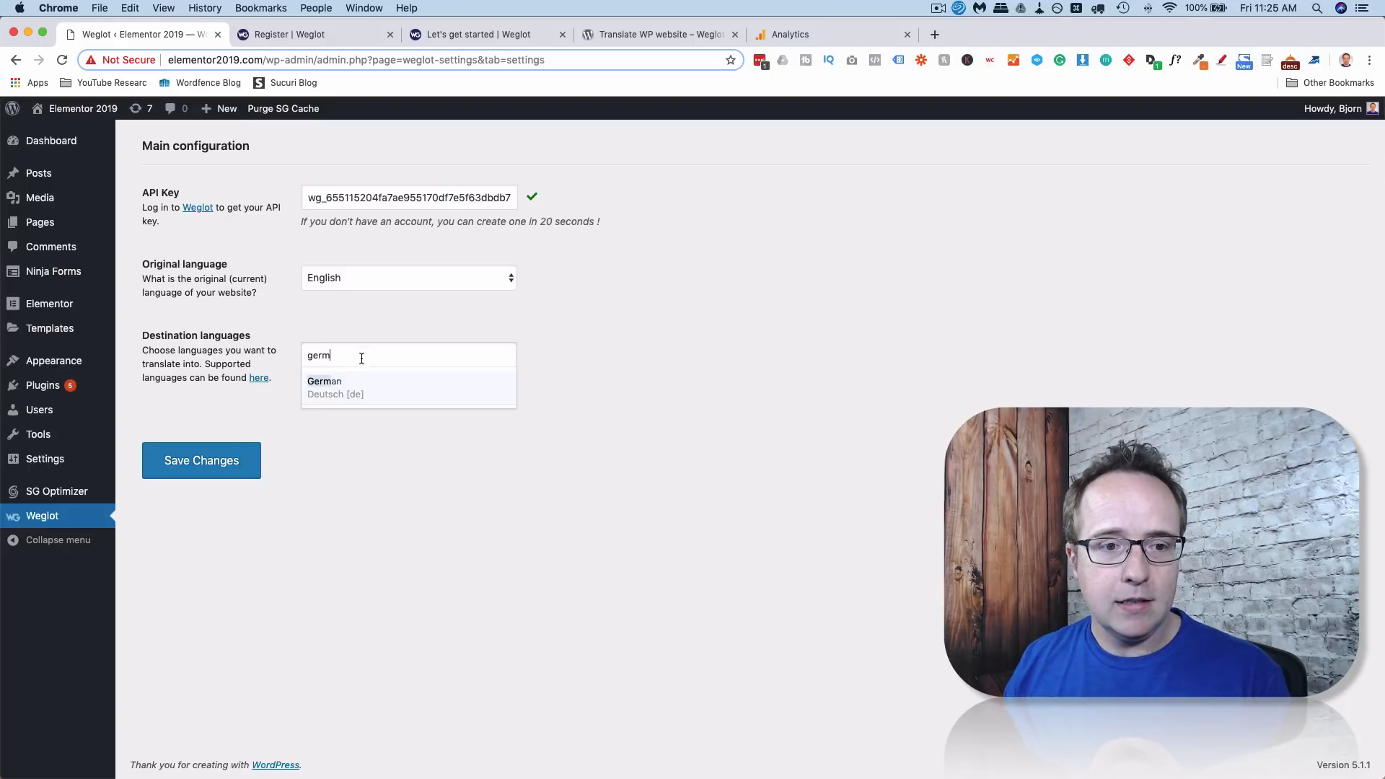
click(347, 389)
click(257, 408)
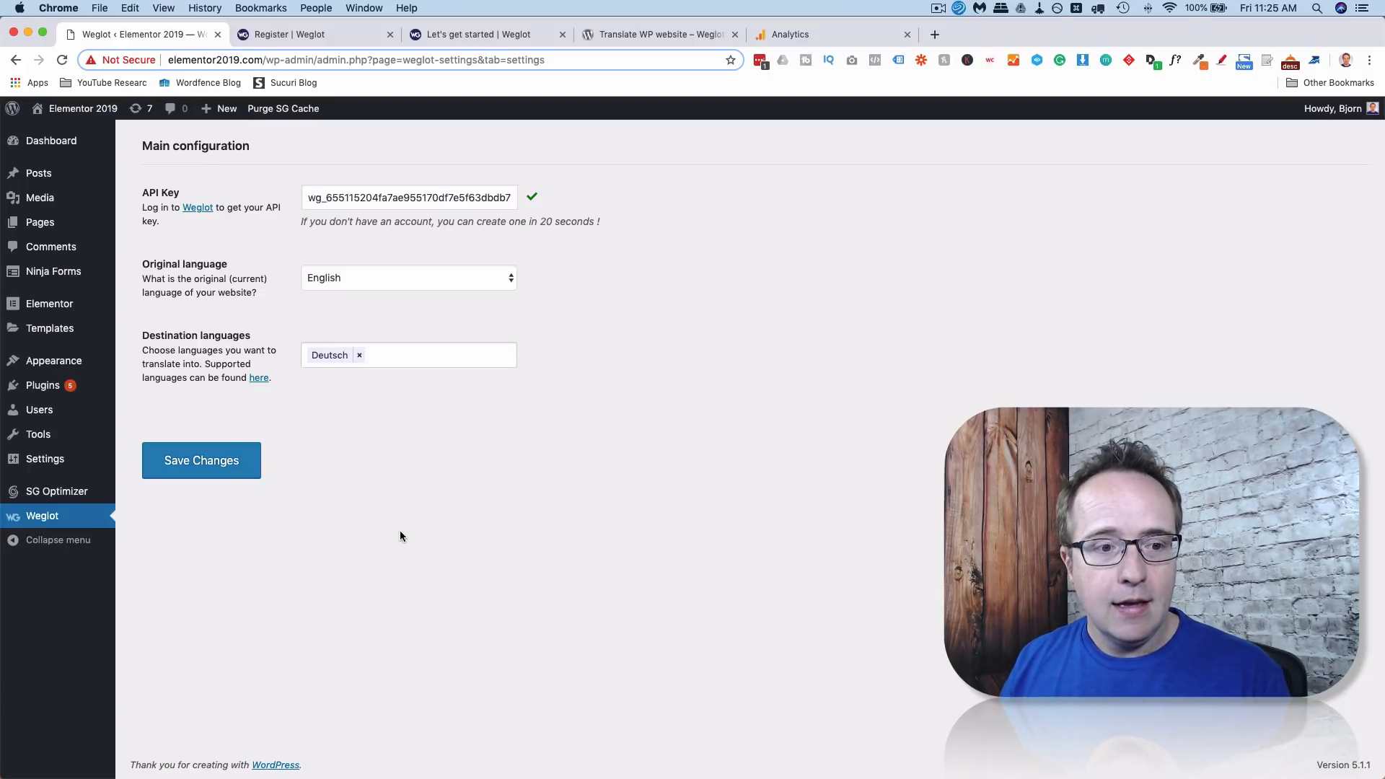
click(221, 467)
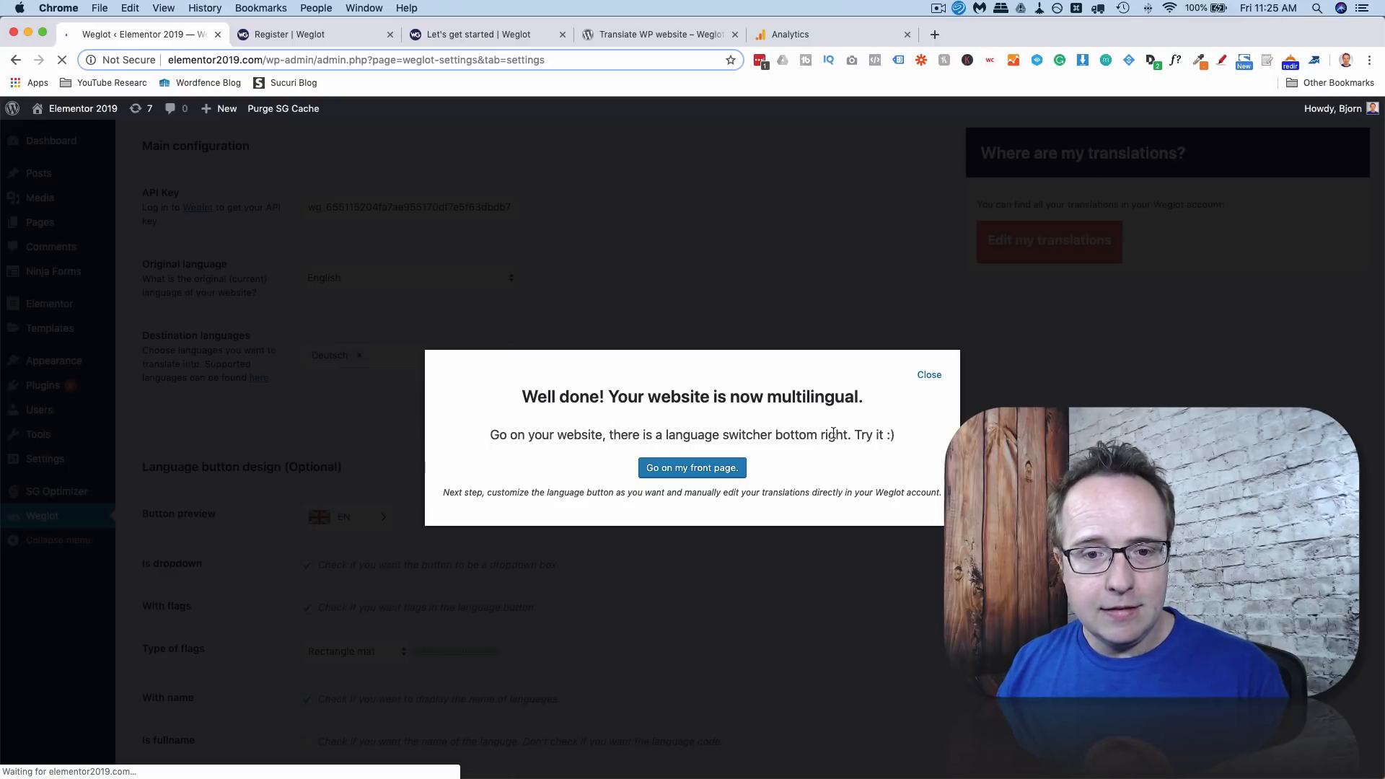
Open the site's front page, switch its language to DE and dismiss the browser's translation offer.
click(697, 476)
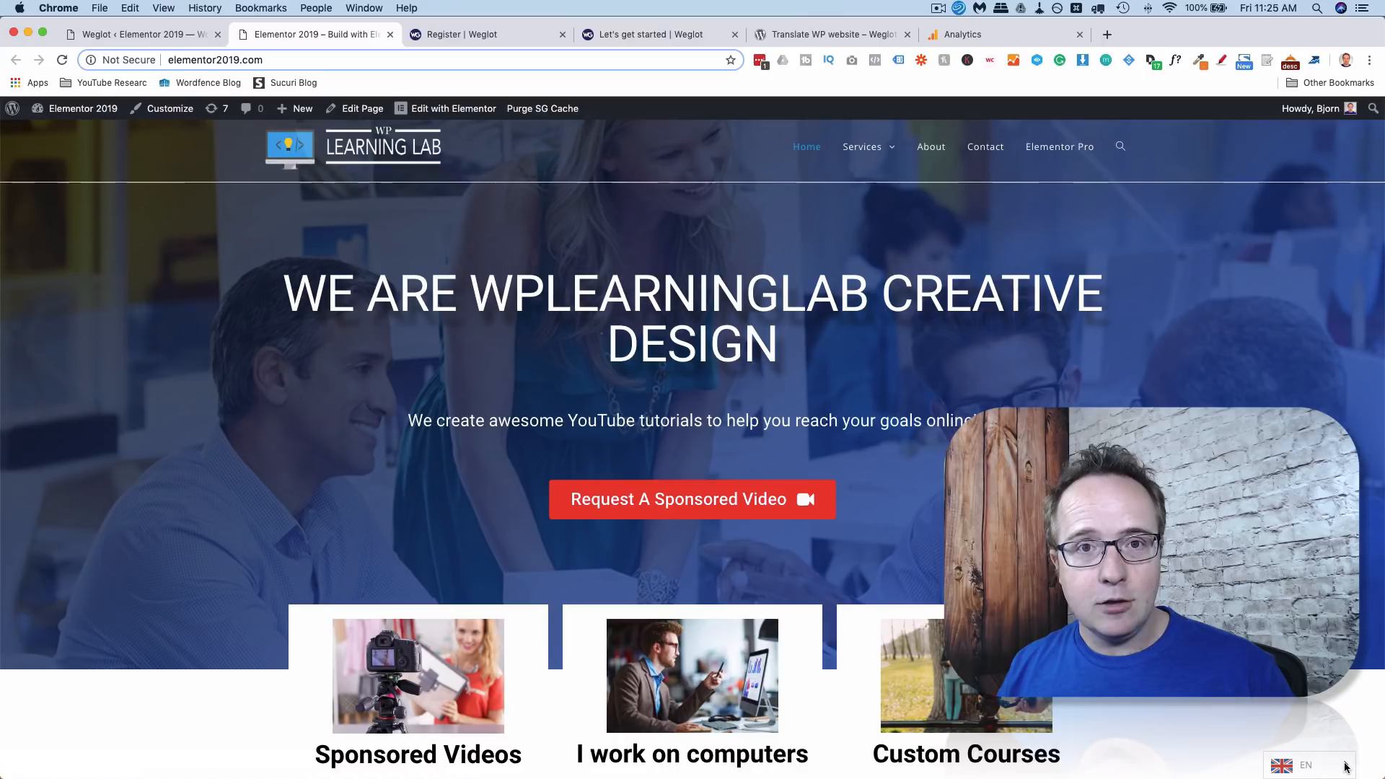
click(1332, 770)
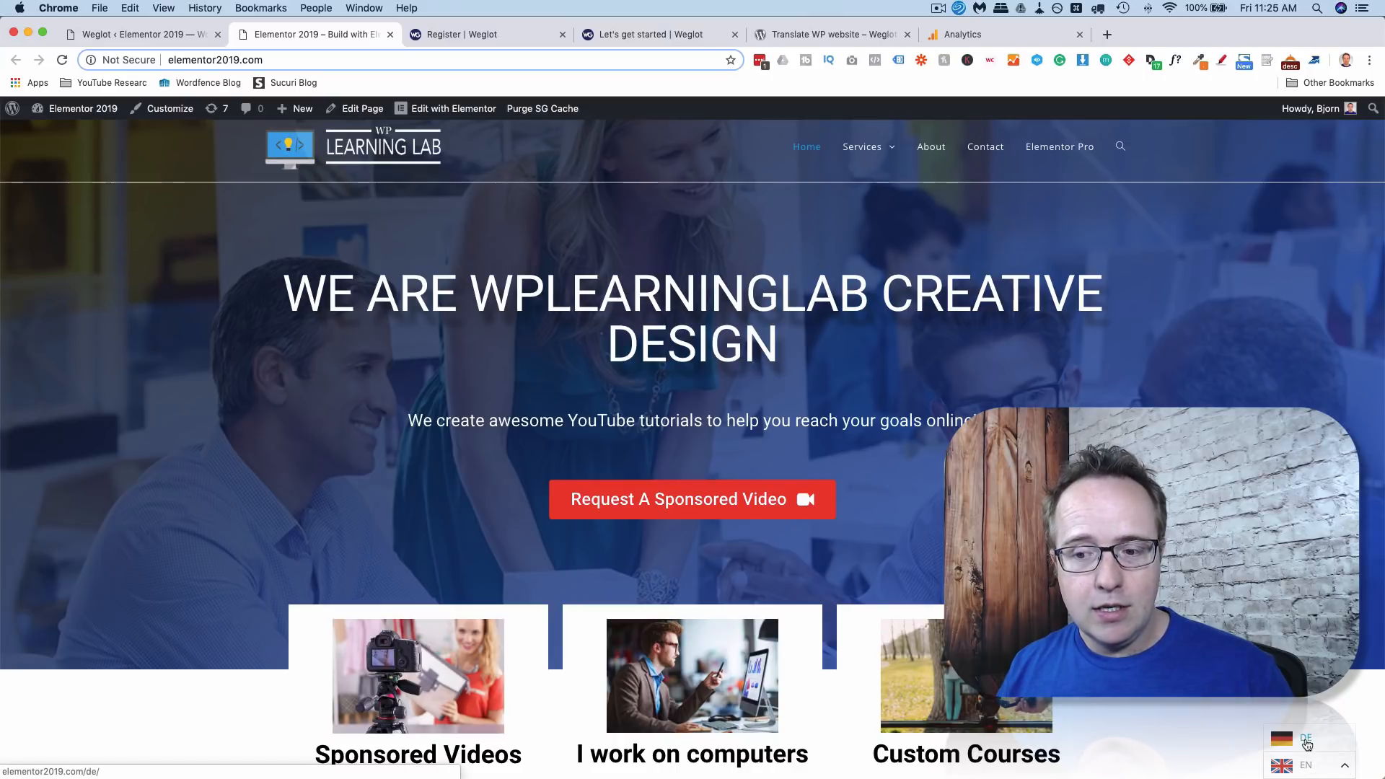
click(1308, 744)
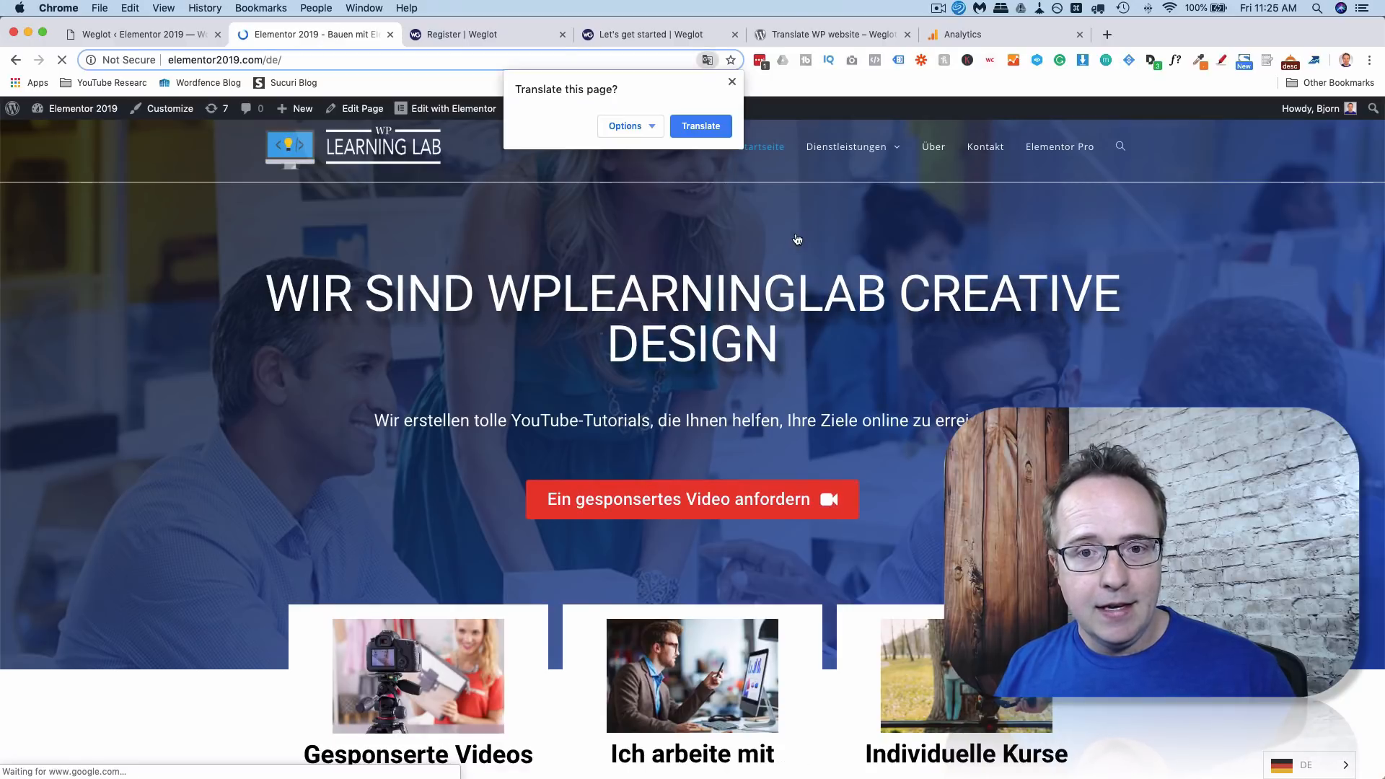
click(732, 82)
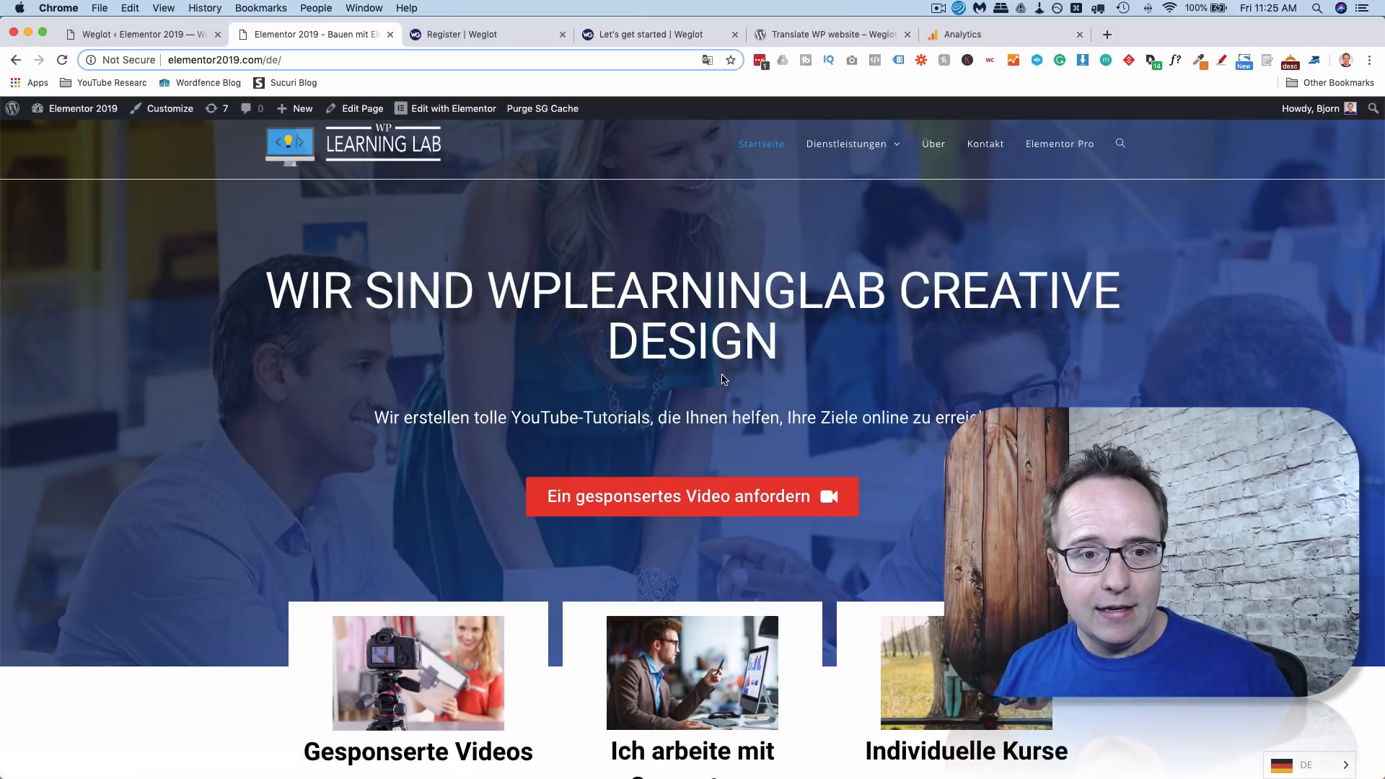
Look through the German home page's services, skills, contact form and footer to check the translation.
scroll(644, 338, down, 3)
scroll(644, 337, down, 5)
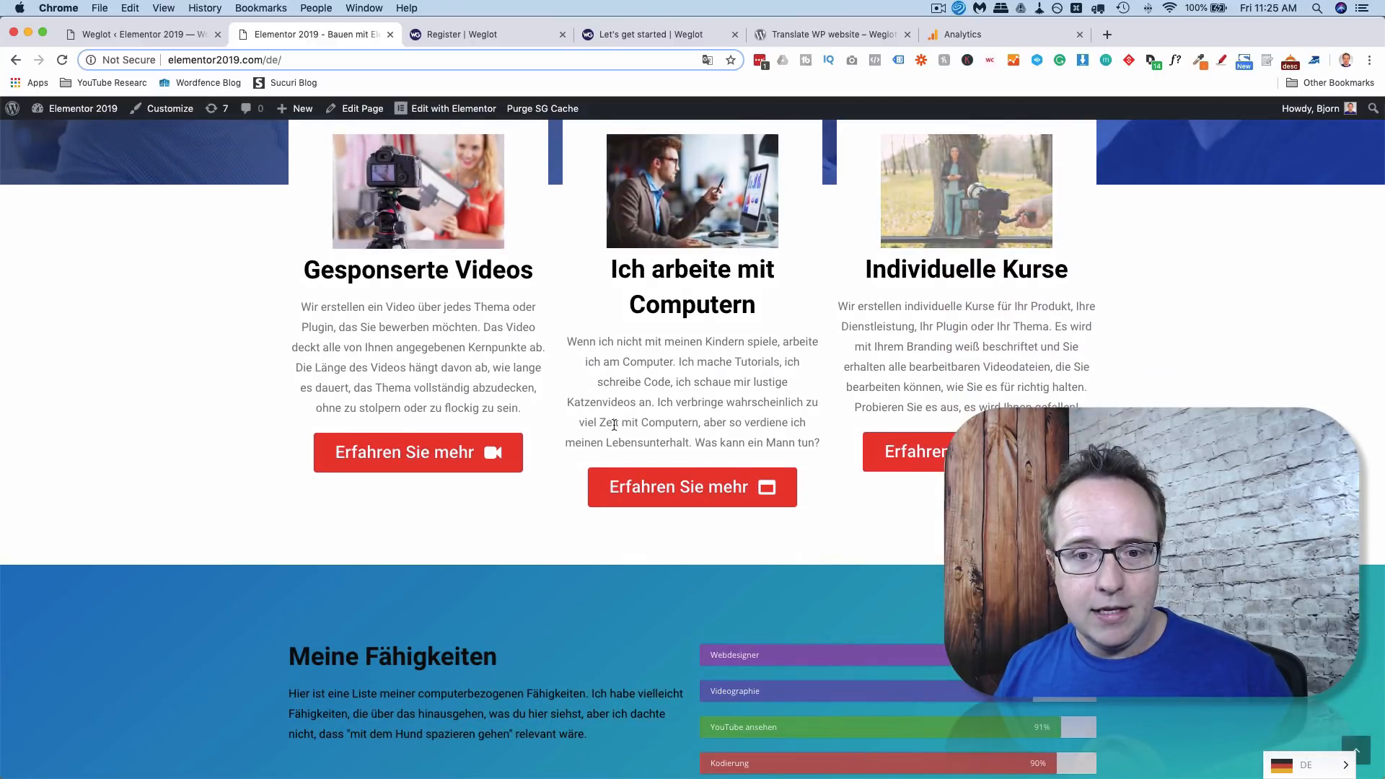
scroll(620, 377, down, 6)
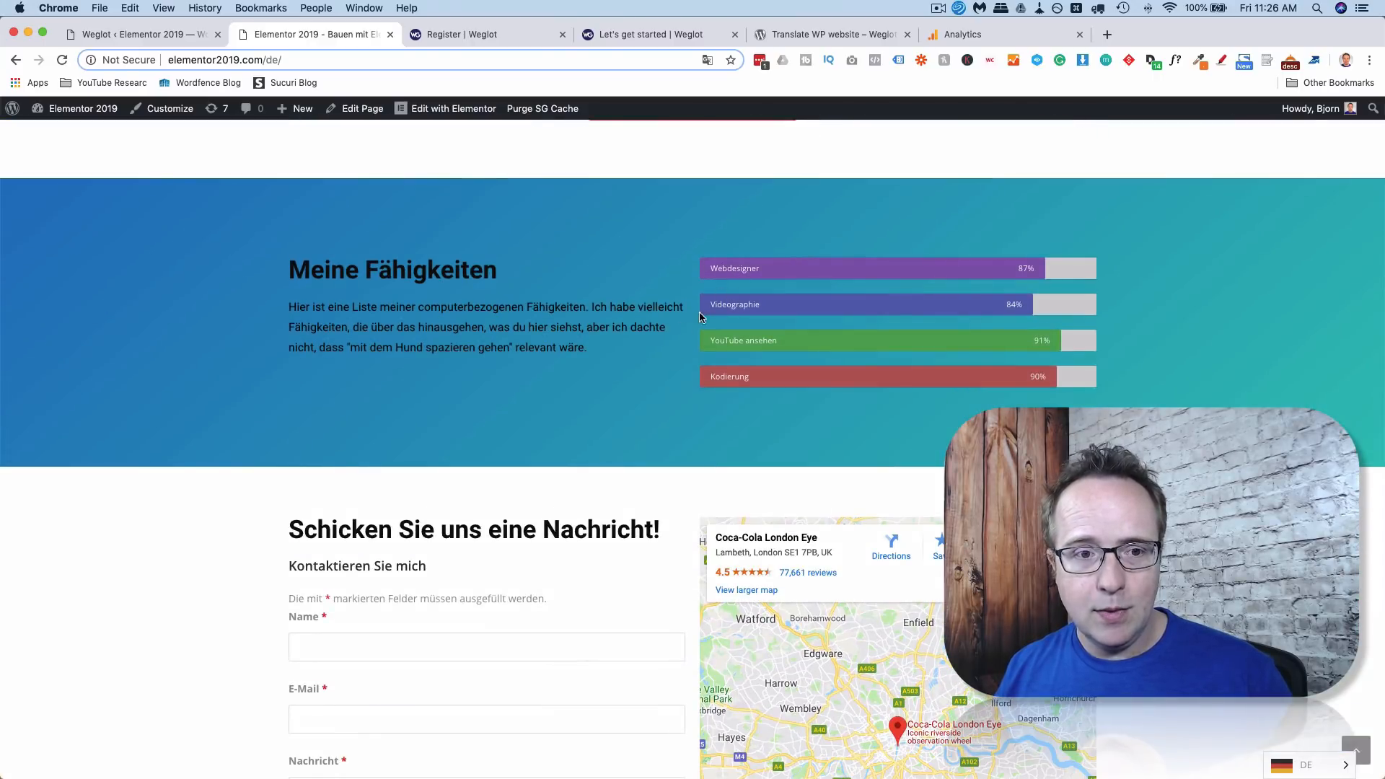
scroll(717, 365, down, 7)
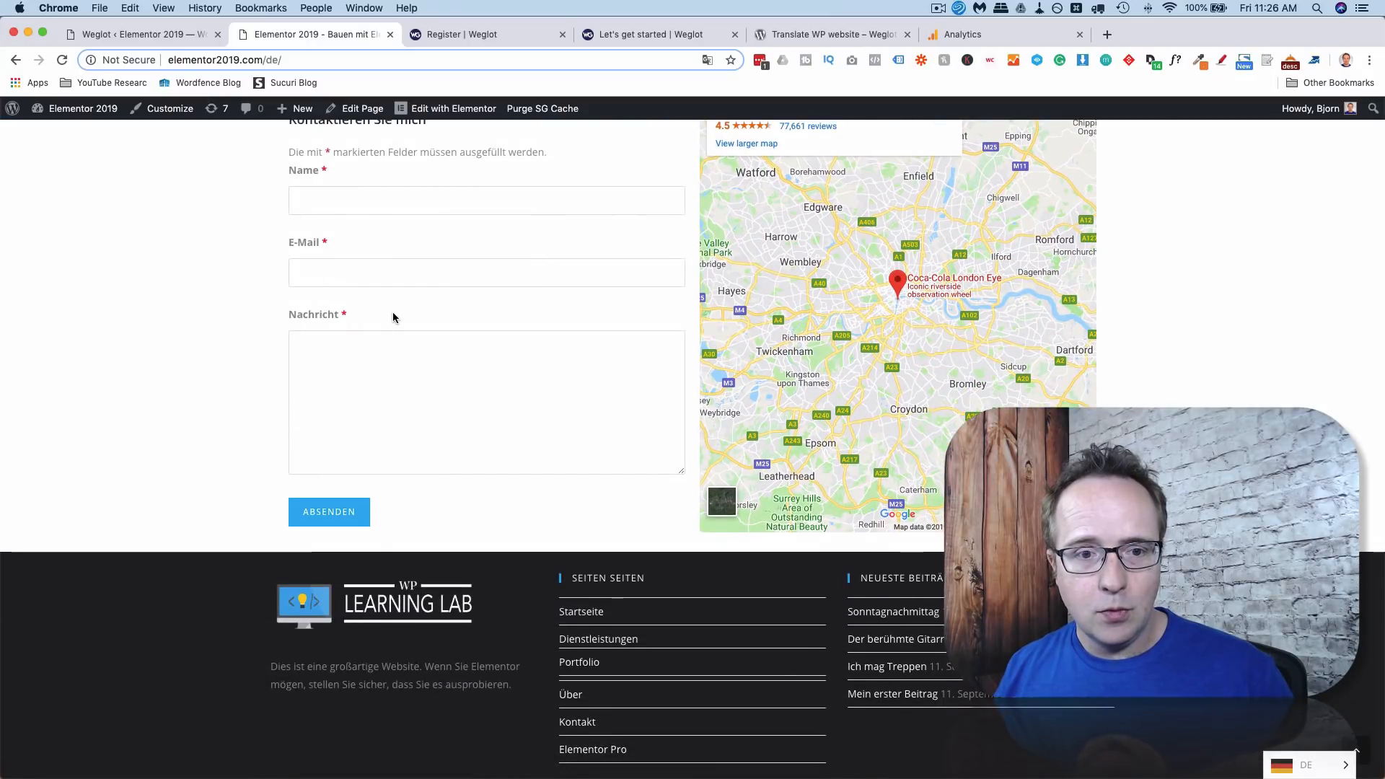
scroll(393, 312, down, 1)
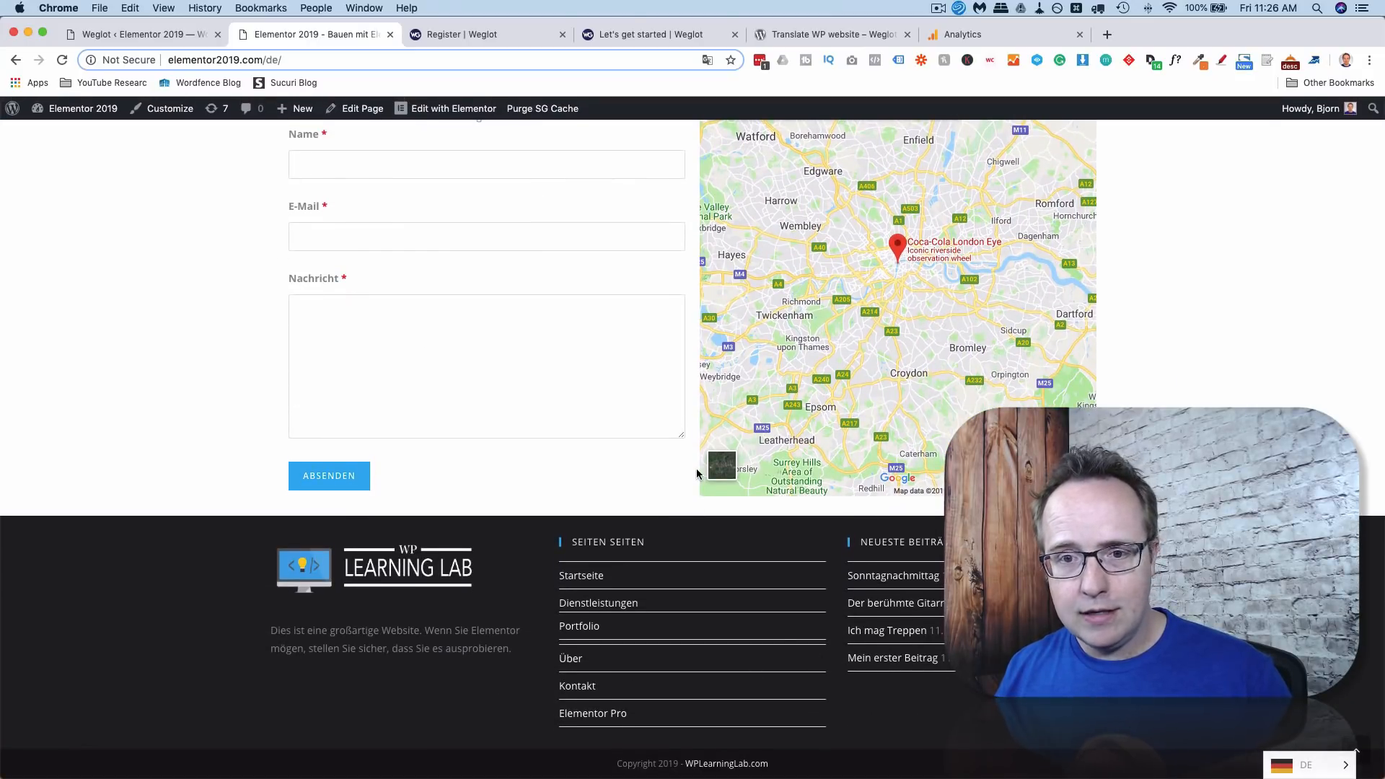
scroll(696, 469, up, 10)
scroll(697, 474, up, 7)
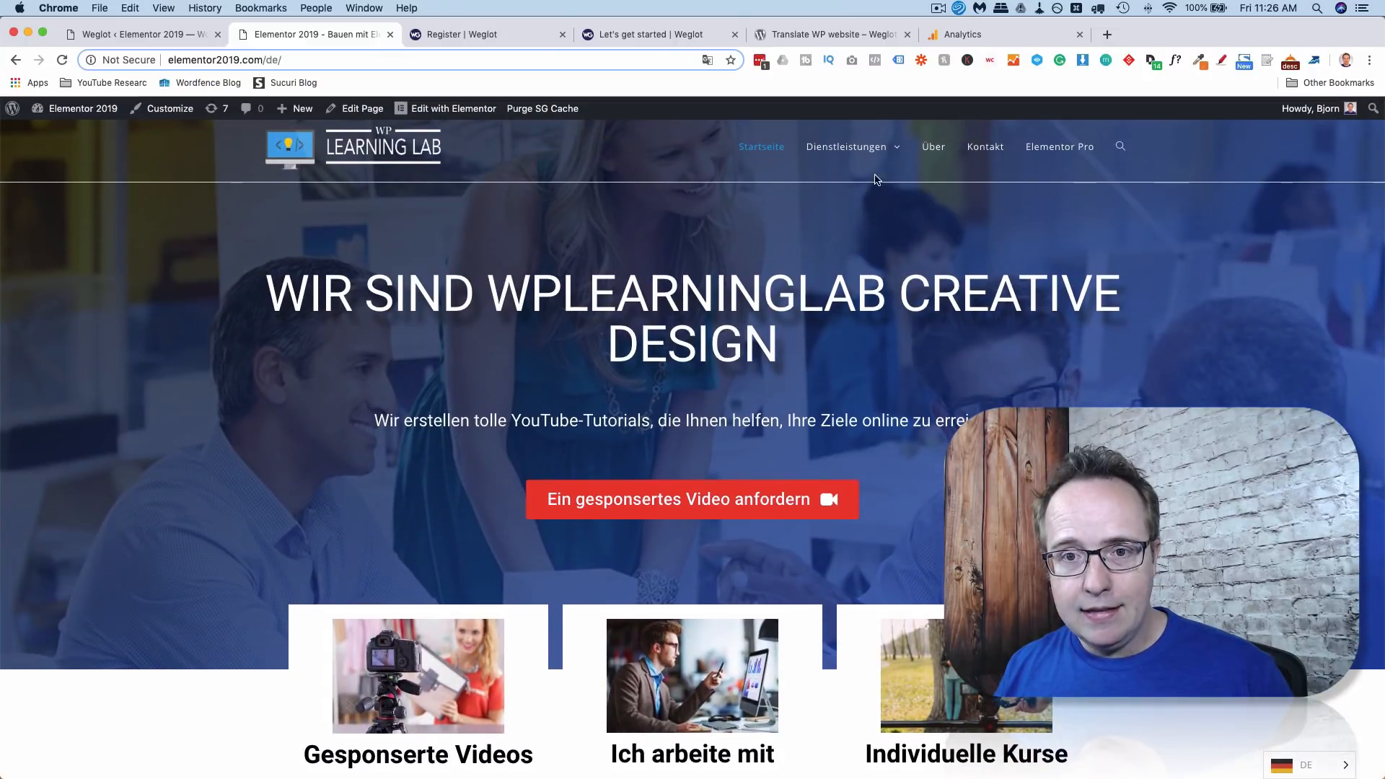
Open the German Services page (Dienstleistungen), check its translated text and open the About page (Über).
click(869, 149)
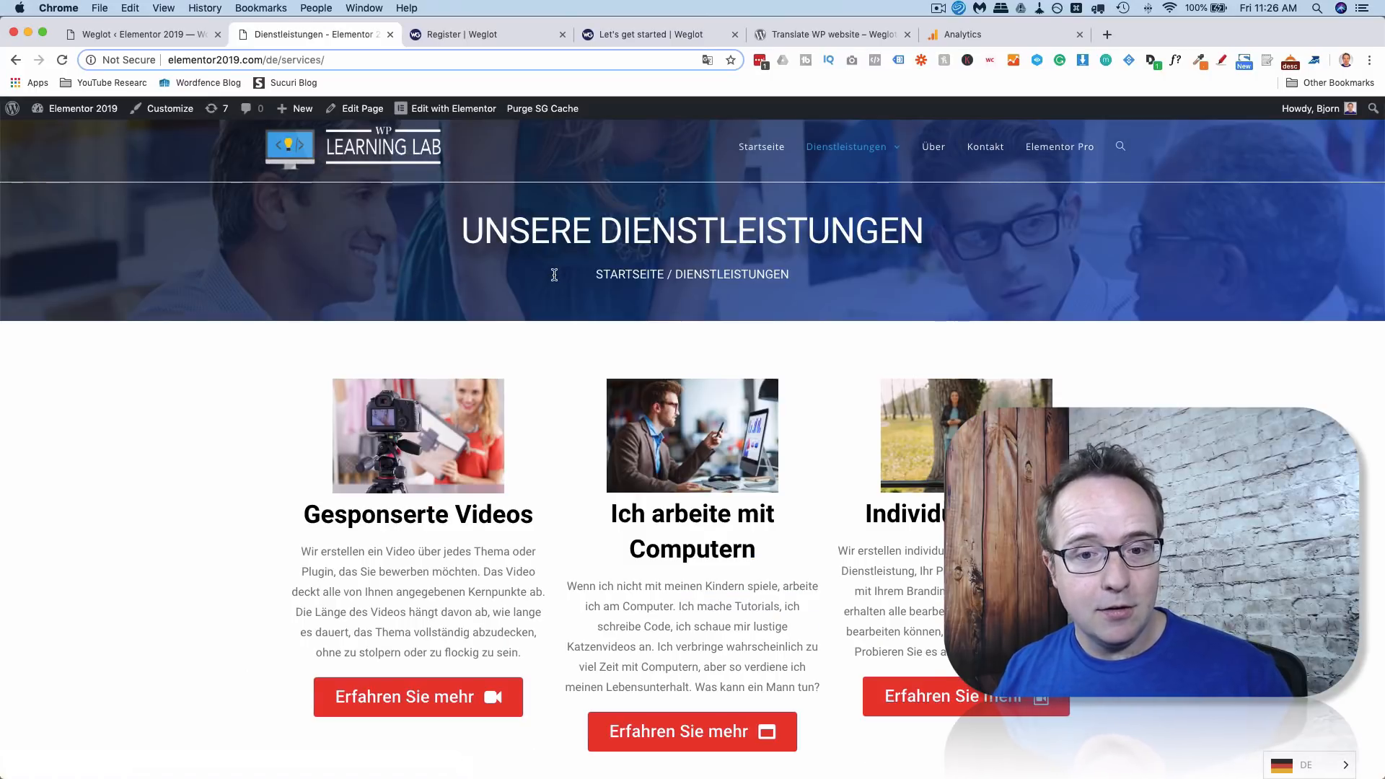
scroll(557, 313, down, 1)
scroll(556, 313, up, 1)
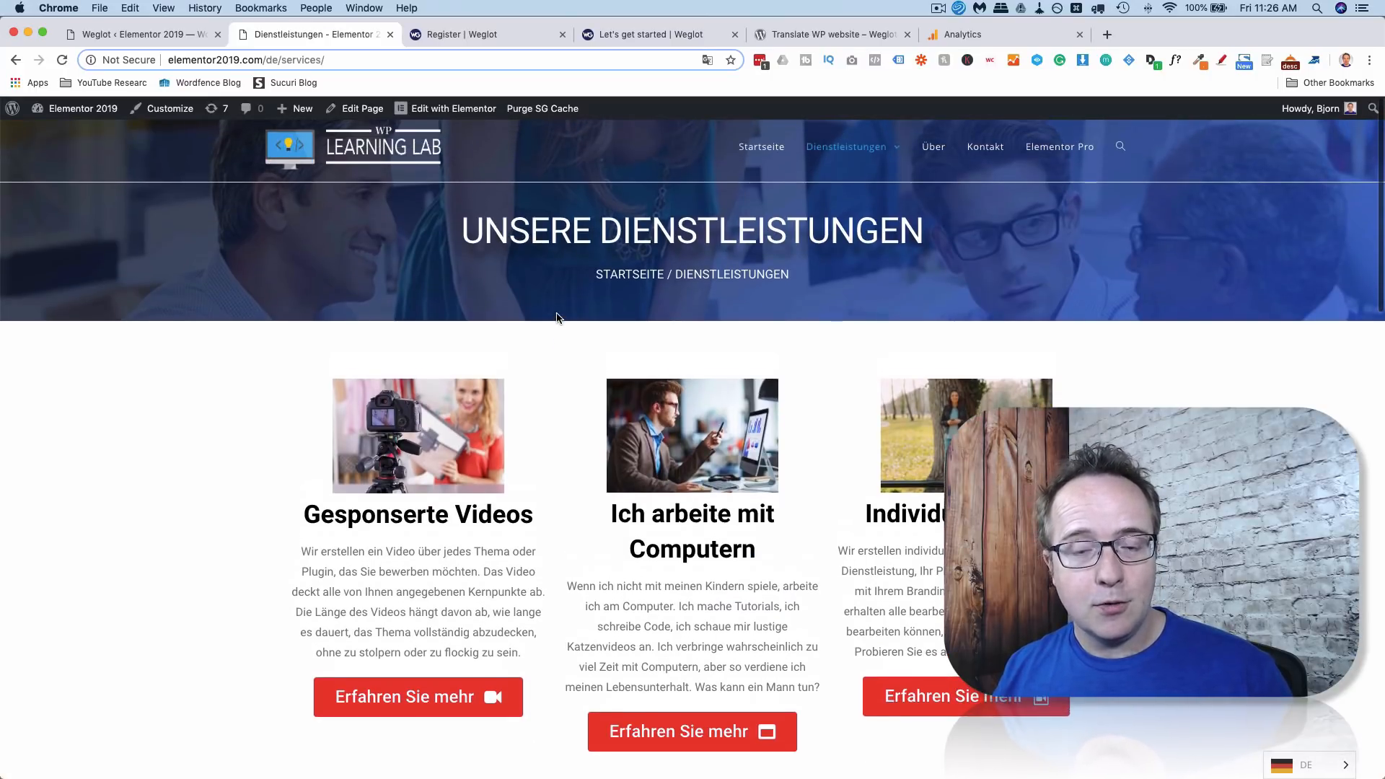
scroll(557, 318, down, 3)
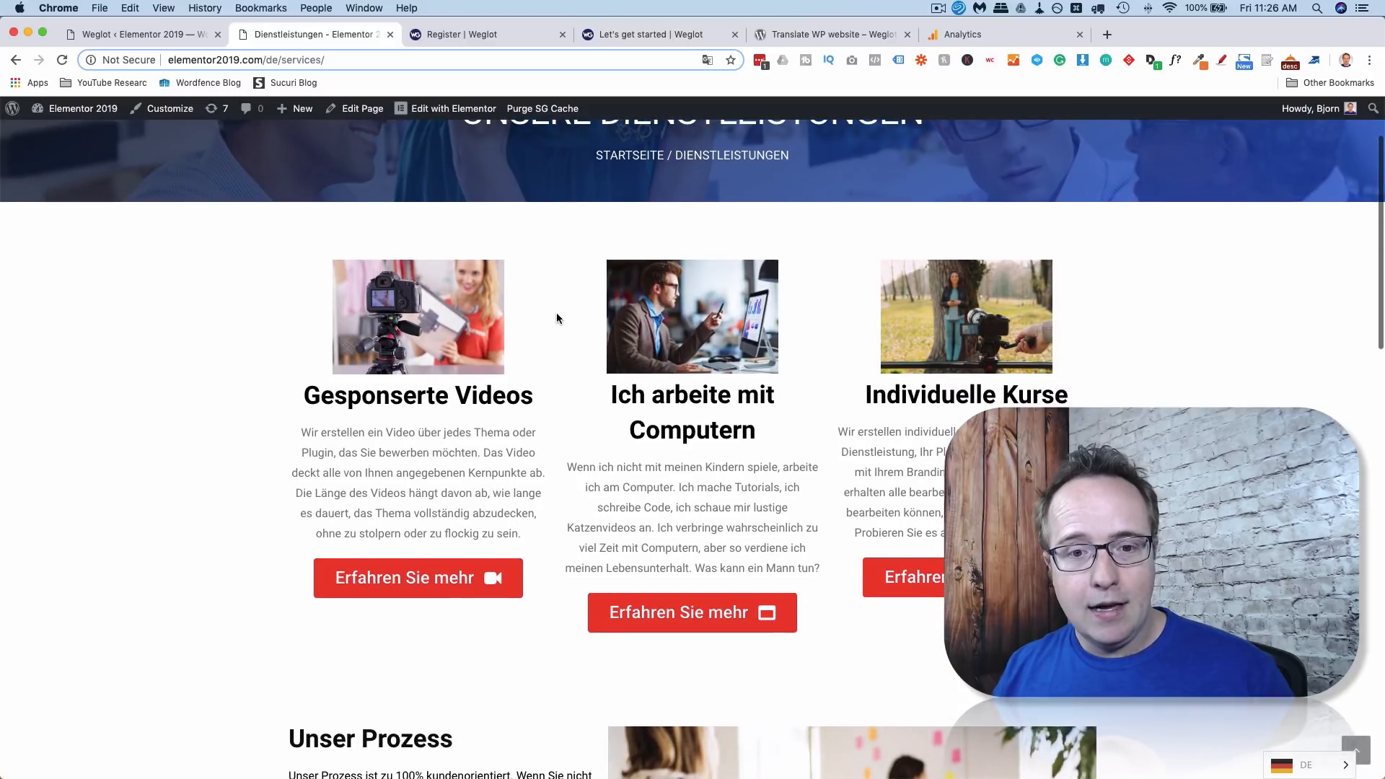
scroll(556, 318, up, 3)
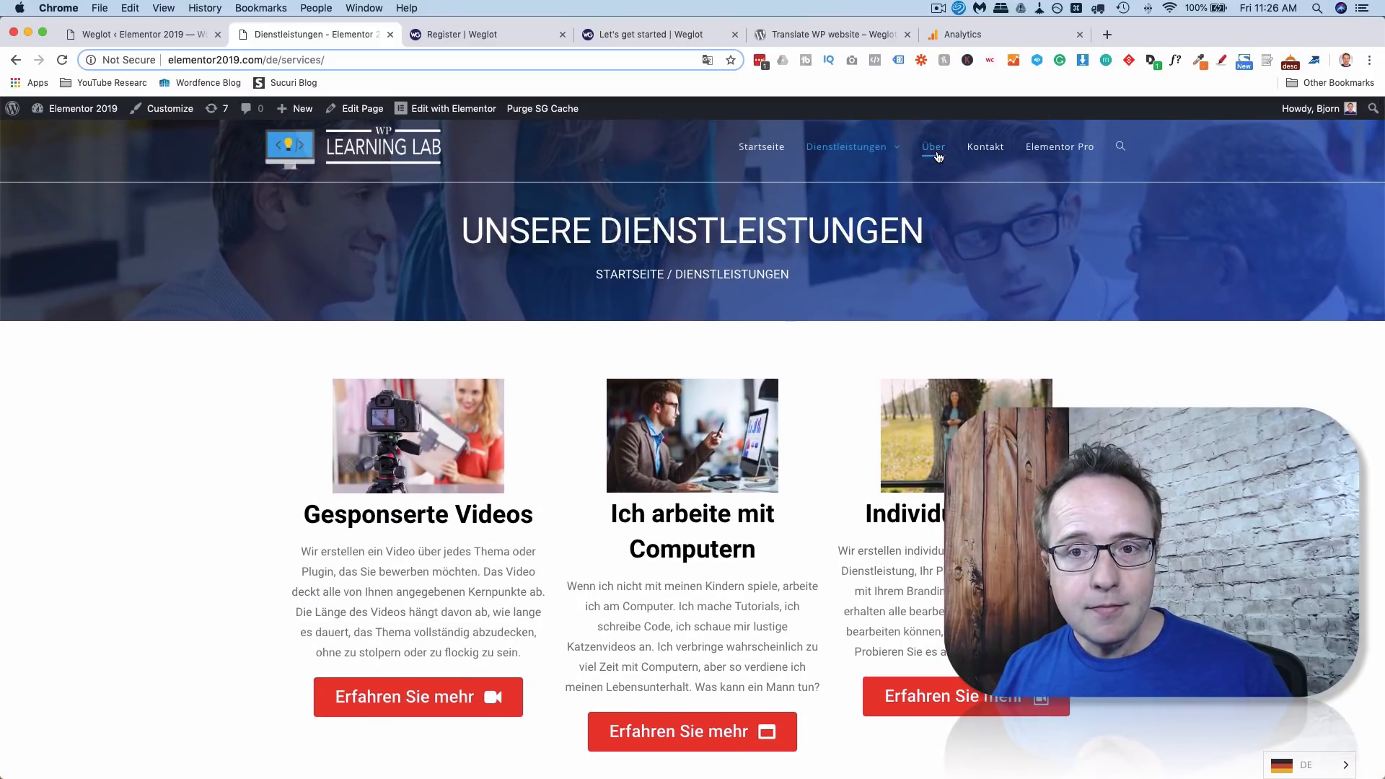
click(938, 157)
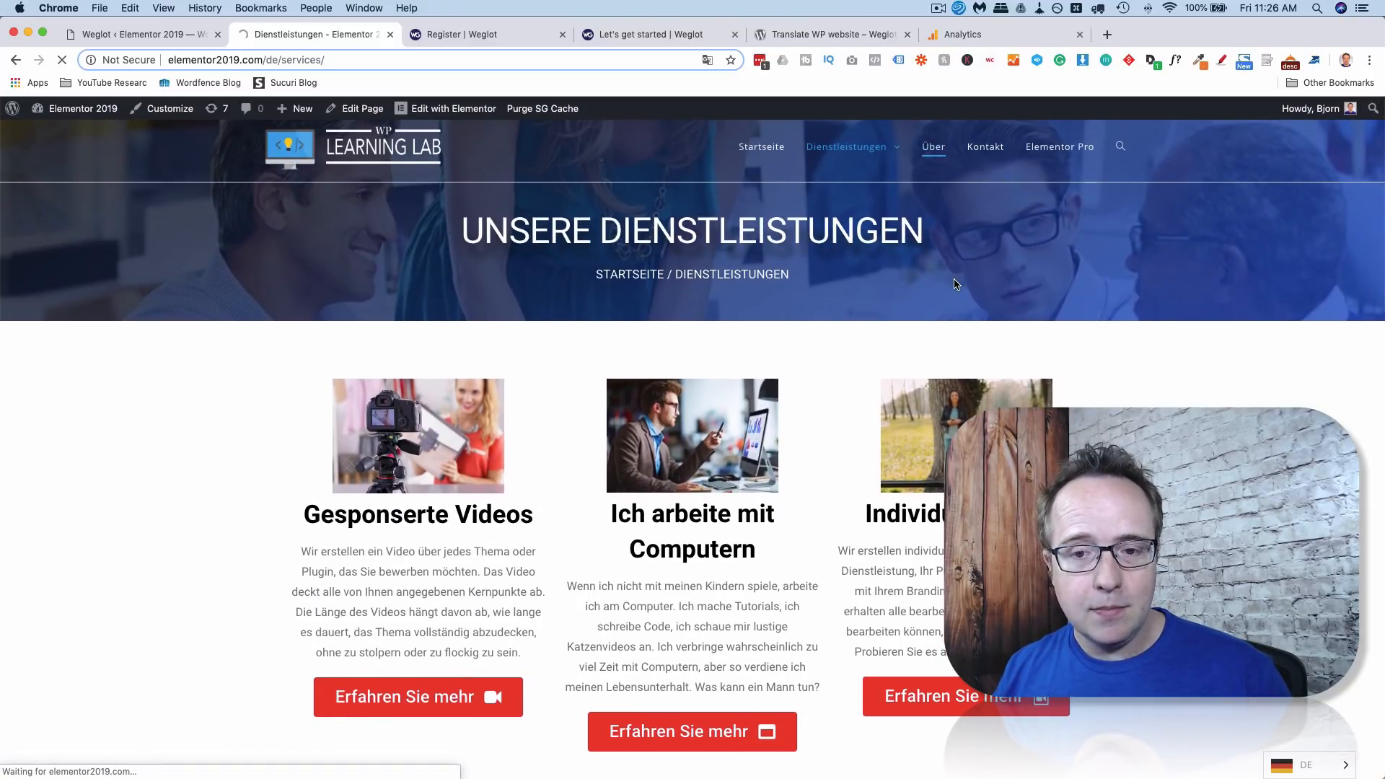
Look through the German About page's team, FAQ accordion, skills and footer to check the translation, expanding the FAQ item.
scroll(860, 339, down, 8)
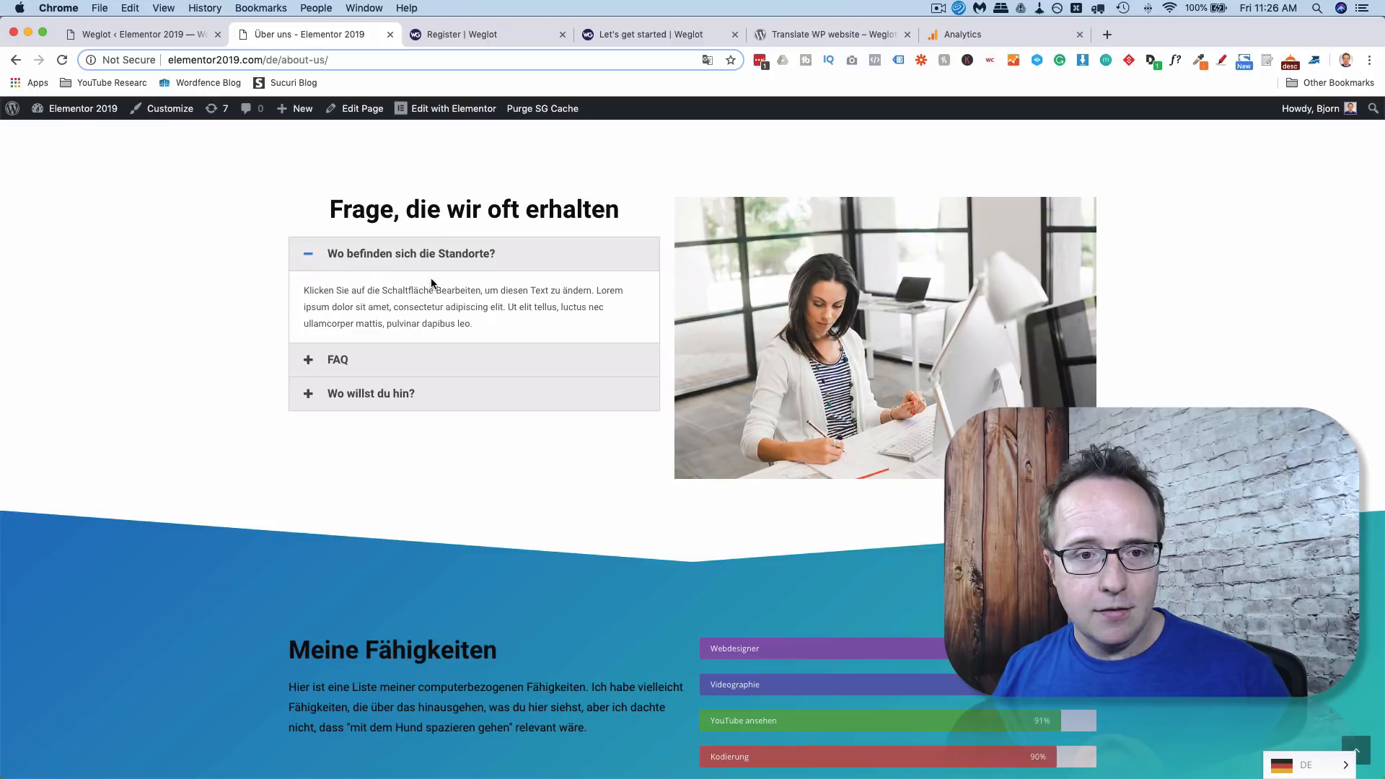
drag(305, 290, 597, 311)
click(603, 291)
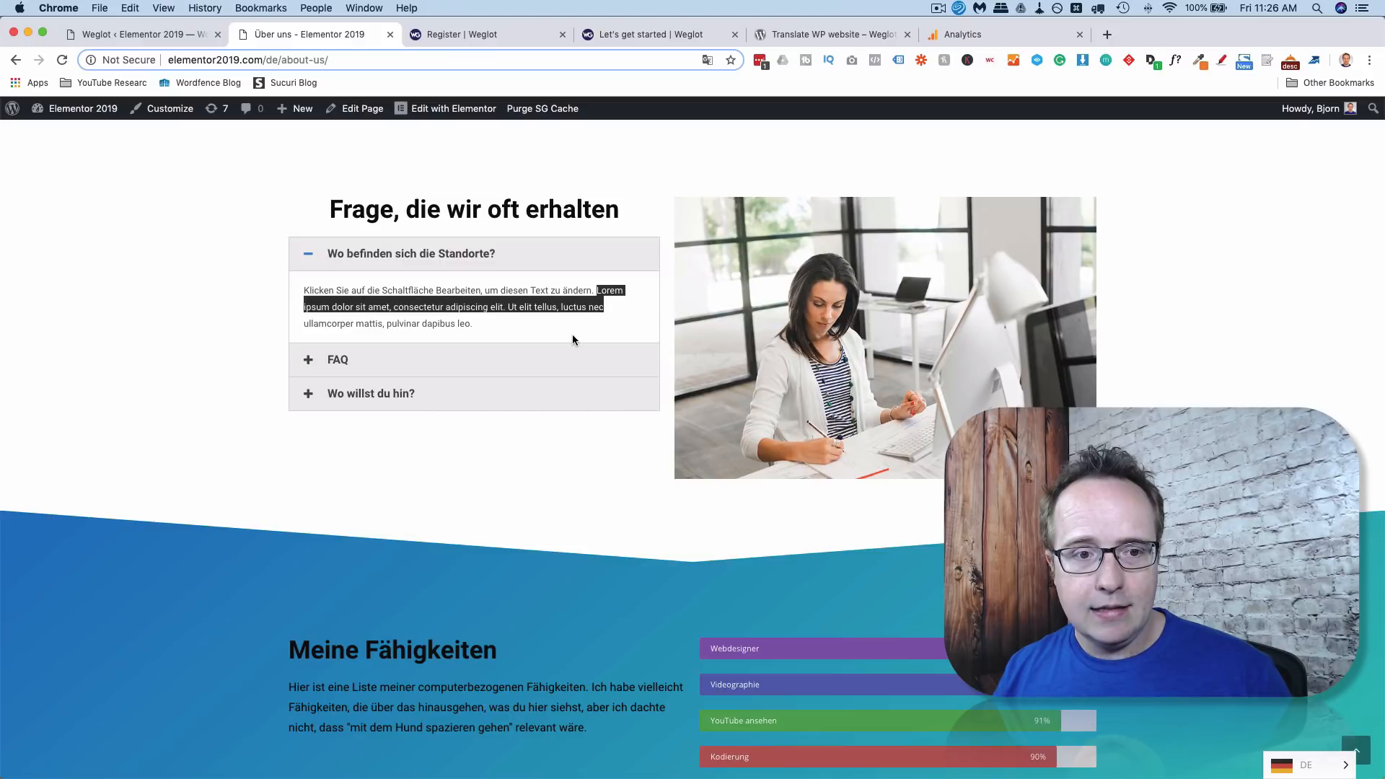
click(526, 365)
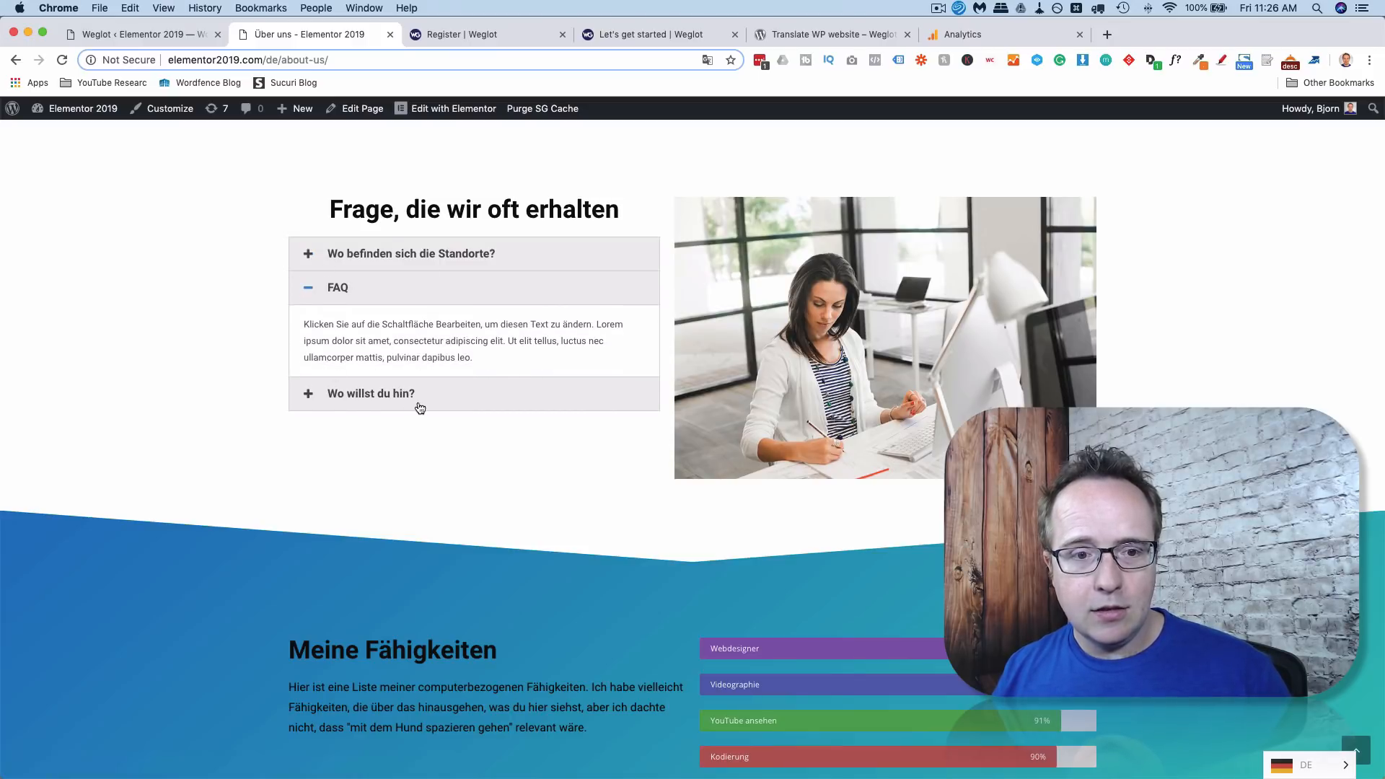
scroll(450, 441, down, 5)
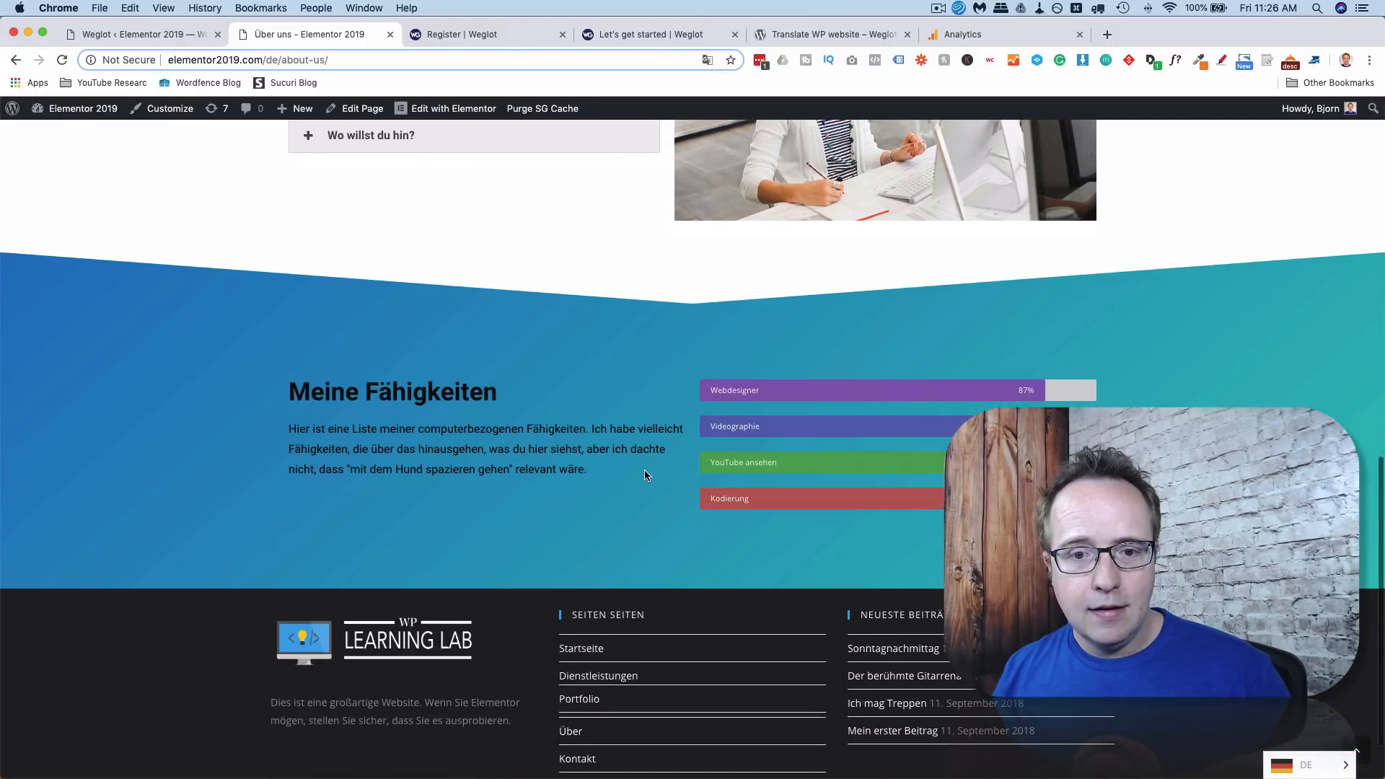
scroll(644, 470, down, 2)
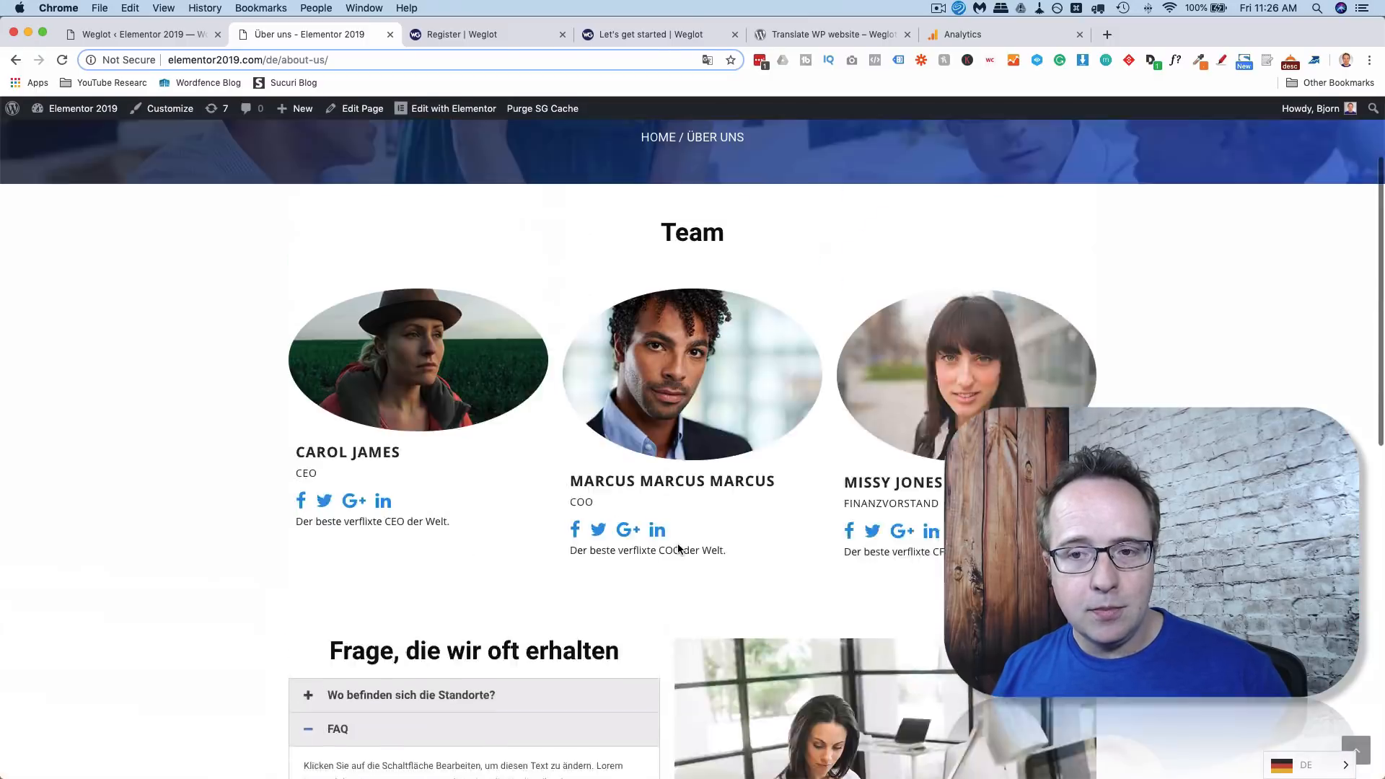
scroll(547, 346, up, 3)
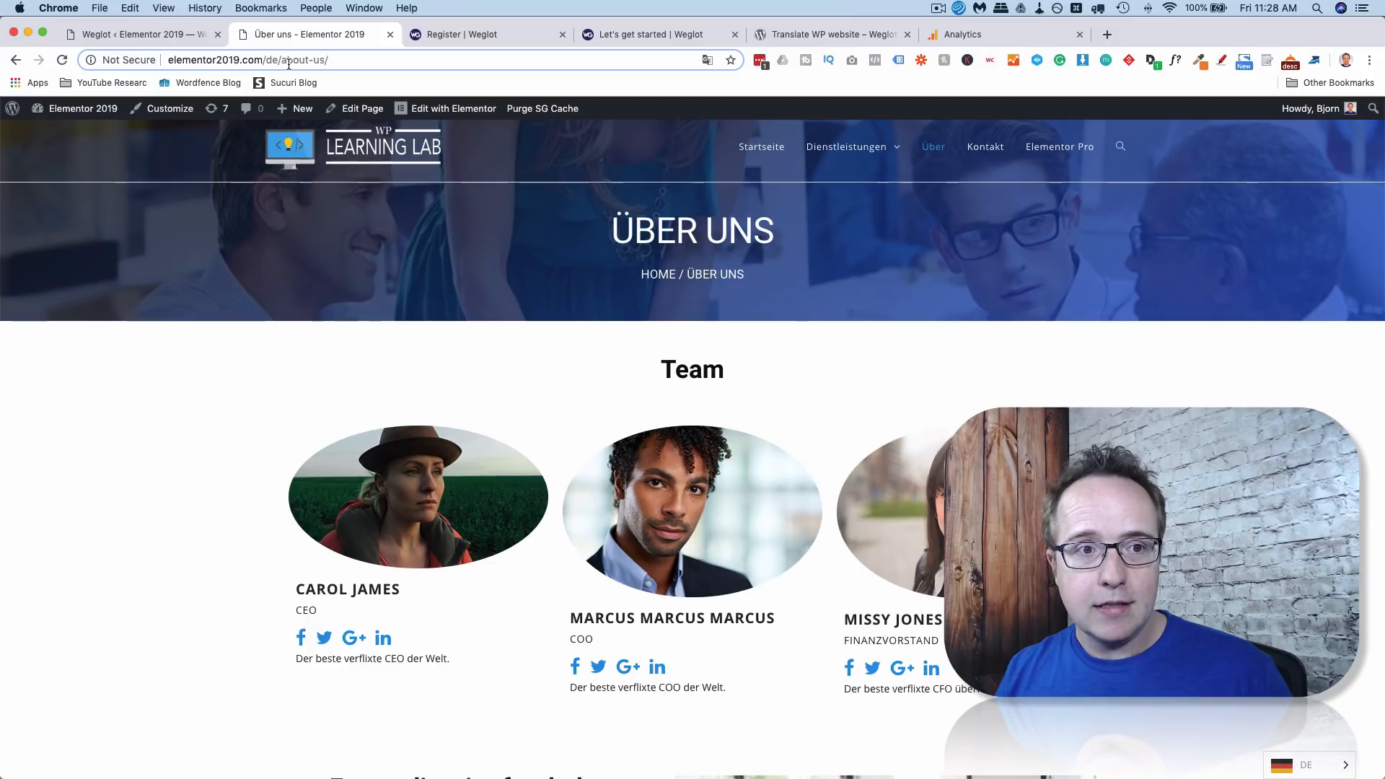
Examine the German About page's address, highlighting the /de/ language folder and the full /de/about-us/ path.
click(266, 64)
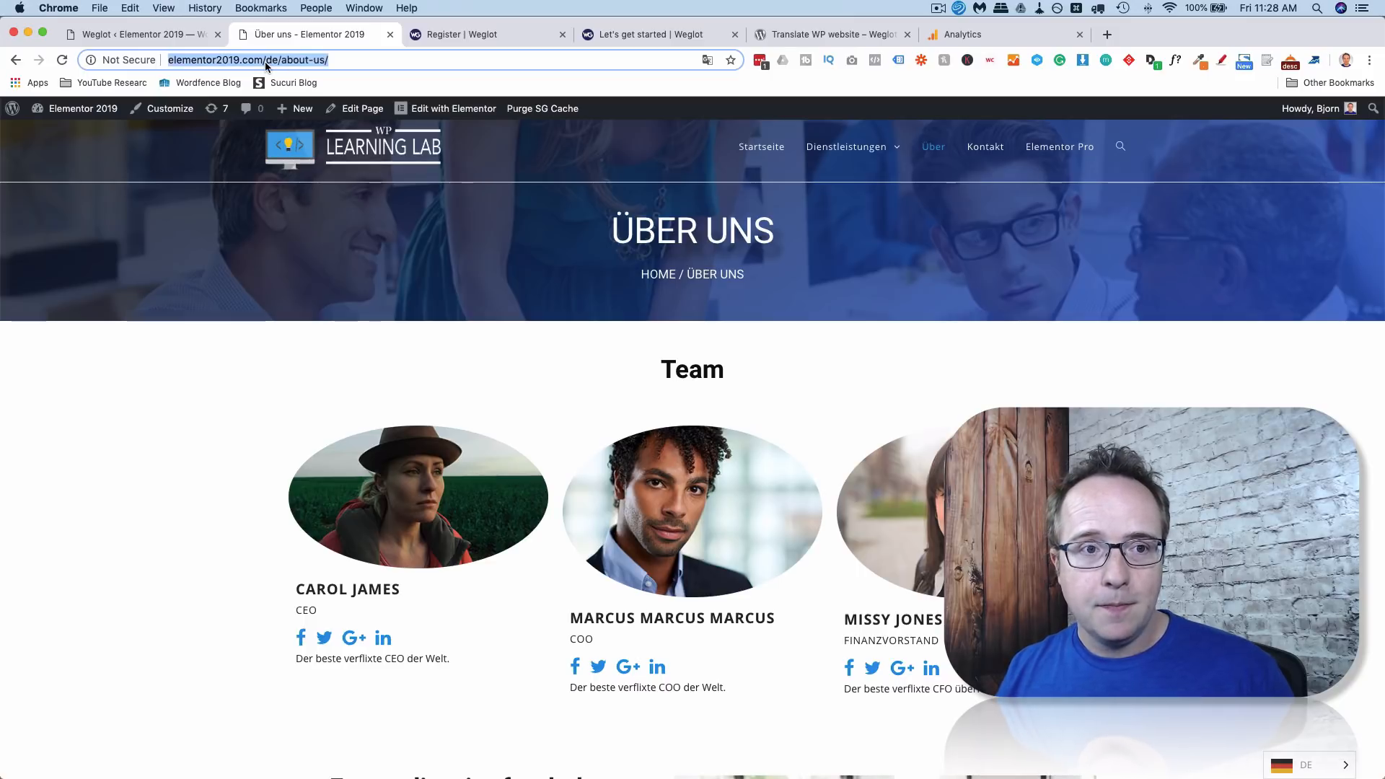
click(265, 61)
drag(267, 60, 283, 60)
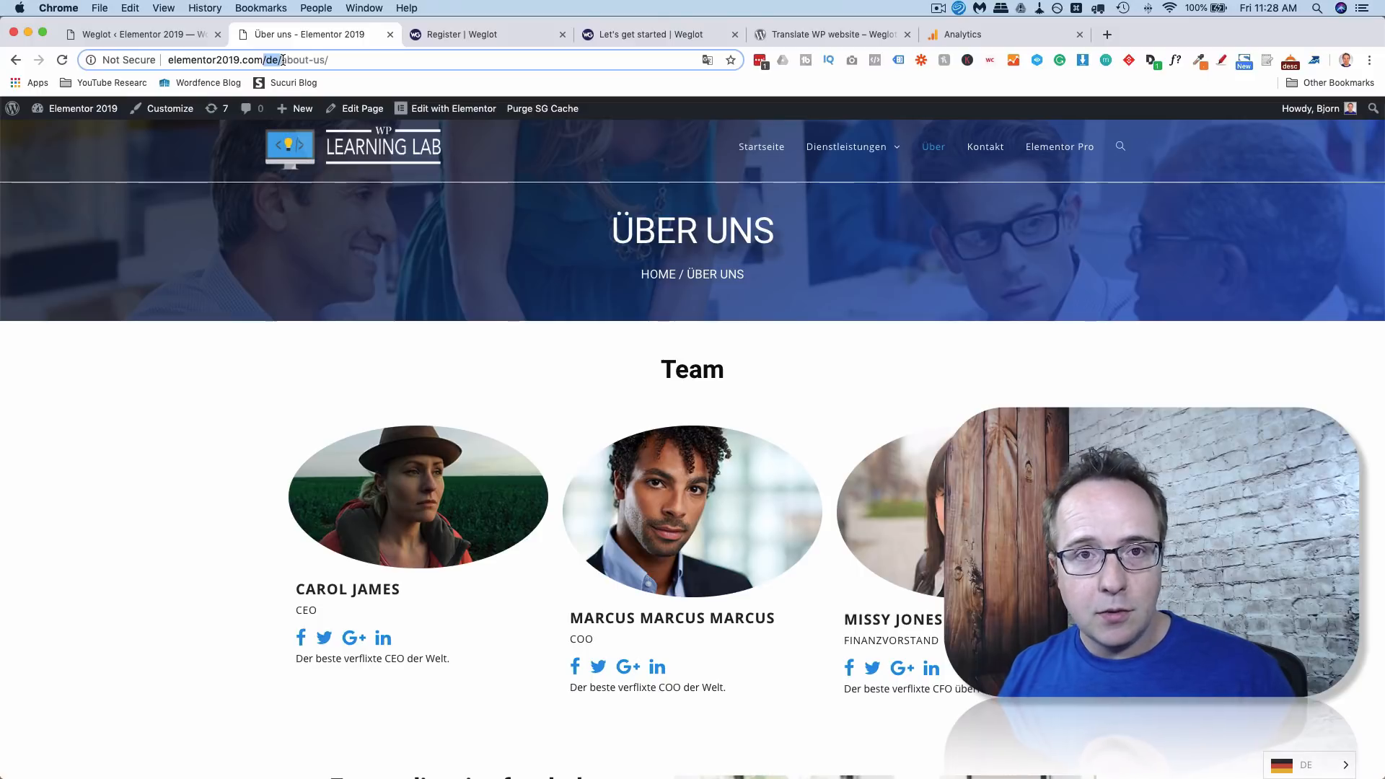
drag(263, 60, 333, 56)
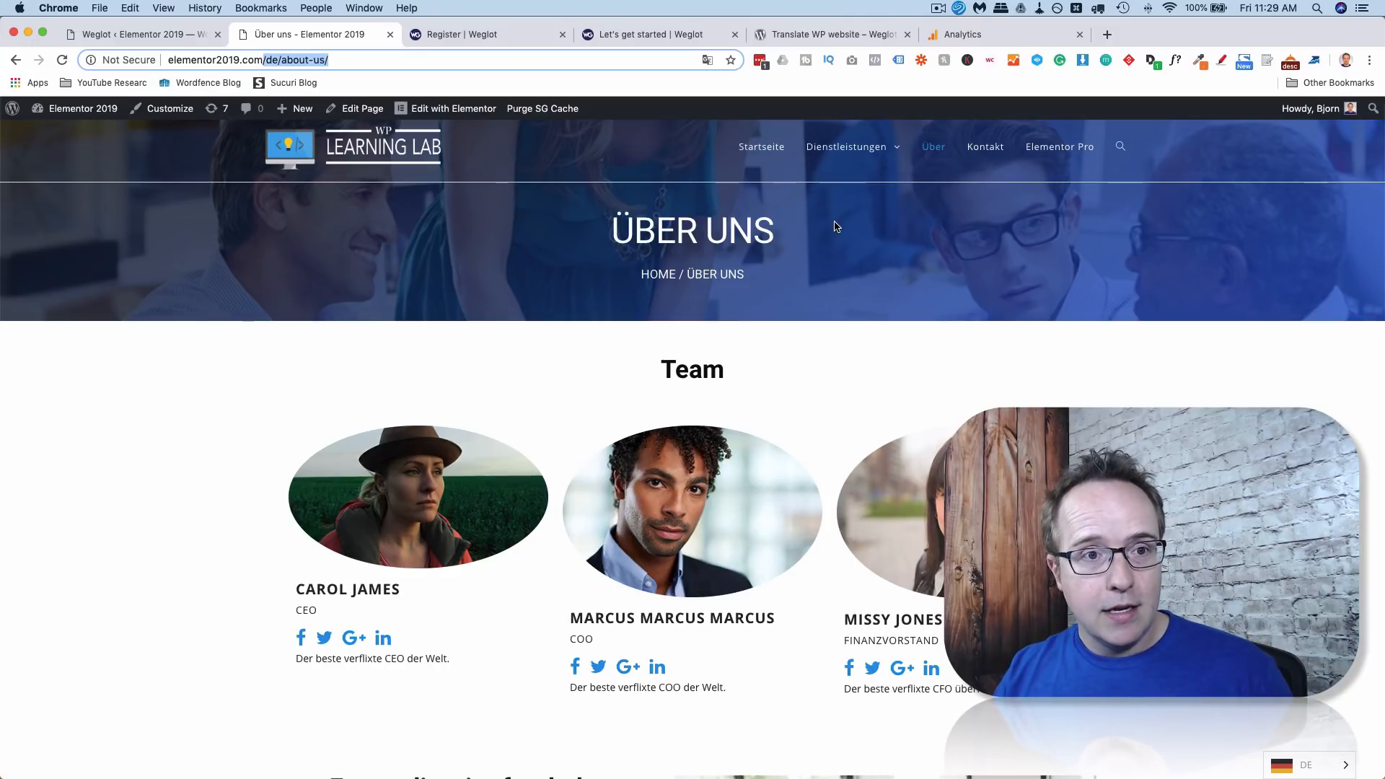
click(254, 62)
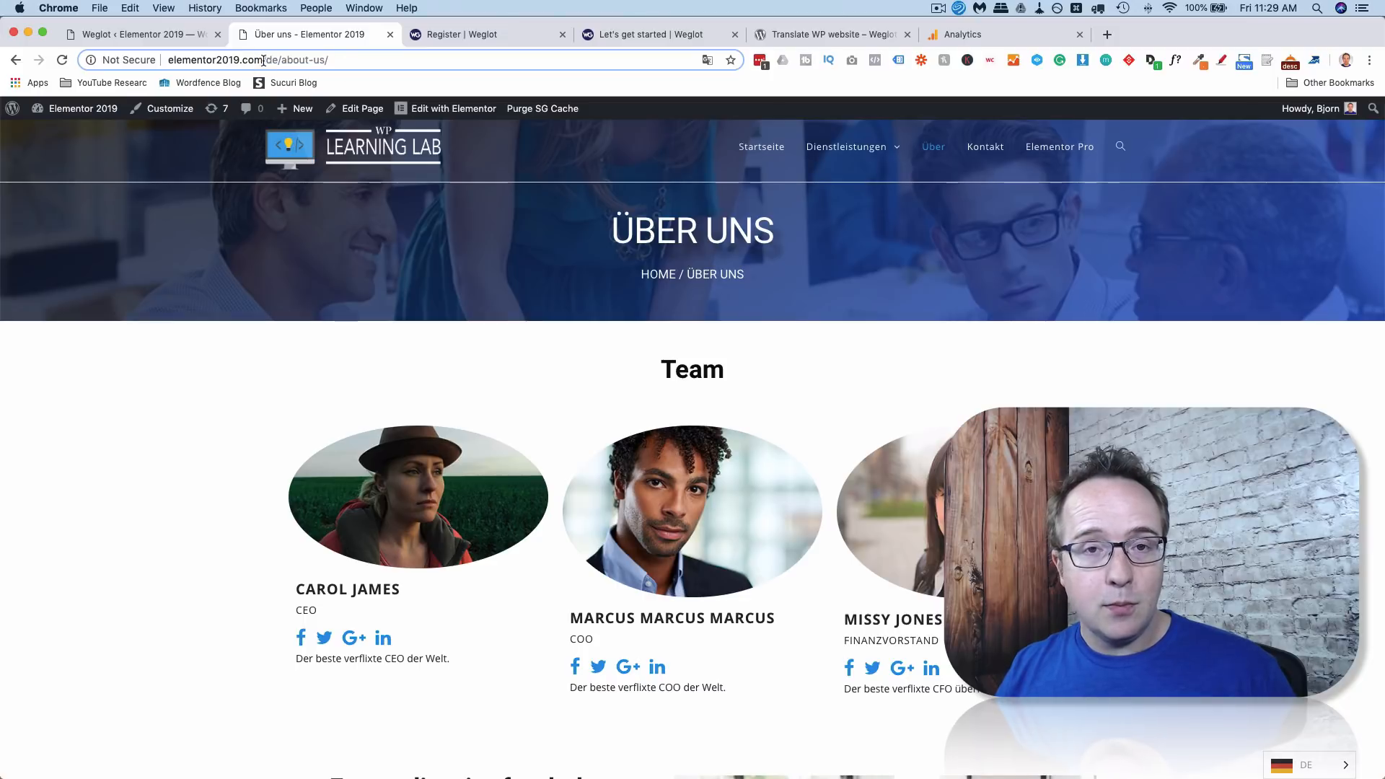
drag(262, 63, 339, 58)
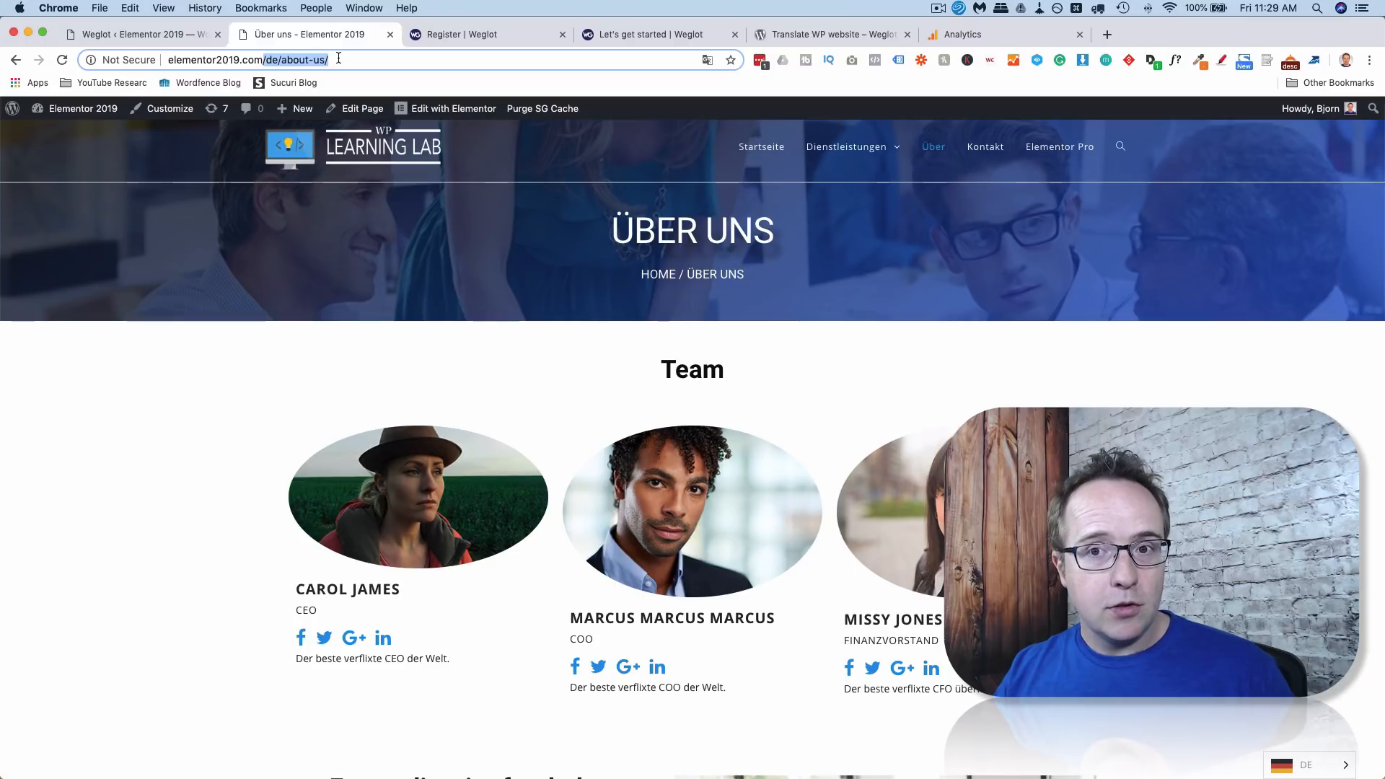
Check the visitor language report in Google Analytics, then return to the German About page and highlight the de part of its address.
click(998, 38)
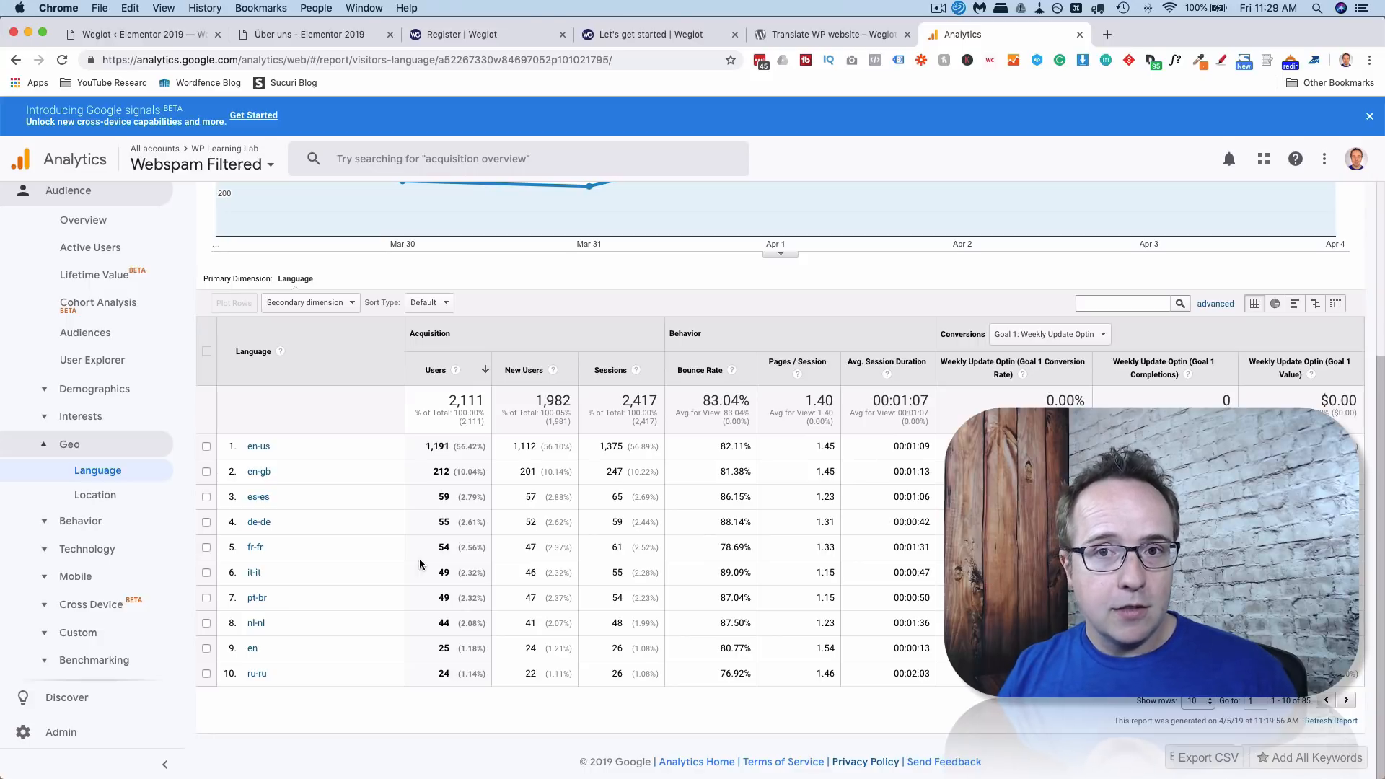
click(336, 34)
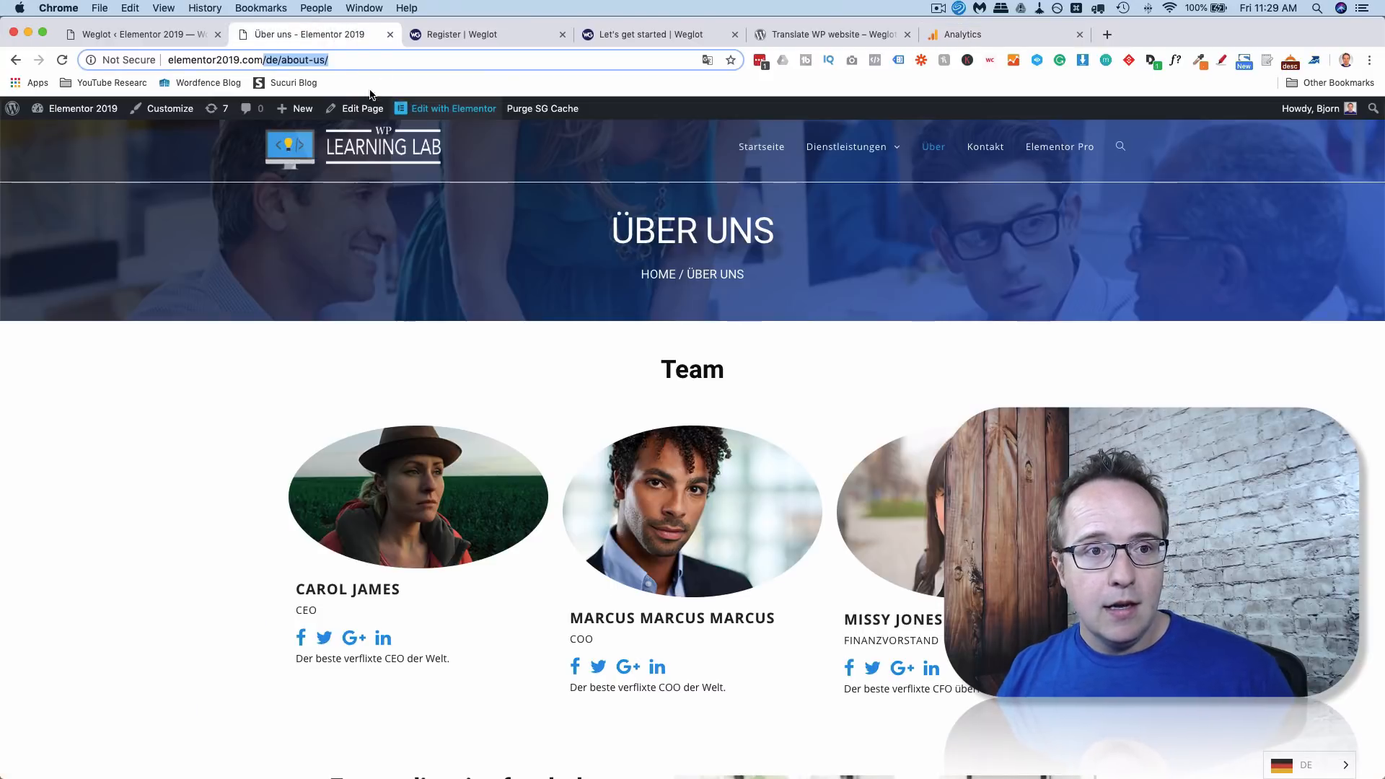
click(278, 60)
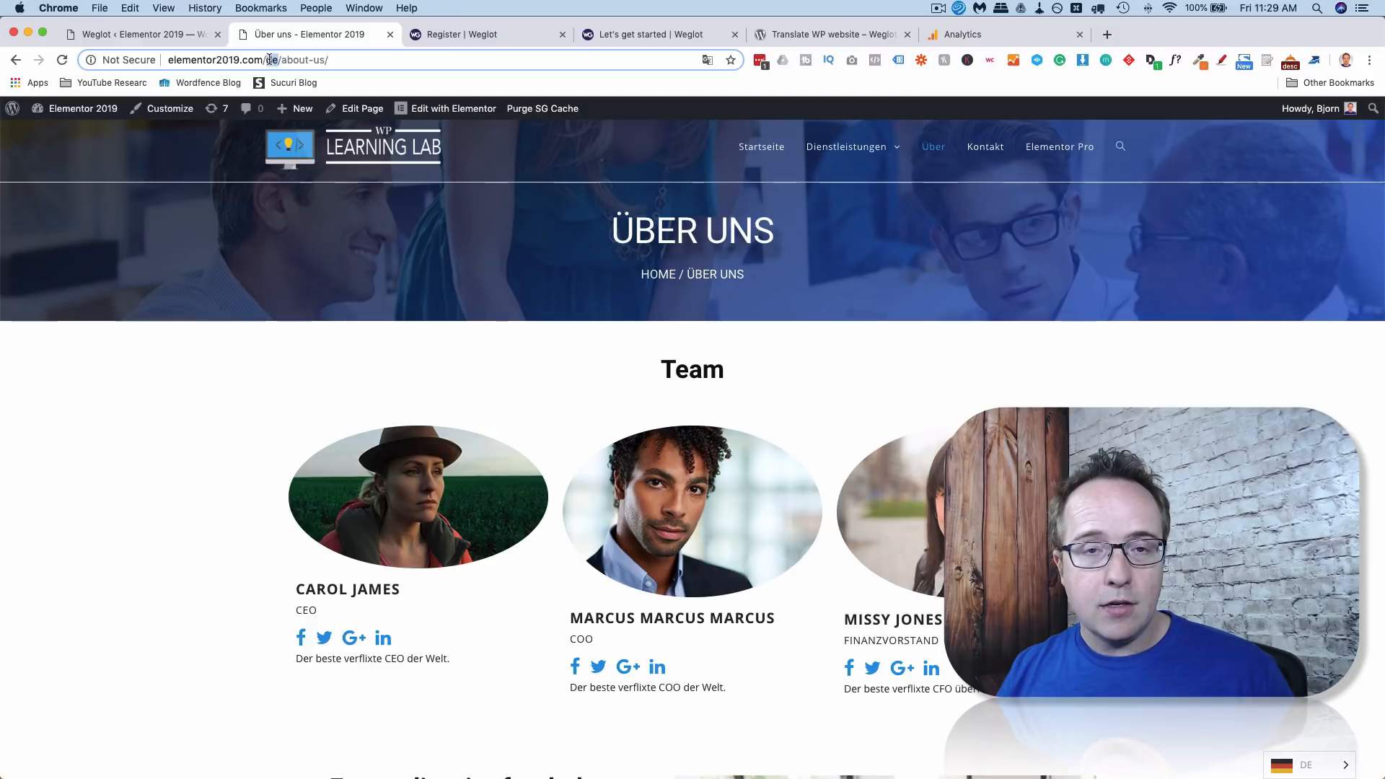
mouse_move(293, 107)
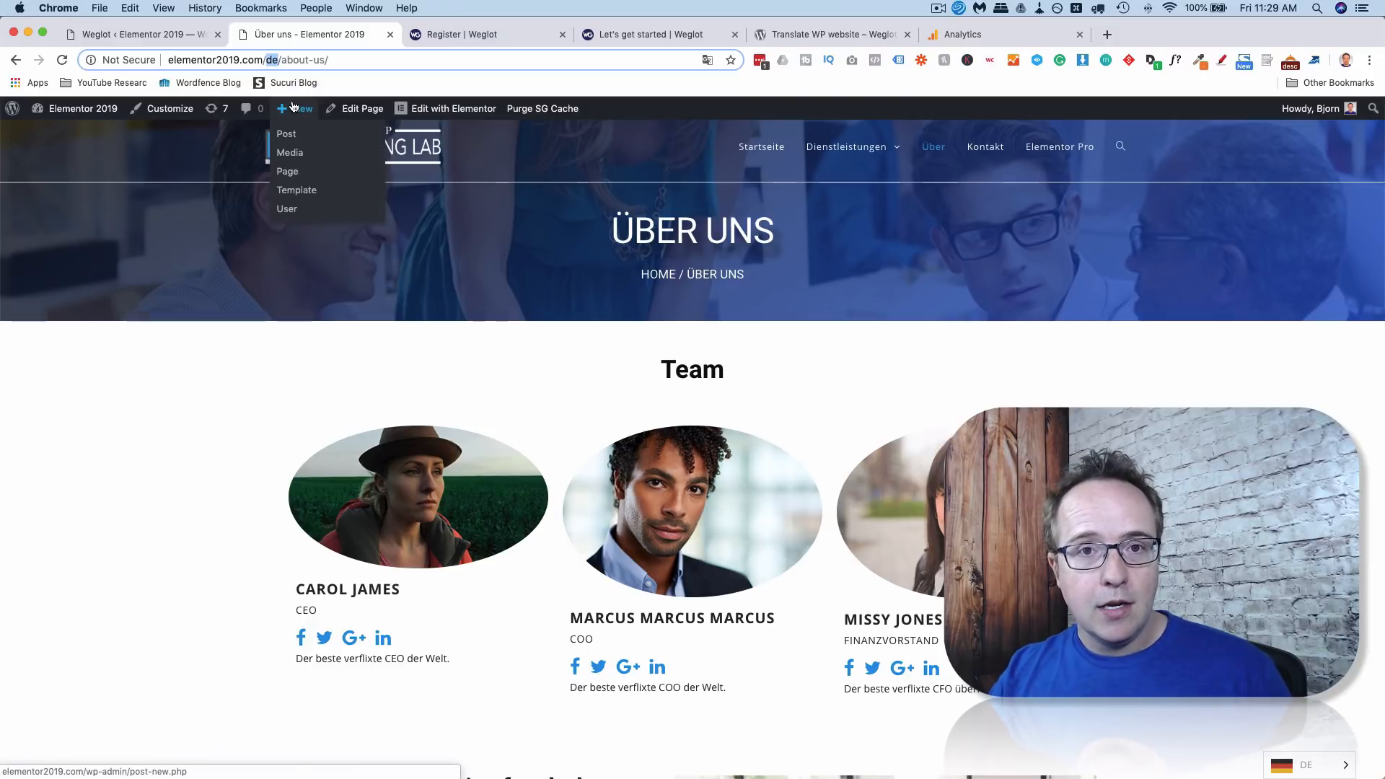
click(371, 361)
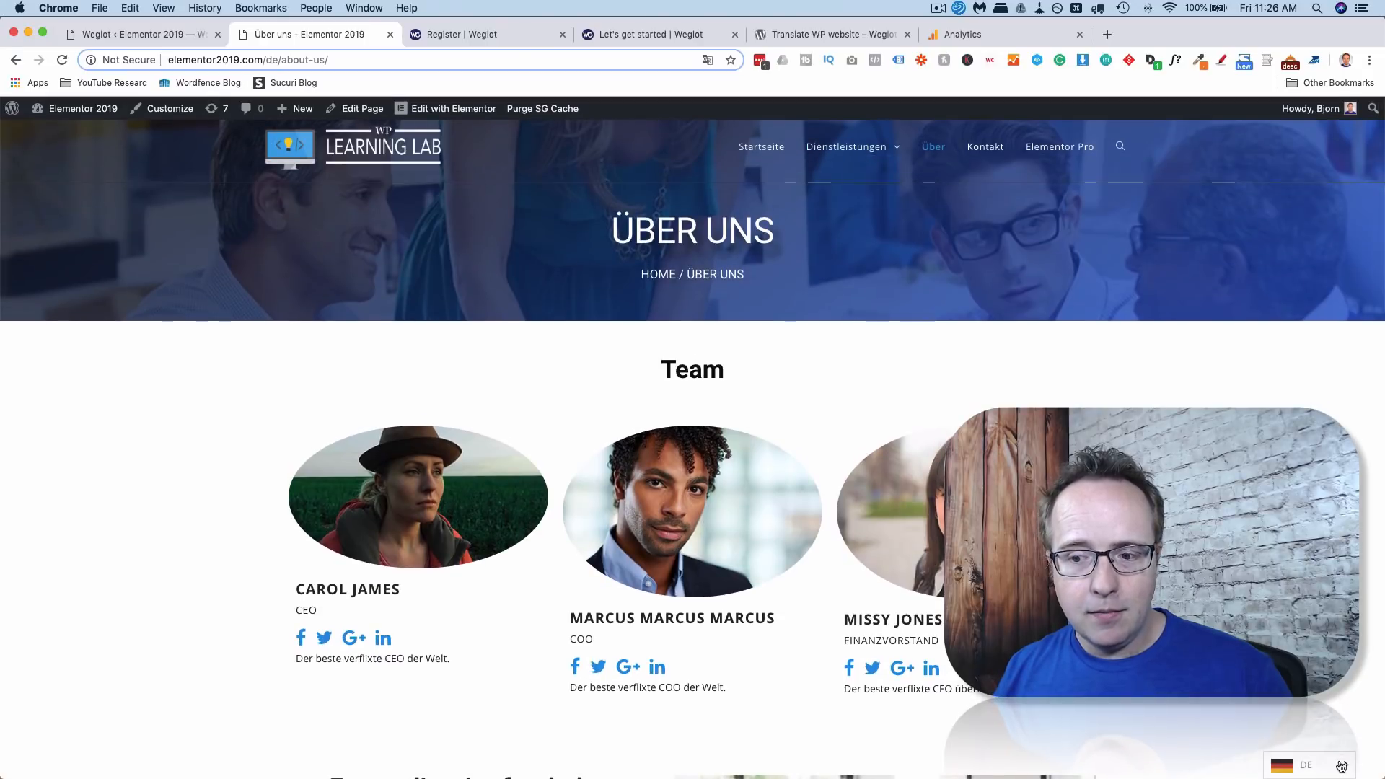
Expand the site's language switcher, then return to the Weglot settings and close the dialog about the multilingual website.
mouse_move(1347, 770)
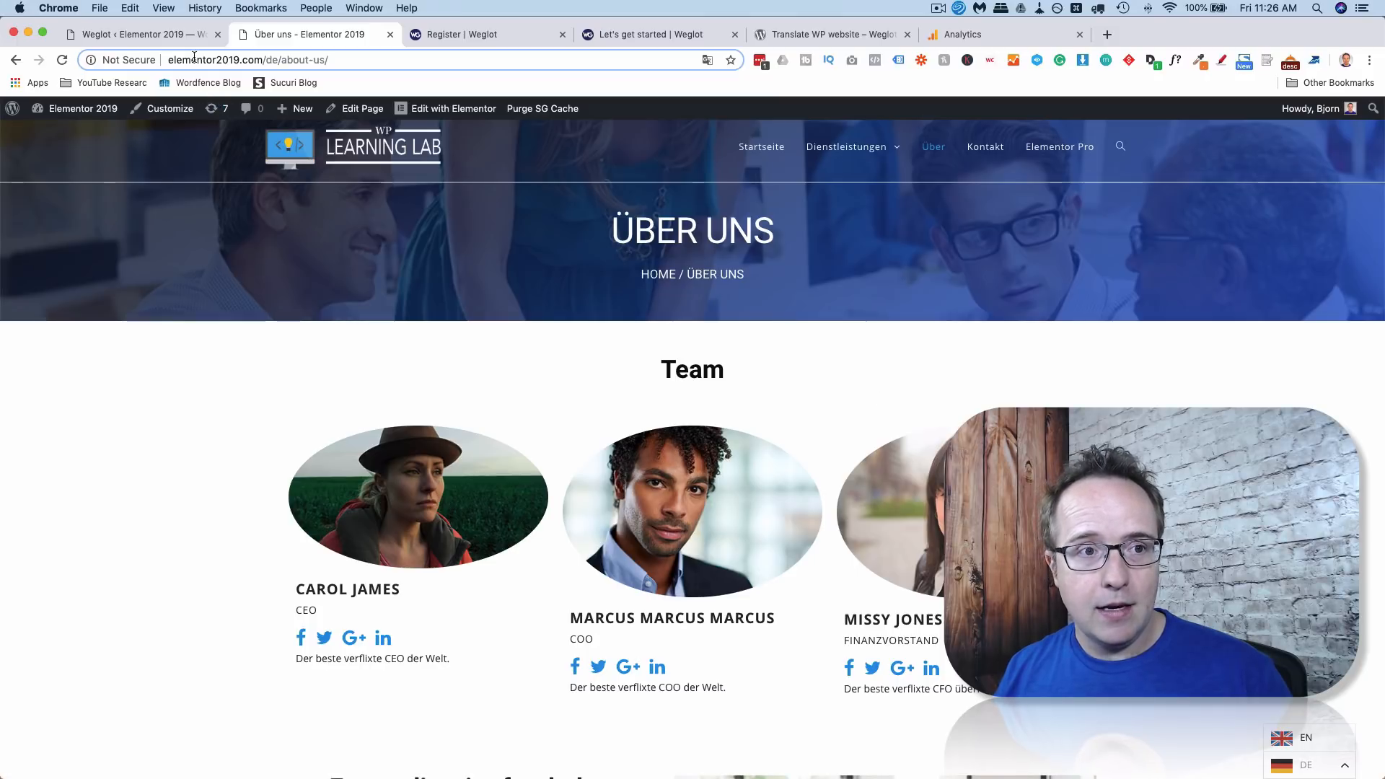
click(162, 37)
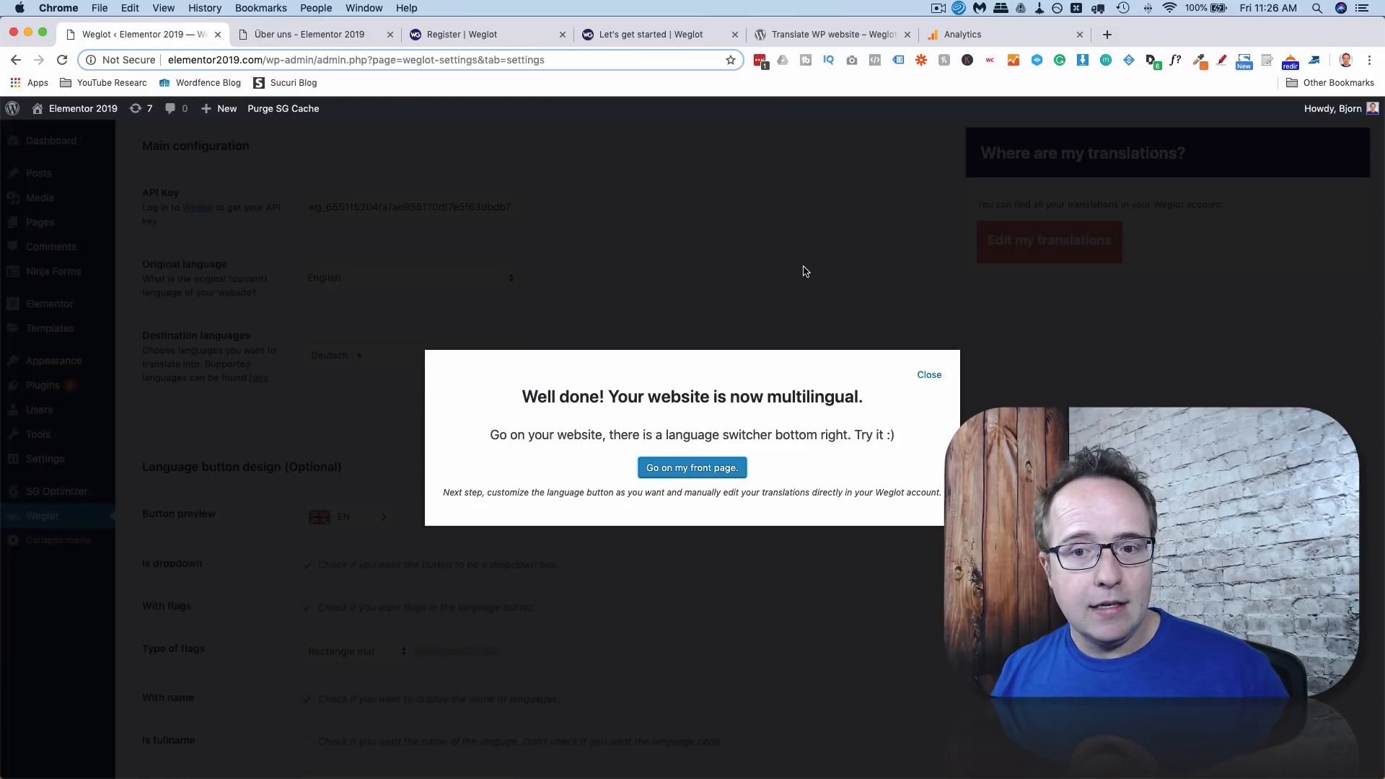
click(929, 374)
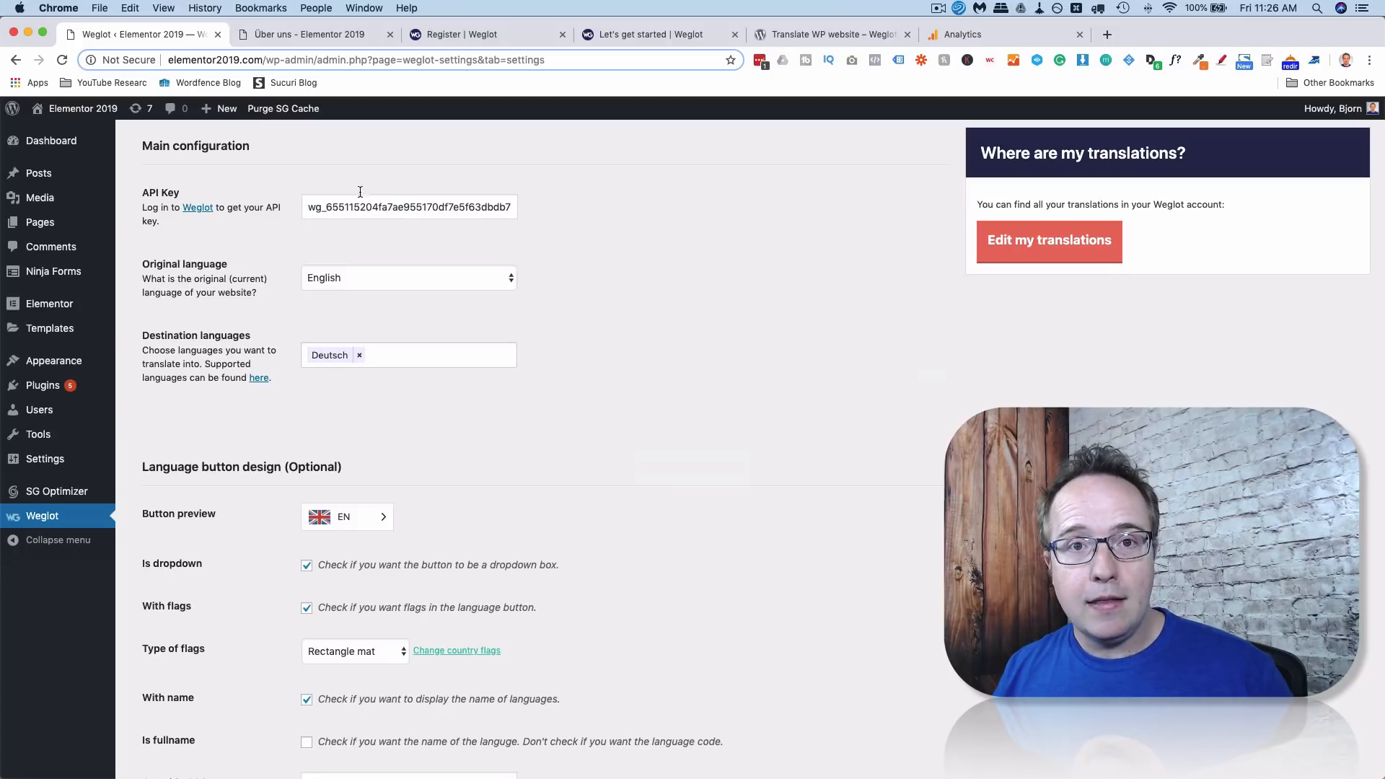
Compare the language button preview in the Weglot settings with the language switcher on the German About page.
scroll(190, 321, down, 5)
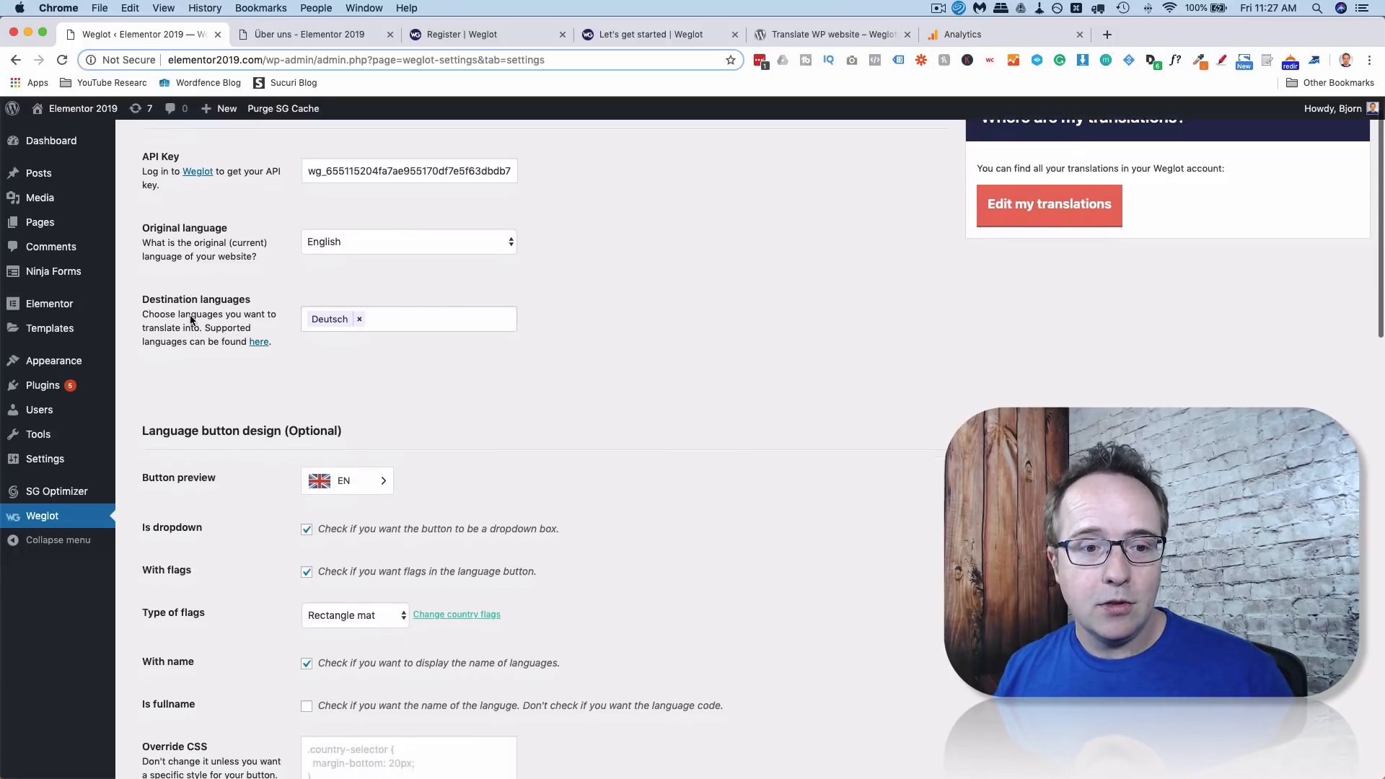
scroll(190, 320, down, 5)
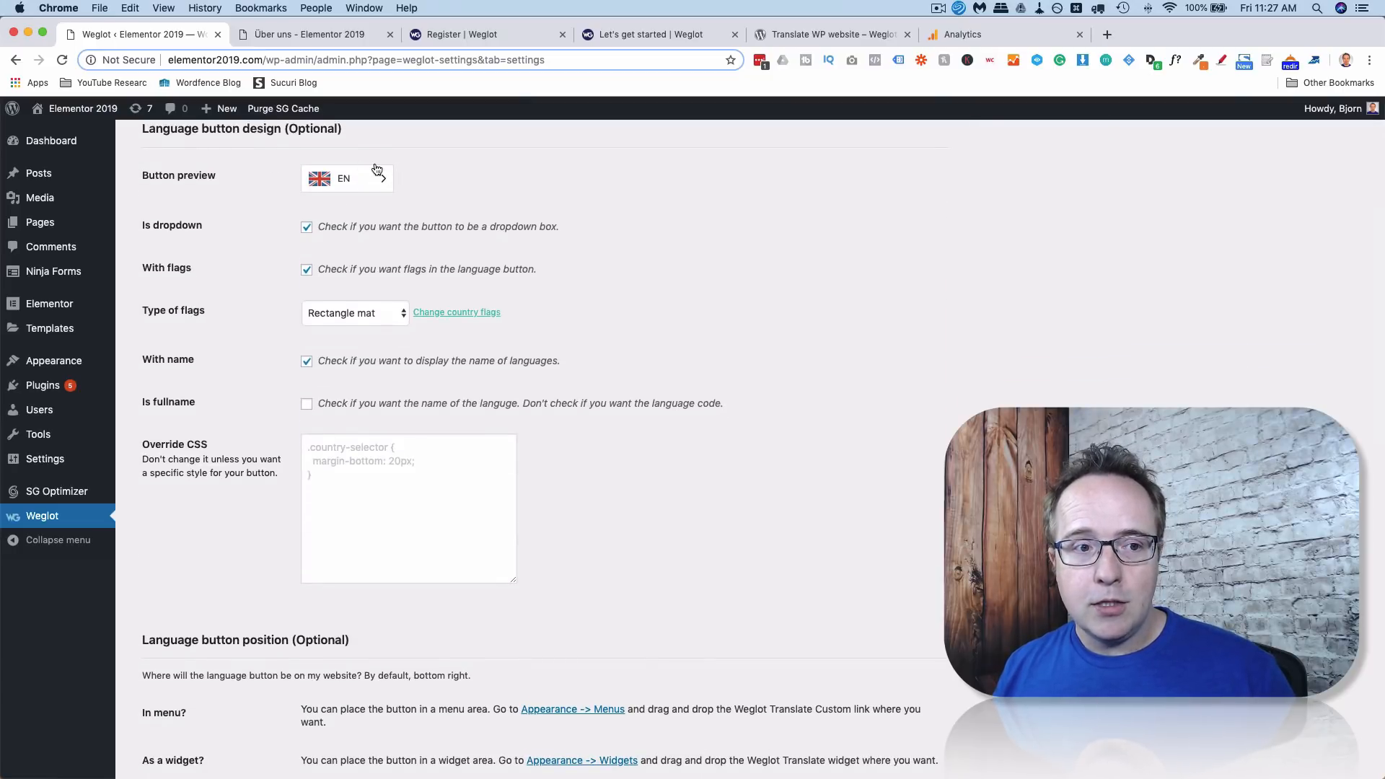
mouse_move(390, 181)
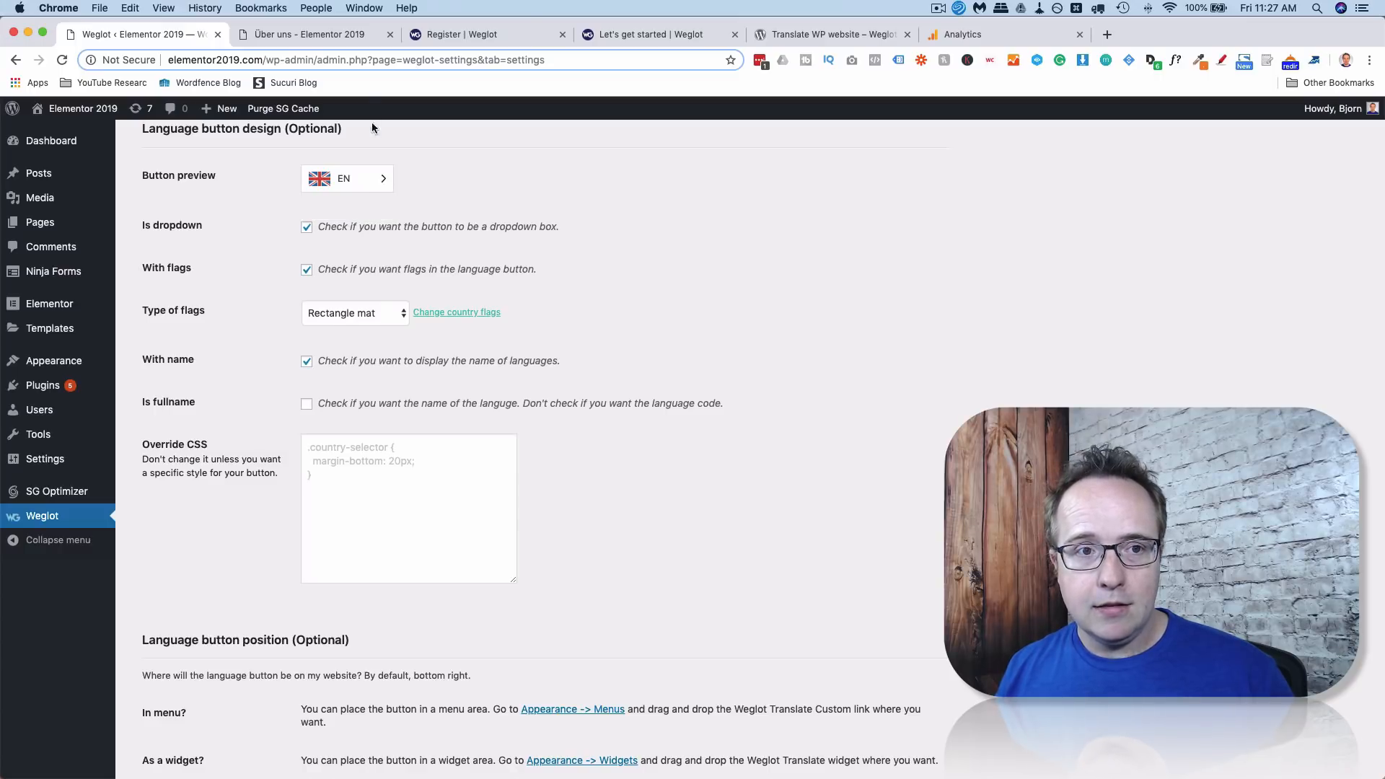
click(343, 37)
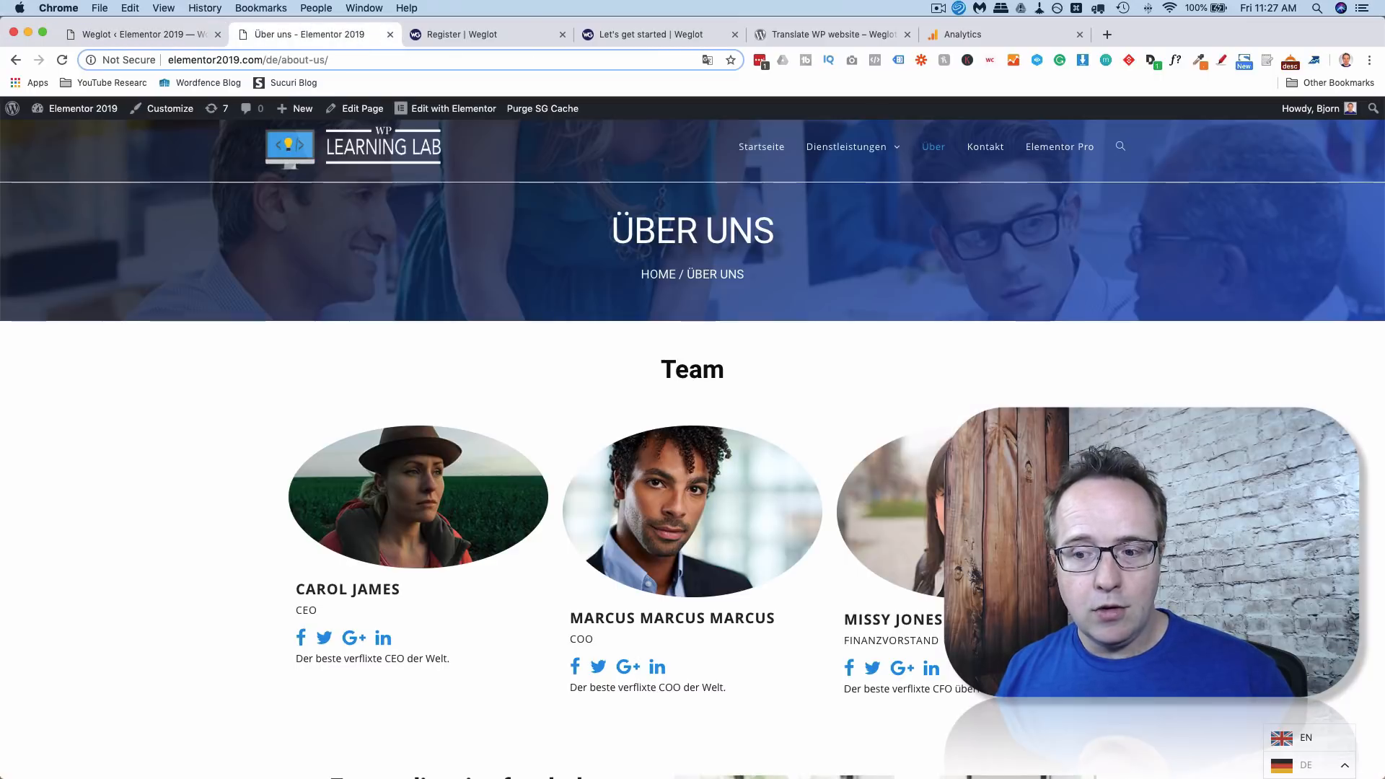
click(1346, 771)
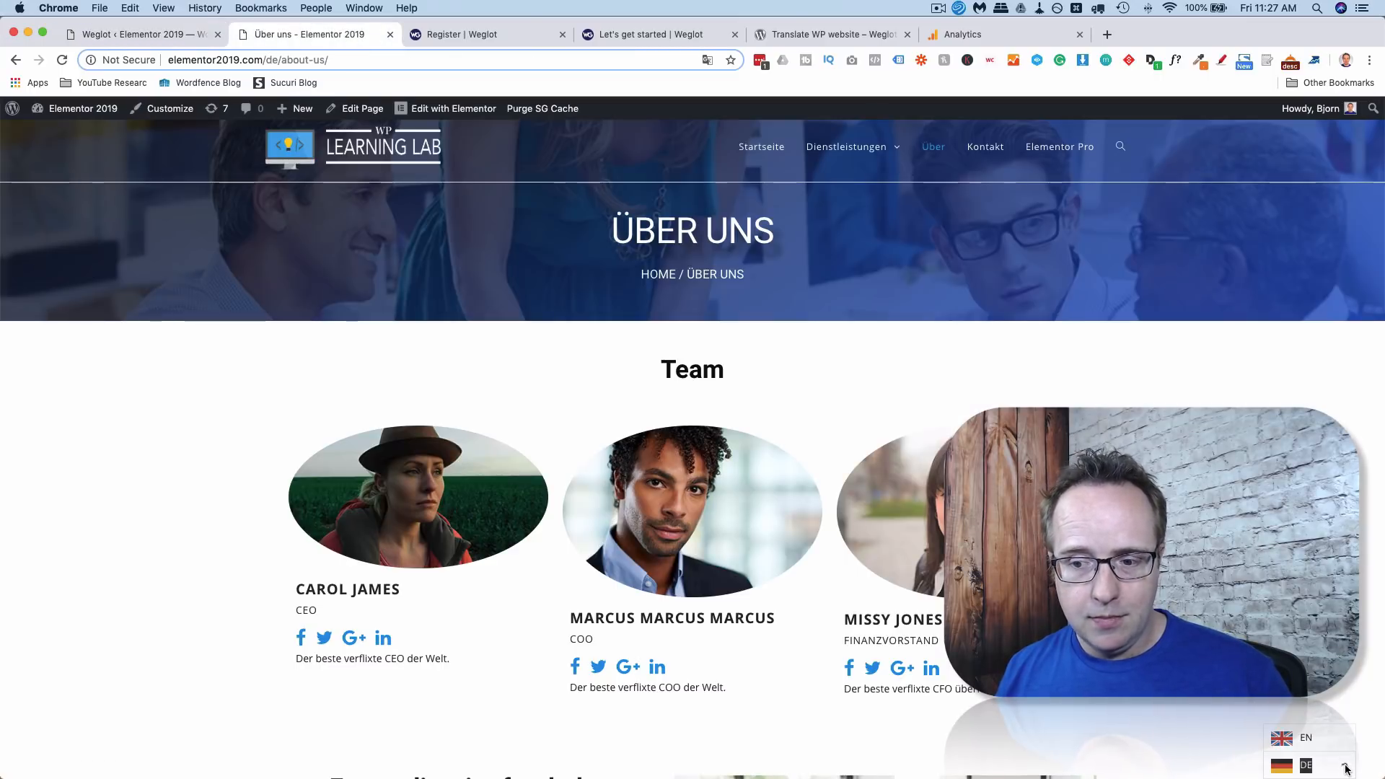
click(180, 29)
click(379, 189)
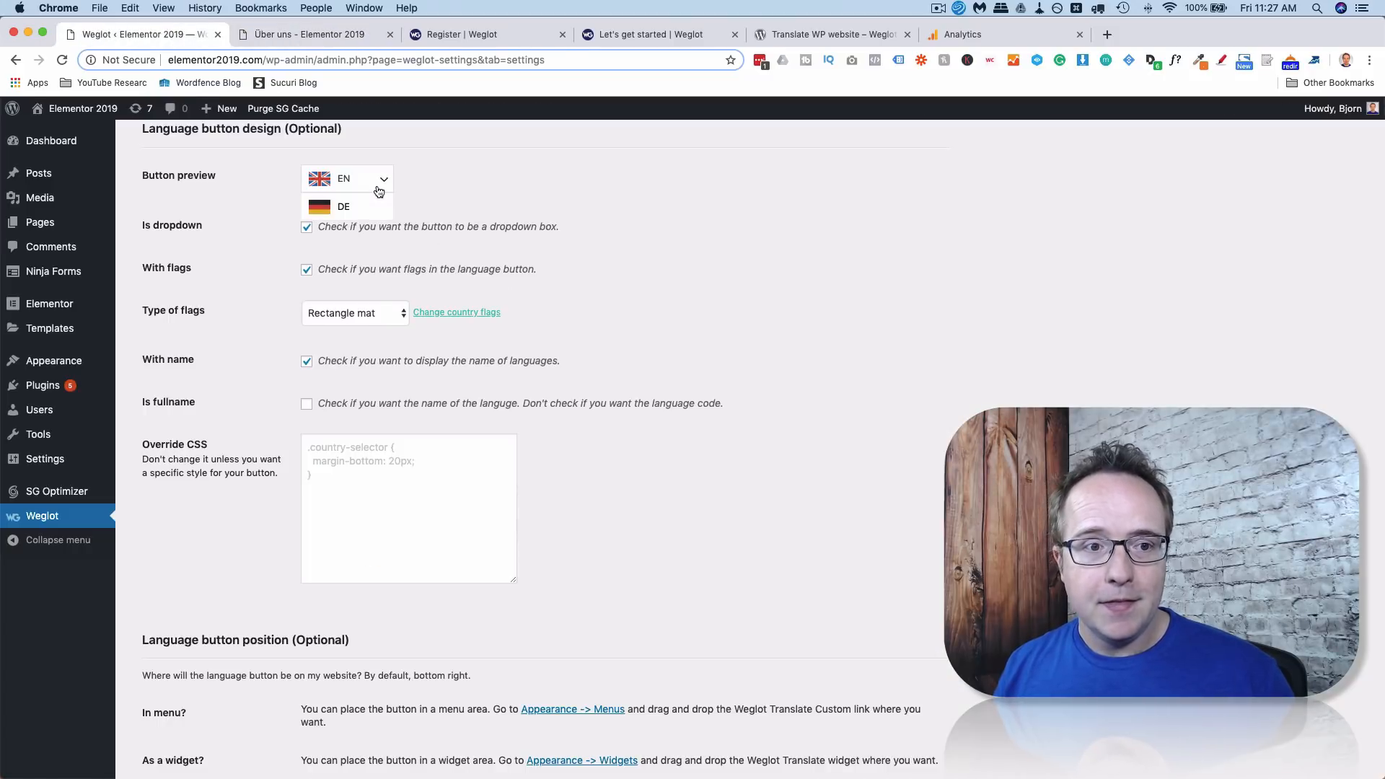
click(379, 189)
Disable the dropdown style for the language button and try it without flags before enabling the flags again.
click(307, 228)
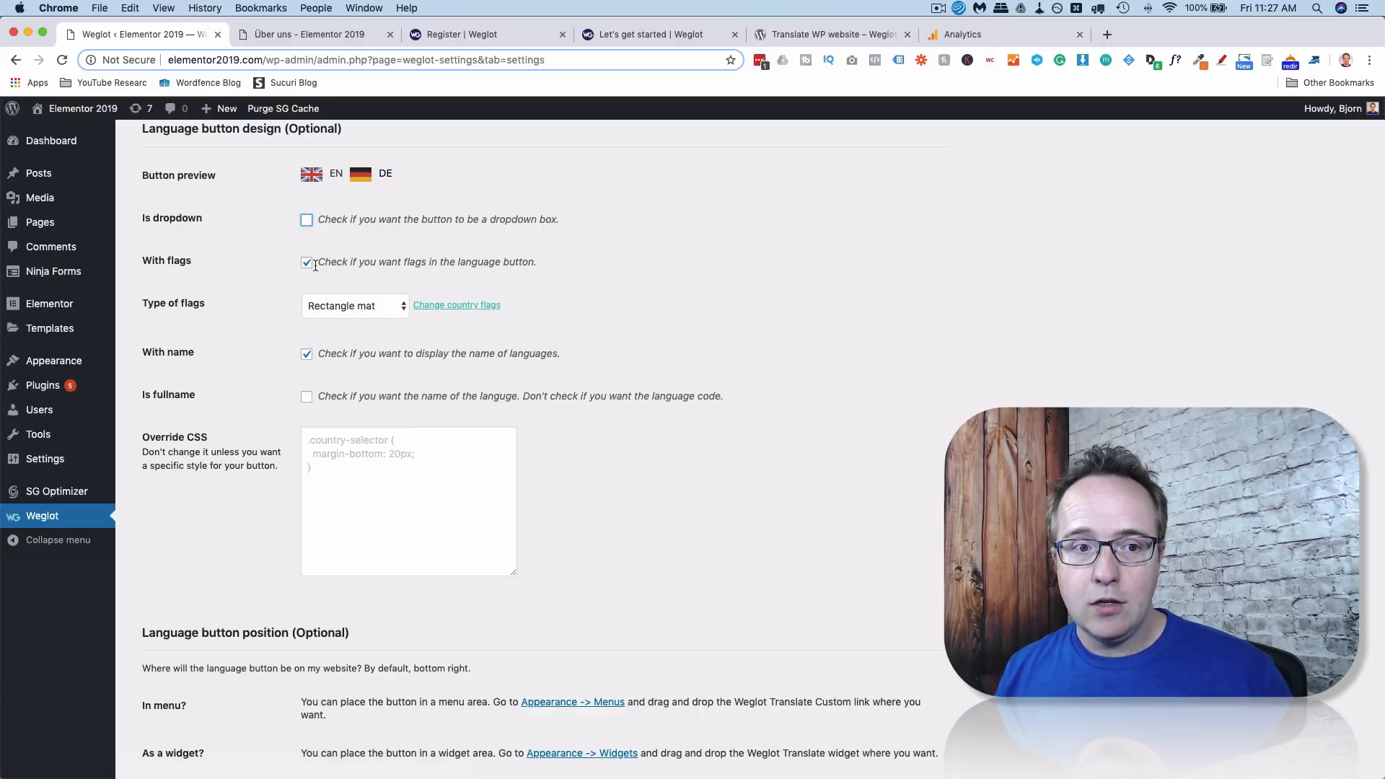
click(307, 263)
click(306, 263)
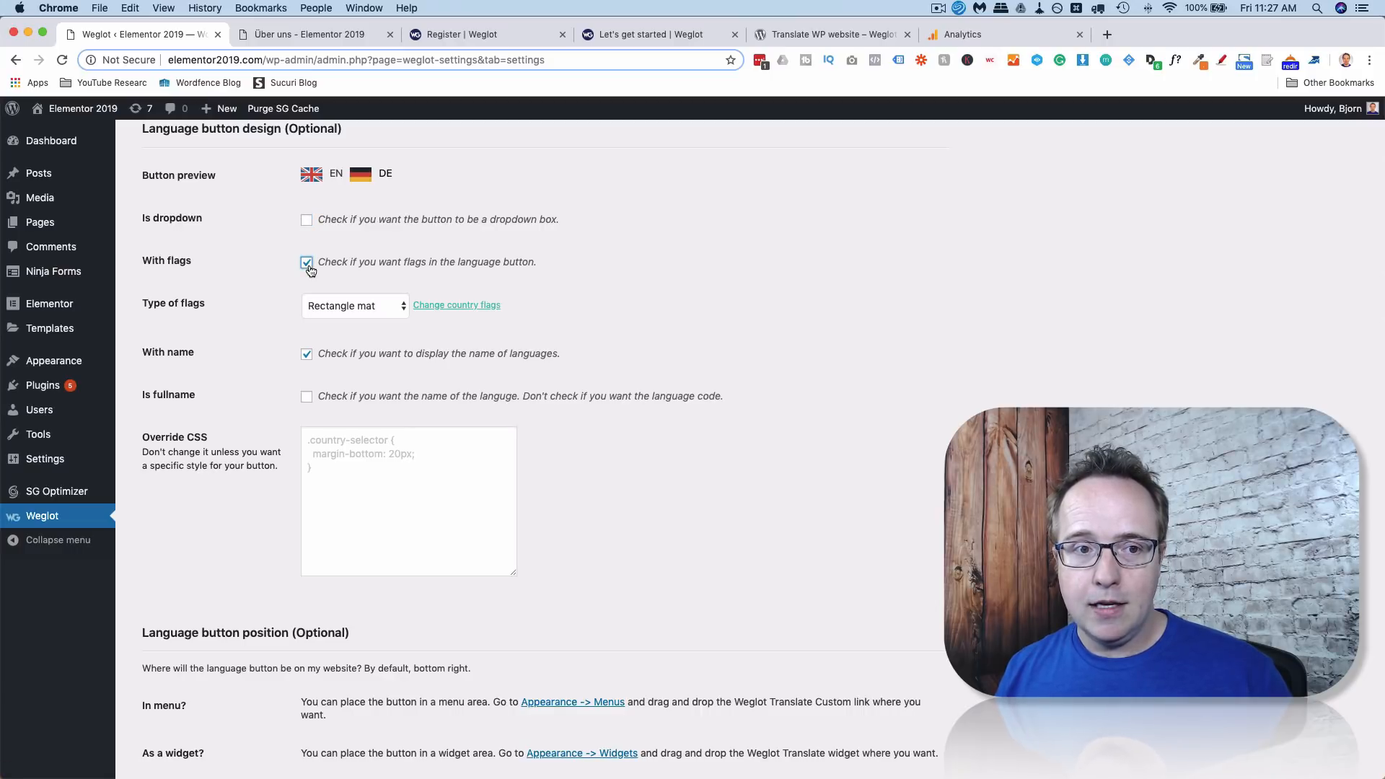
Try the Rectangle shiny and Square flag types for the language button and set the type to Circle.
click(343, 306)
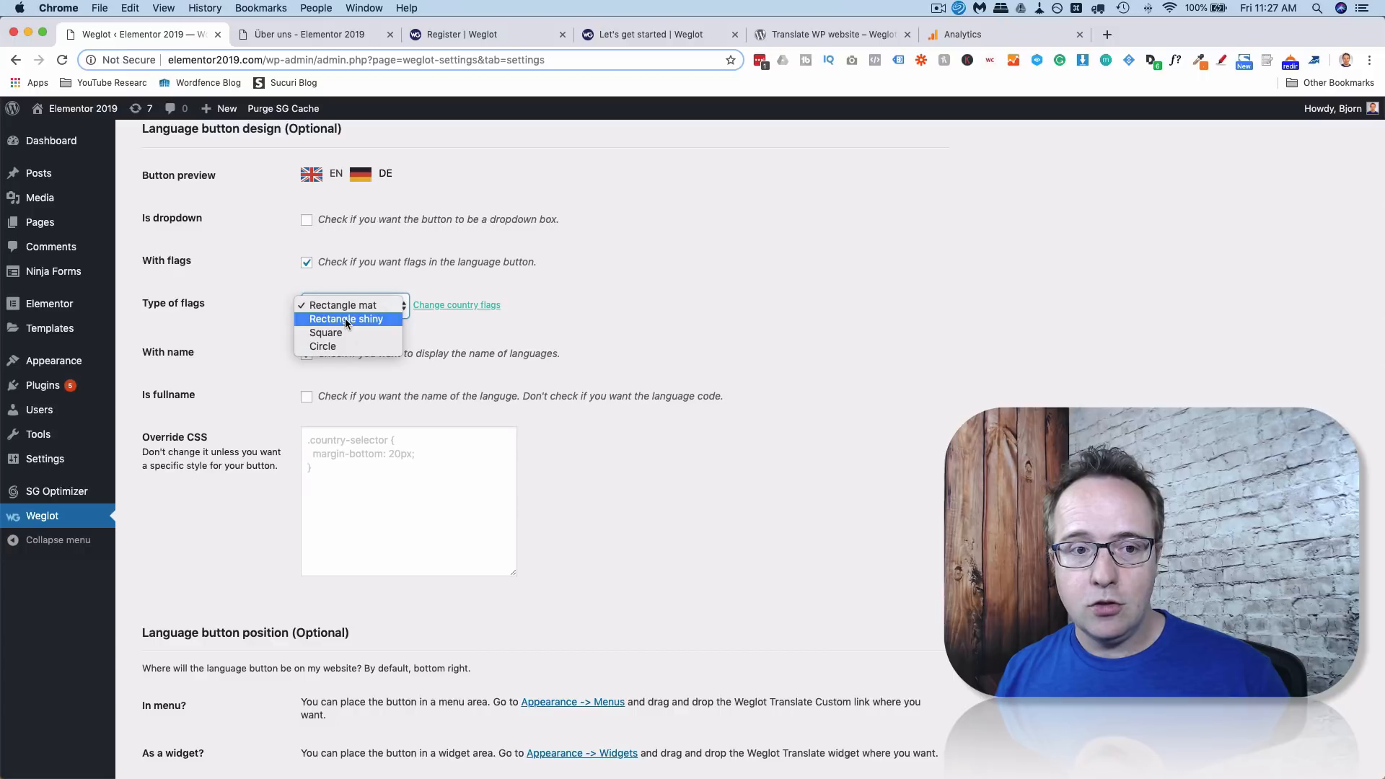
click(345, 318)
click(356, 306)
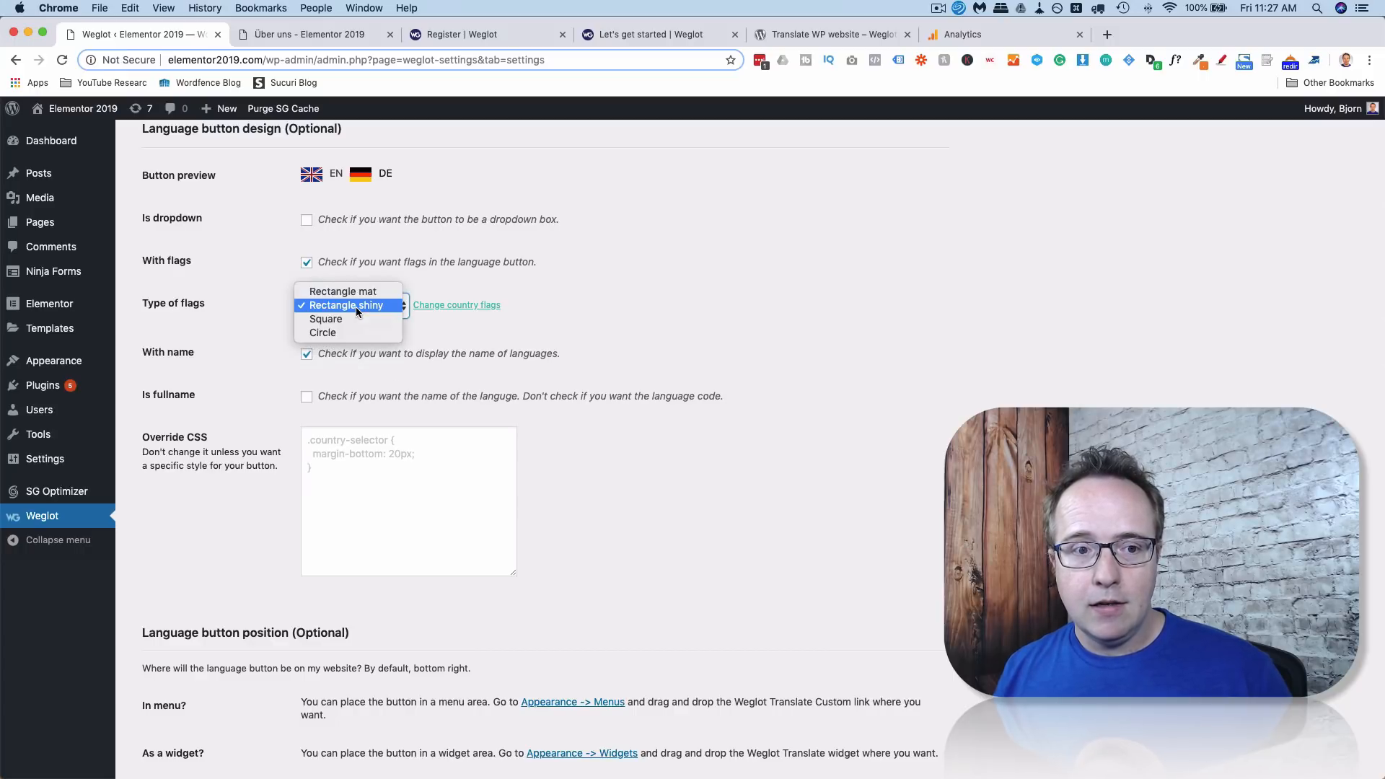
click(343, 319)
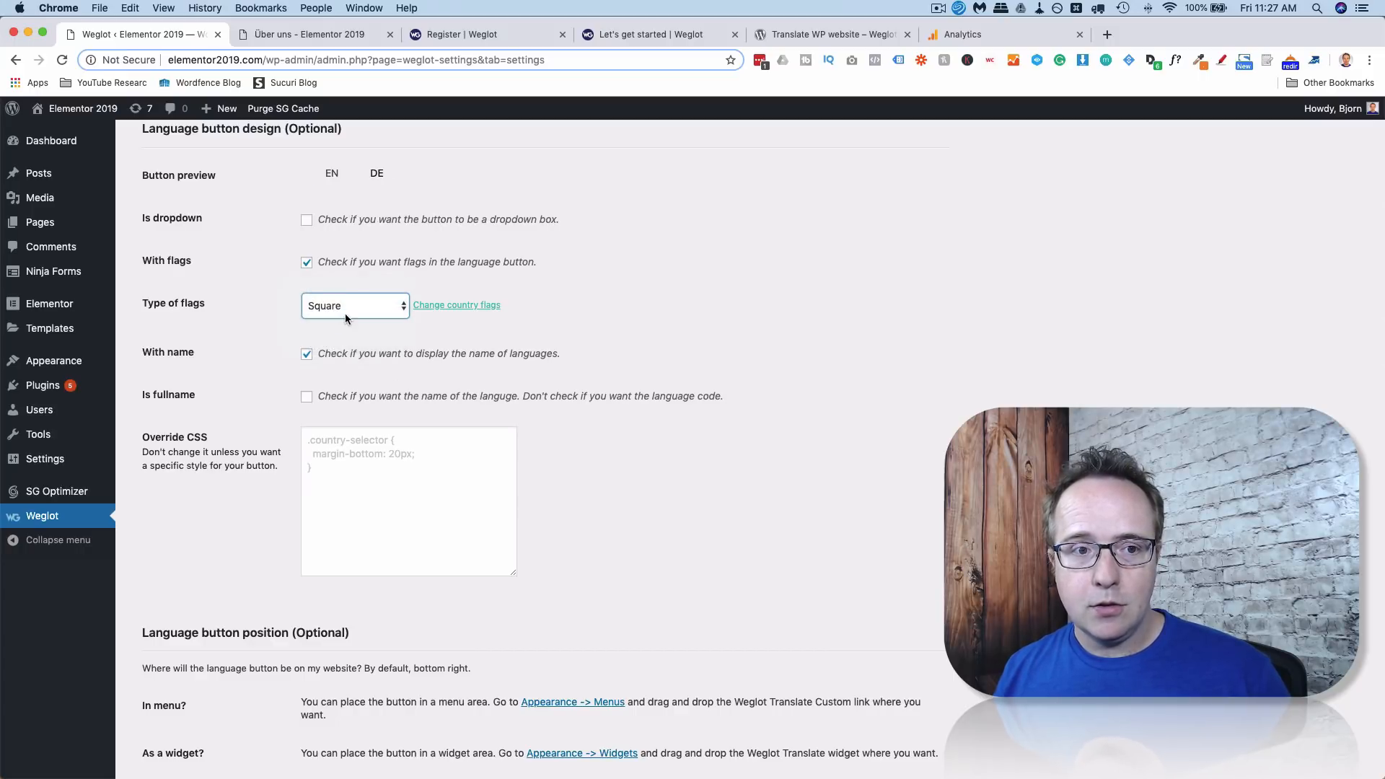
click(355, 297)
click(348, 323)
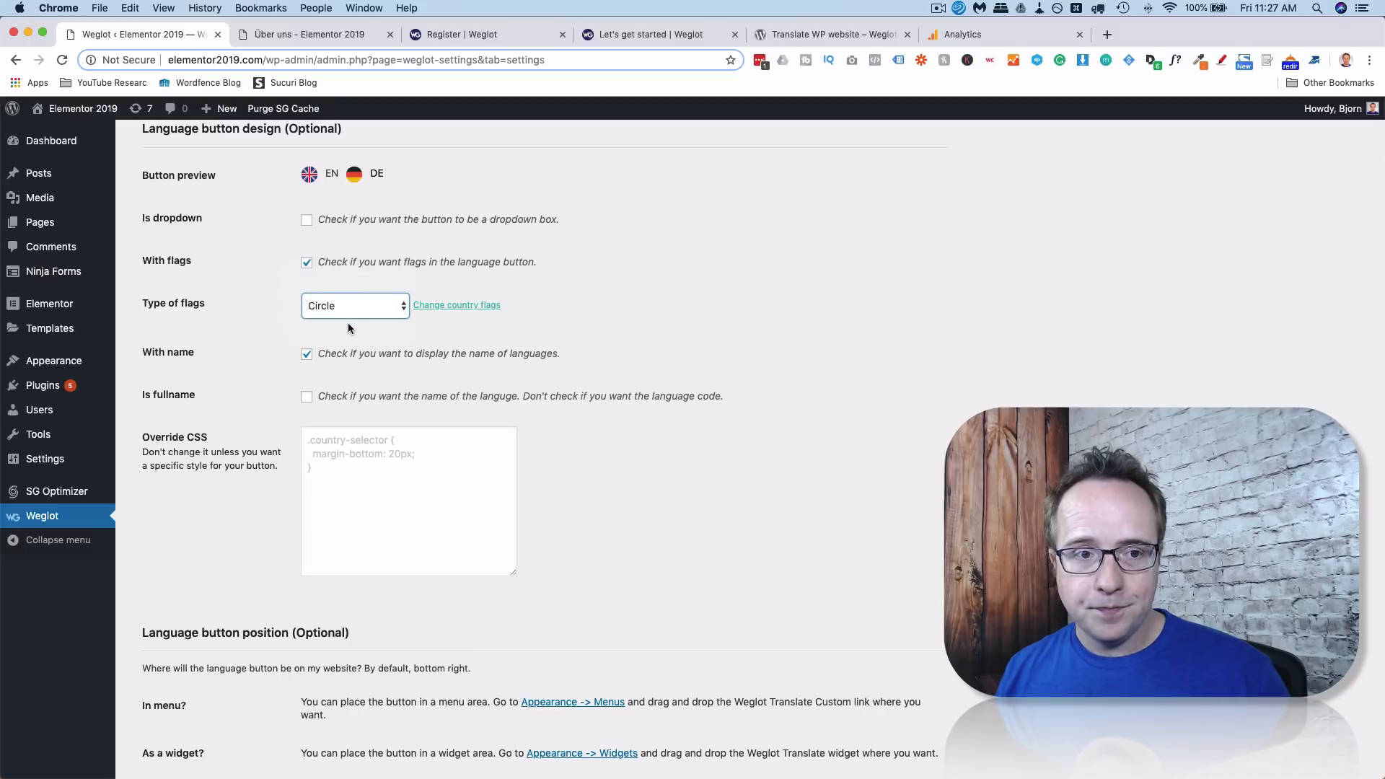
Try the language button without language names and with full language names, putting both options back.
scroll(267, 280, down, 1)
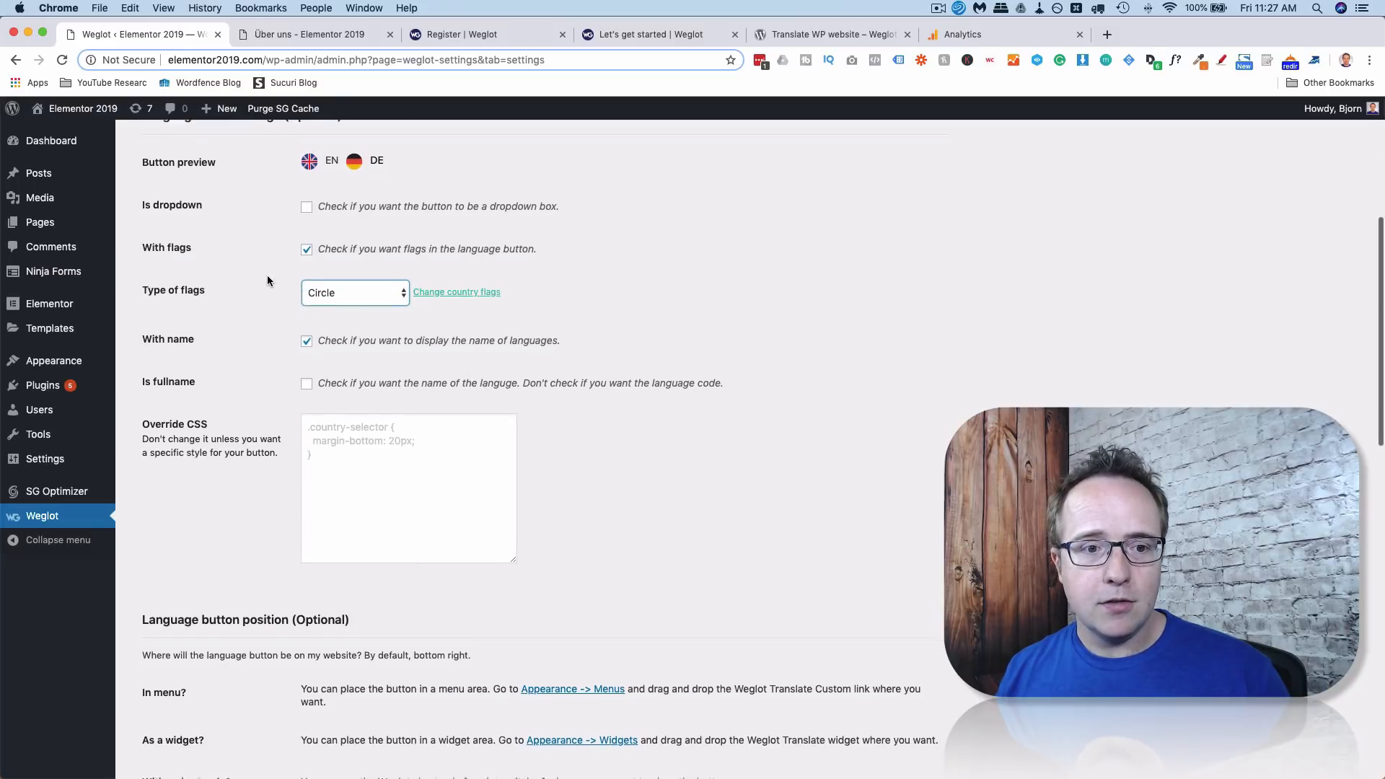
scroll(277, 325, up, 1)
click(306, 345)
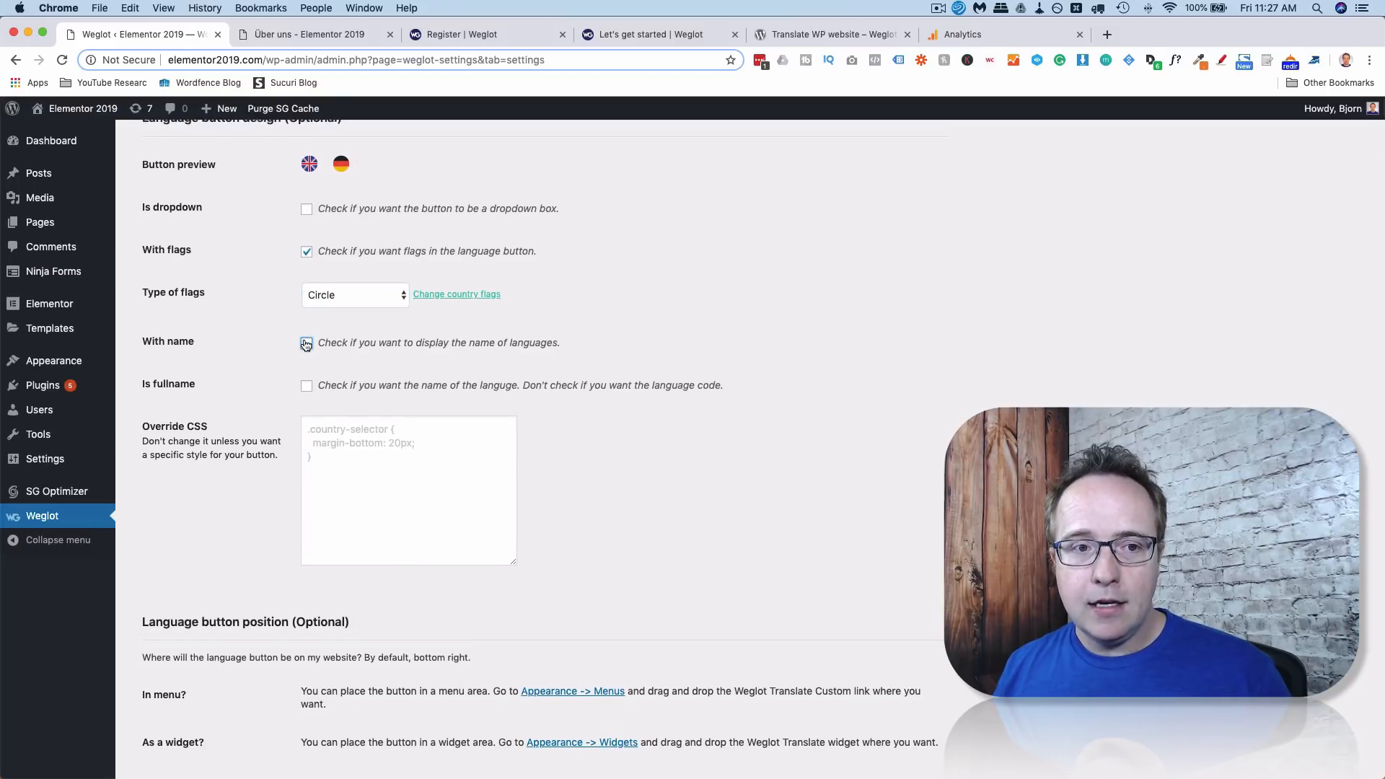
click(306, 345)
click(306, 346)
click(307, 349)
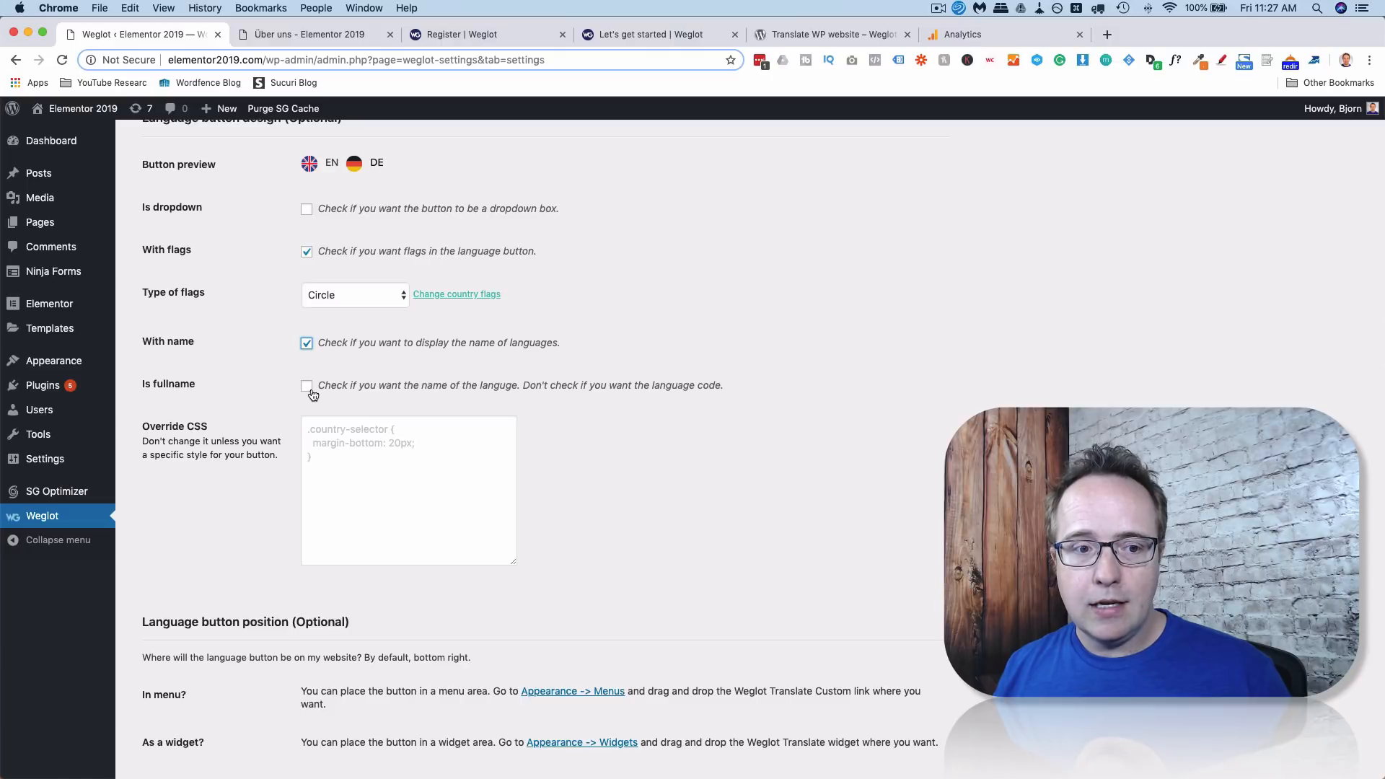
click(308, 388)
click(306, 388)
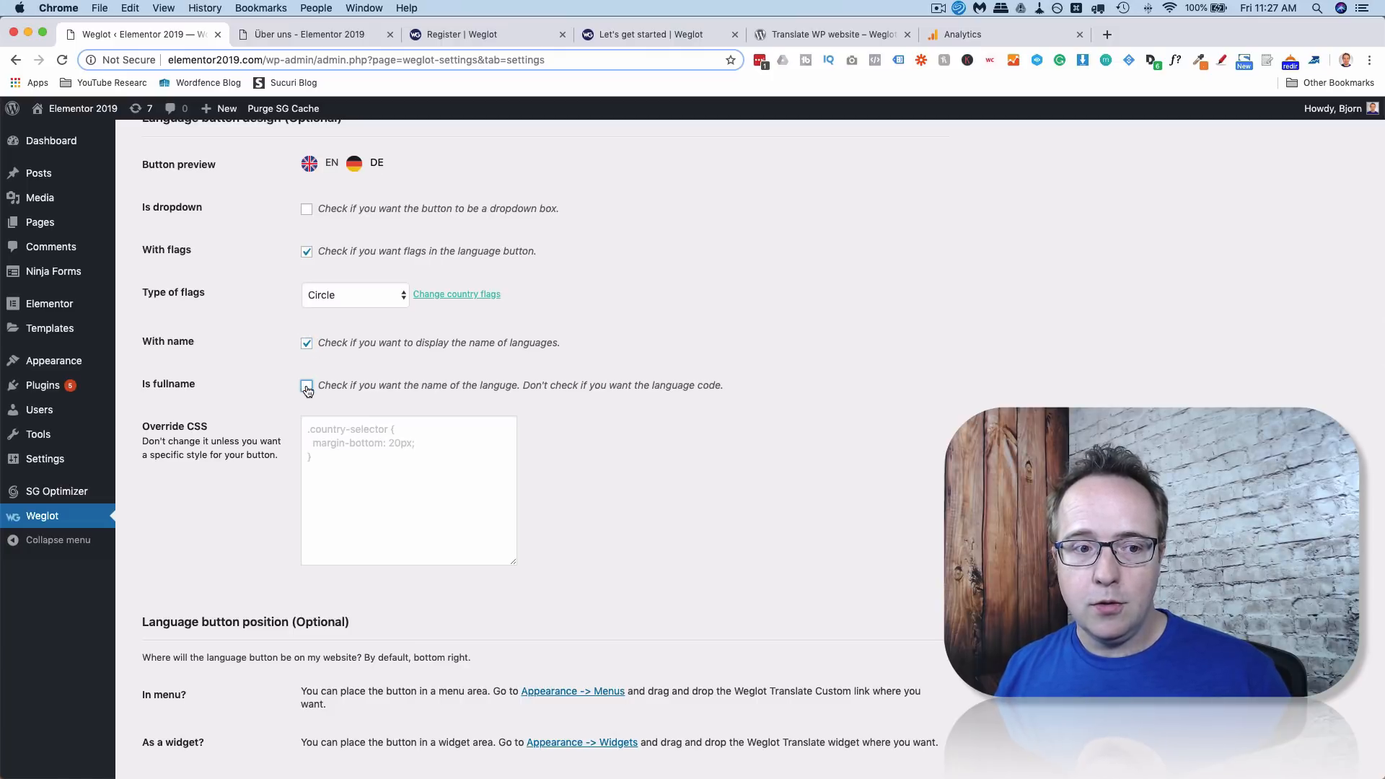
Enable full language names and the dropdown style for the language button.
click(306, 388)
click(324, 452)
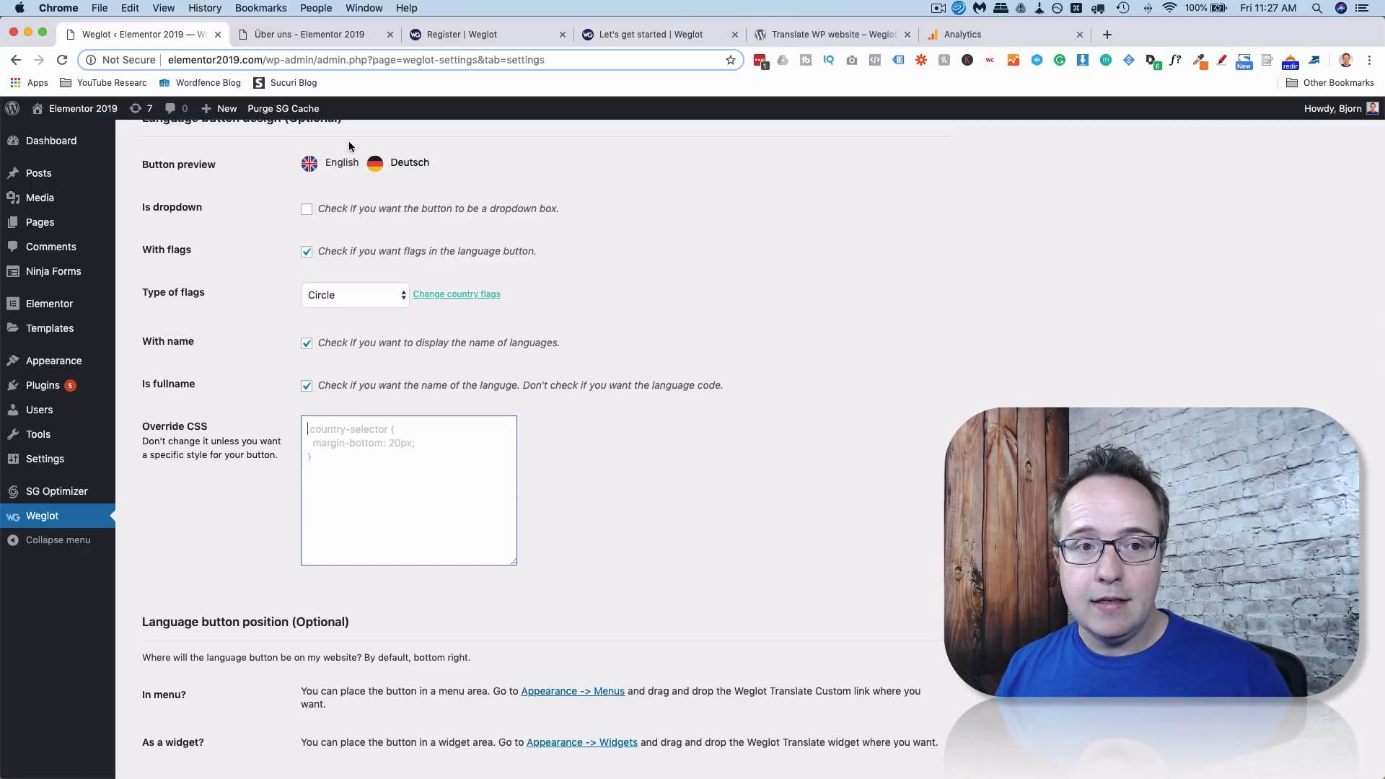
click(307, 211)
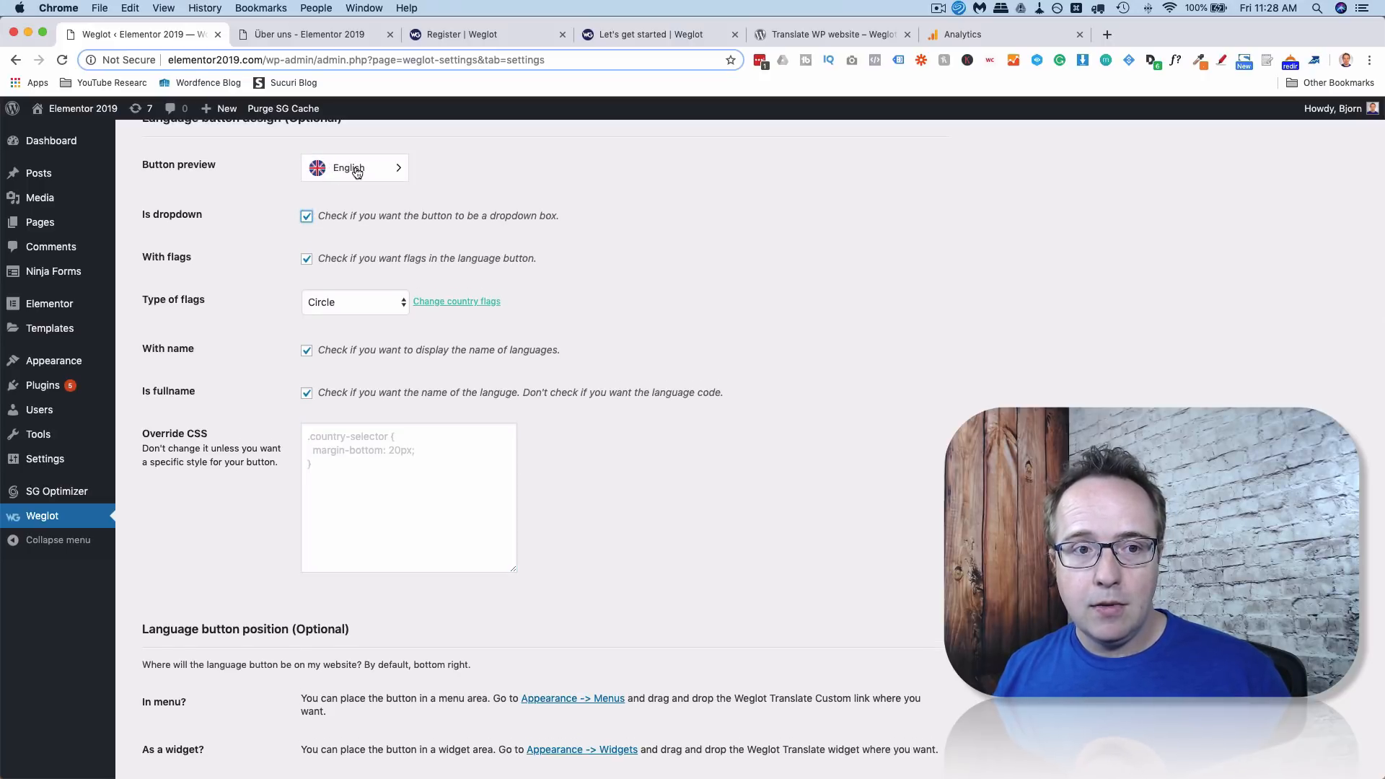
Review the language button position options, including the source code snippet, and check the switcher's default placement on the German About page.
scroll(266, 248, down, 5)
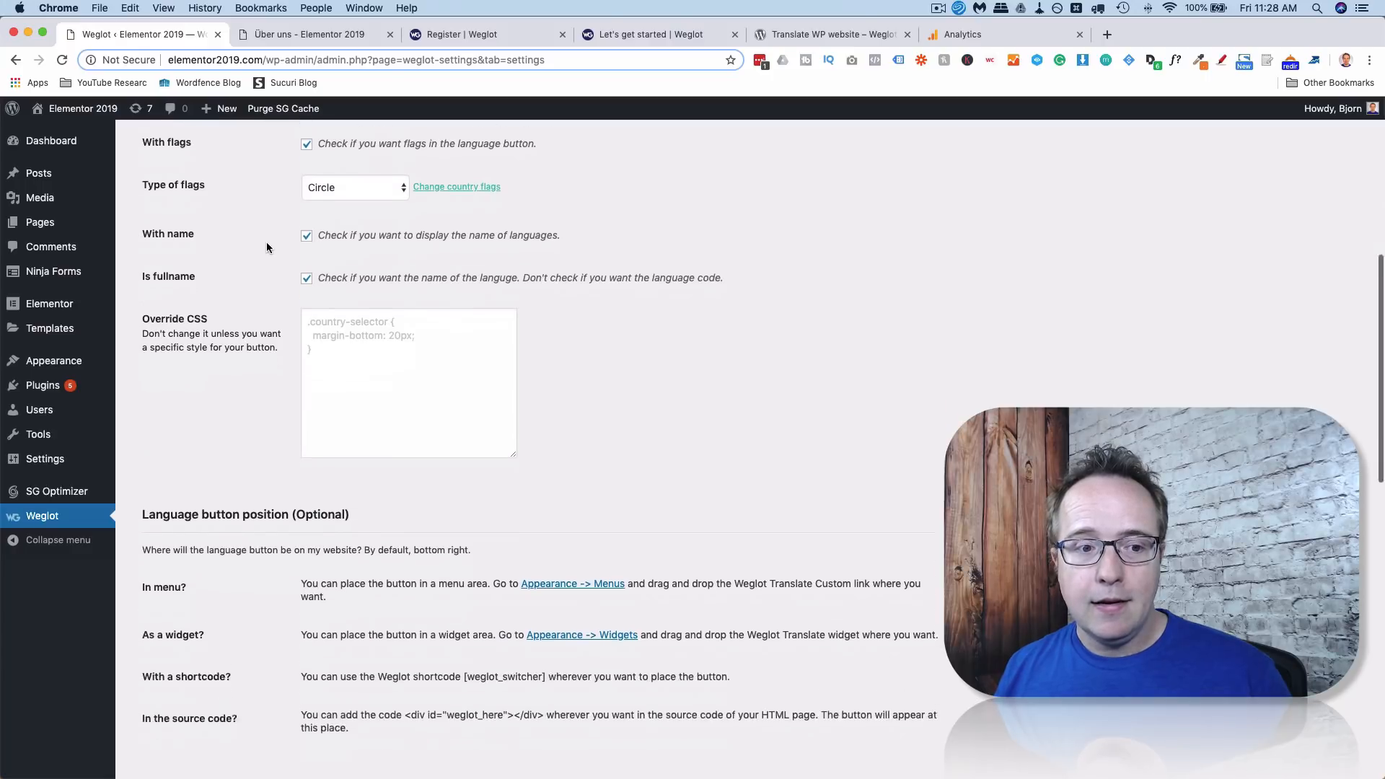
scroll(266, 248, down, 1)
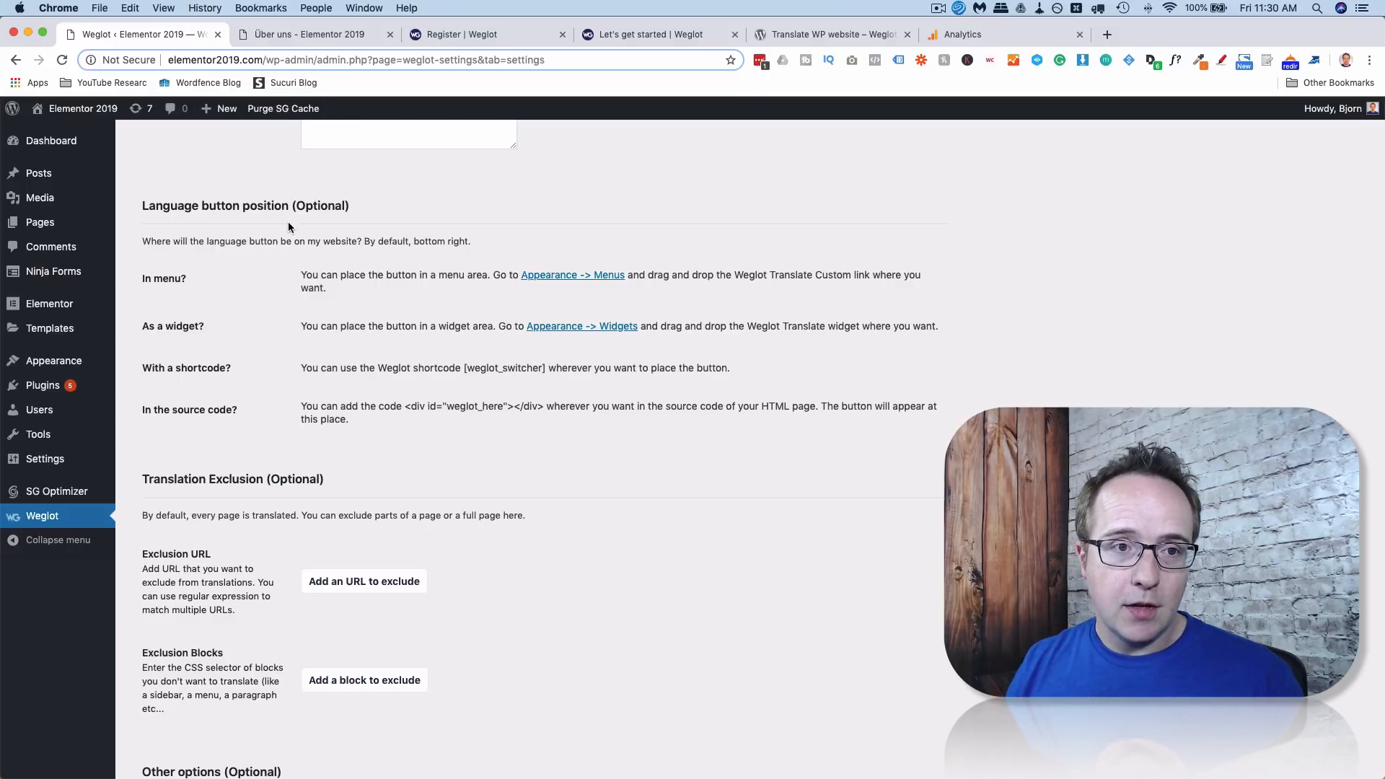
click(315, 44)
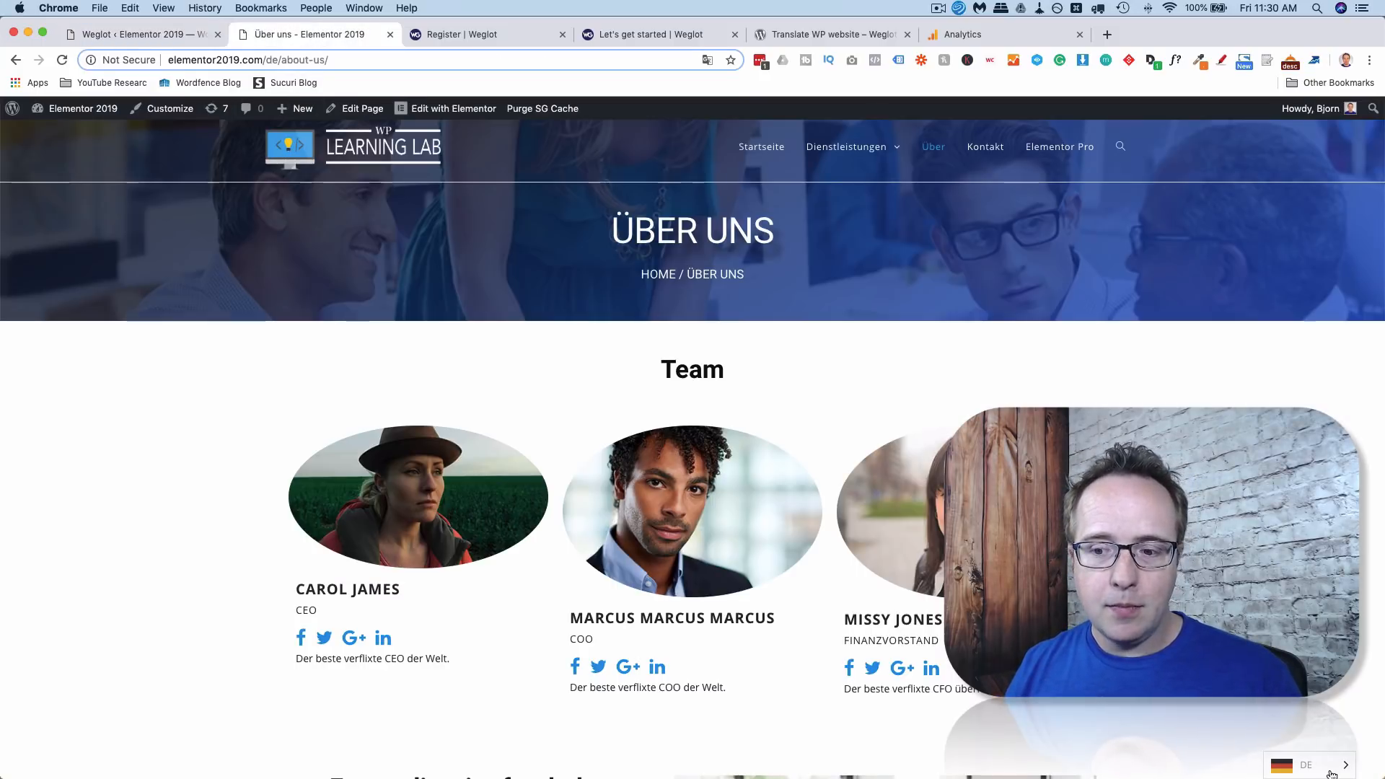
click(132, 38)
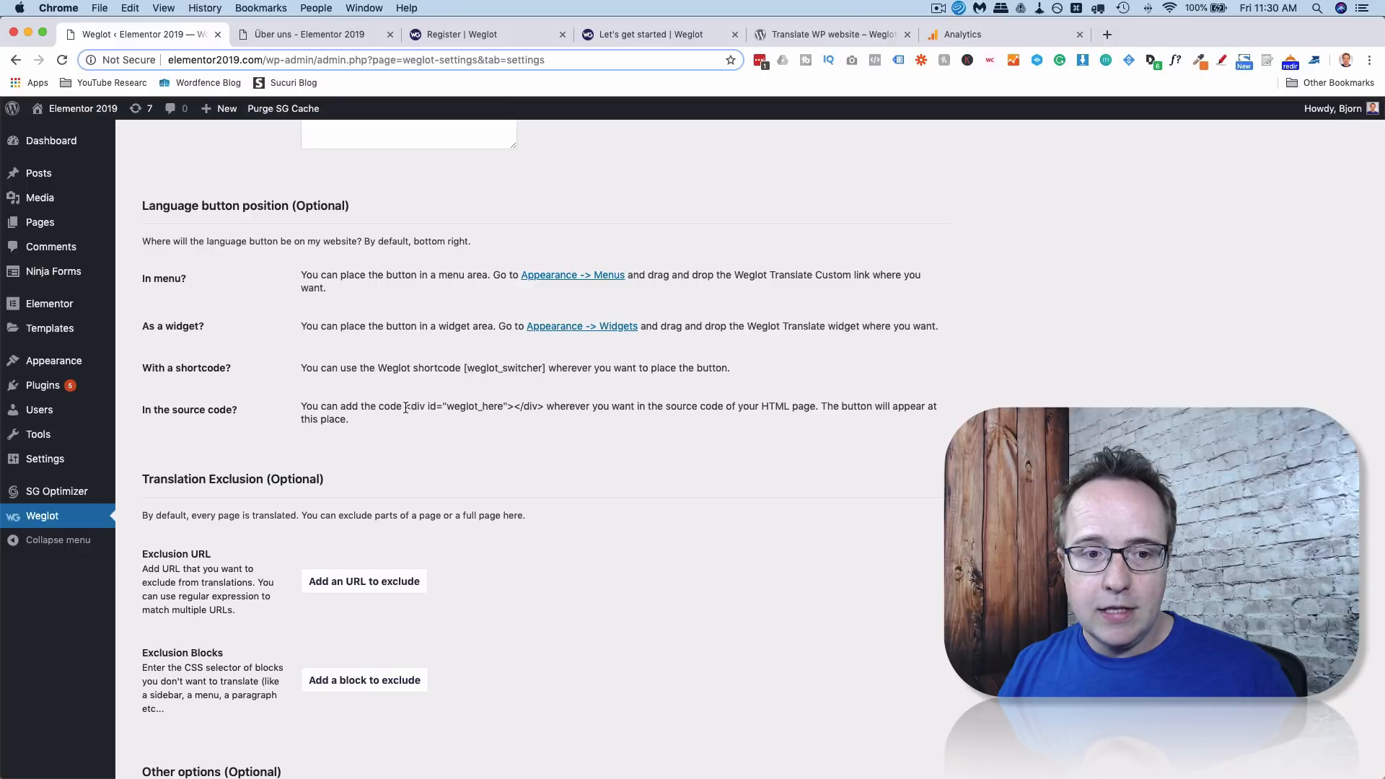
drag(405, 408, 546, 408)
click(359, 379)
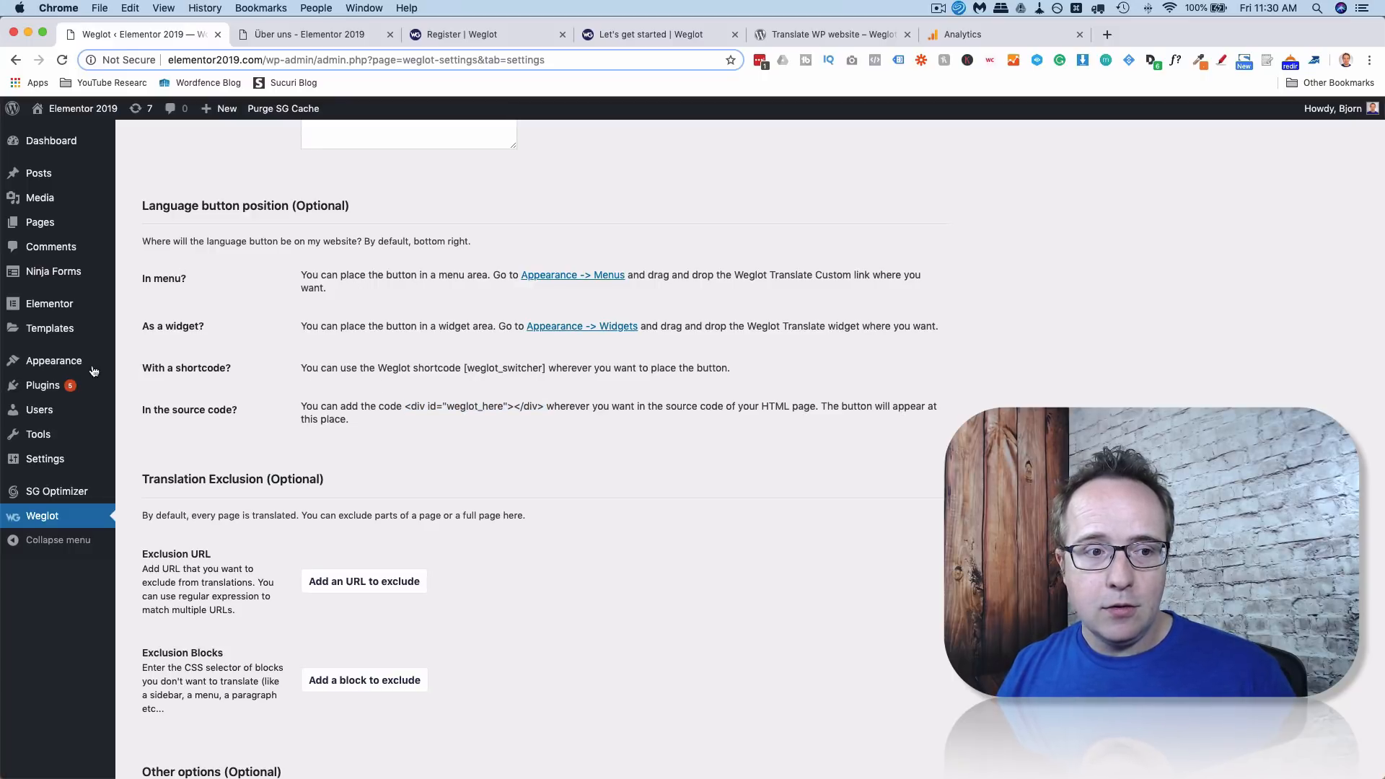
Add a Weglot Switcher item to the end of the Main Nav menu and expand its options.
mouse_move(93, 367)
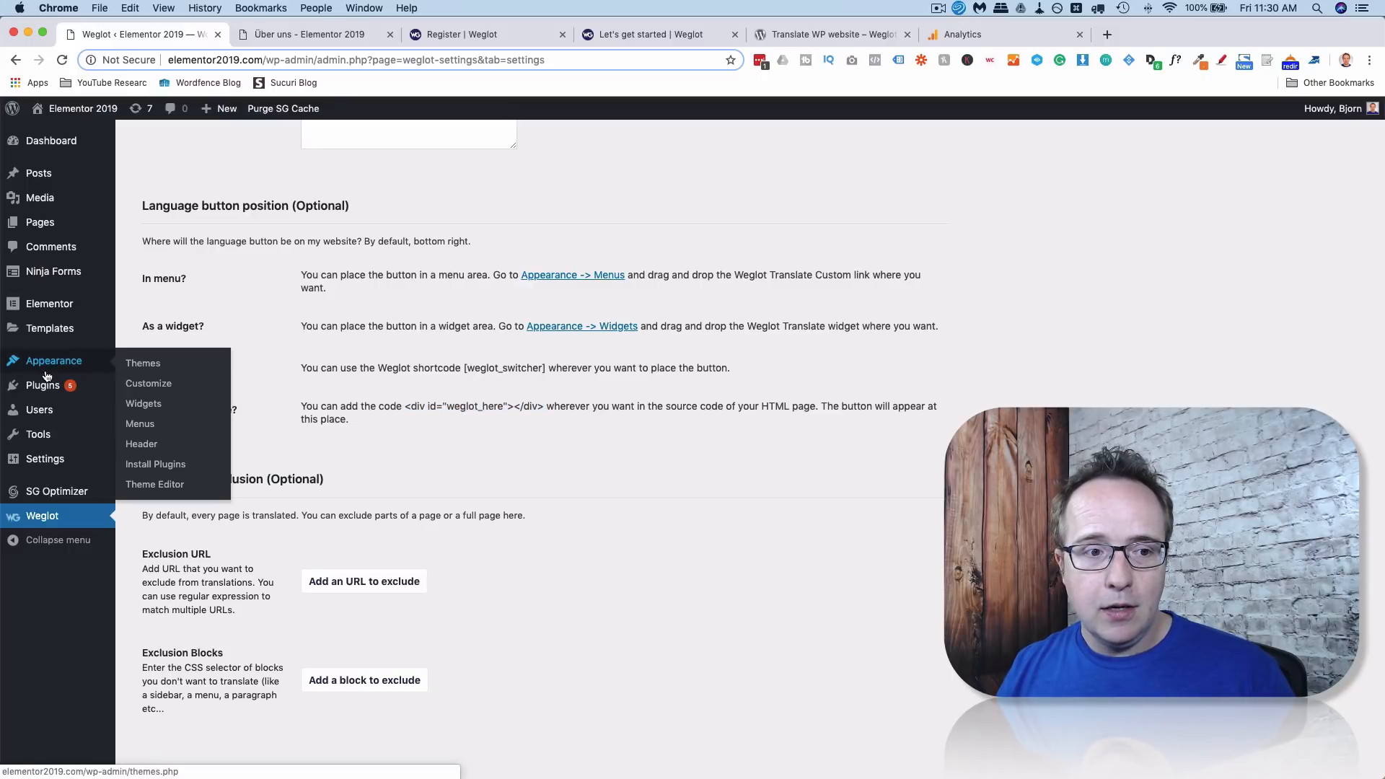
click(144, 426)
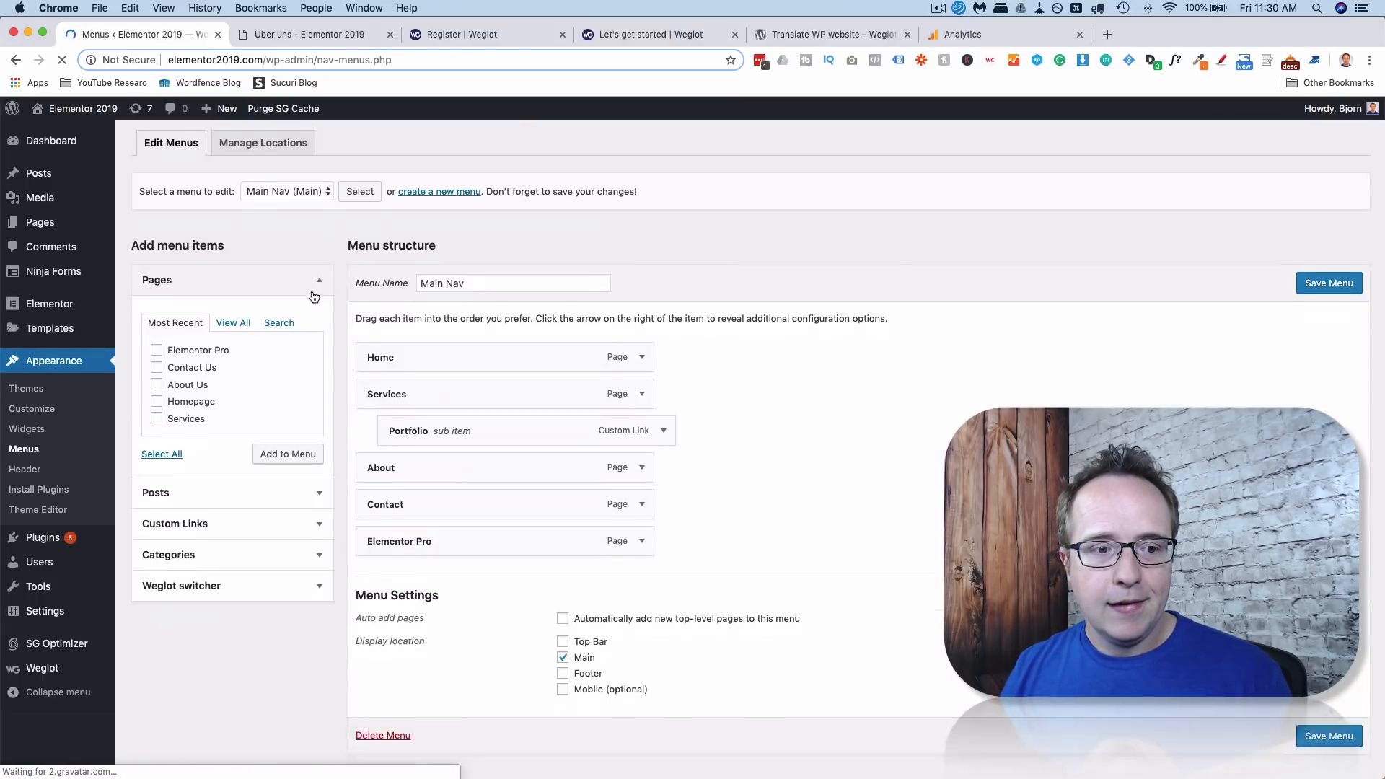
scroll(314, 296, down, 1)
click(189, 557)
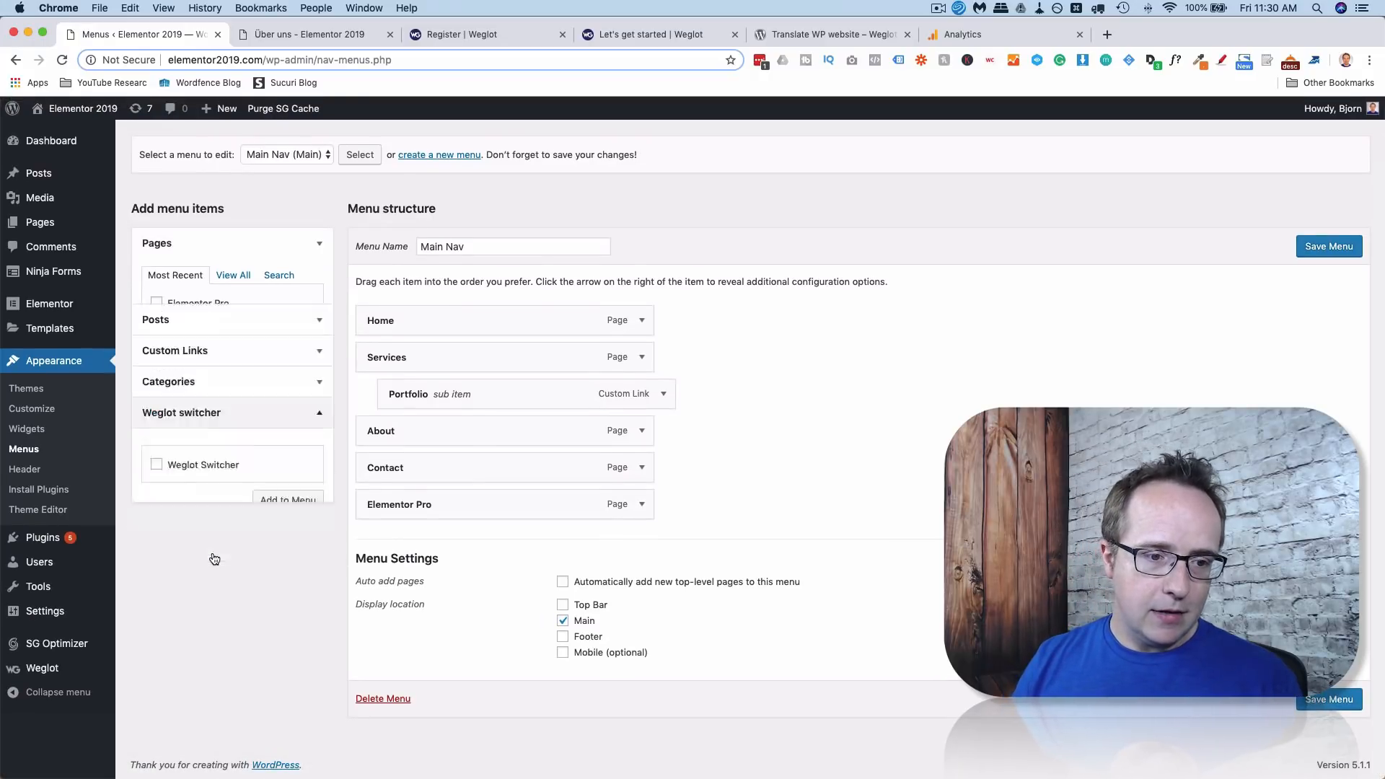
click(157, 423)
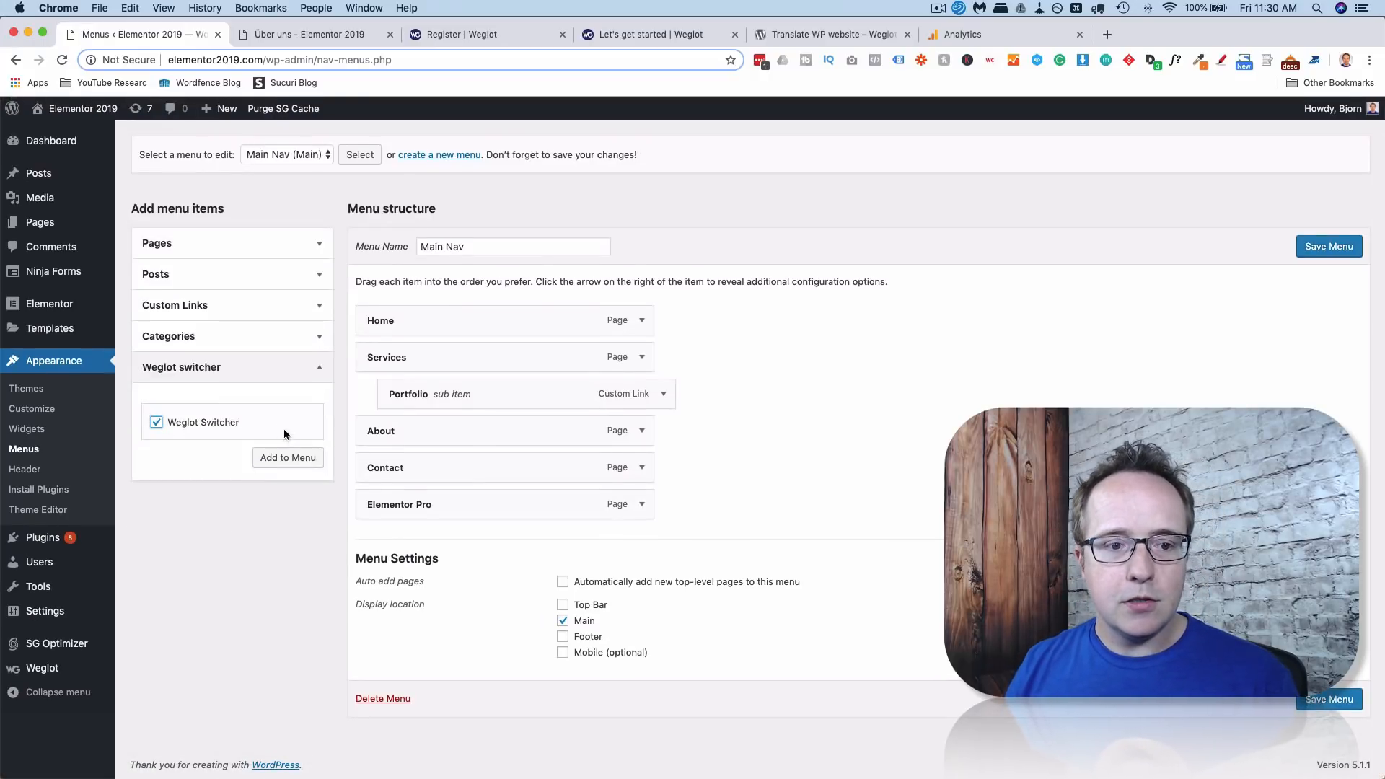
click(287, 460)
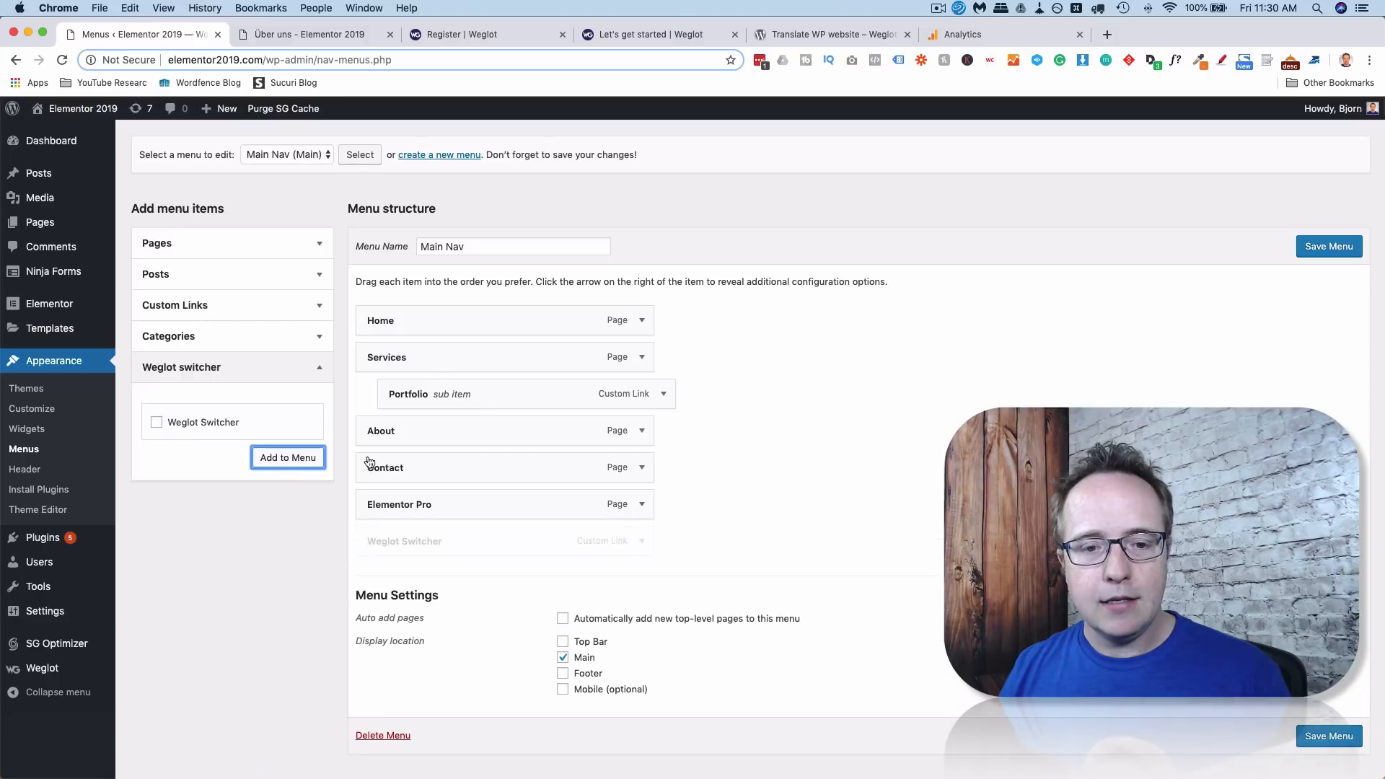
click(642, 541)
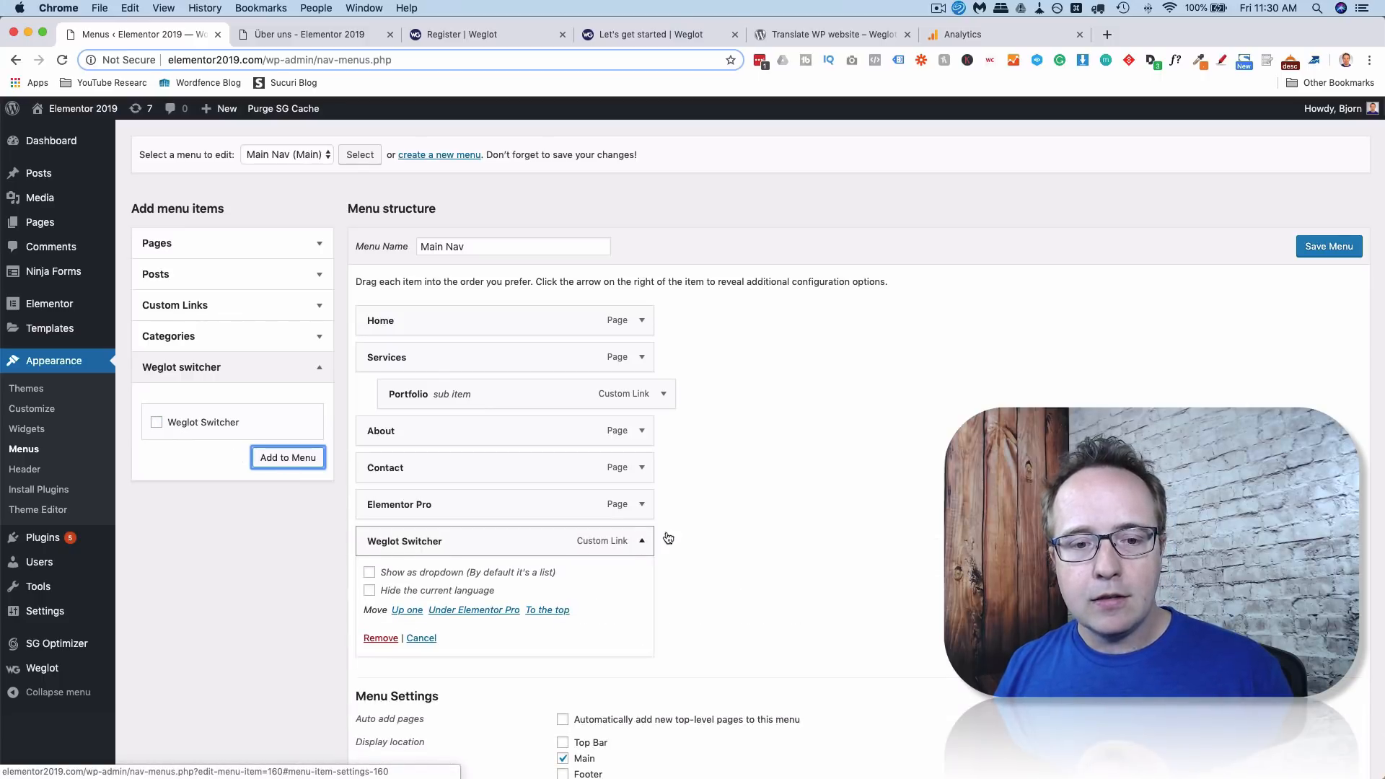
scroll(693, 522, down, 4)
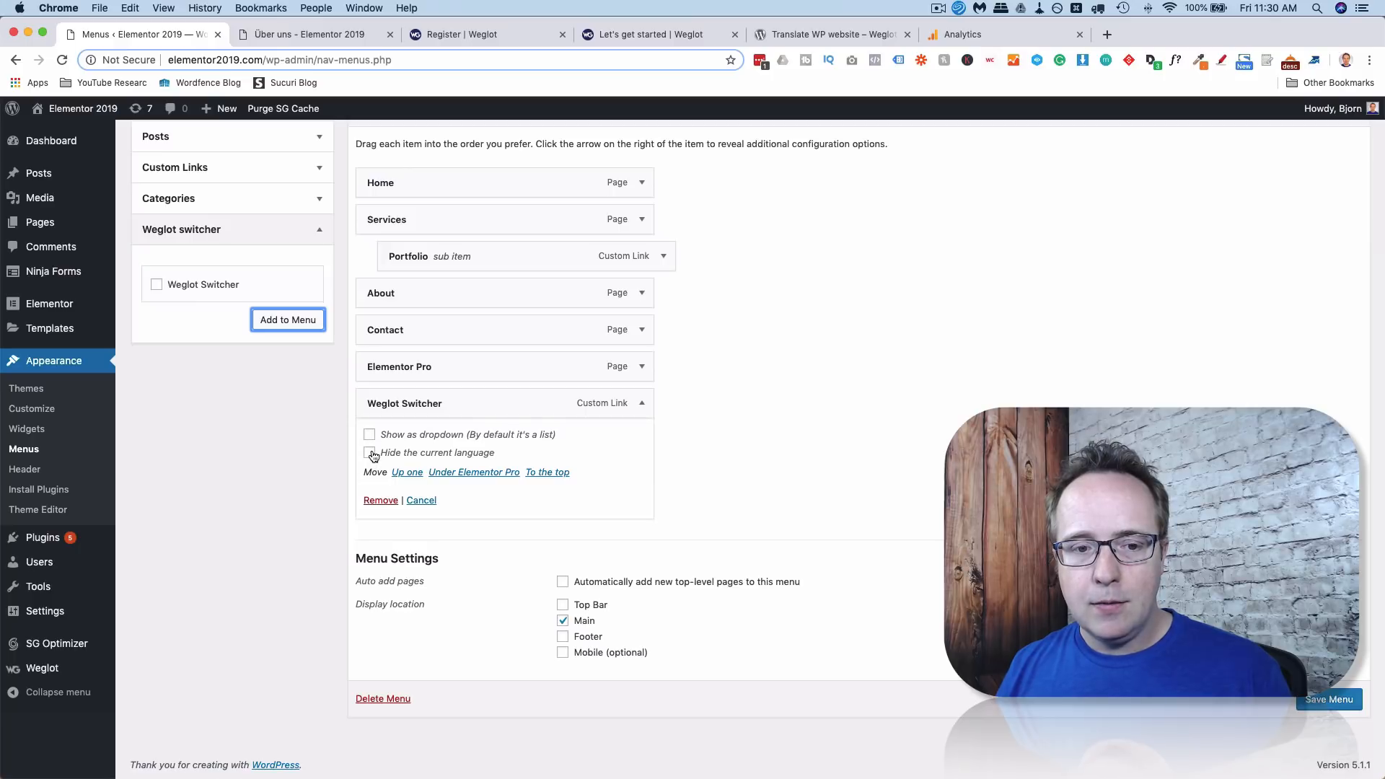
scroll(1012, 244, up, 5)
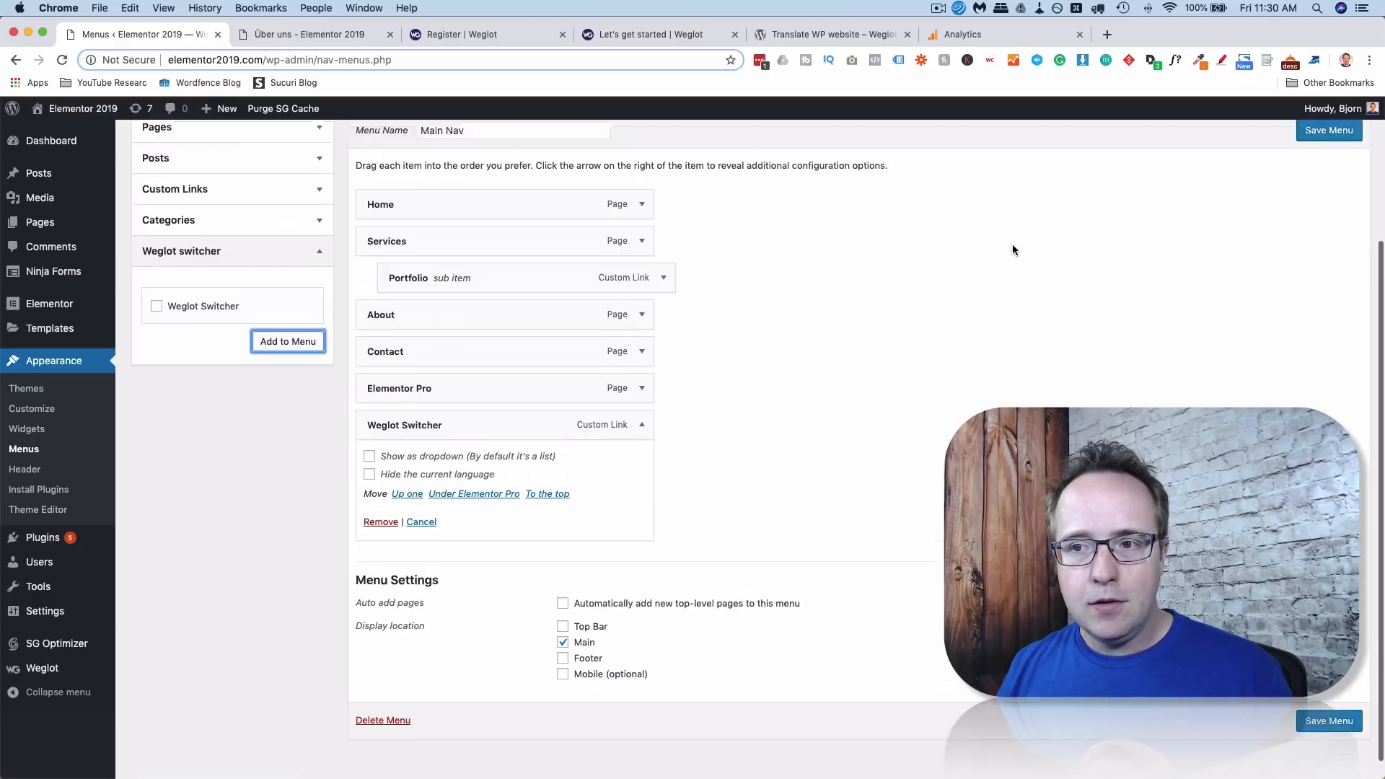
Save the Main Nav menu and reload the German About page to check the language switcher in the header.
click(1334, 301)
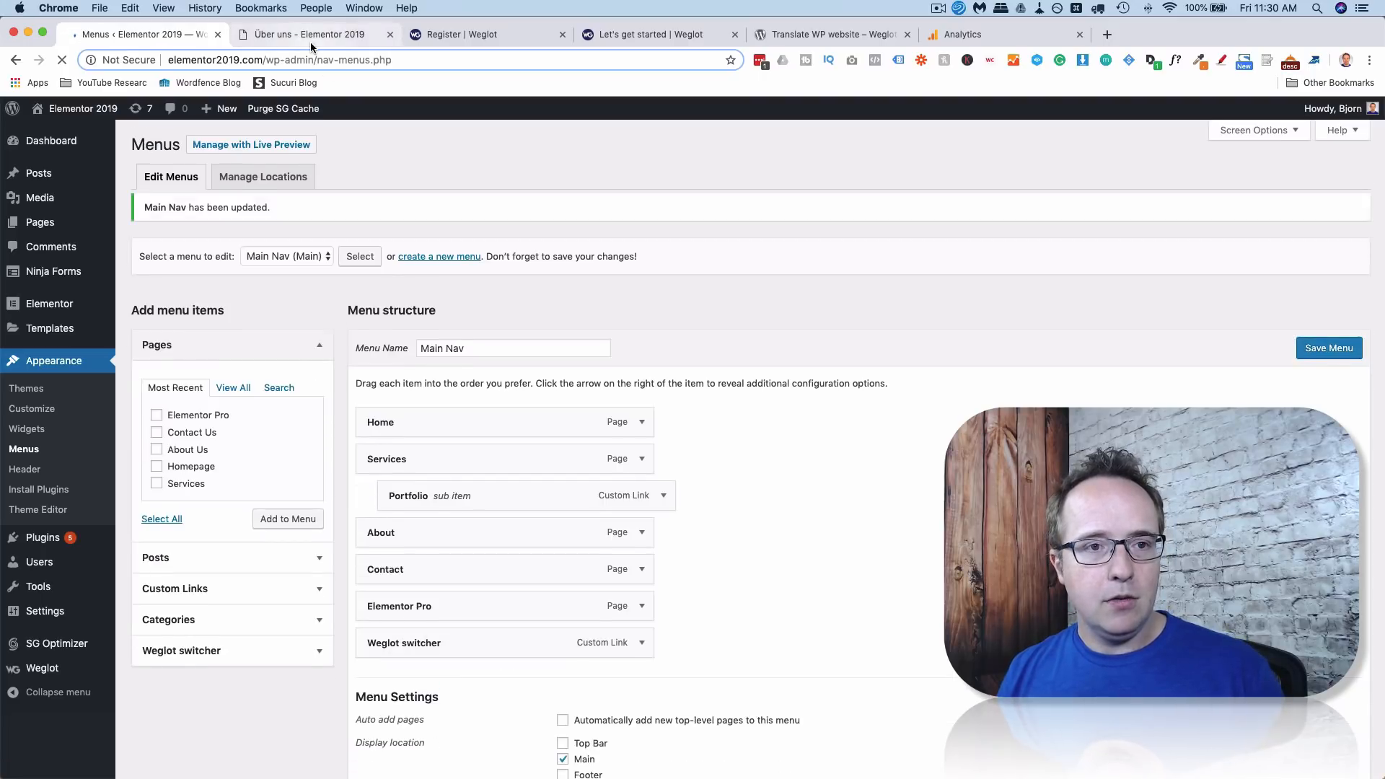
click(311, 40)
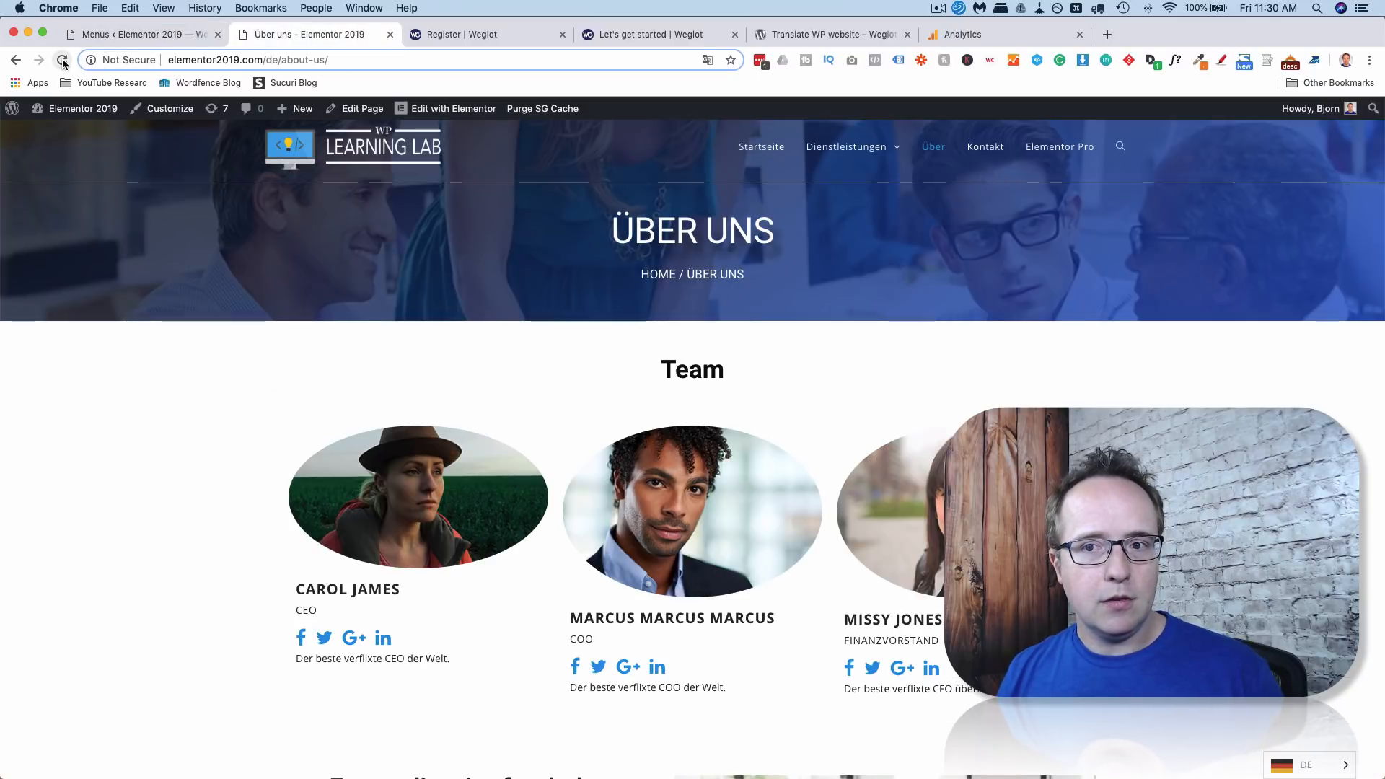
click(63, 63)
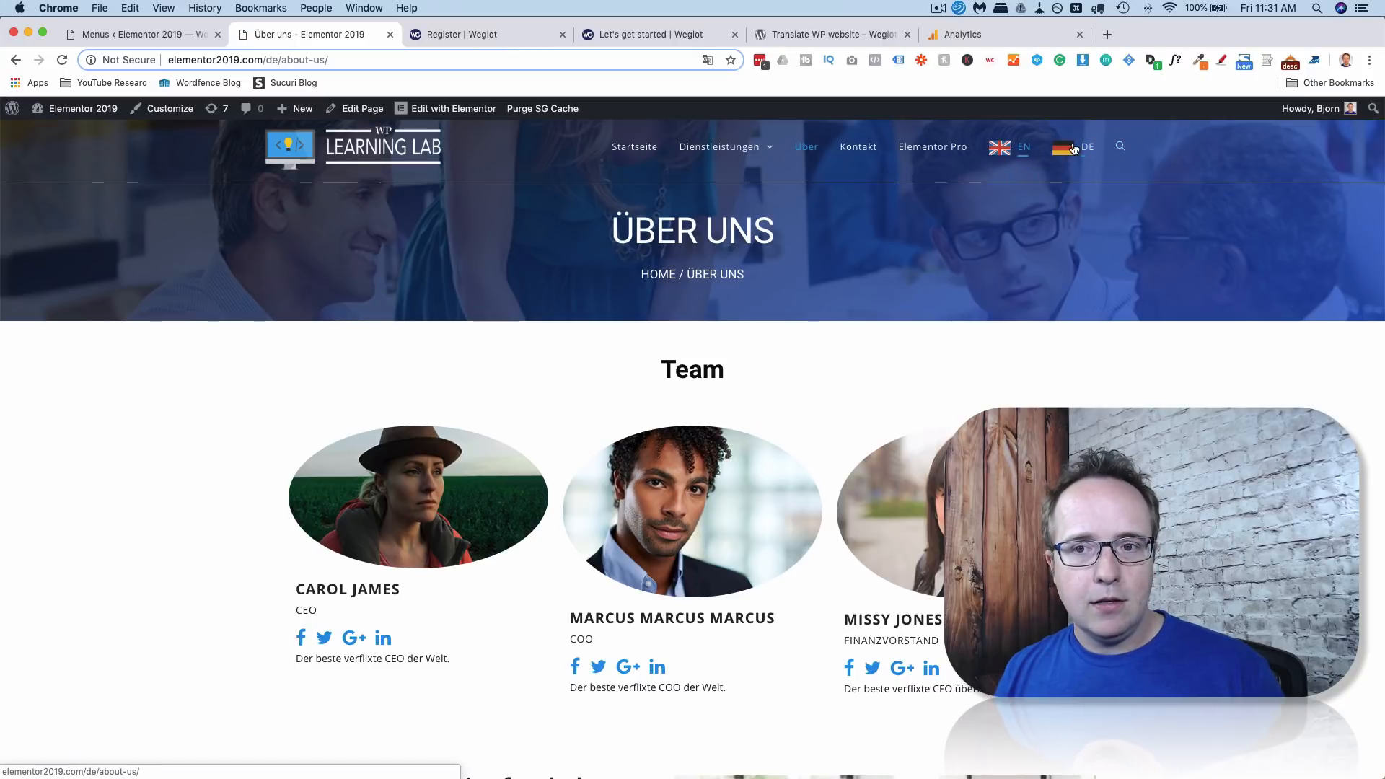
Set the Weglot switcher menu item to show as dropdown and save the menu.
click(149, 41)
scroll(453, 474, down, 4)
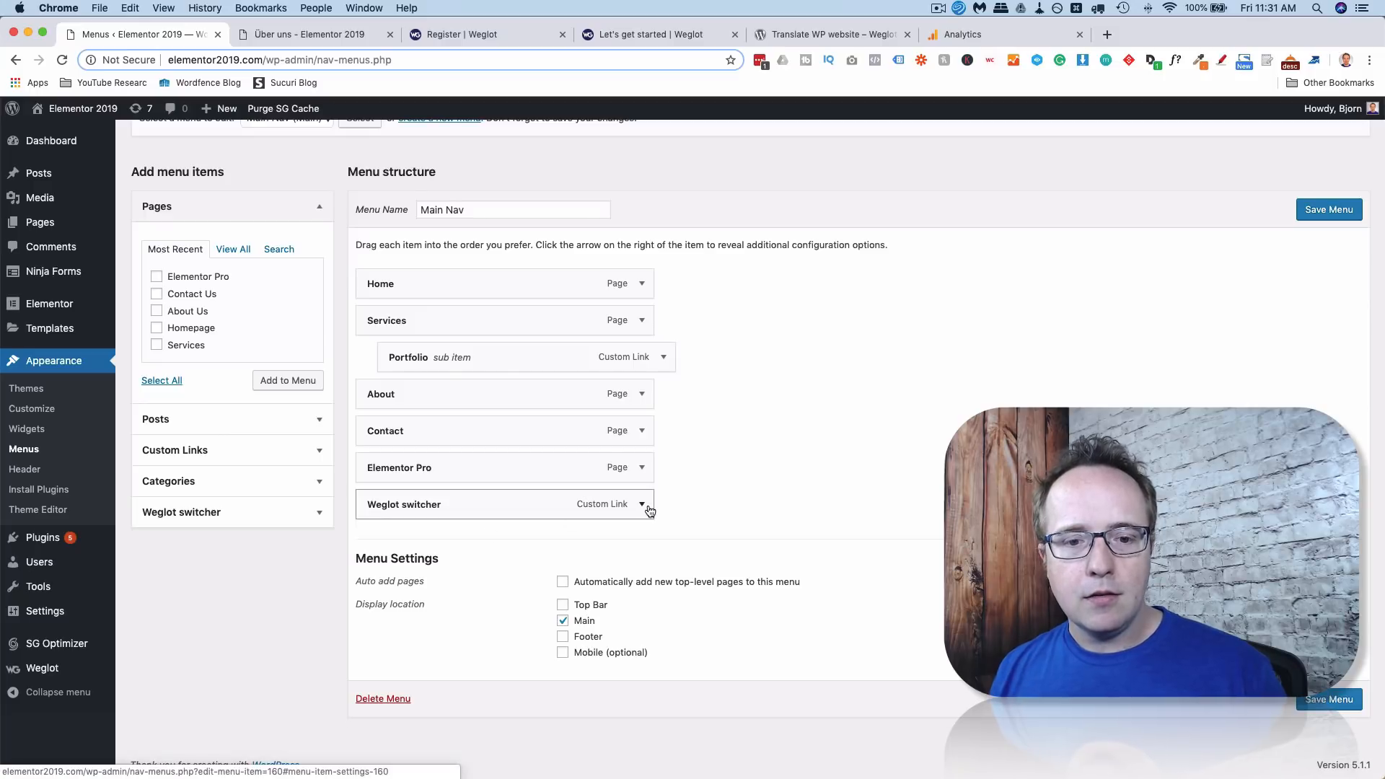
click(642, 504)
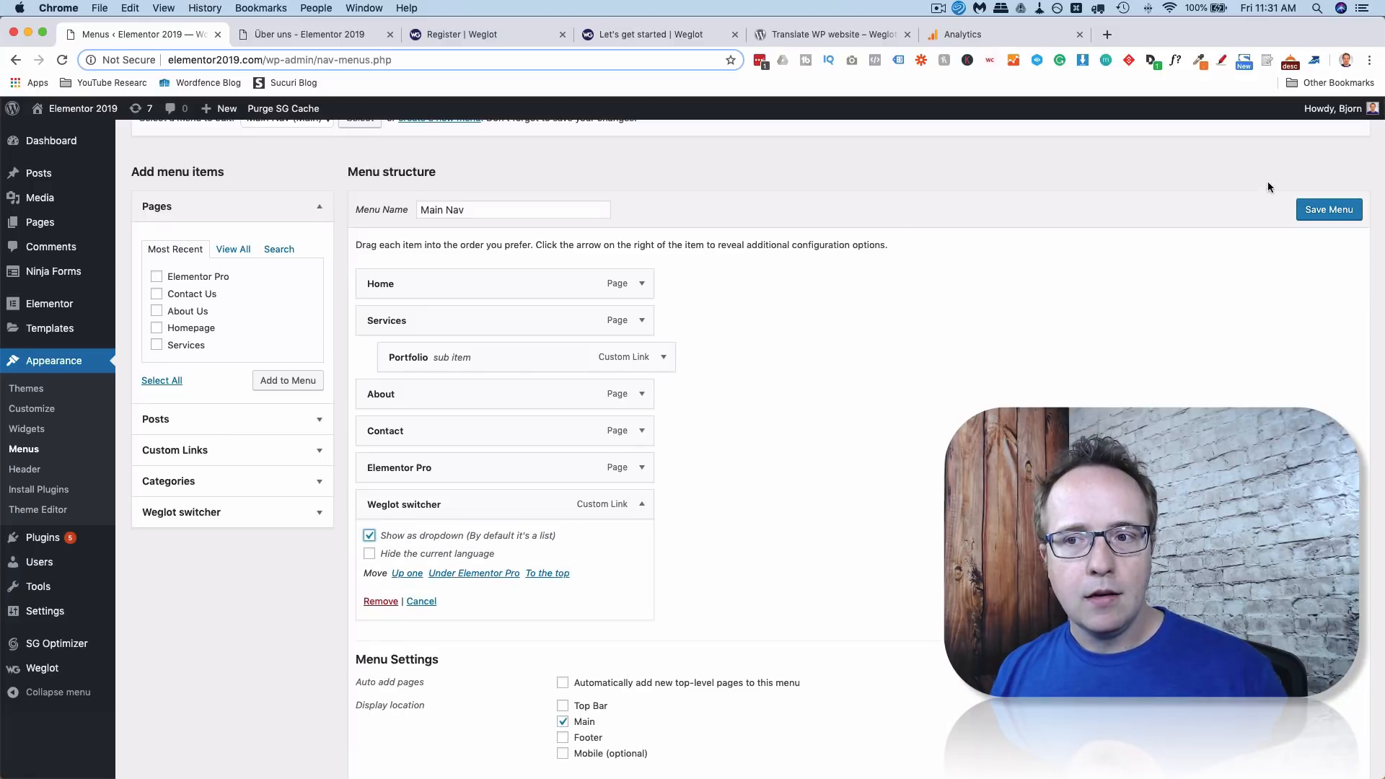
click(1329, 209)
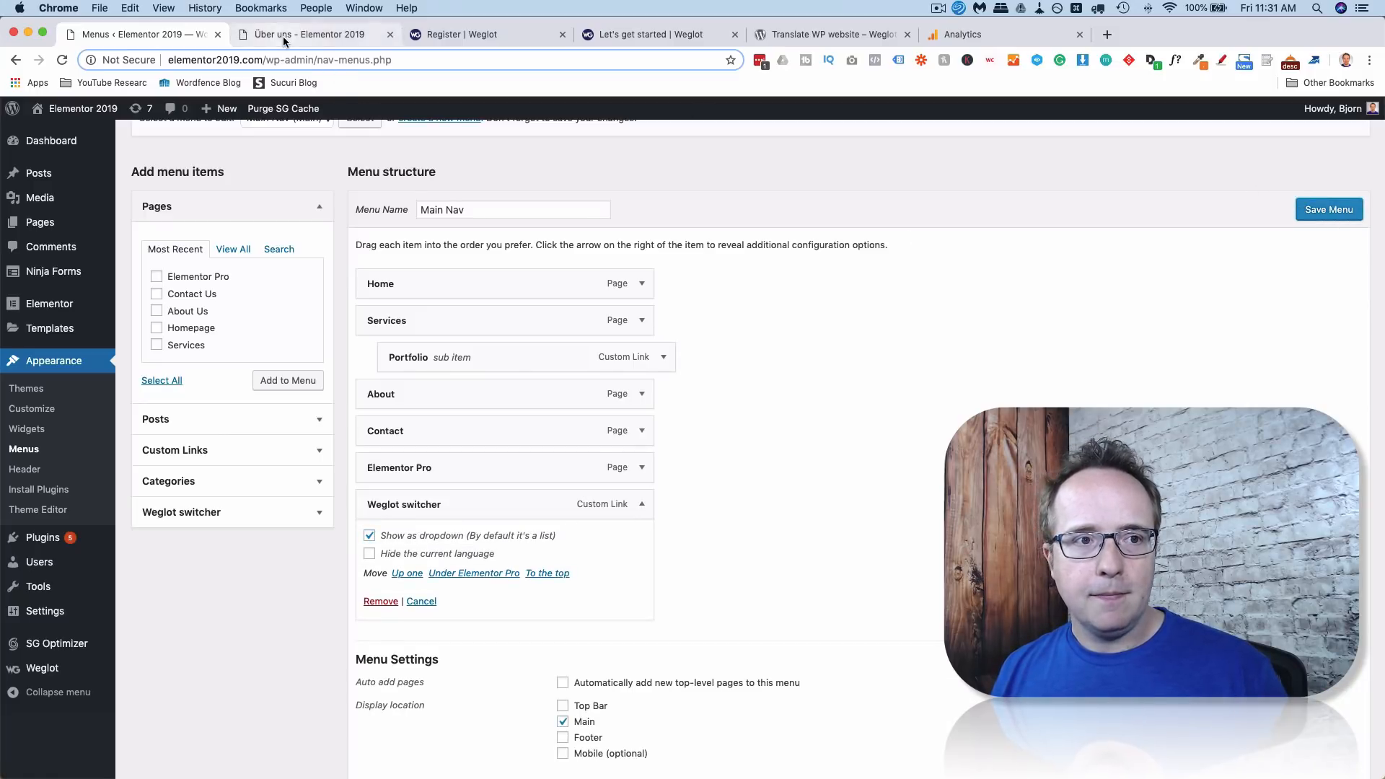
Reload the German About page and expand the language dropdown in the header navigation.
click(307, 43)
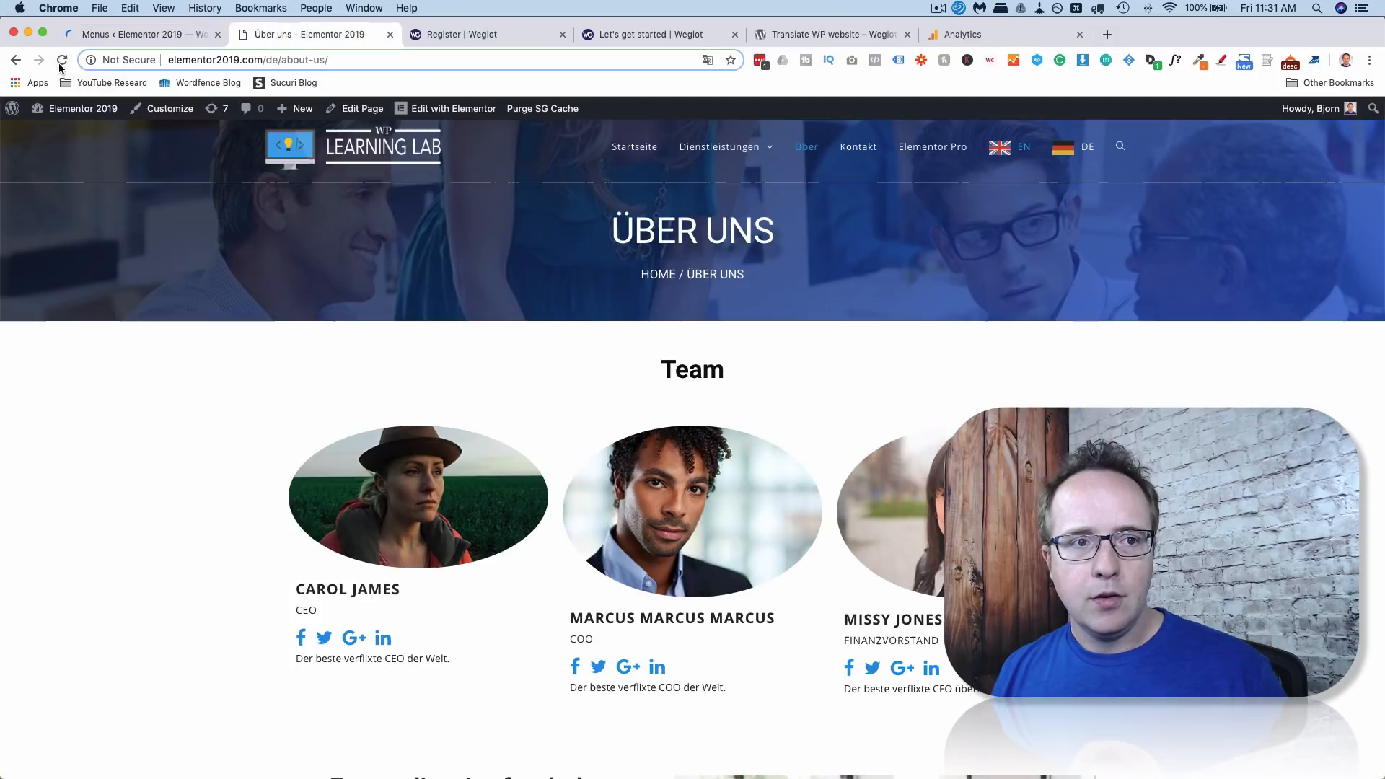
click(61, 63)
mouse_move(1067, 135)
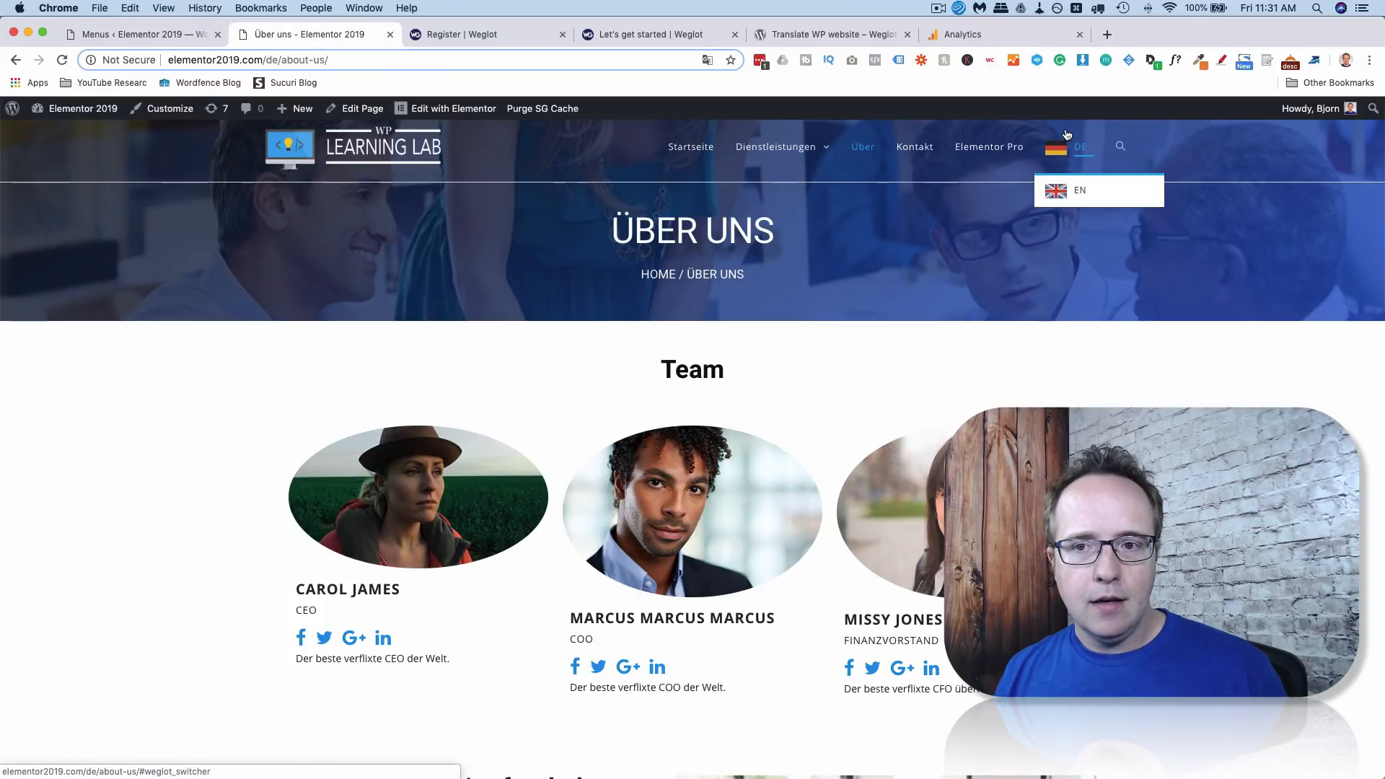
Add the Weglot Translate widget to the Footer 1 area below the Text widget.
click(152, 40)
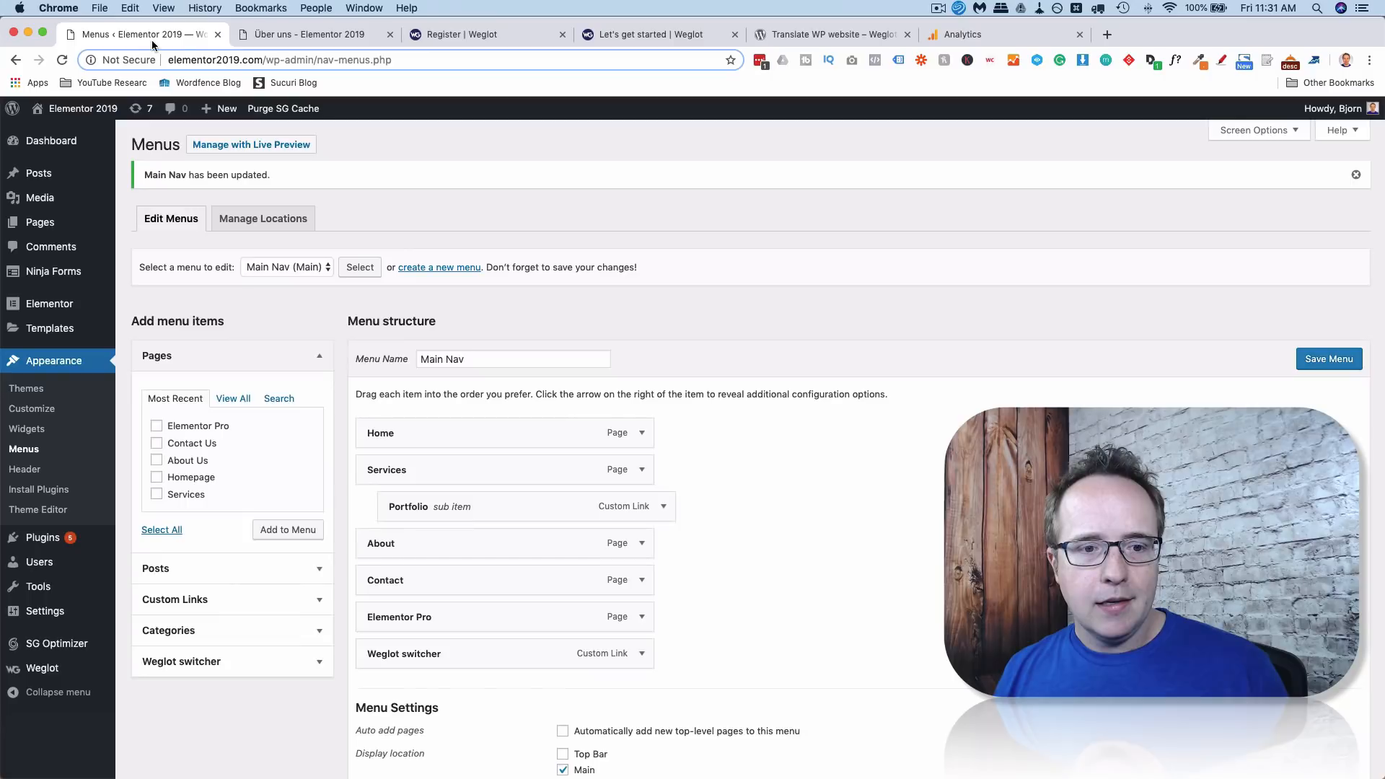
scroll(72, 400, down, 1)
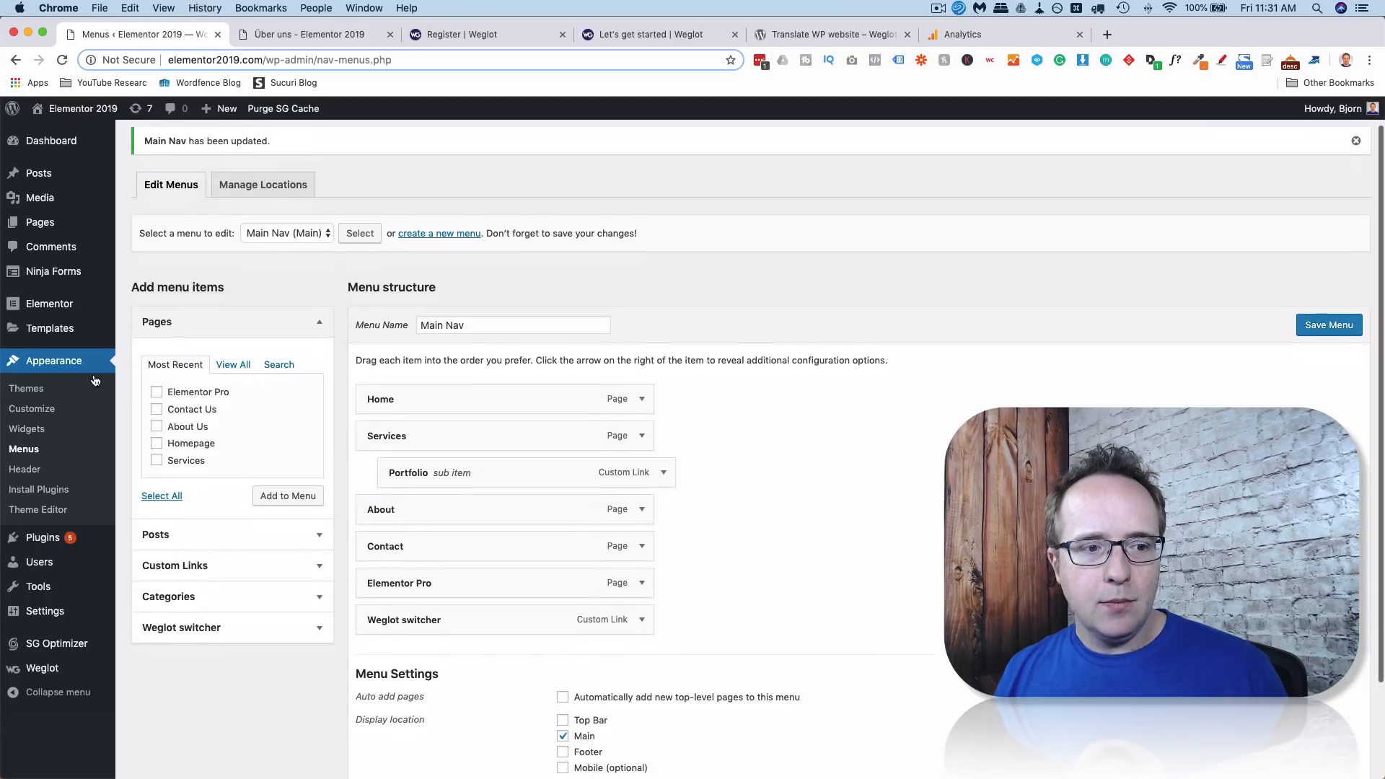
click(42, 434)
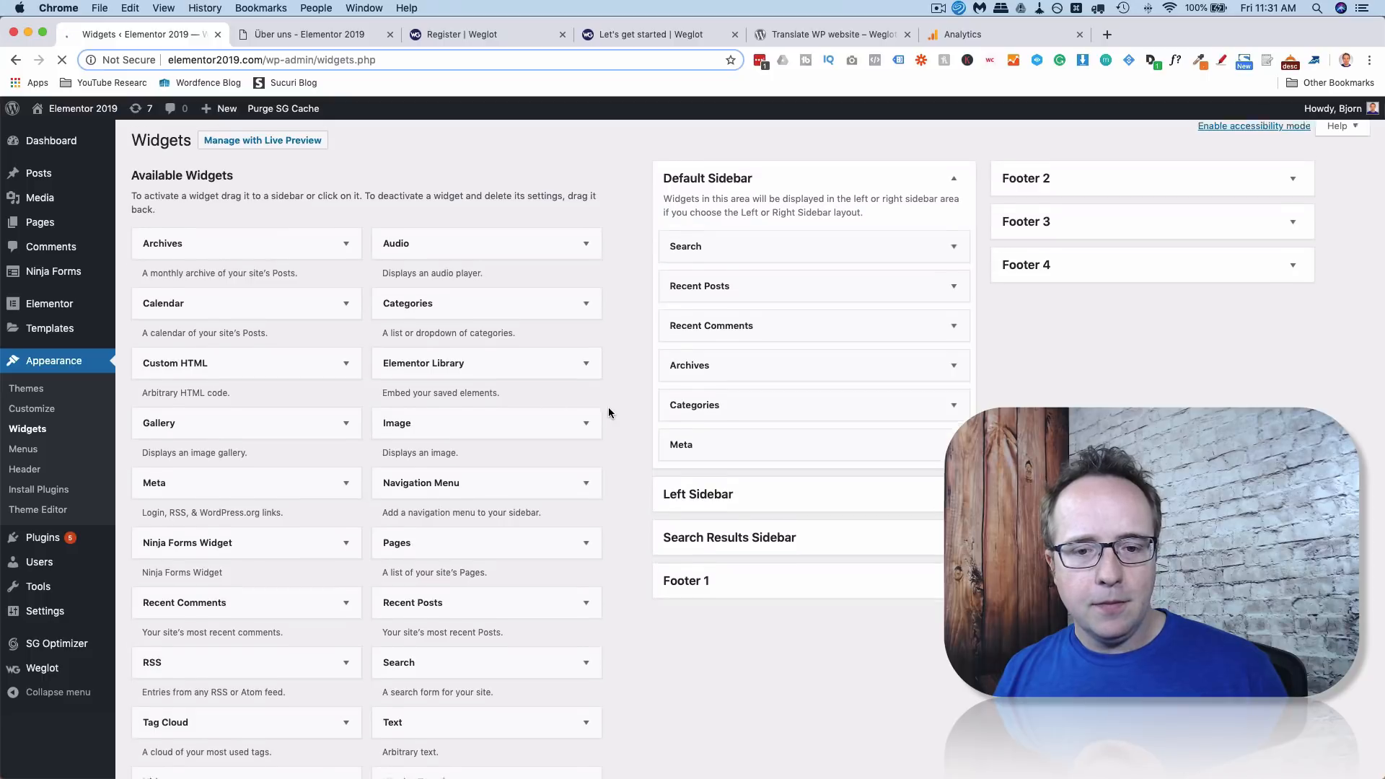
scroll(937, 419, down, 2)
click(953, 424)
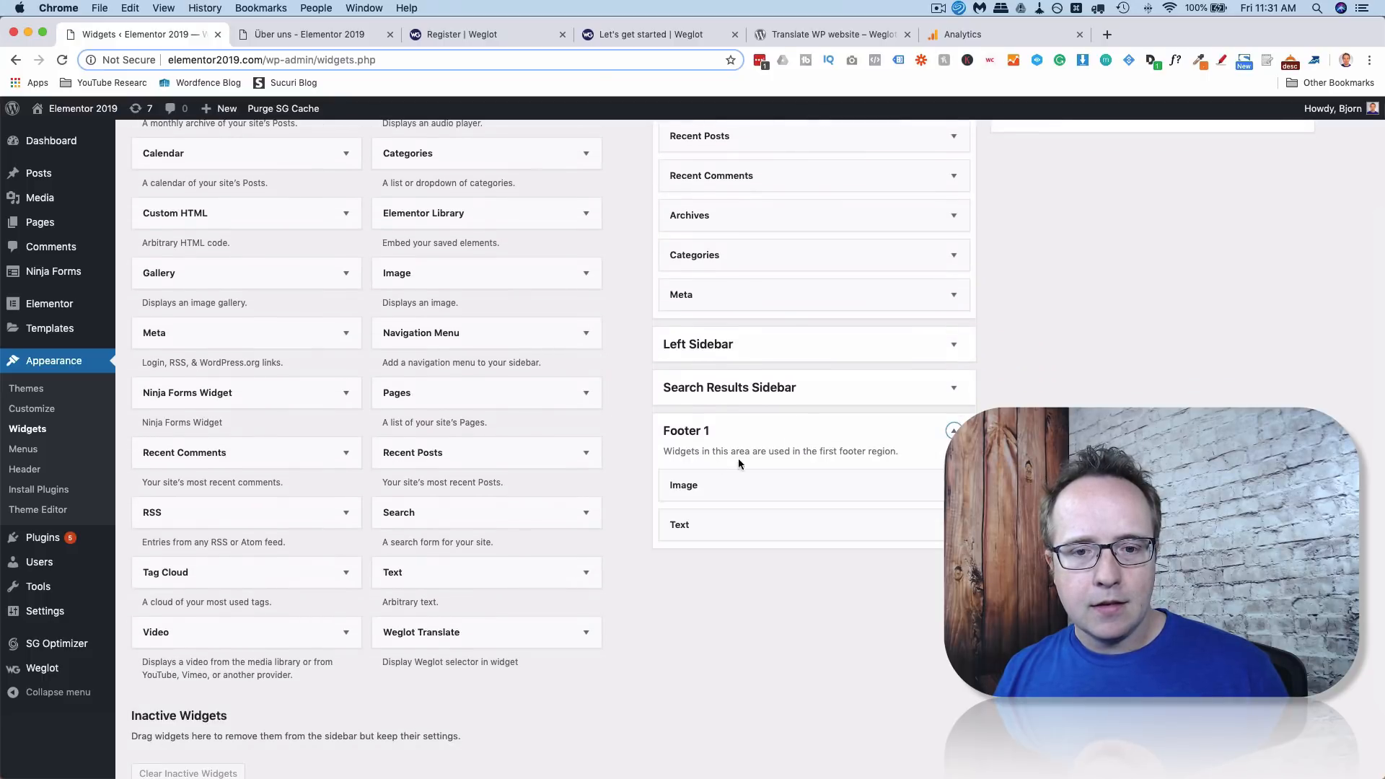
scroll(452, 495, down, 2)
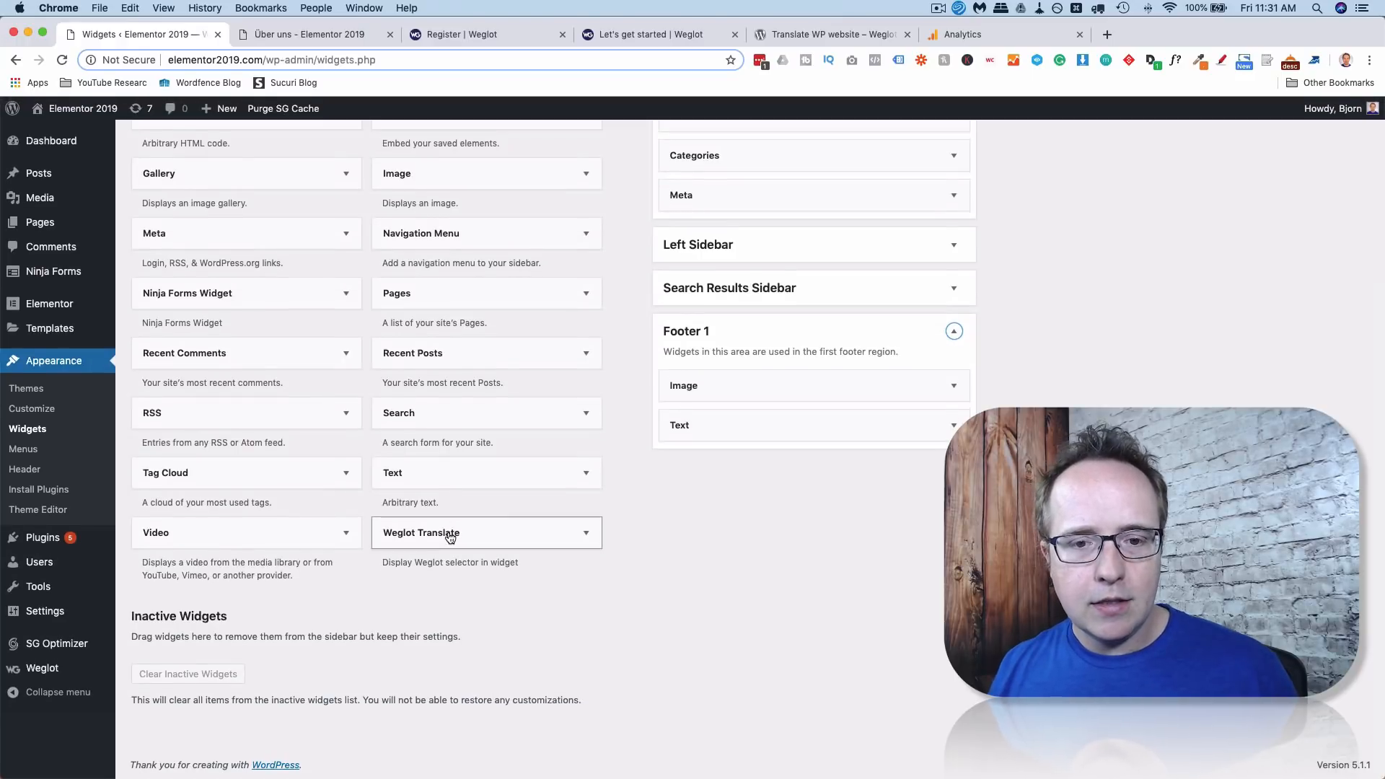
drag(448, 532, 779, 458)
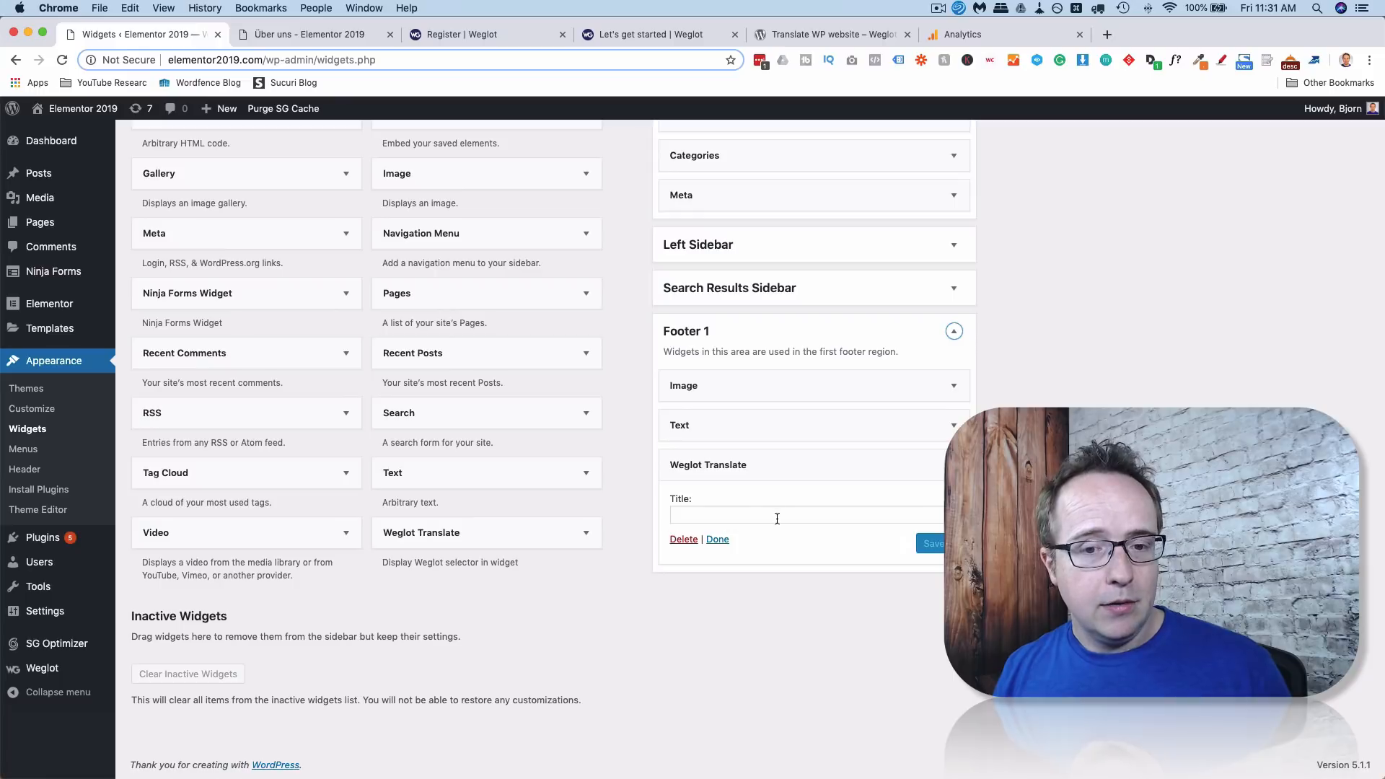
Reload the German About page, expand the language switcher in the footer's first column, and look over the page again.
click(311, 34)
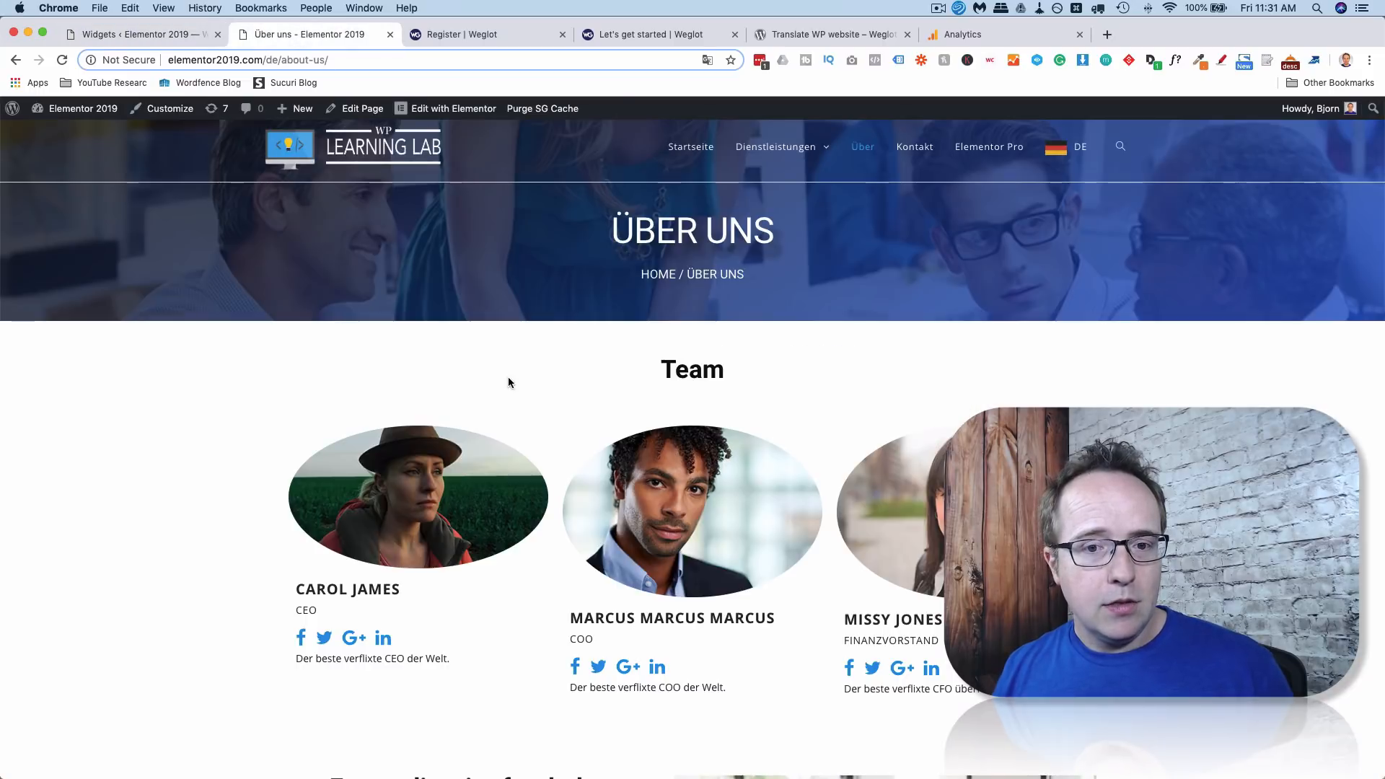
scroll(508, 377, down, 5)
scroll(508, 381, down, 8)
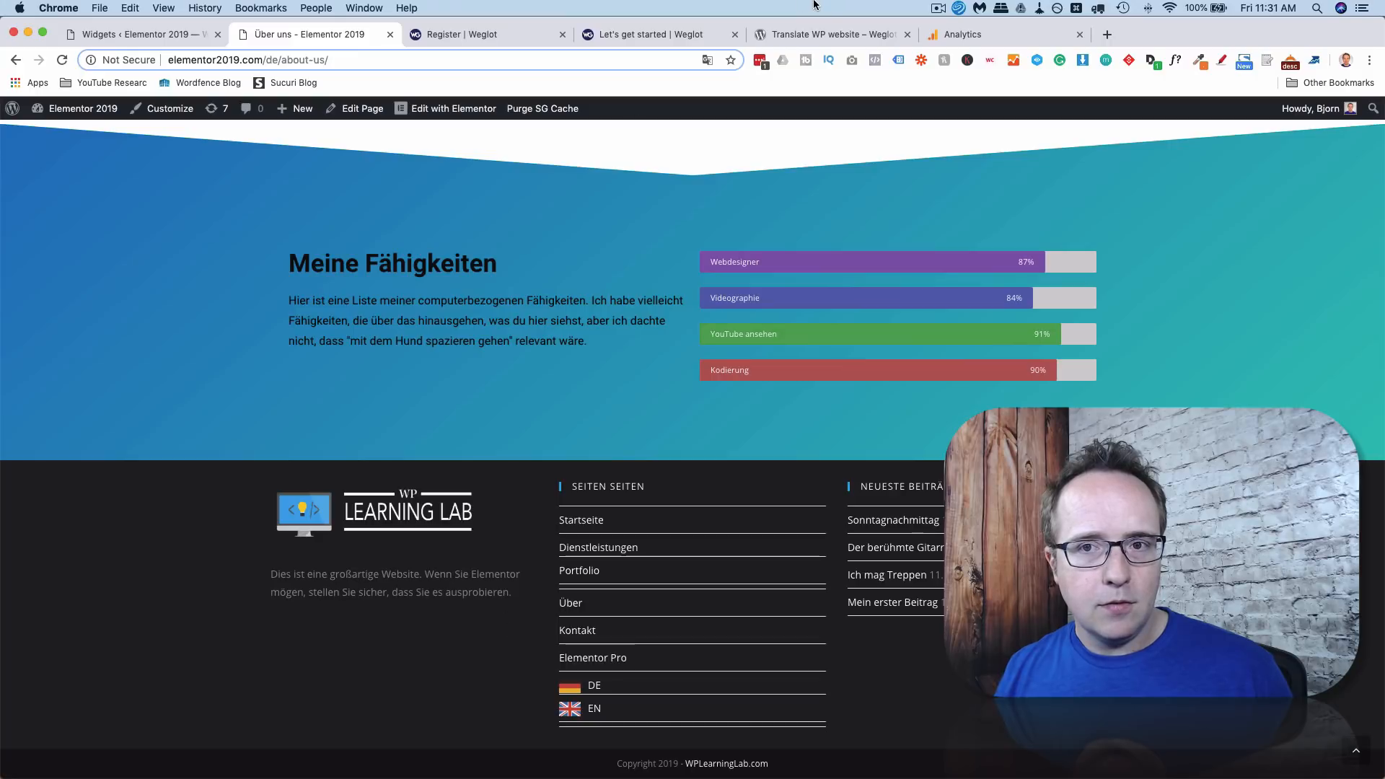
click(63, 62)
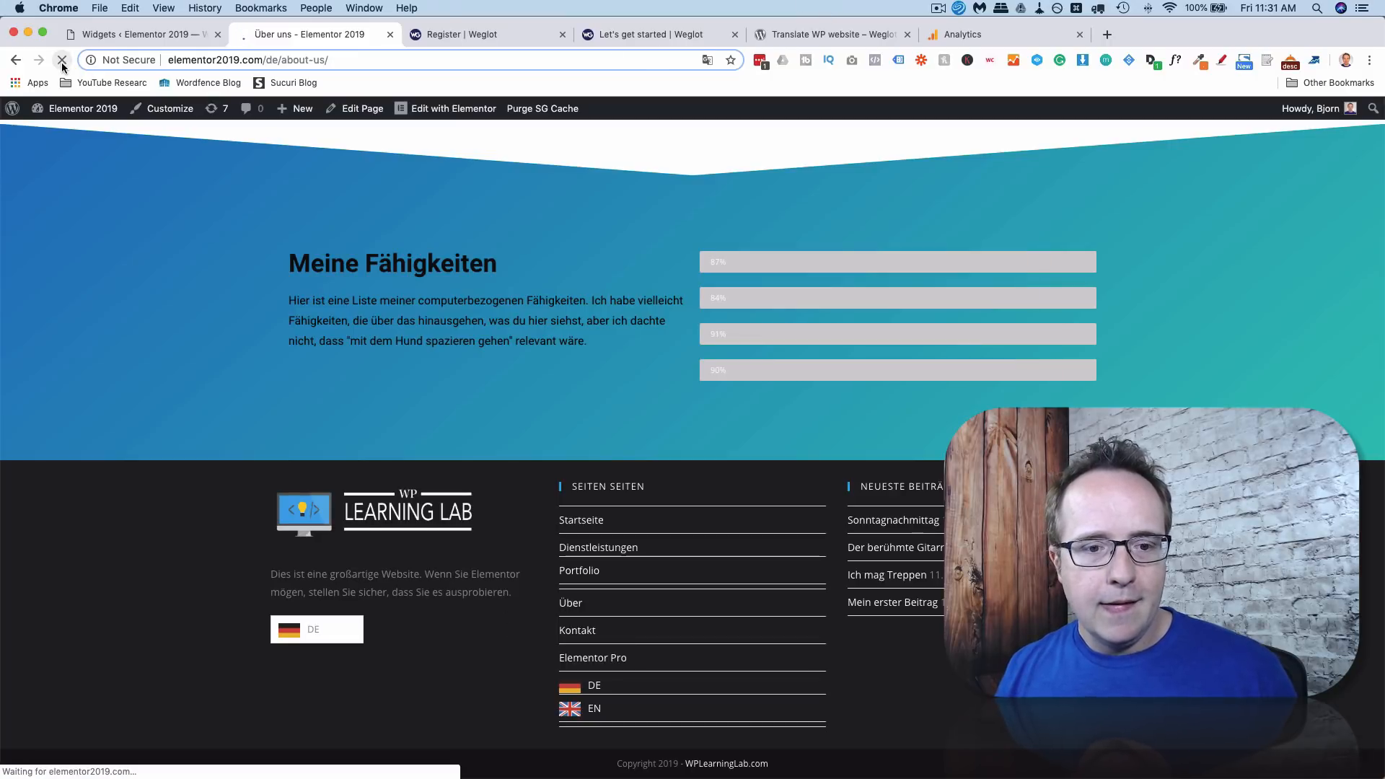
click(352, 628)
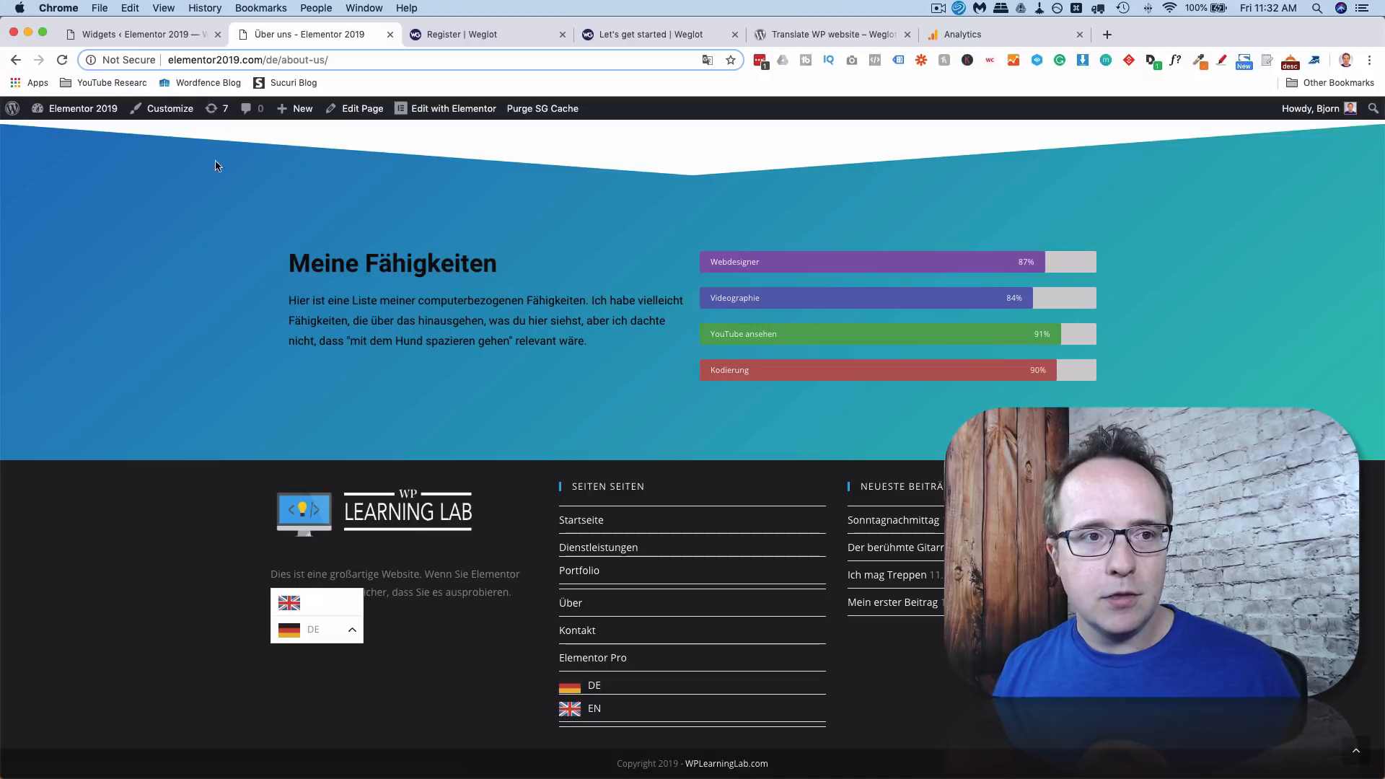
scroll(407, 265, up, 15)
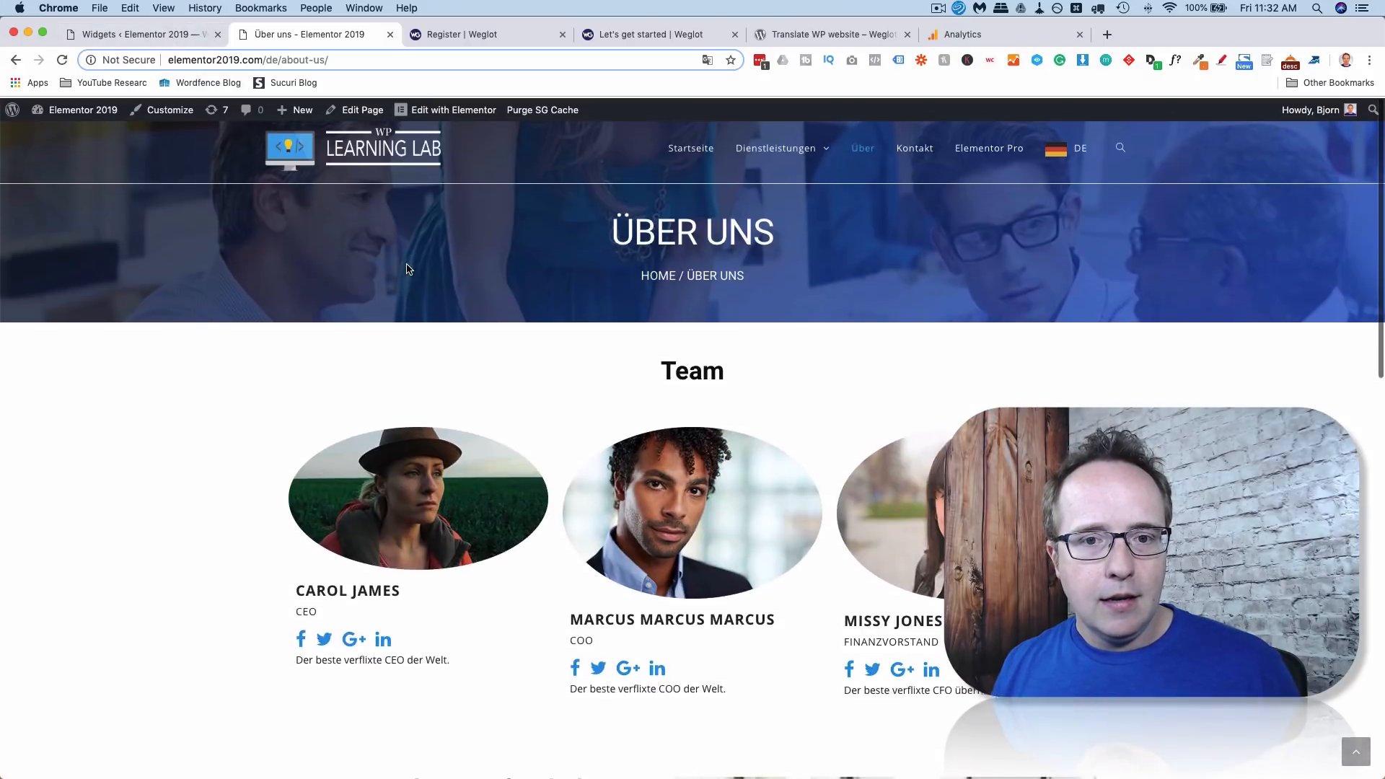
scroll(405, 262, down, 3)
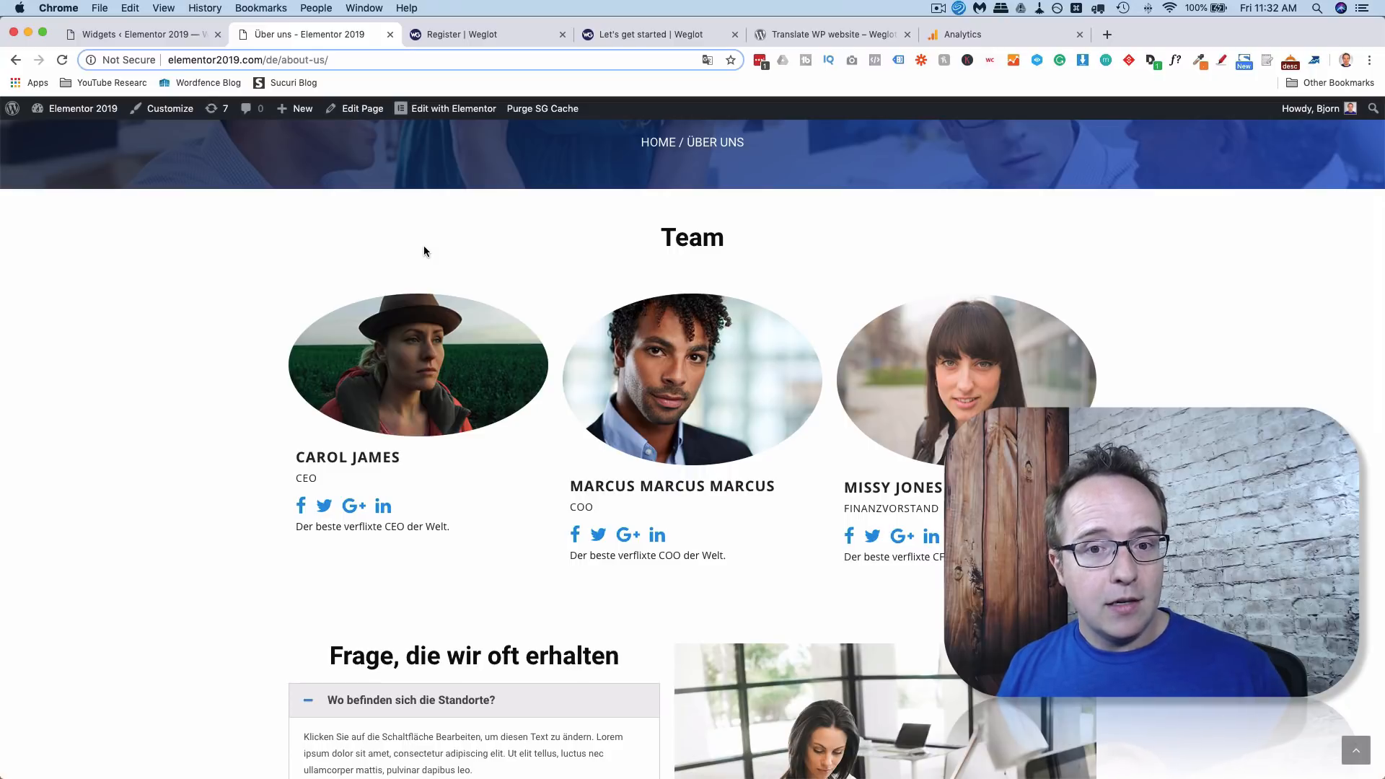
Open the About page for editing with Elementor in a new tab, and copy the shortcode [weglot_switcher] from the Weglot settings.
super+click(437, 111)
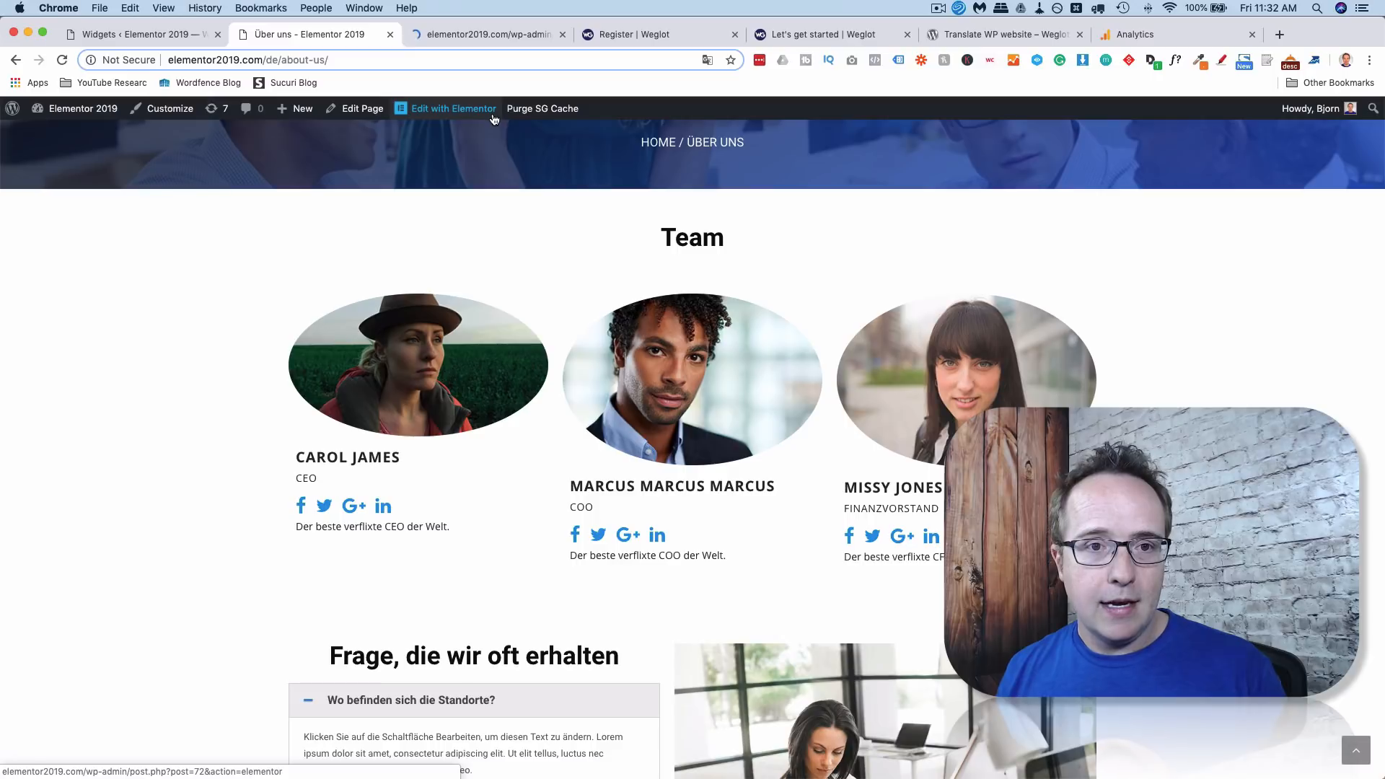
click(491, 32)
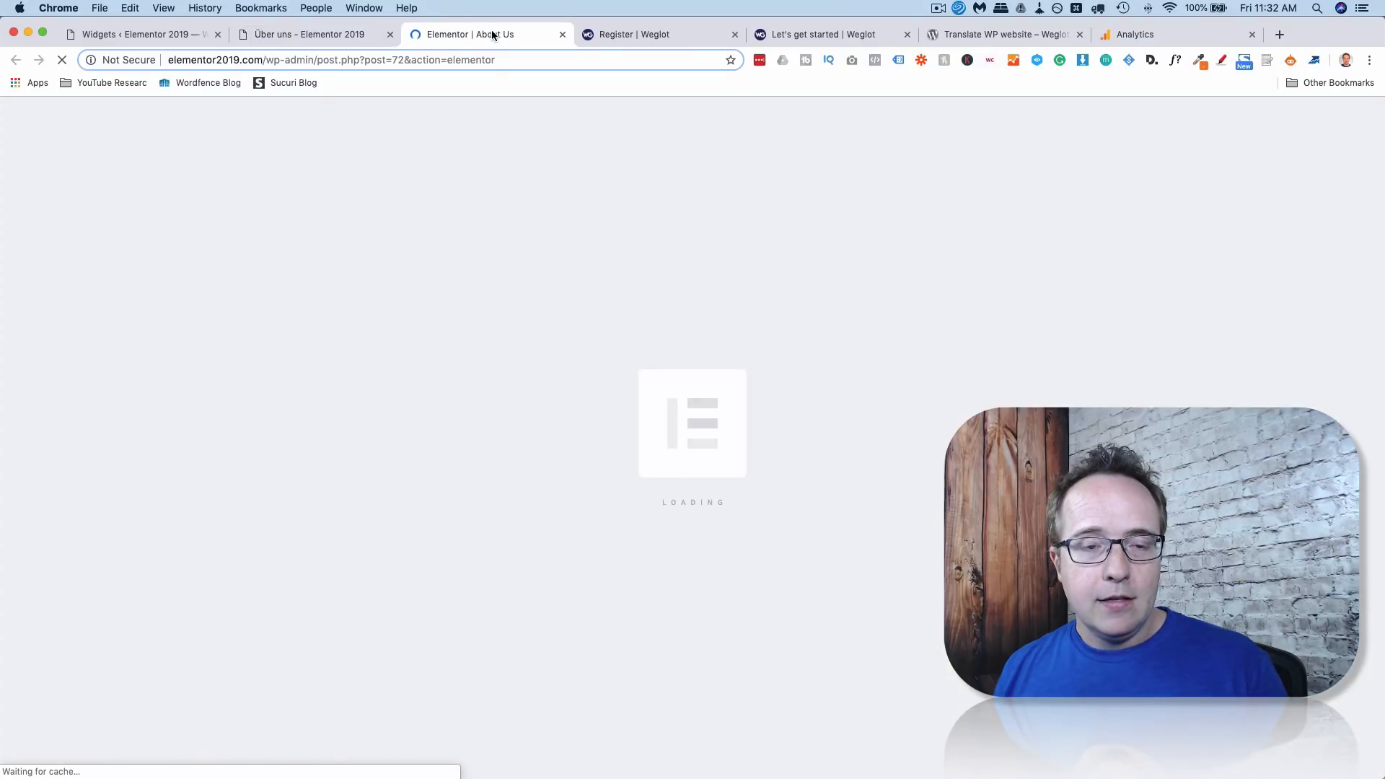
click(179, 34)
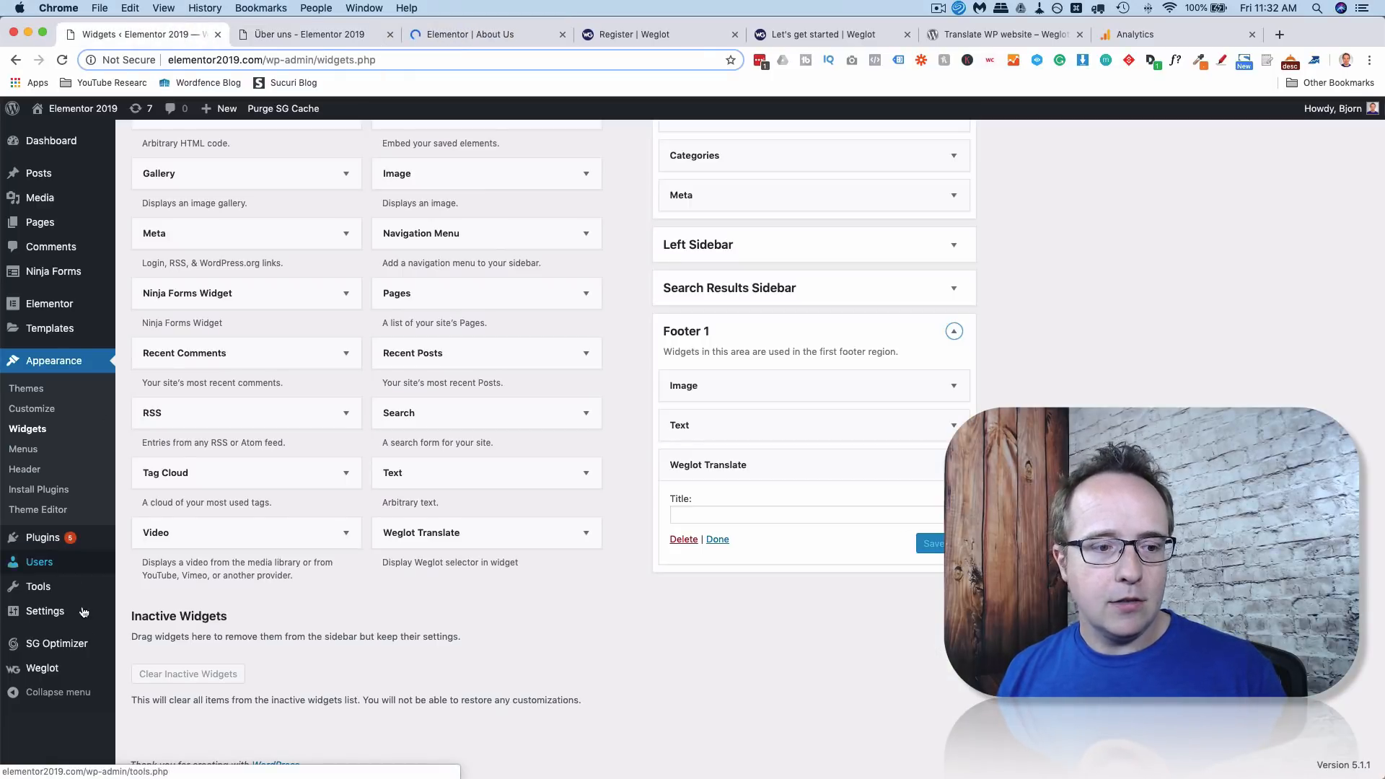
click(49, 670)
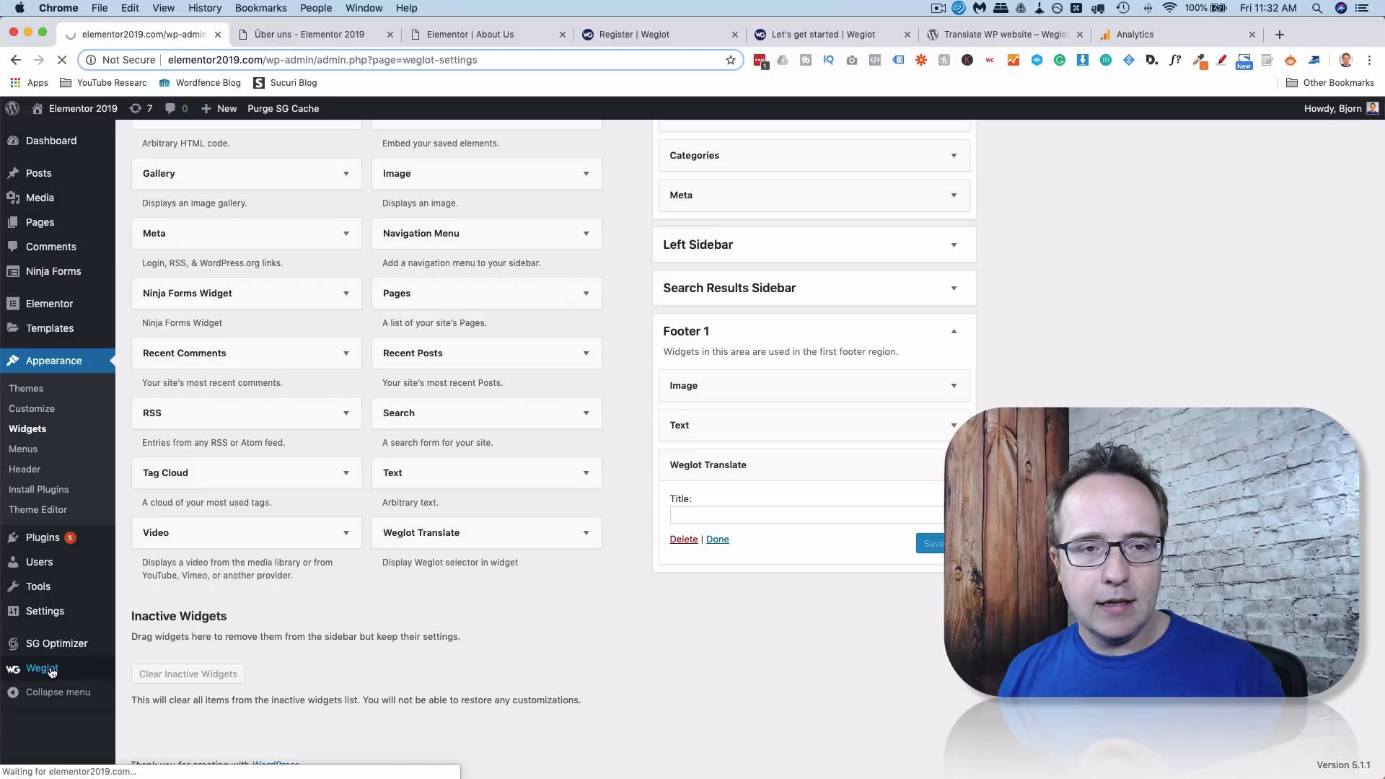
scroll(366, 348, down, 10)
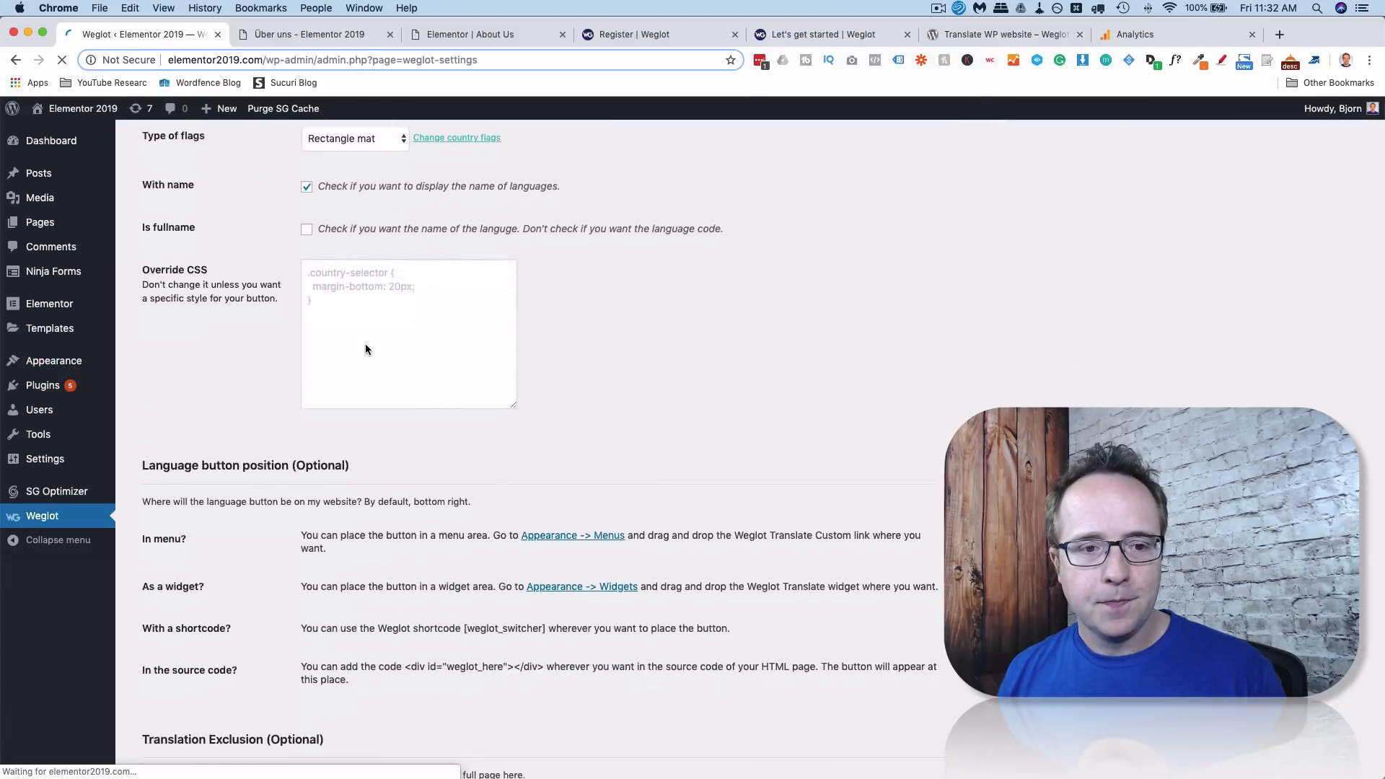
scroll(366, 348, down, 2)
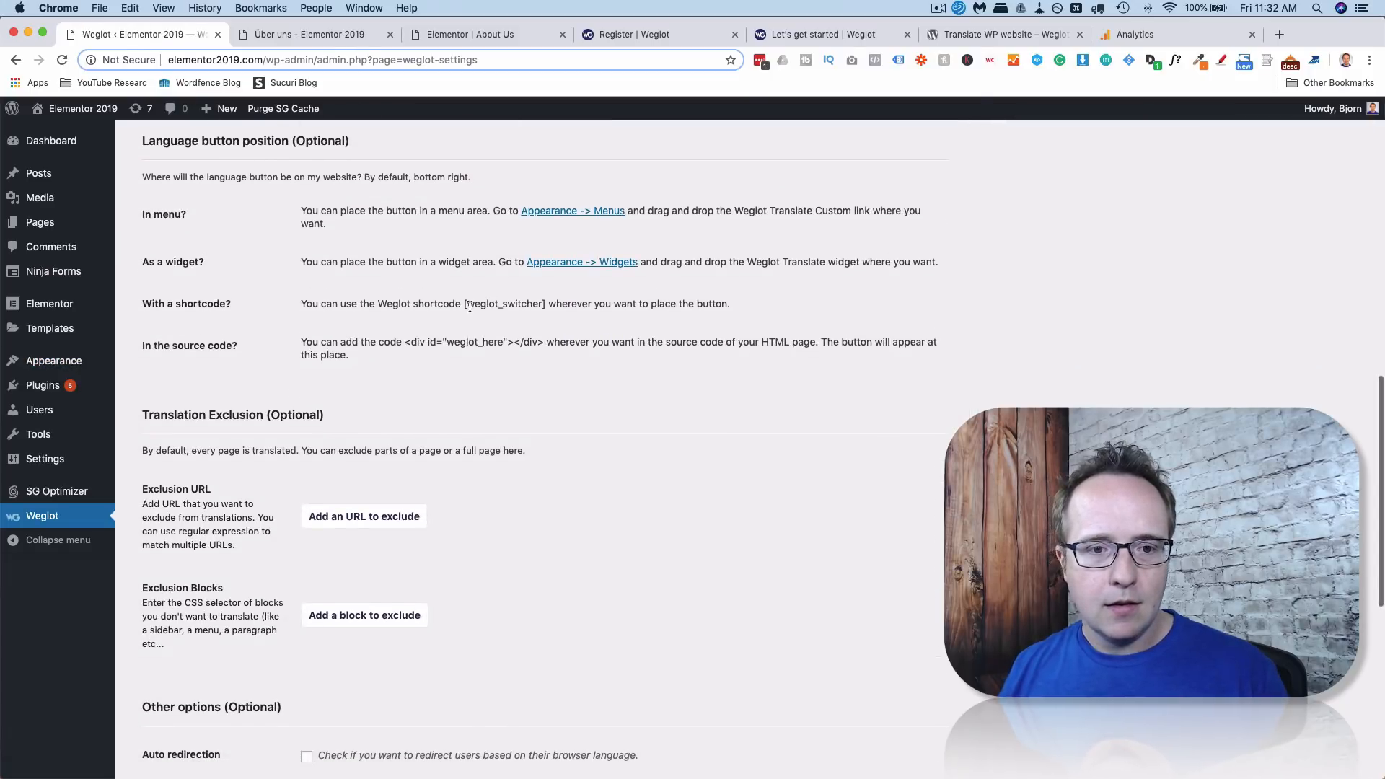
drag(464, 305, 531, 306)
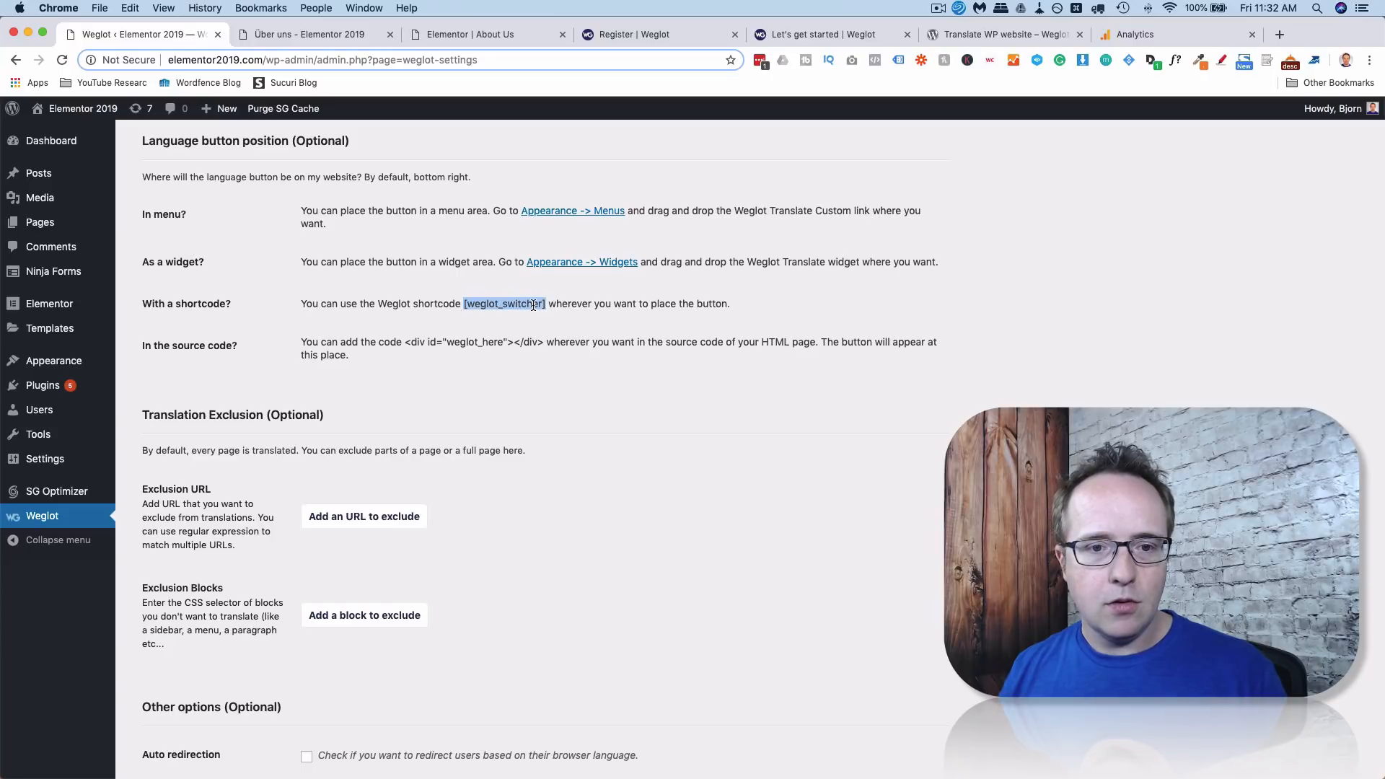
right_click(532, 305)
click(555, 335)
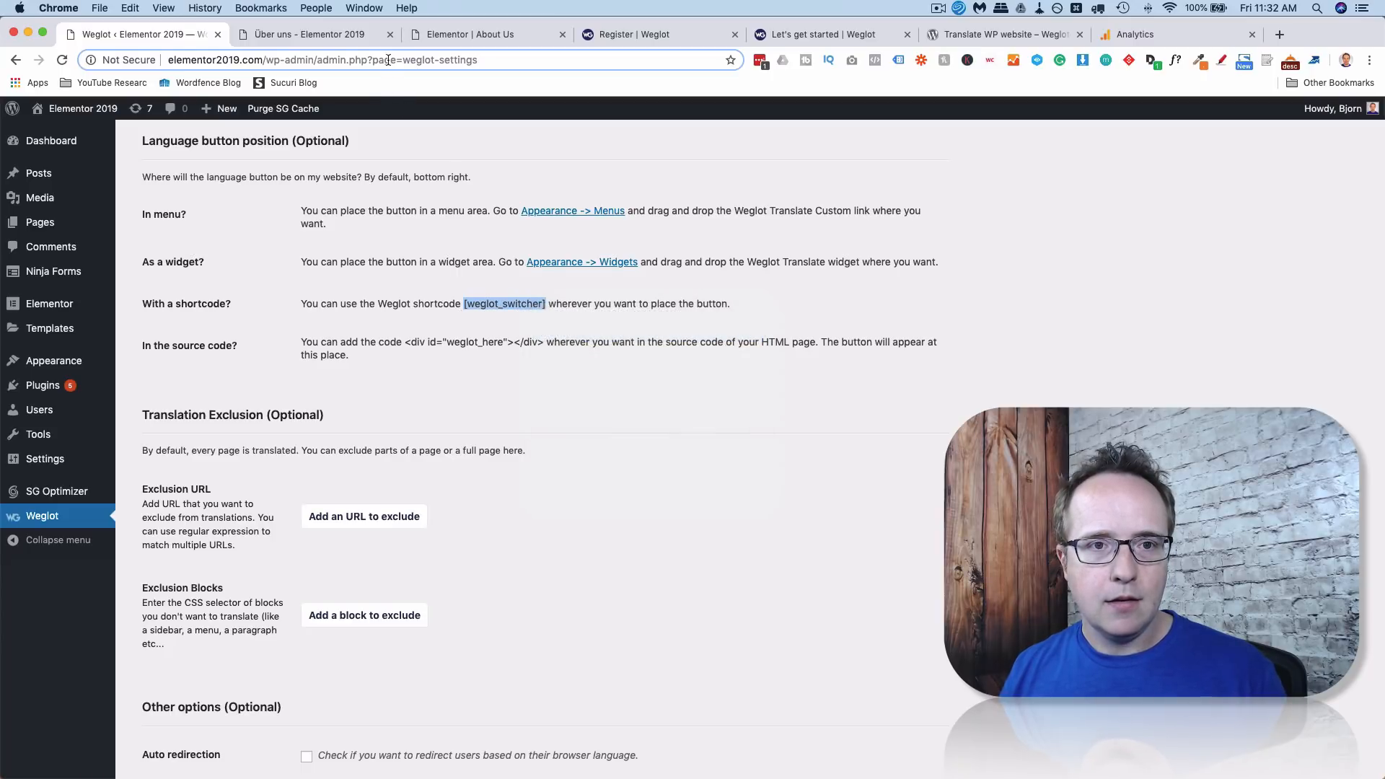
Add a Shortcode widget below the breadcrumb in the About page's banner and fill it with [weglot_switcher].
click(456, 37)
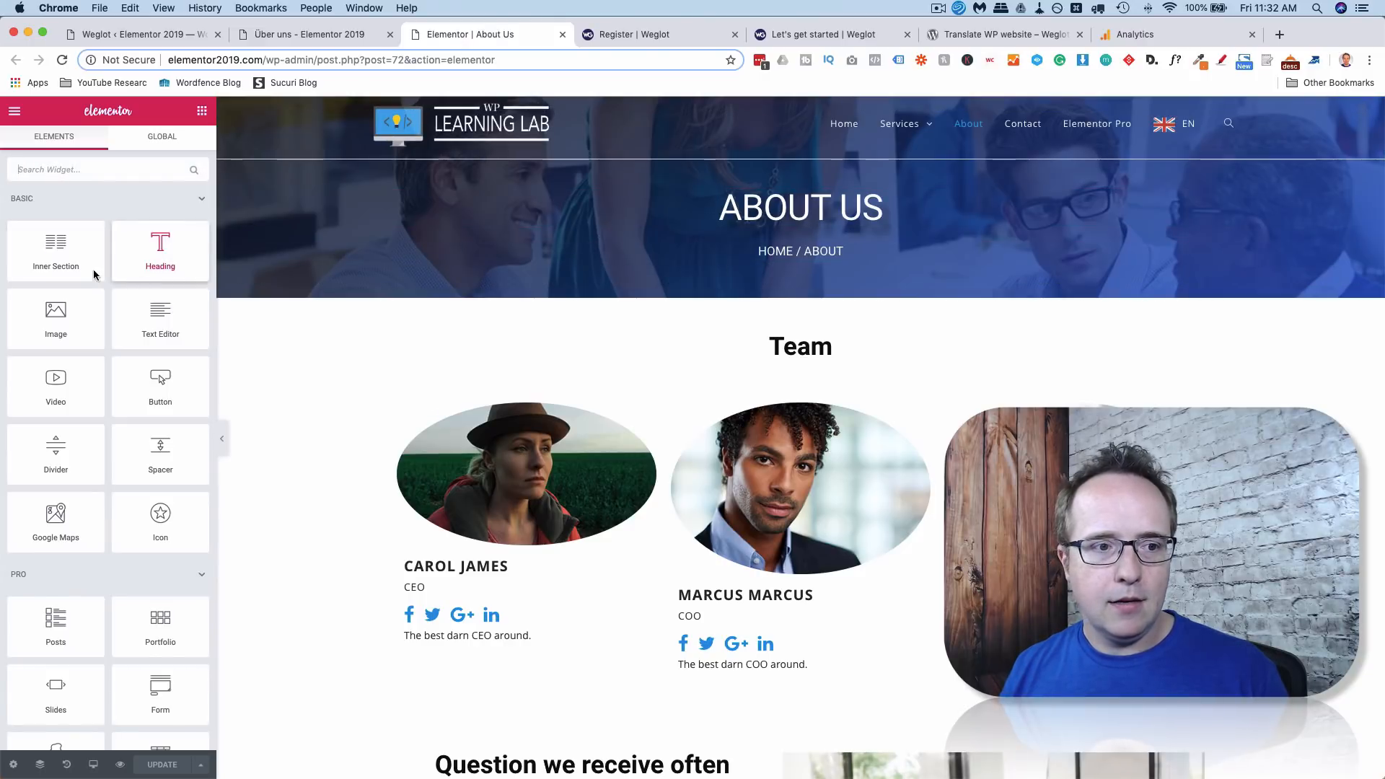
click(144, 174)
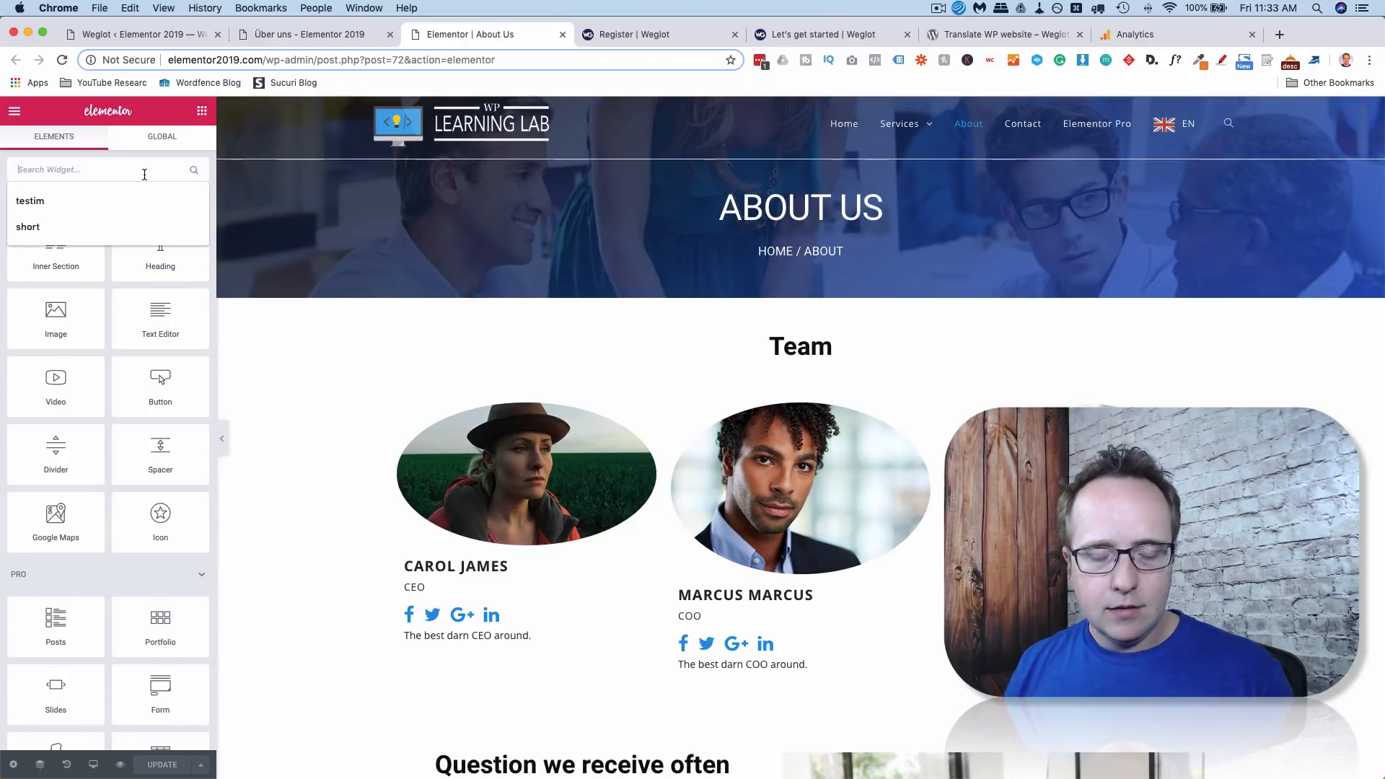
text(short)
drag(55, 216, 798, 272)
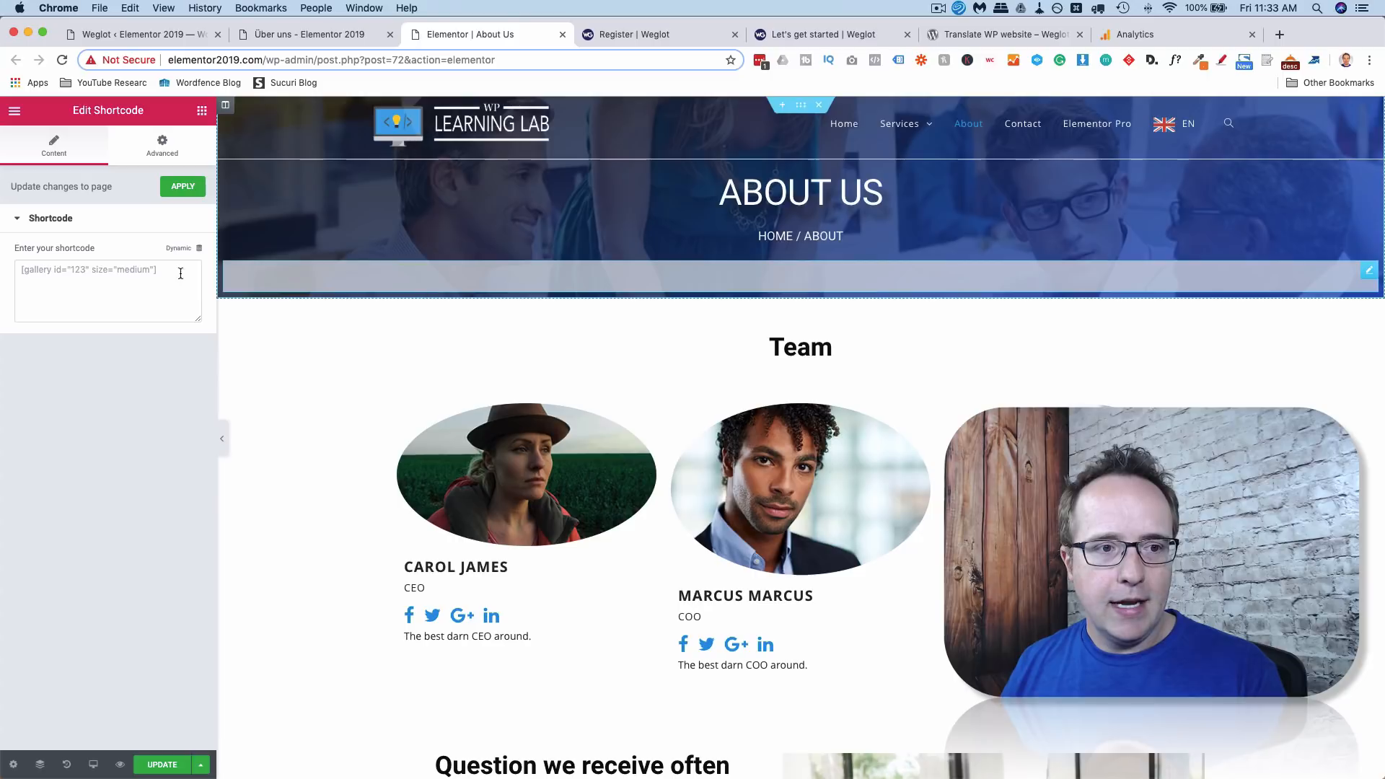
click(139, 283)
key(super+v)
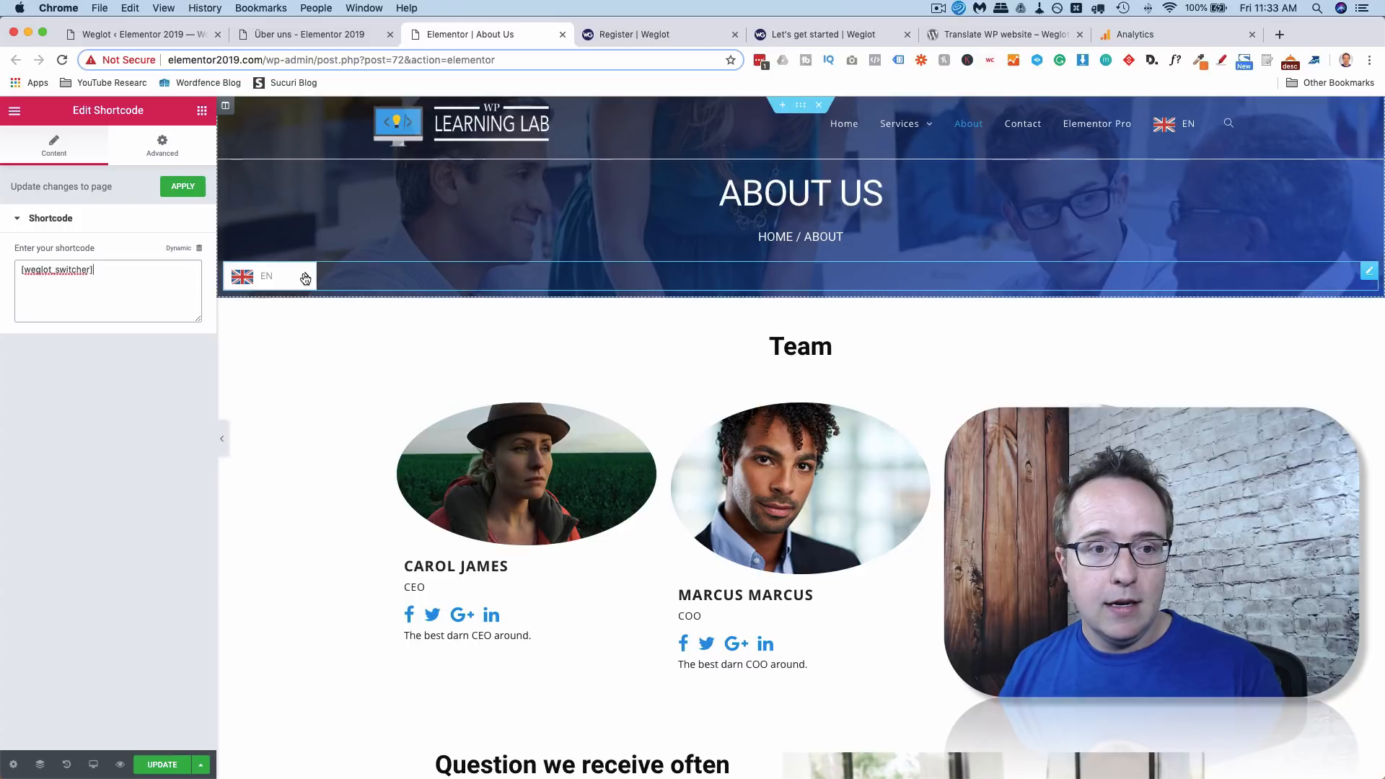
Add a Text Editor widget below the Shortcode widget in the banner and replace its text with [weglot_switcher].
click(201, 112)
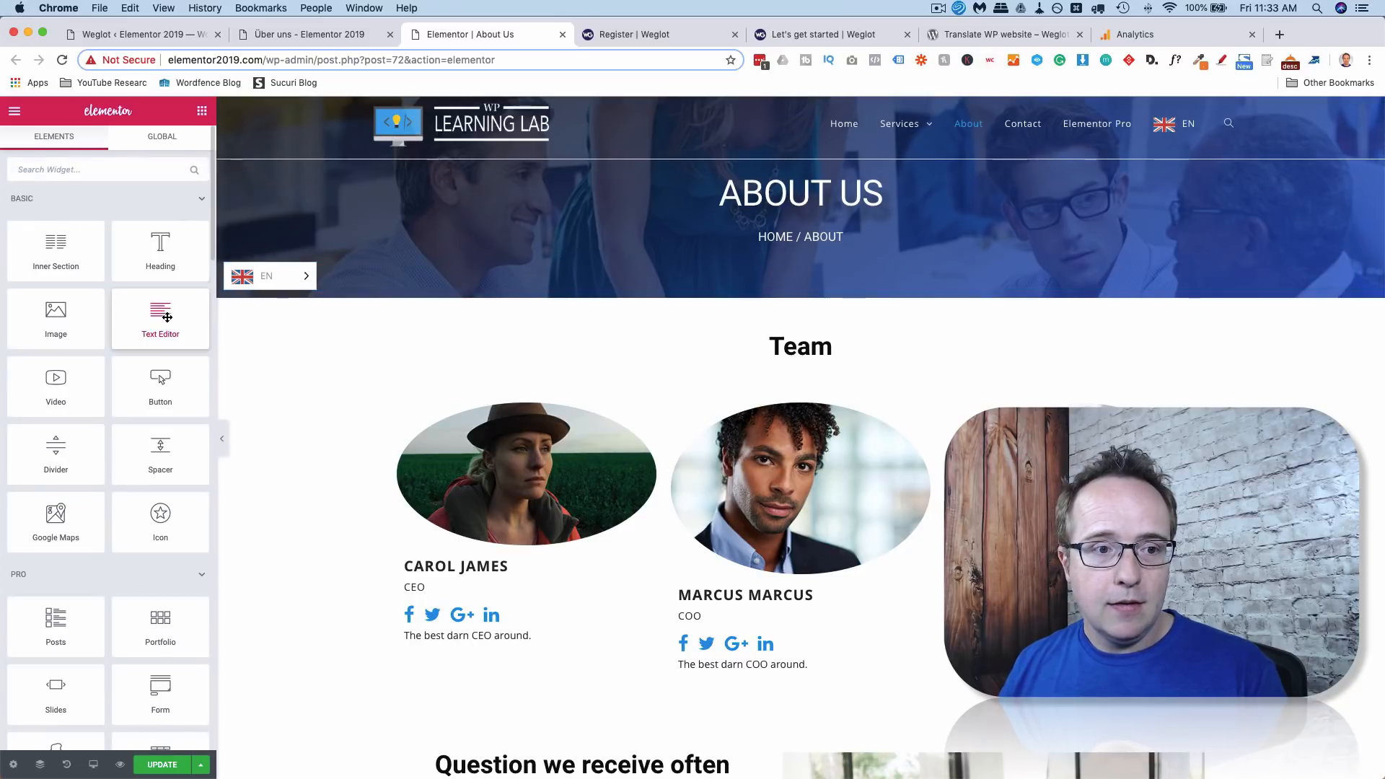
drag(160, 316, 347, 290)
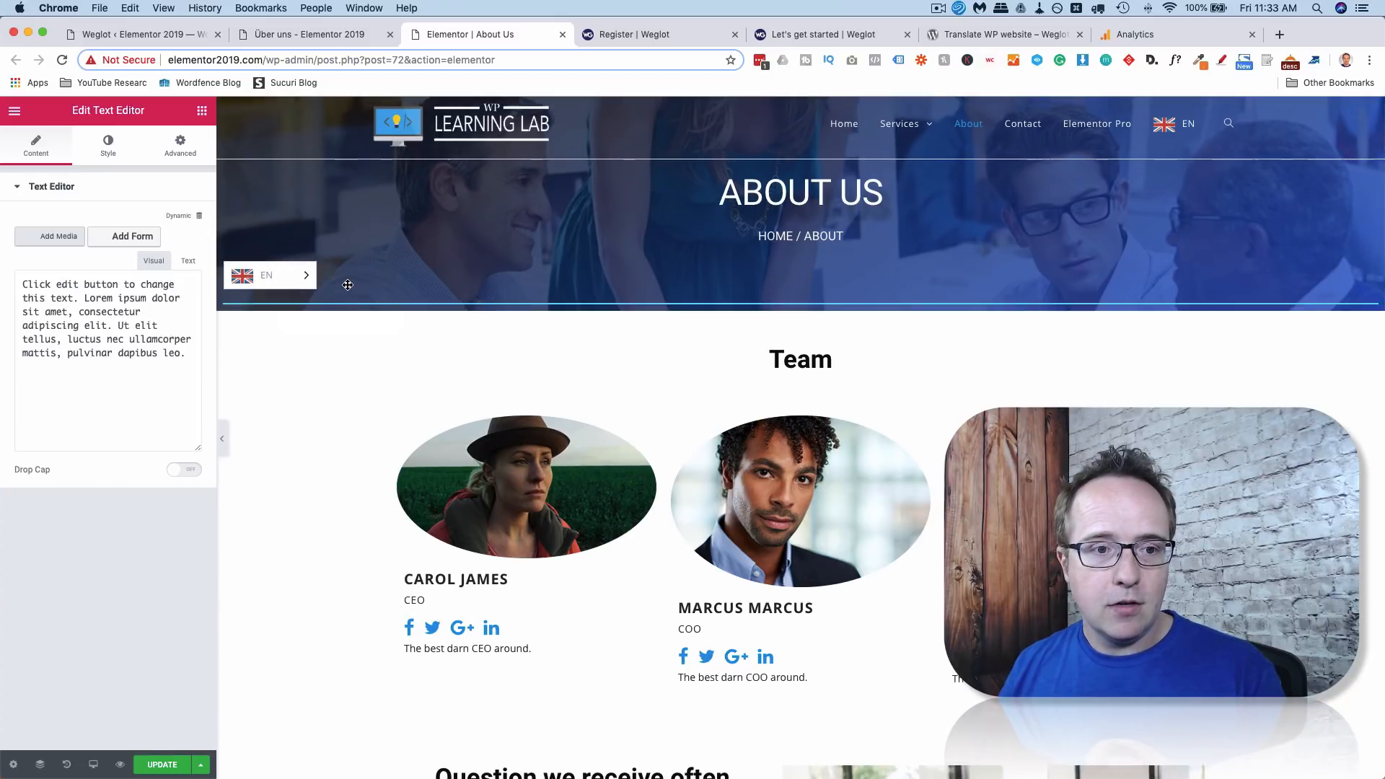
click(187, 261)
key(super+a)
key(super+v)
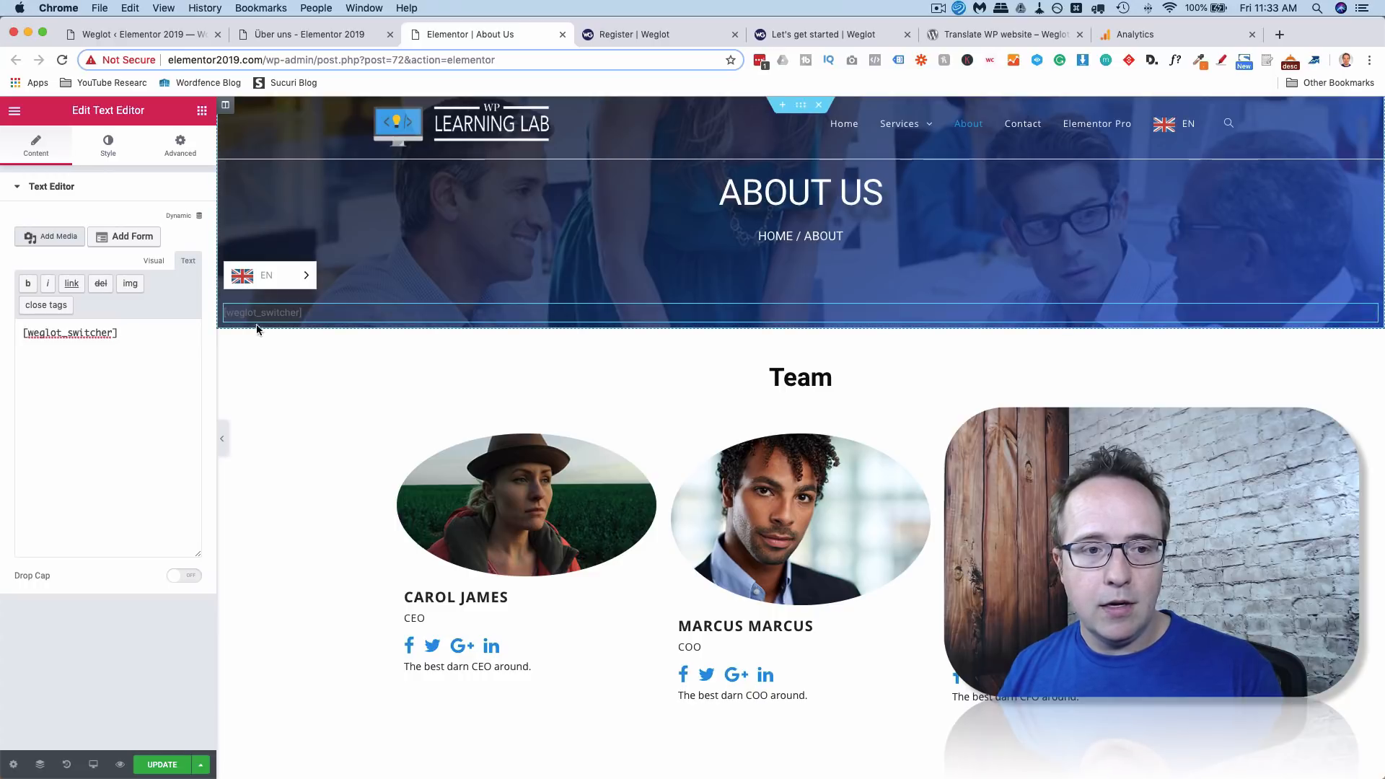
scroll(317, 349, down, 1)
scroll(316, 349, down, 3)
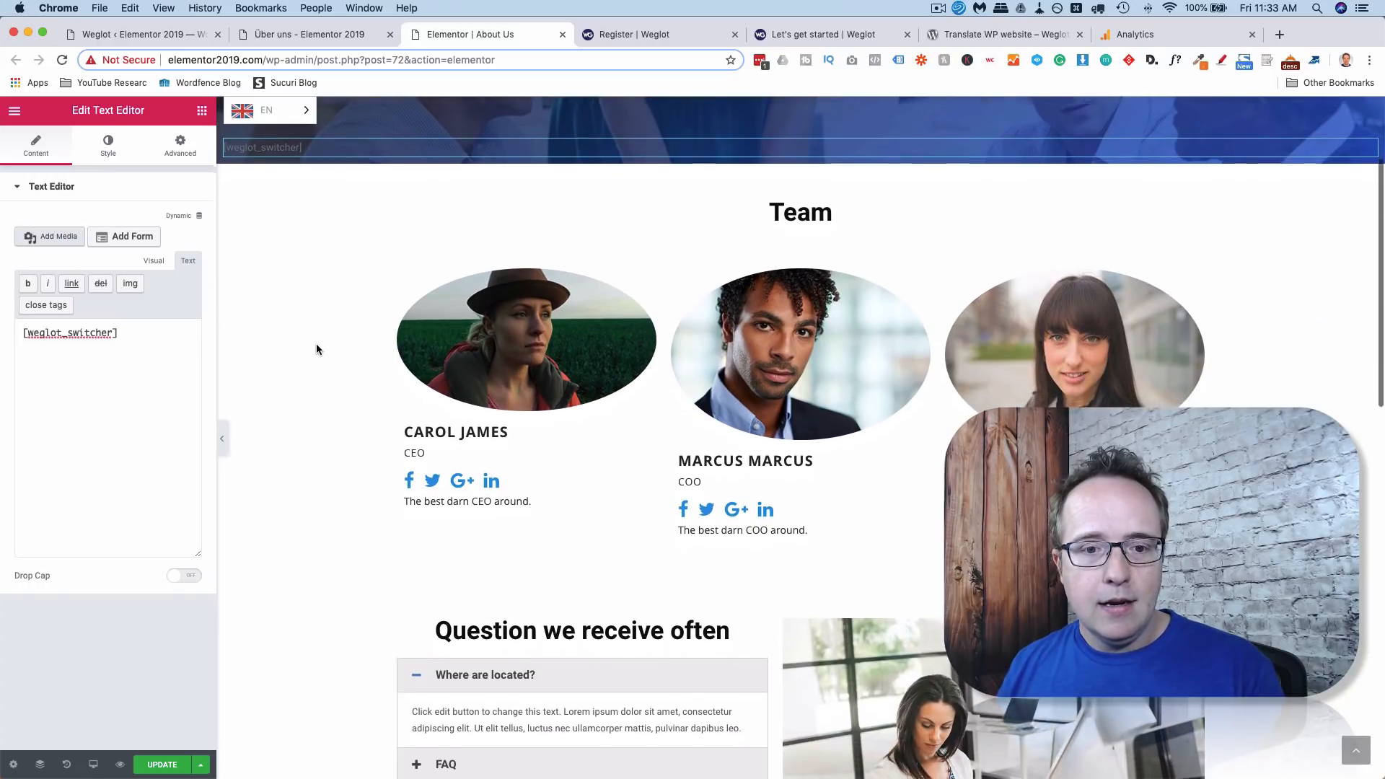
Copy the source code snippet <div id="weglot_here"></div> from the language button position section of the Weglot settings.
click(153, 36)
drag(405, 342, 541, 342)
right_click(505, 340)
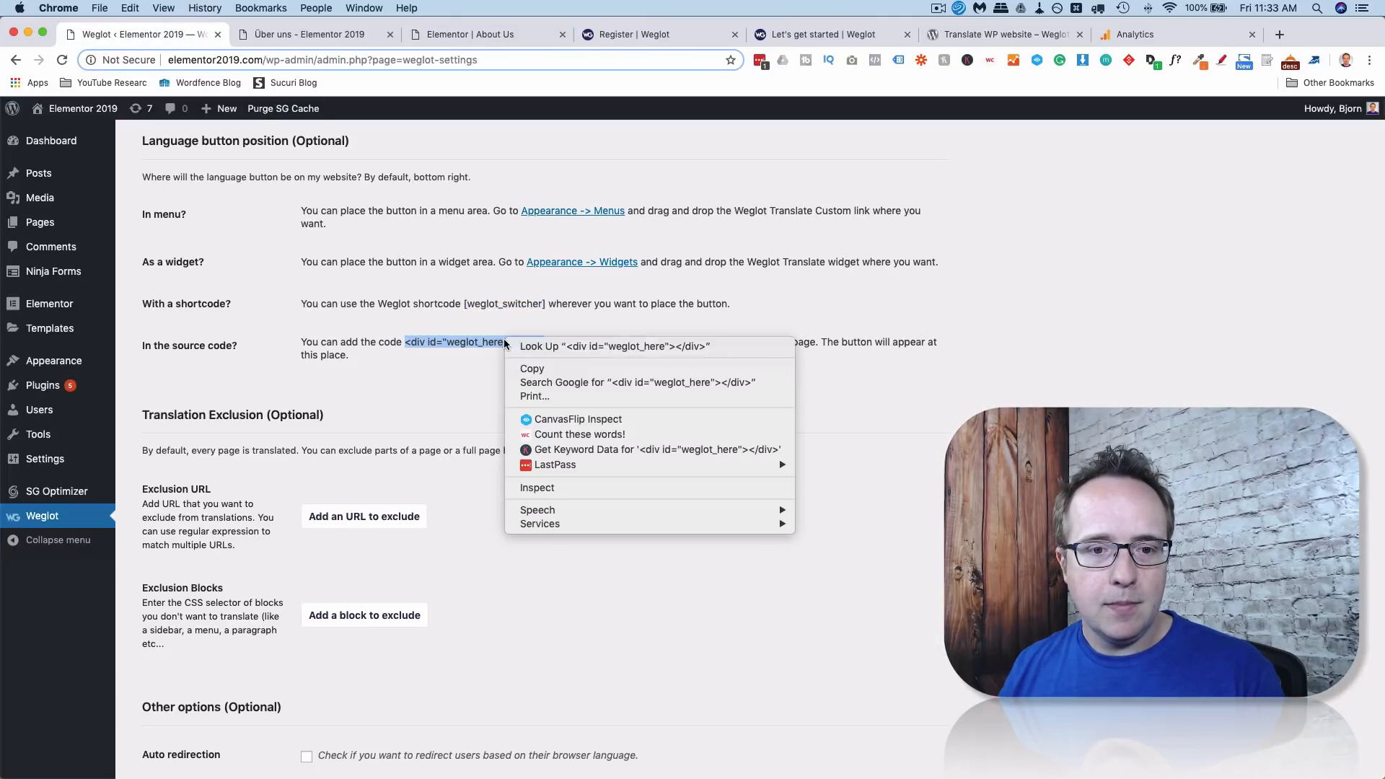
click(523, 368)
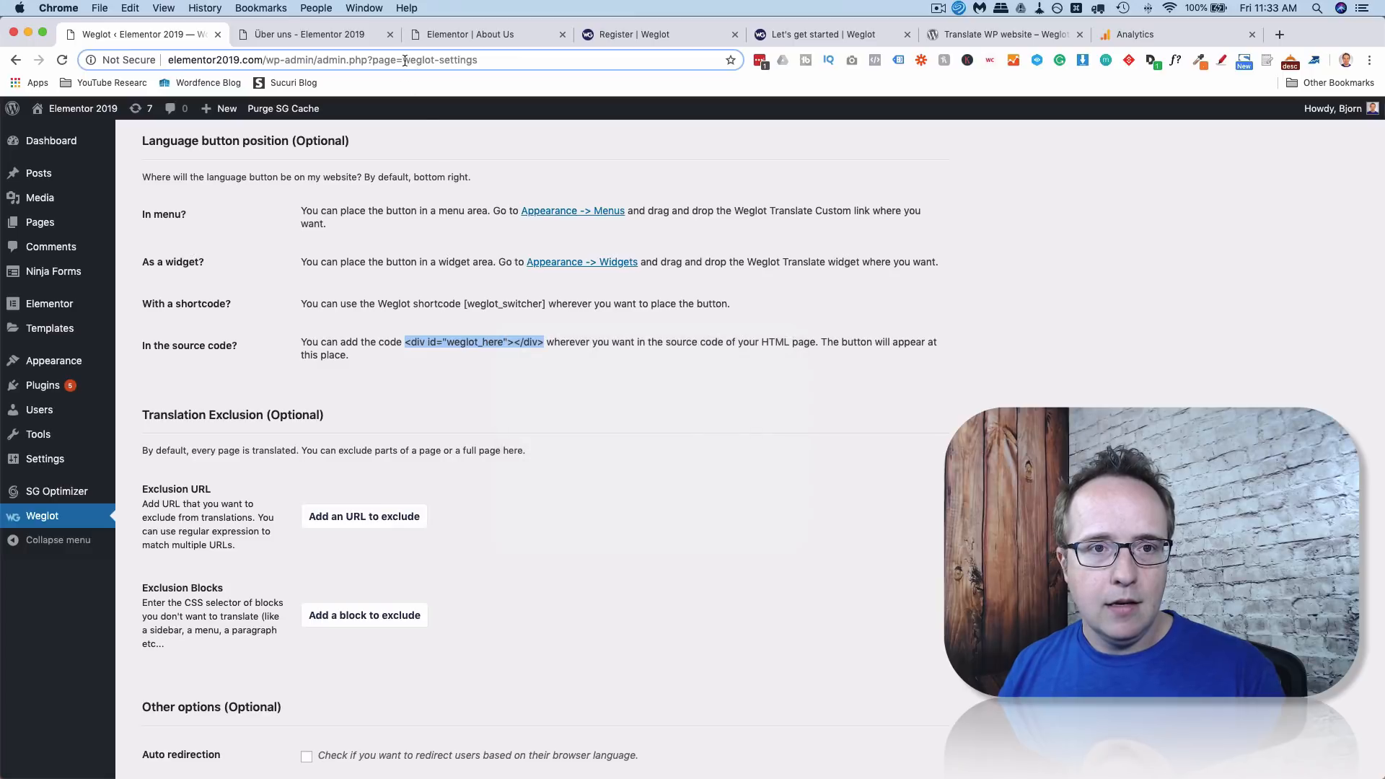
Add a Text Editor widget below the COO in the Team section, replace its HTML with <div id="weglot_here"></div>, and update the page.
click(447, 35)
scroll(577, 350, down, 5)
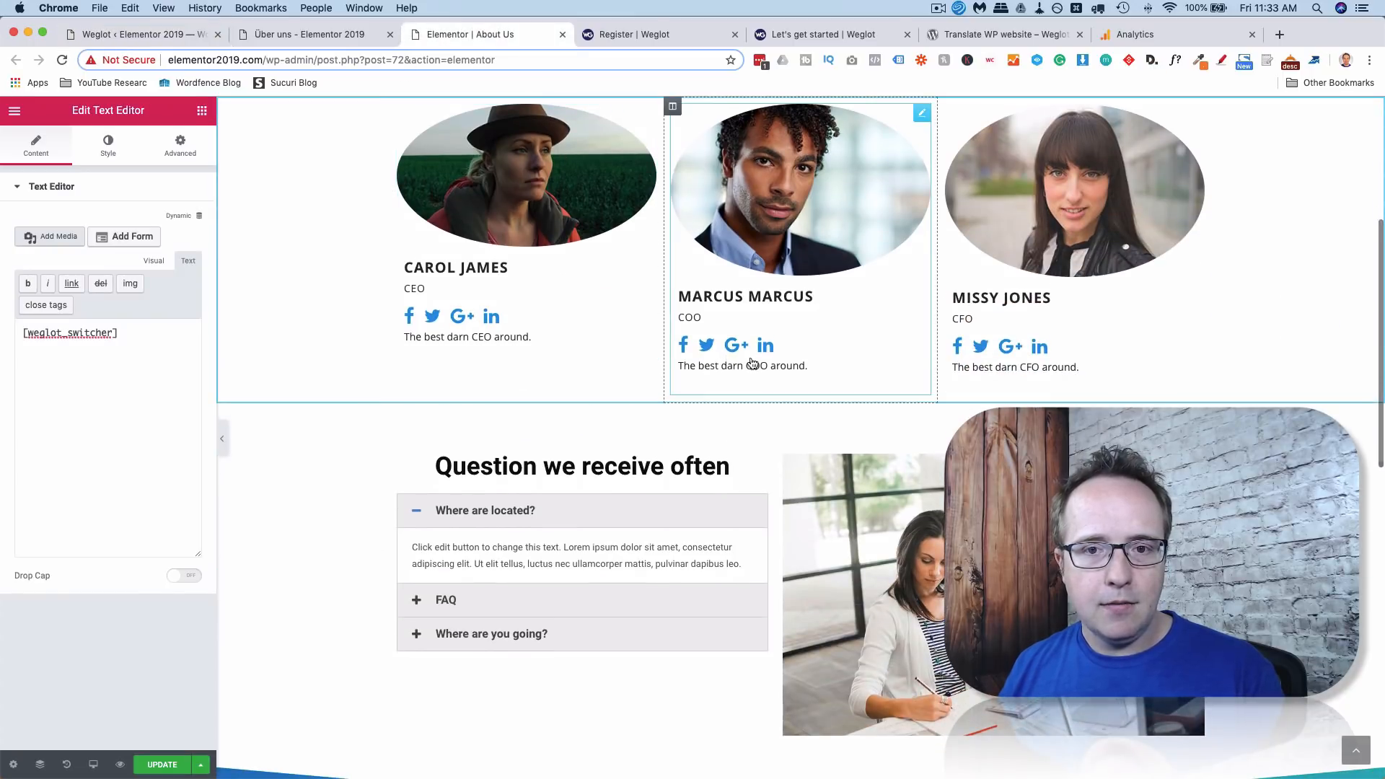
click(204, 113)
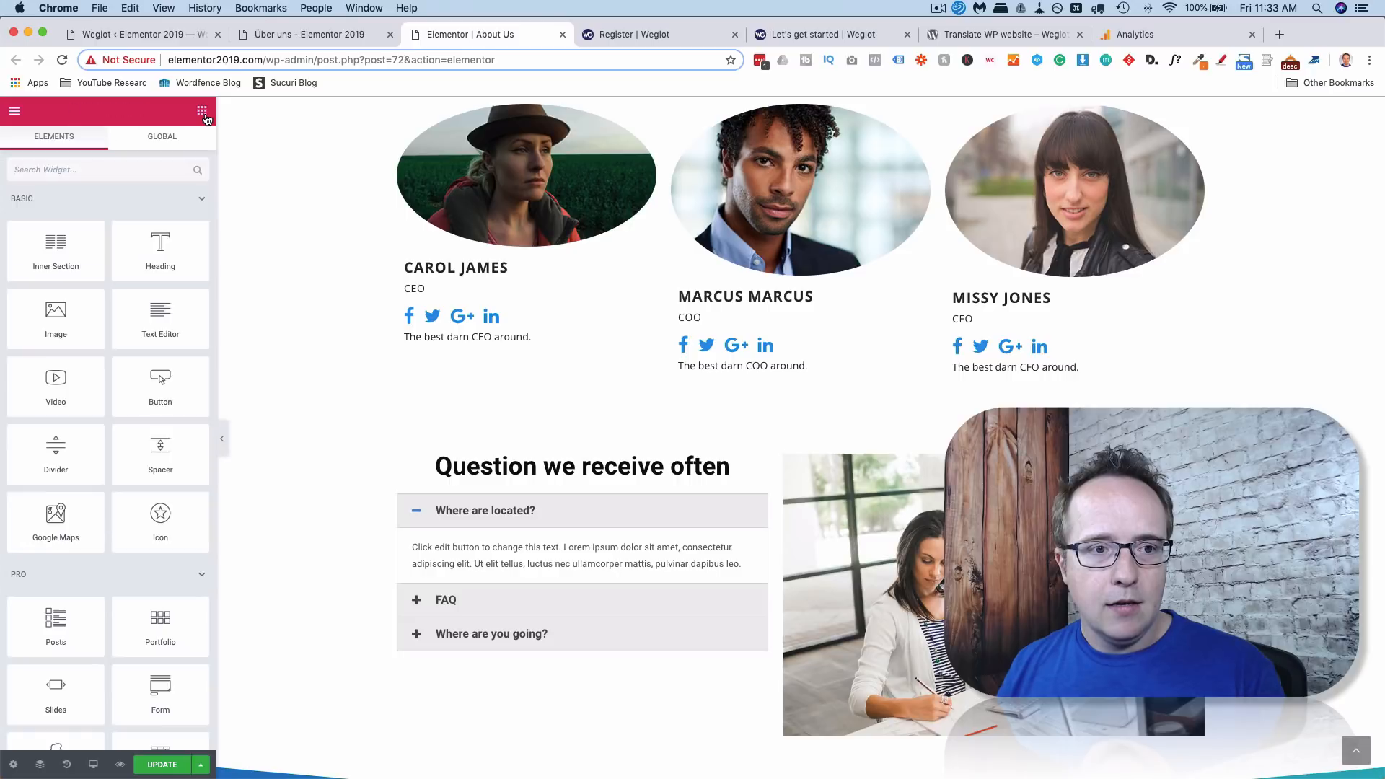
drag(160, 318, 766, 393)
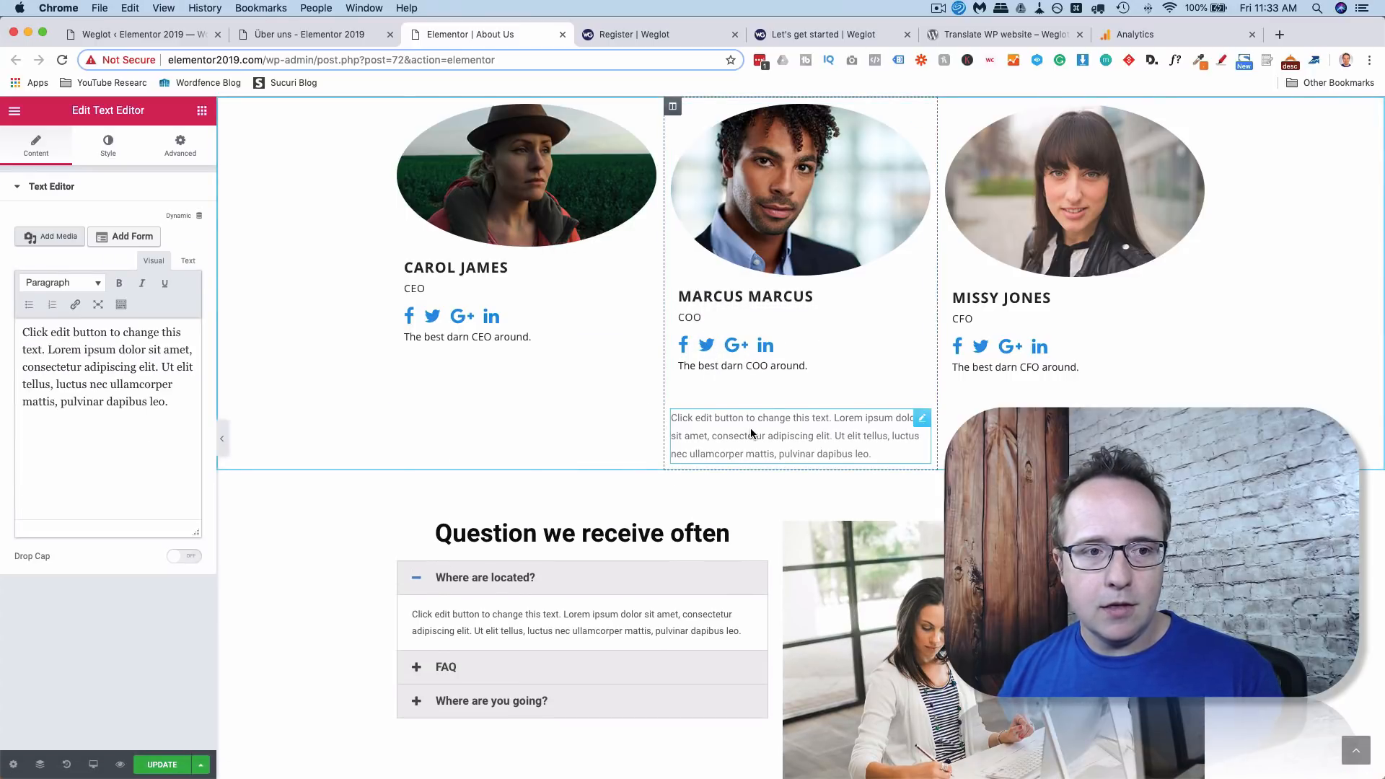
click(189, 263)
key(super+a)
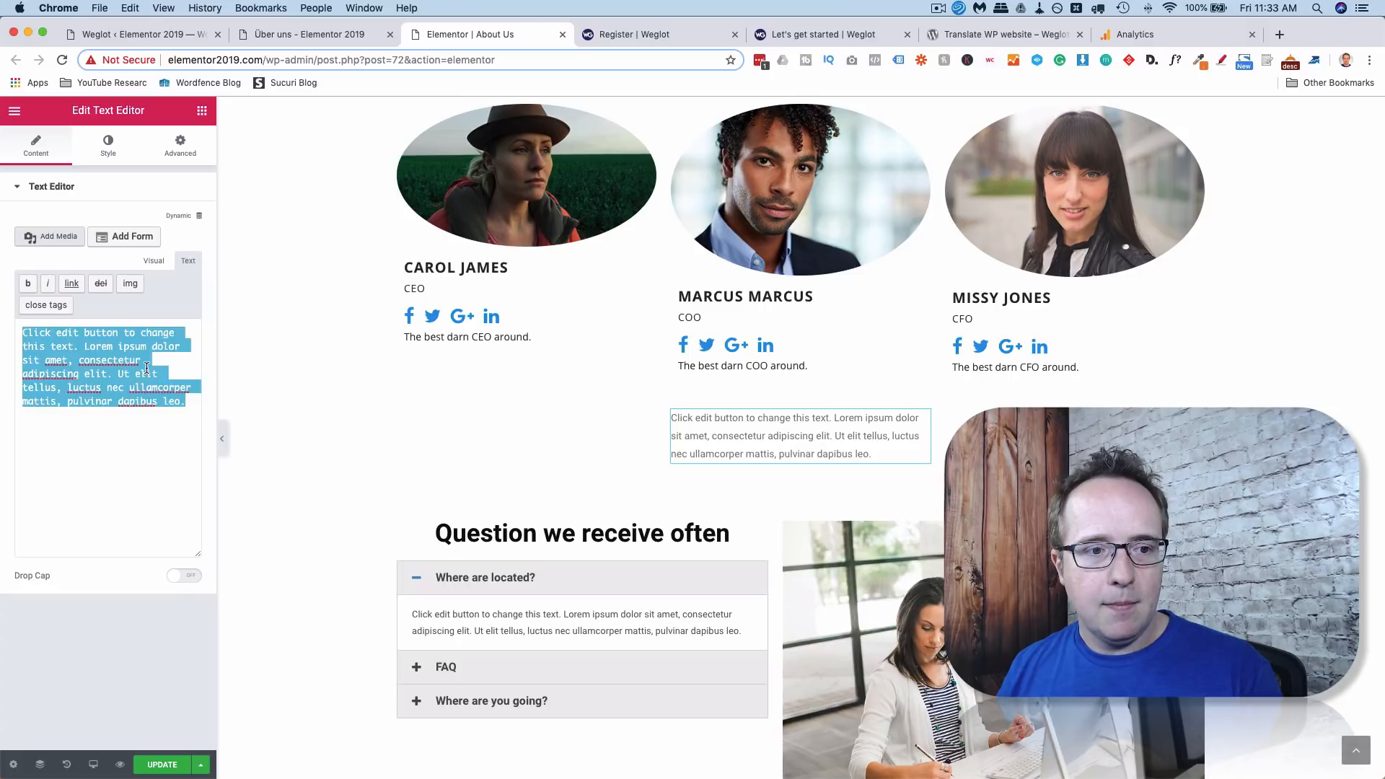
key(super+v)
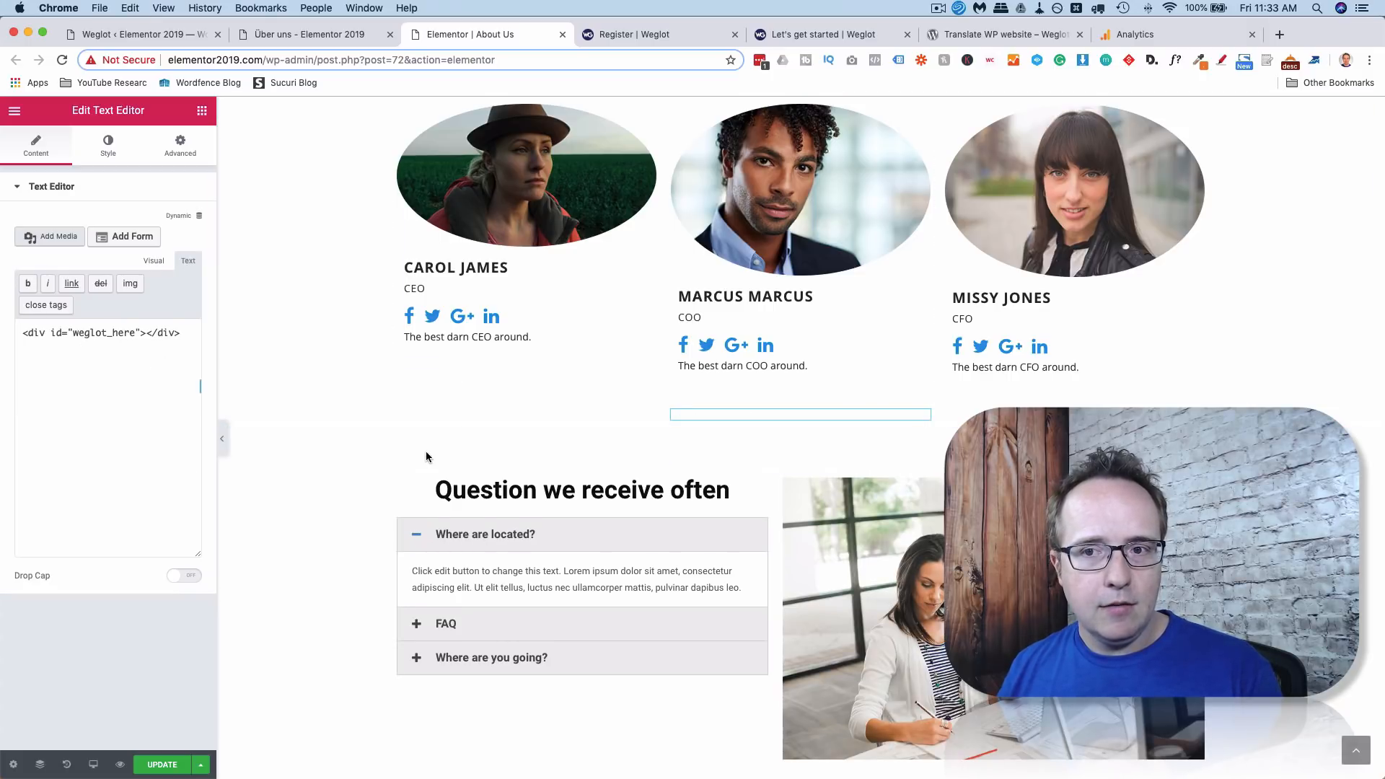
scroll(426, 453, up, 5)
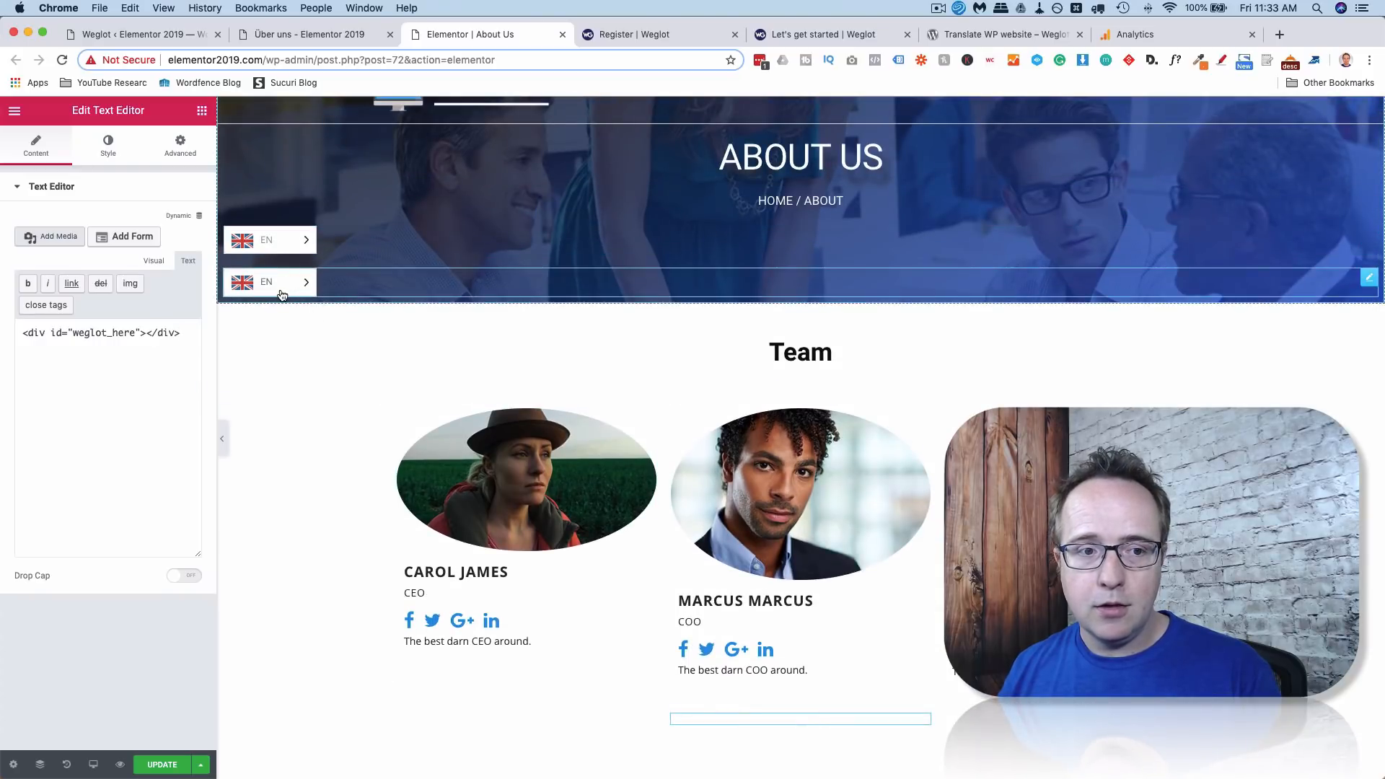
click(163, 765)
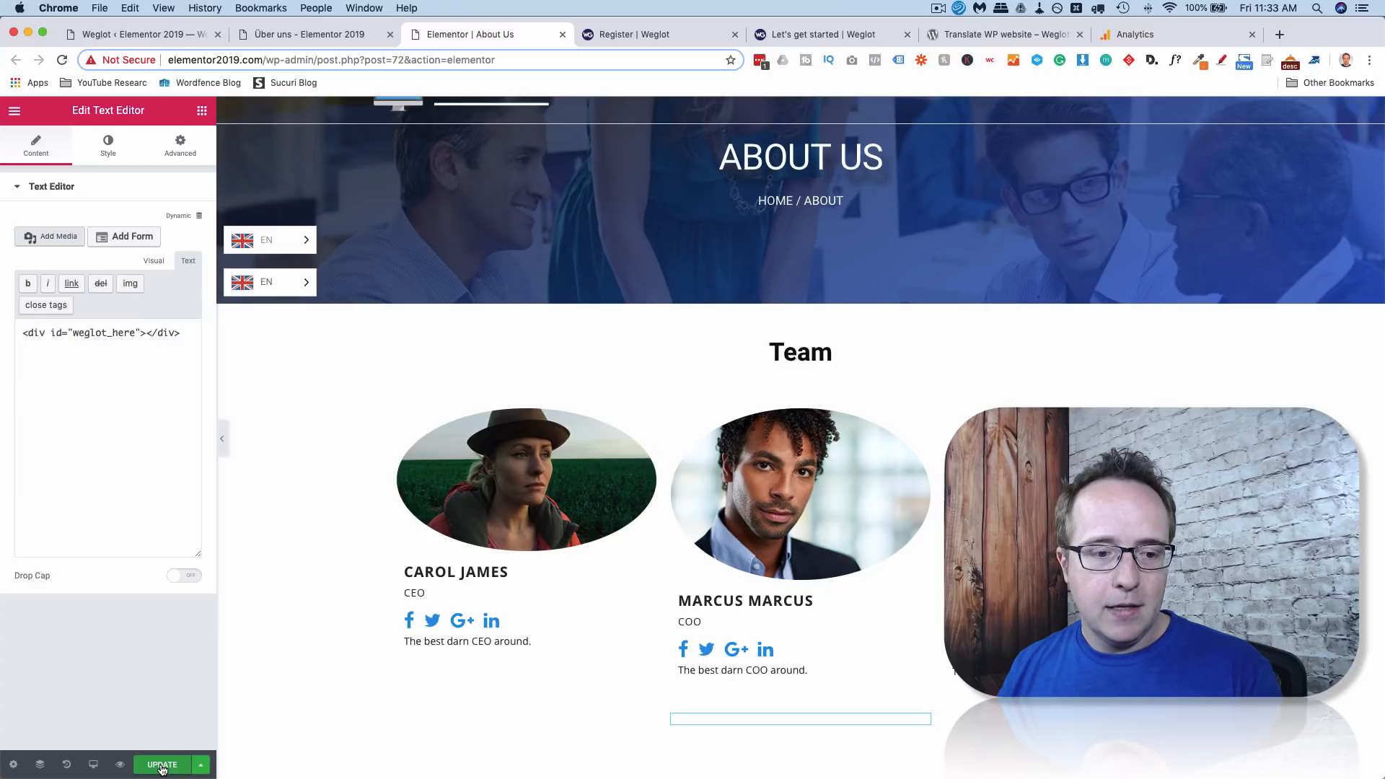
Reload the German About page and expand the language switchers added in the banner and below the middle team member.
click(333, 36)
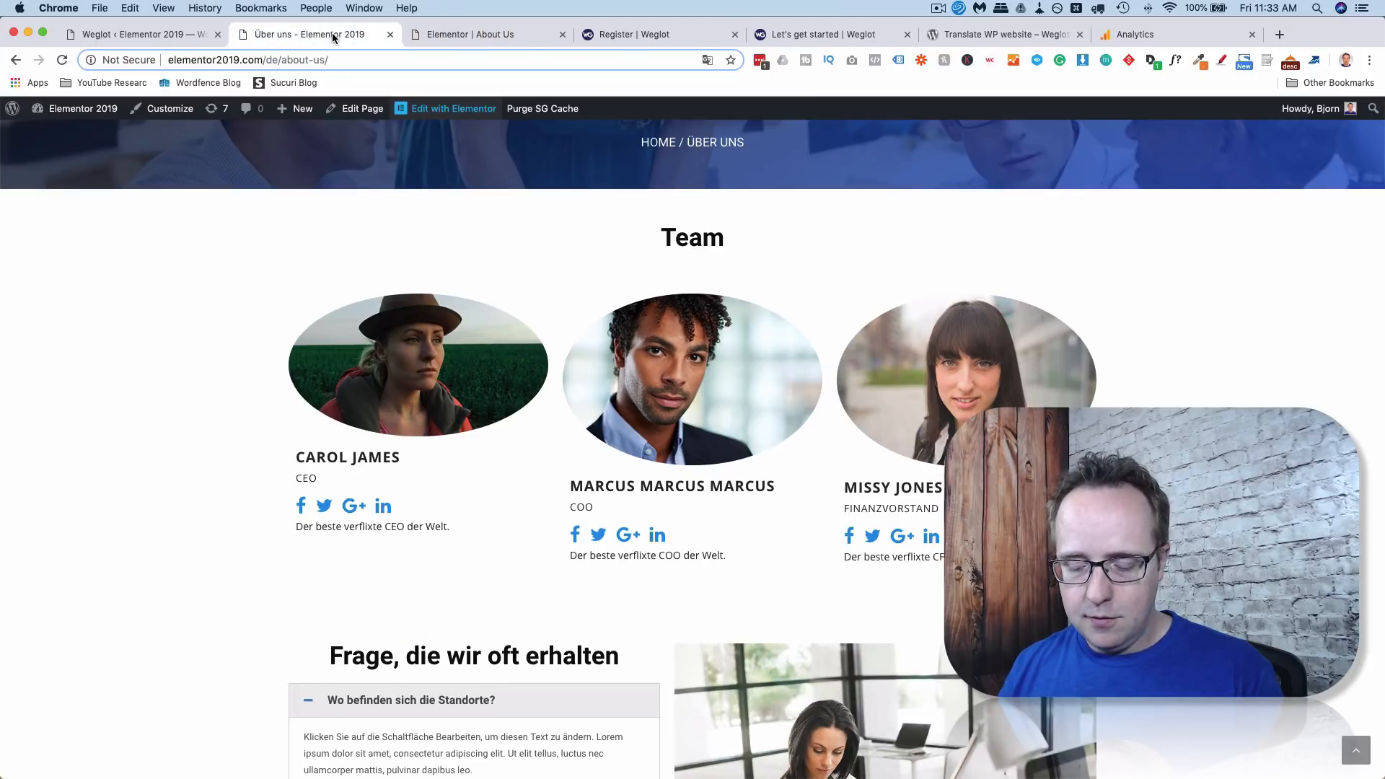
key(super+r)
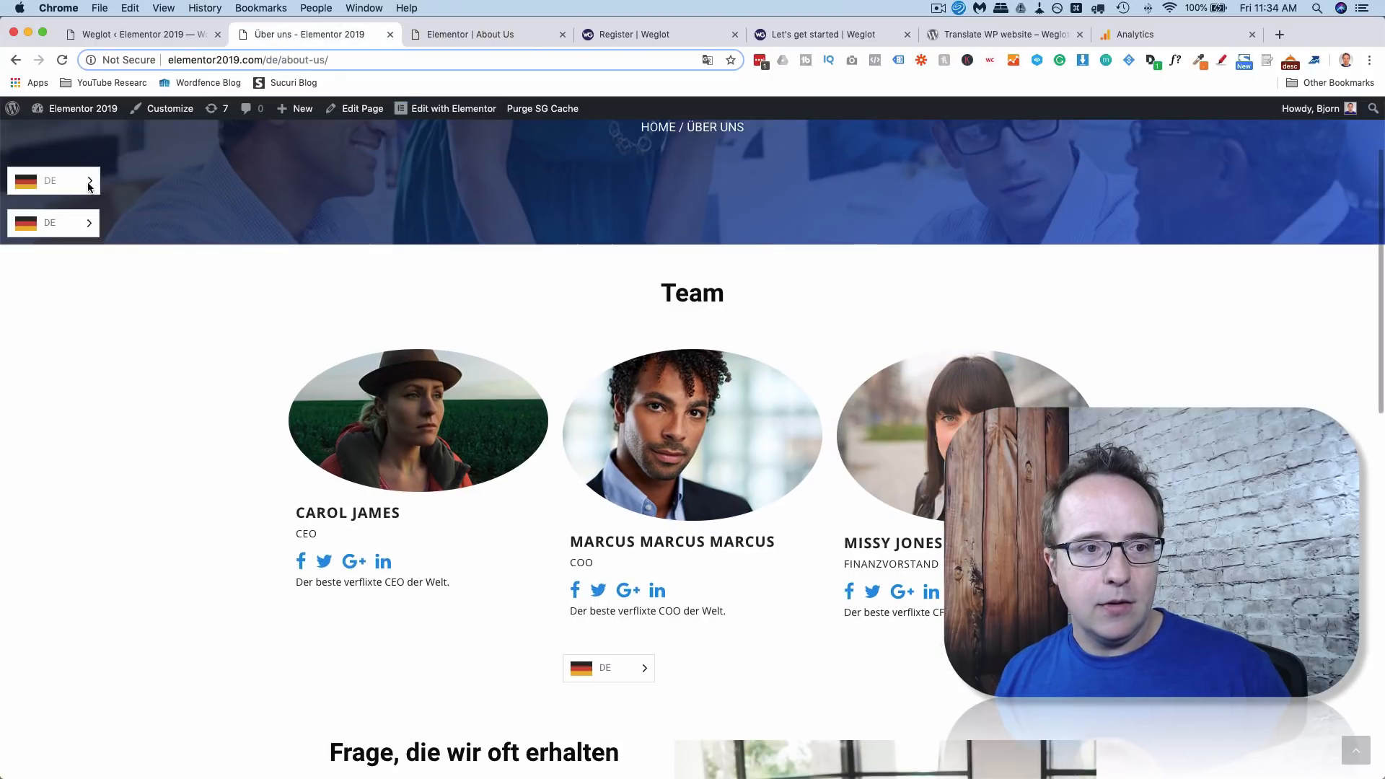
click(89, 186)
click(86, 231)
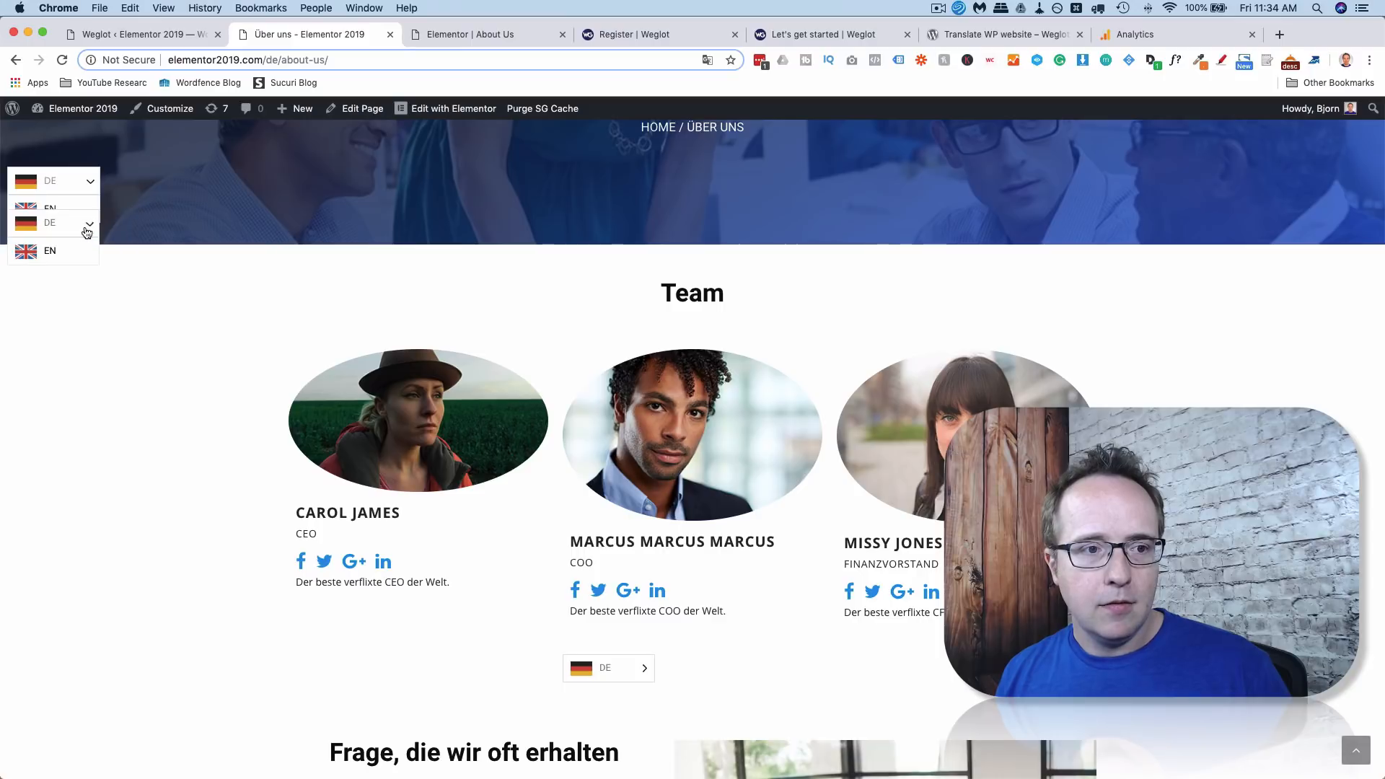
scroll(214, 322, down, 4)
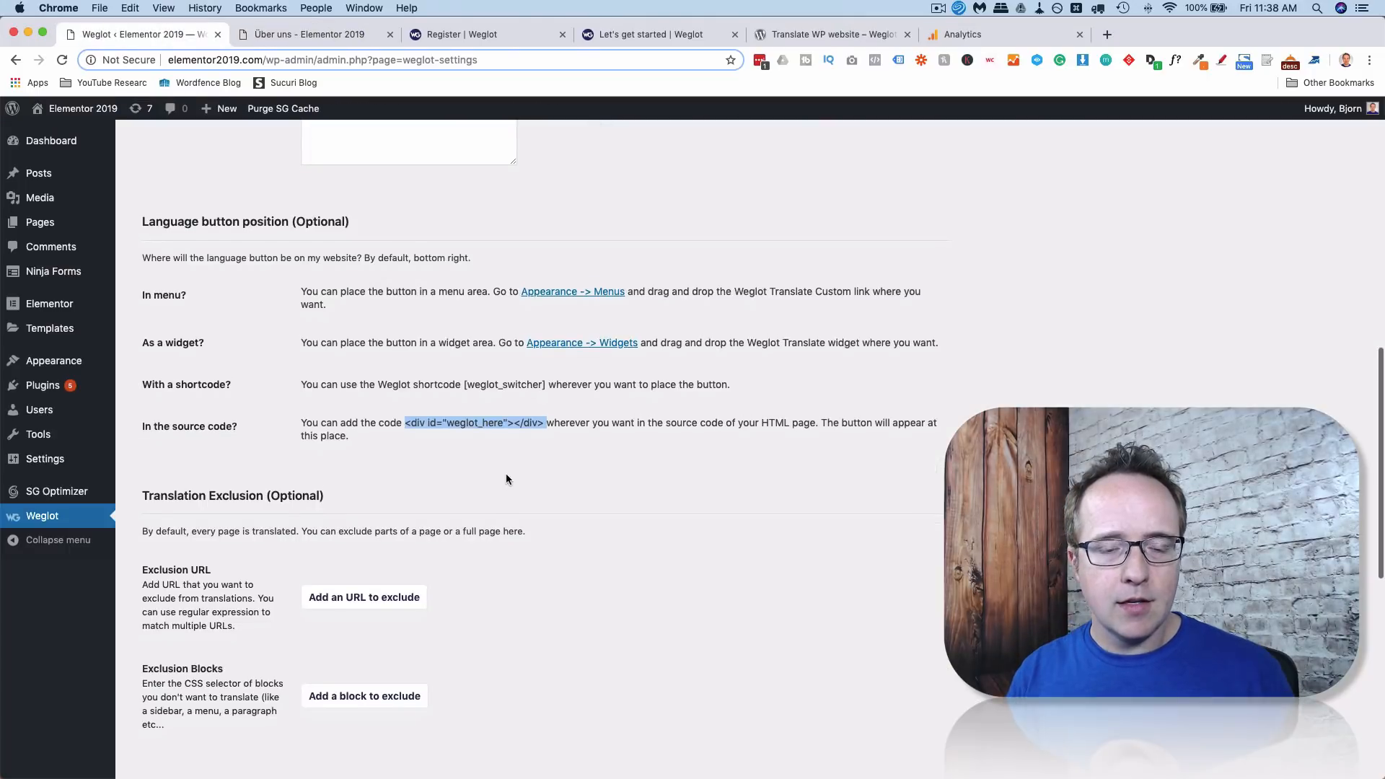
Add an empty exclusion URL entry in the Translation Exclusion section of the Weglot settings.
scroll(506, 475, down, 5)
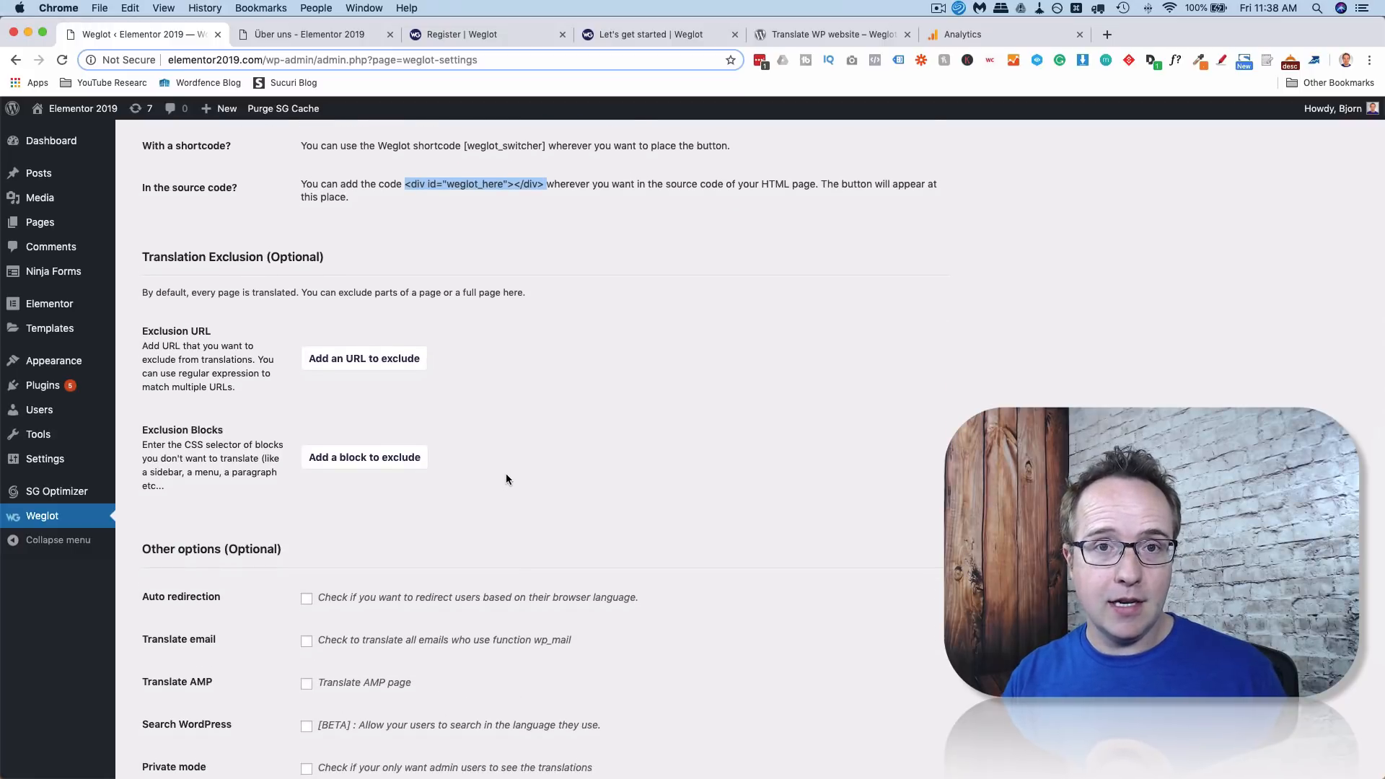
click(478, 392)
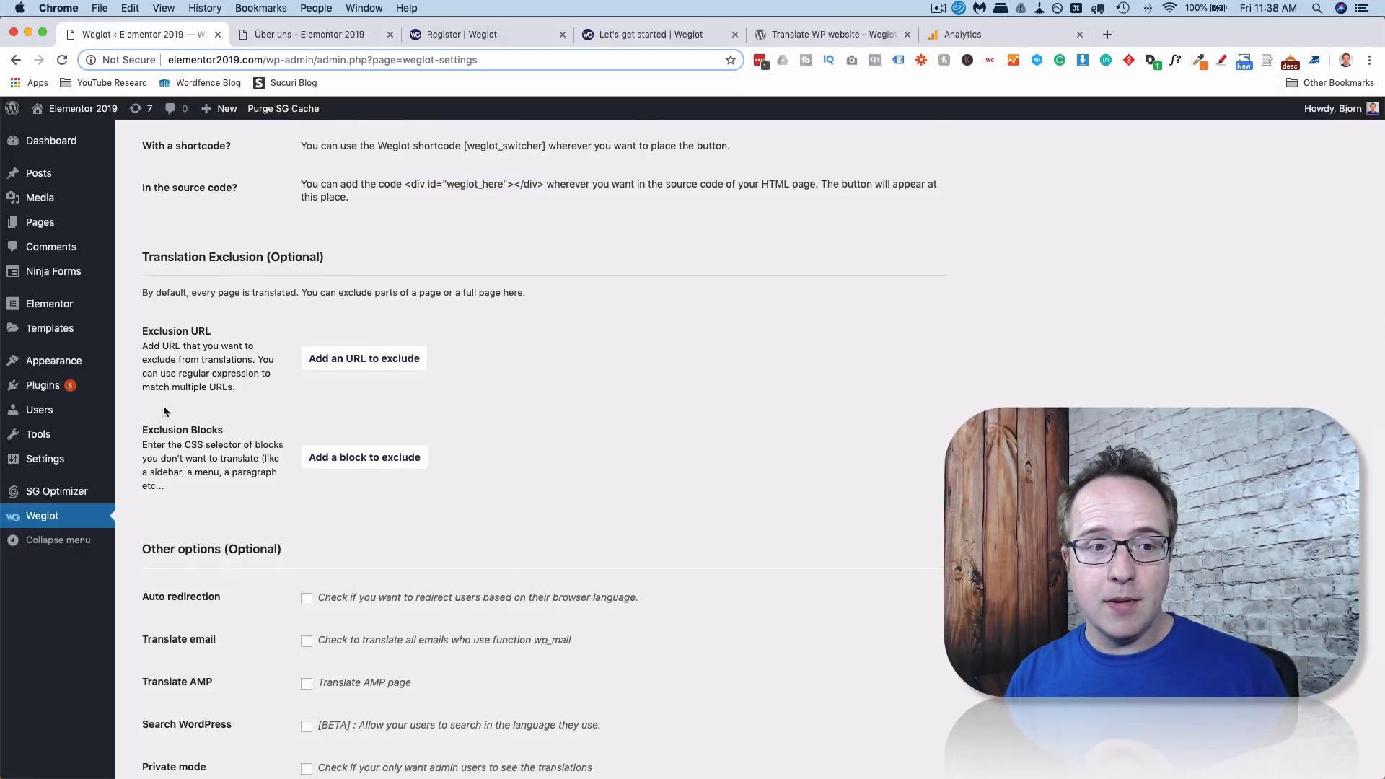
scroll(173, 337, down, 1)
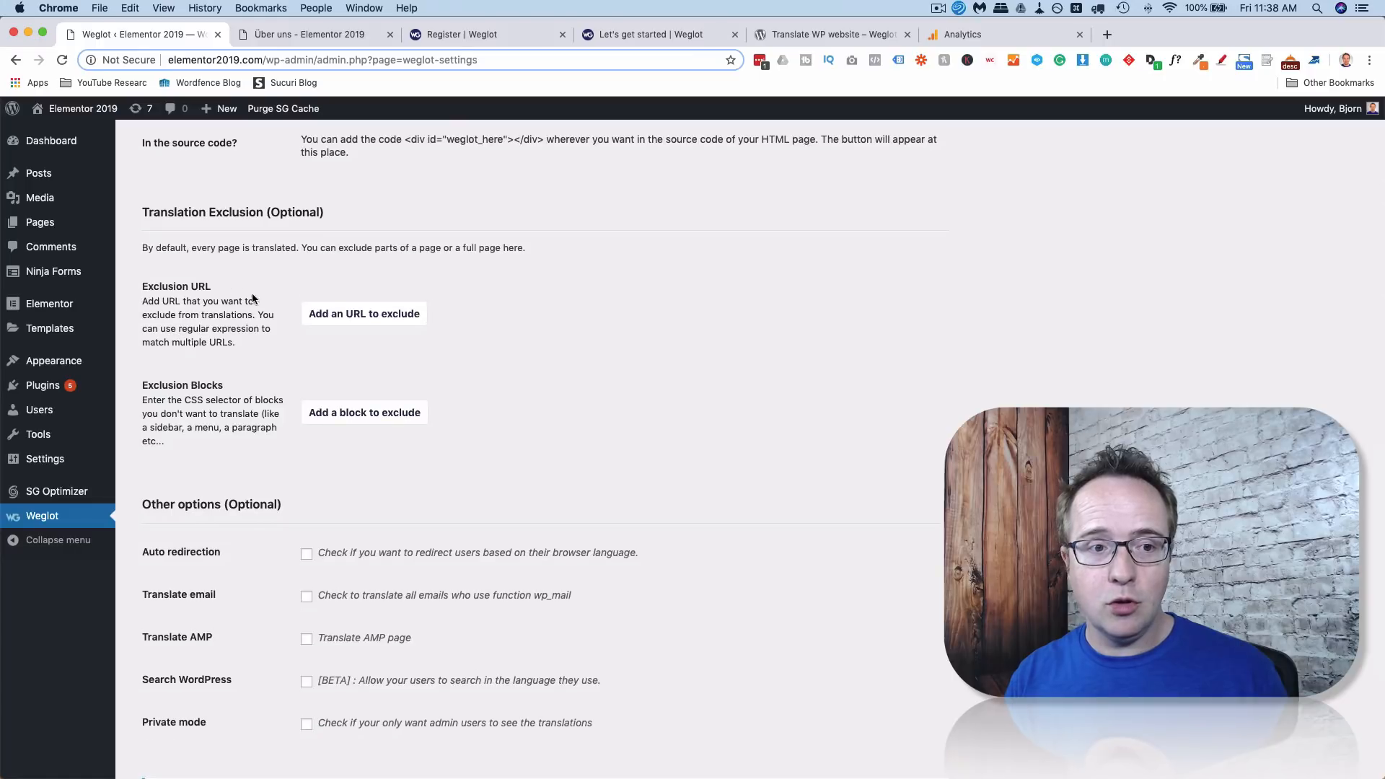
click(376, 320)
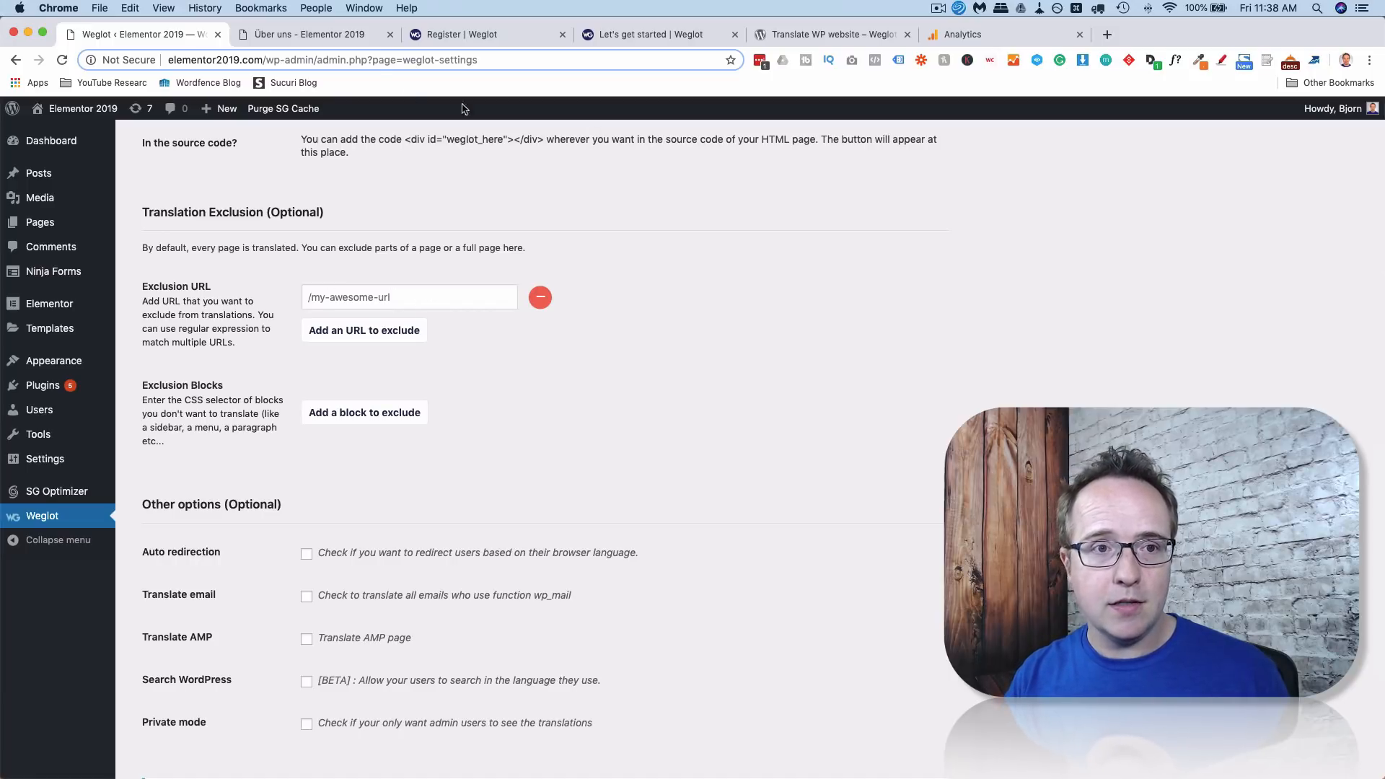
Open the Contact page of the German site and look over its translated heading and form.
click(334, 35)
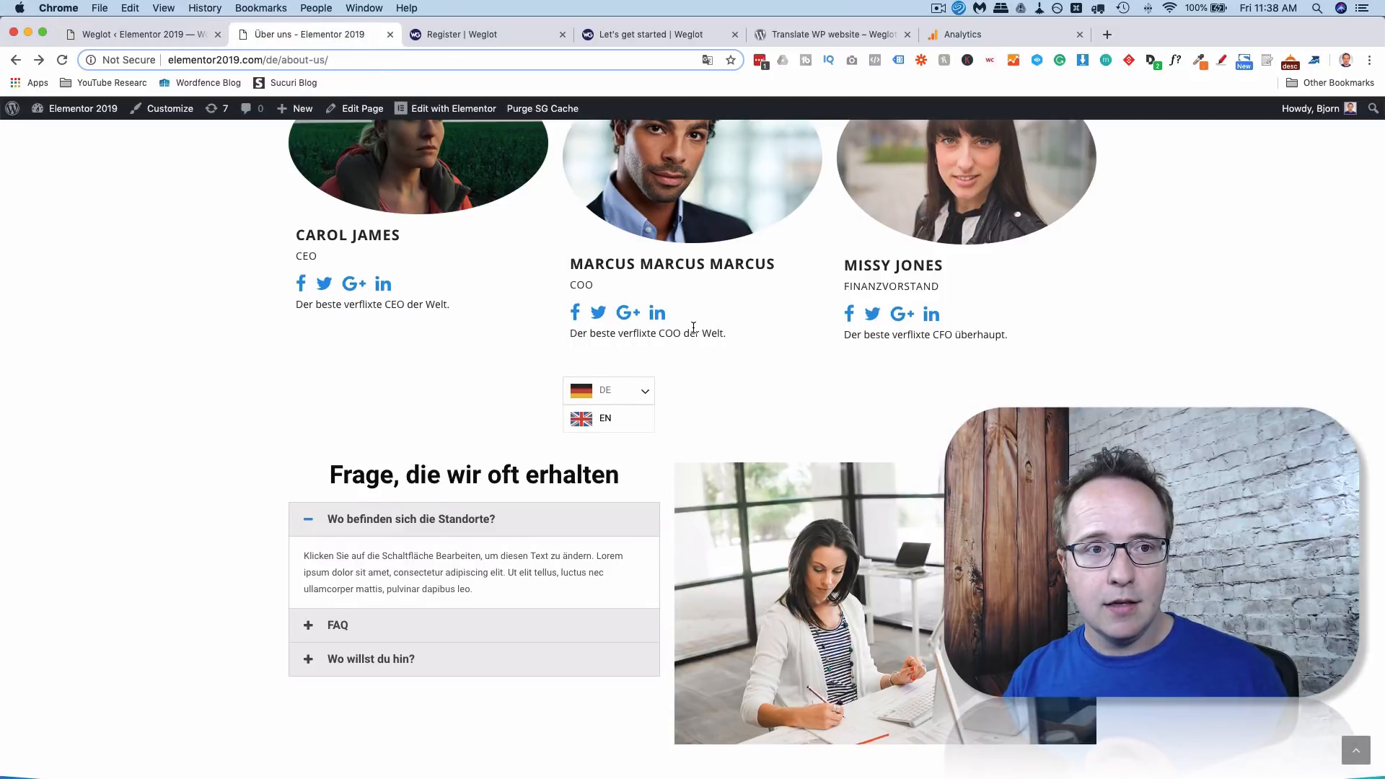
scroll(892, 222, up, 6)
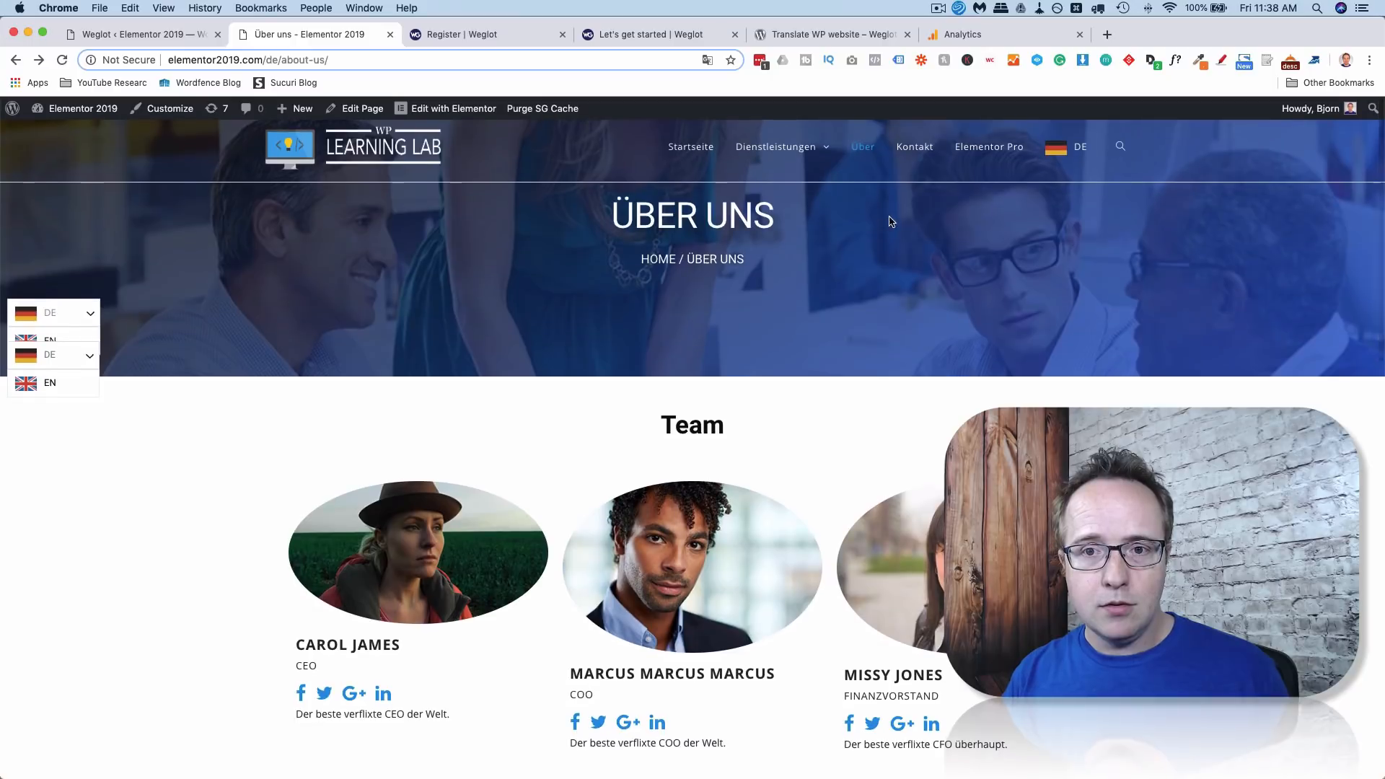
click(915, 147)
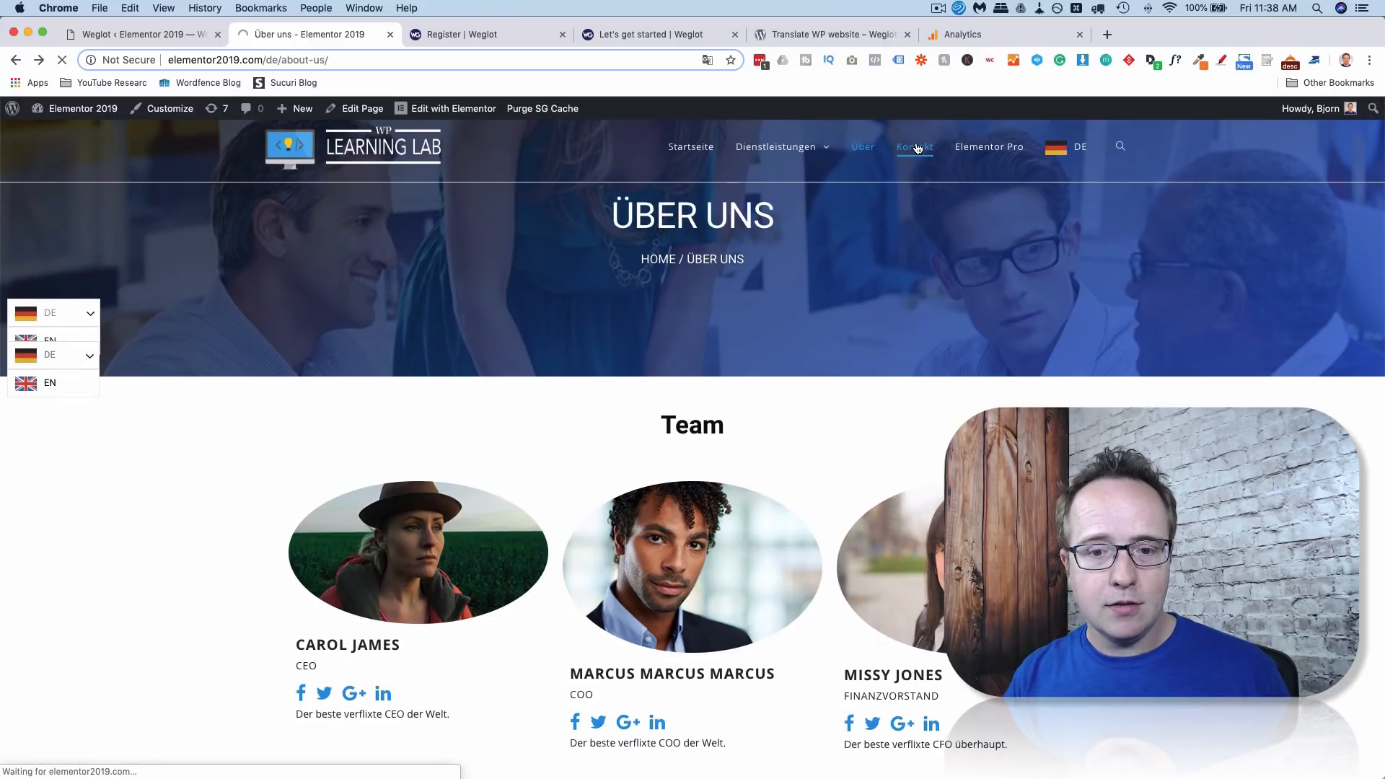
scroll(298, 342, down, 3)
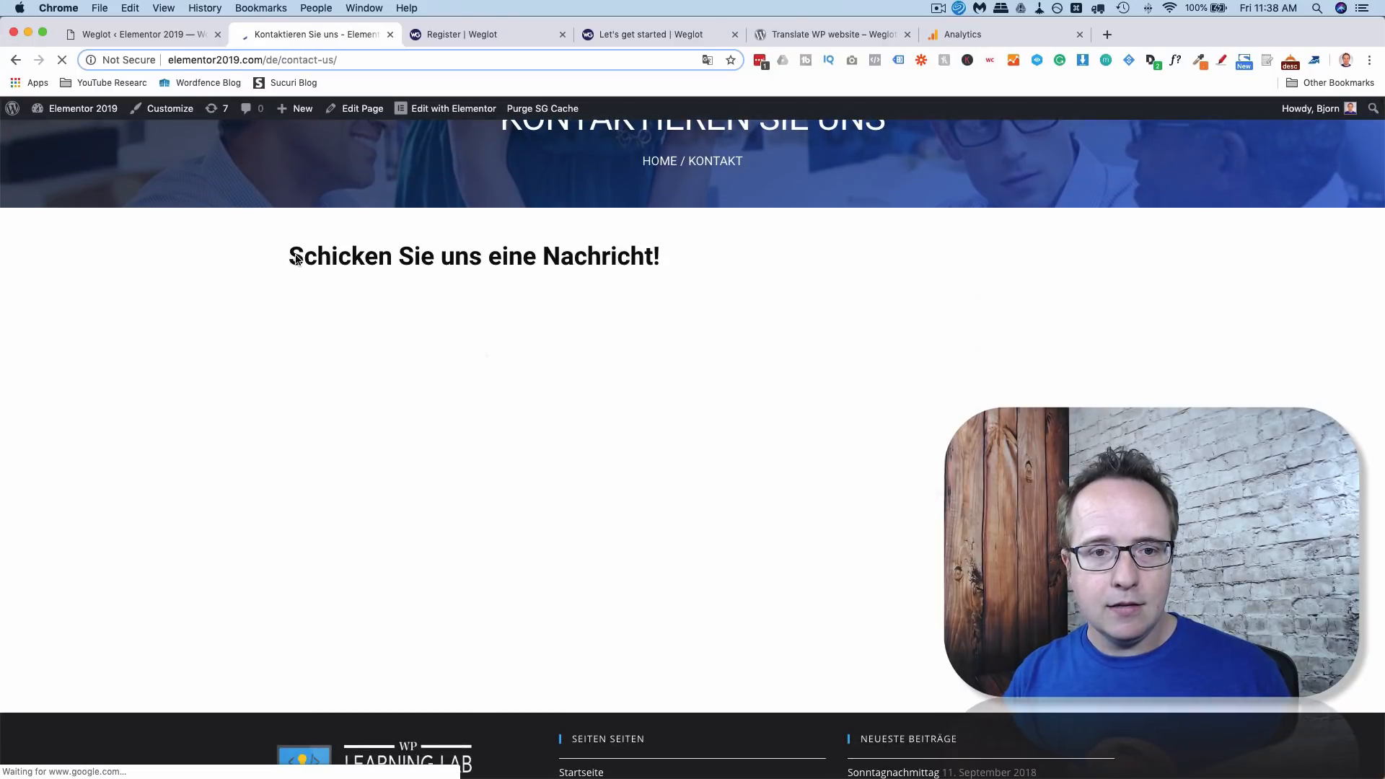
scroll(378, 228, down, 3)
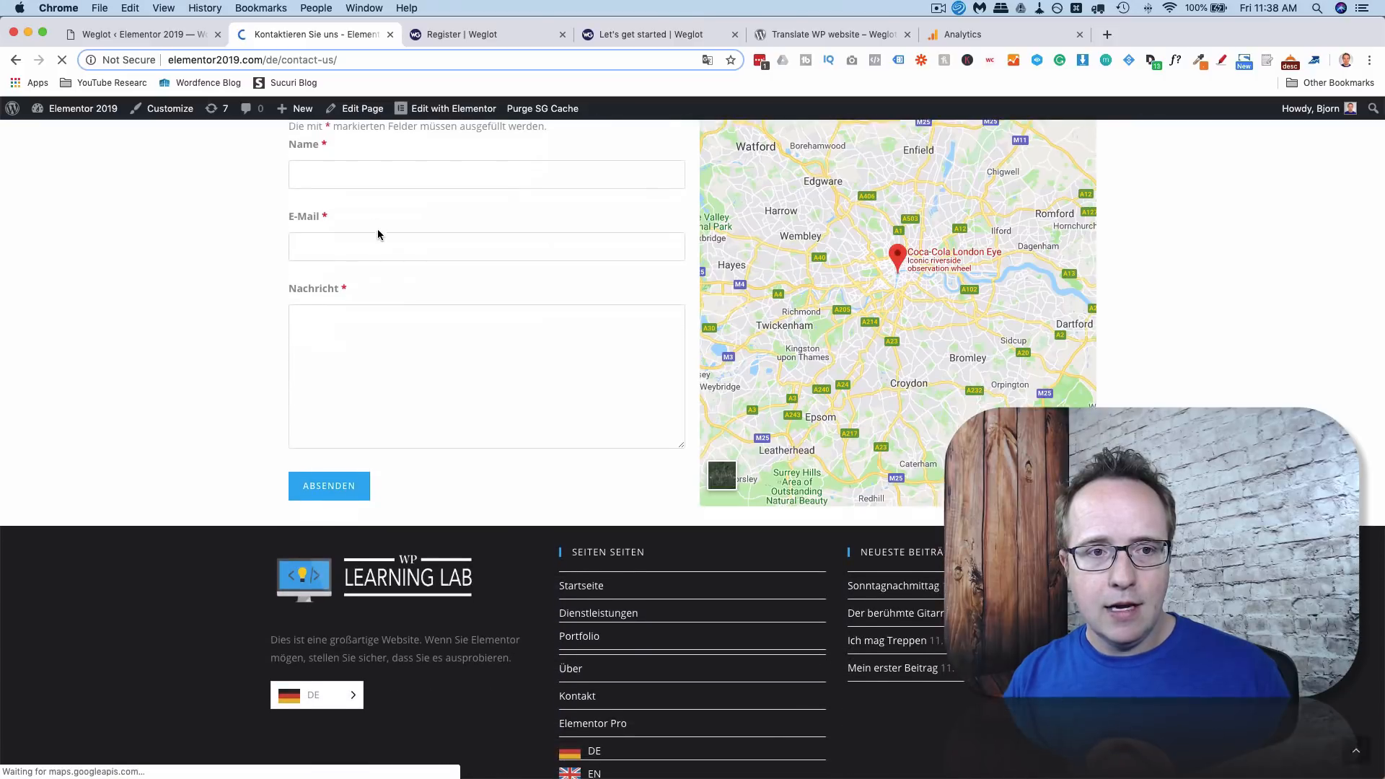
scroll(288, 233, up, 5)
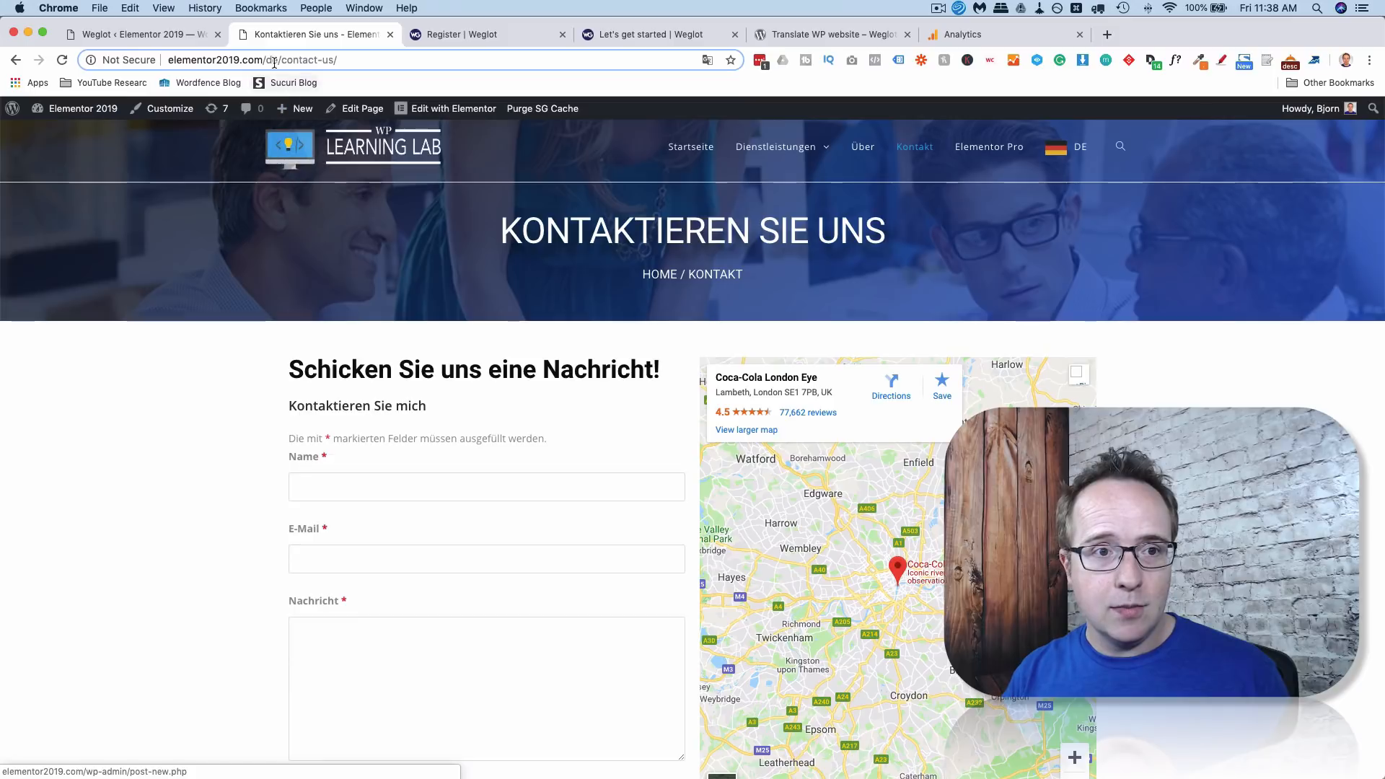
Copy the /contact-us/ part of the German Contact page's URL.
click(349, 57)
click(349, 55)
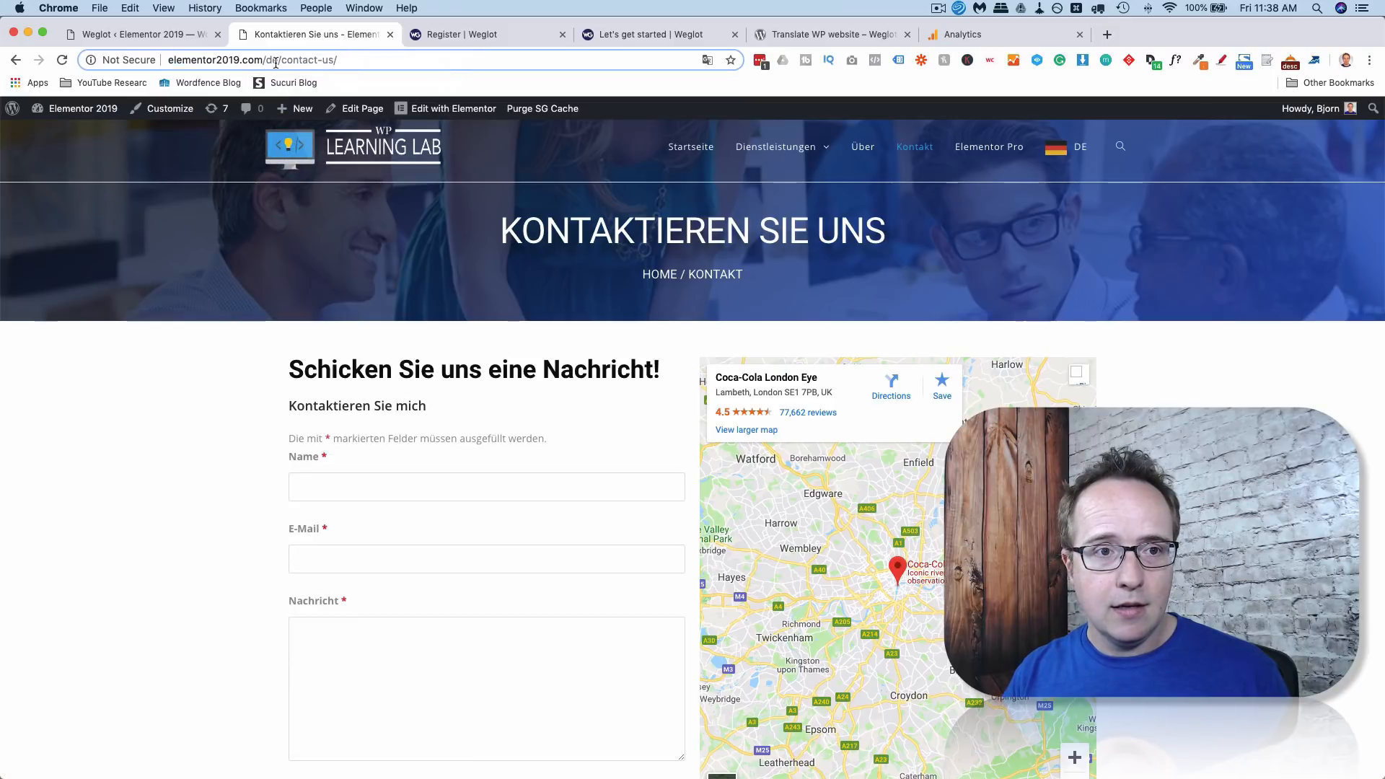
drag(276, 61, 360, 61)
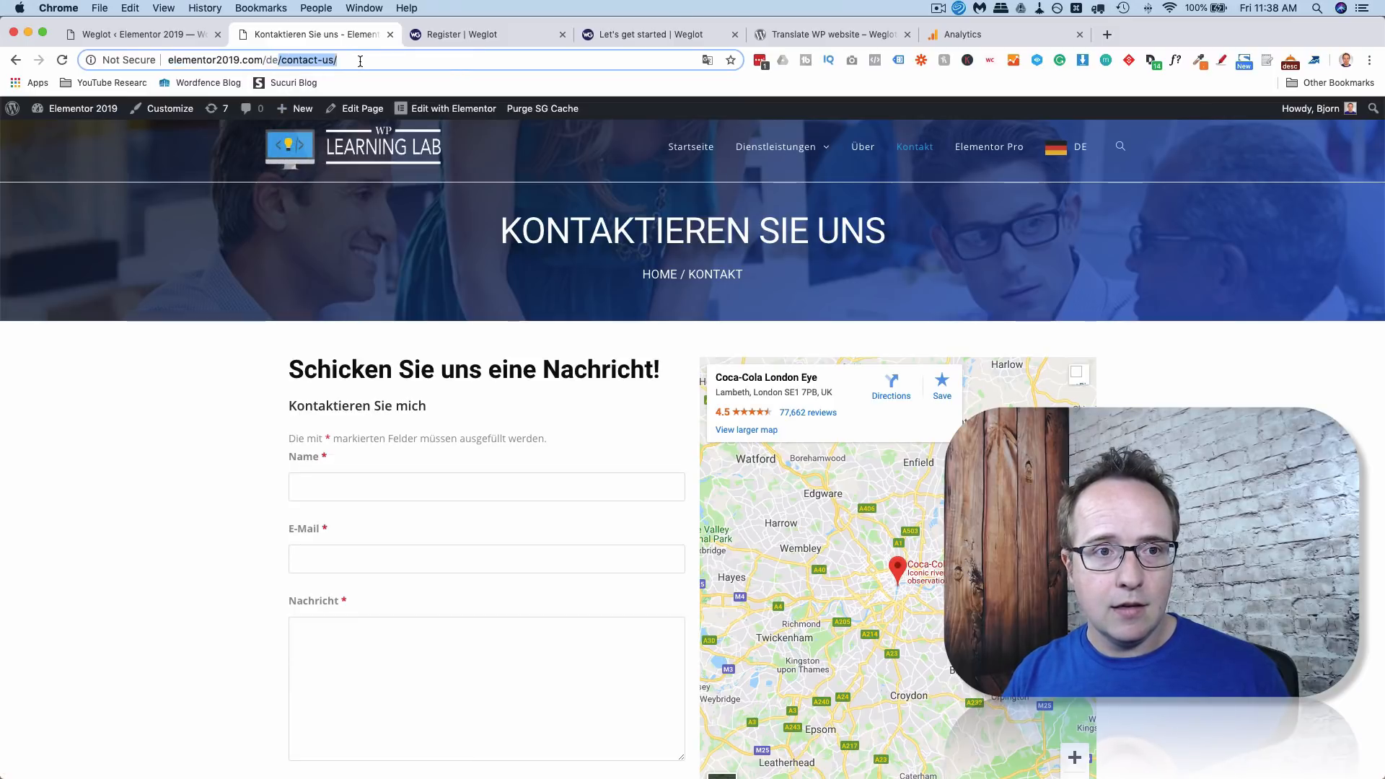
right_click(302, 61)
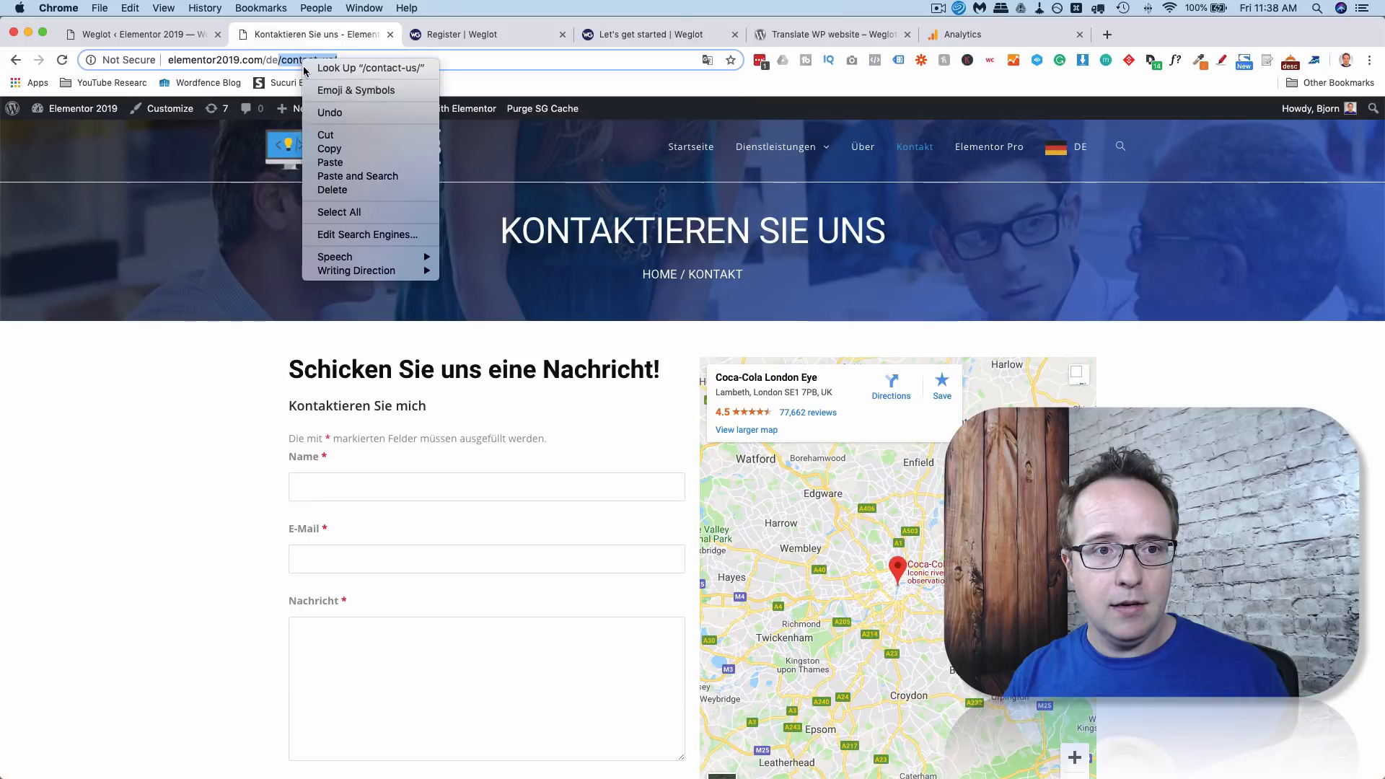
click(324, 148)
Enter /contact-us/ as the exclusion URL in the Weglot settings and save the changes.
click(145, 35)
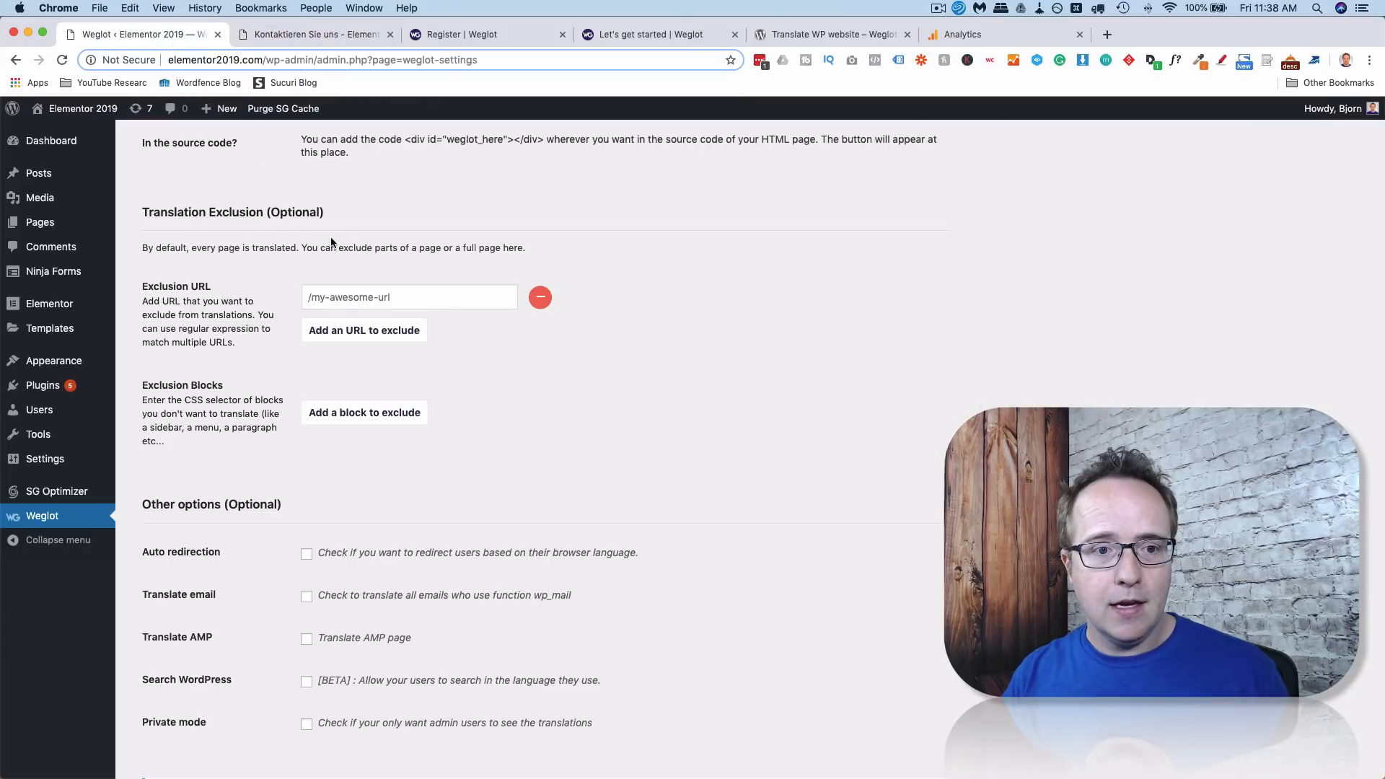
click(352, 296)
right_click(355, 296)
click(389, 388)
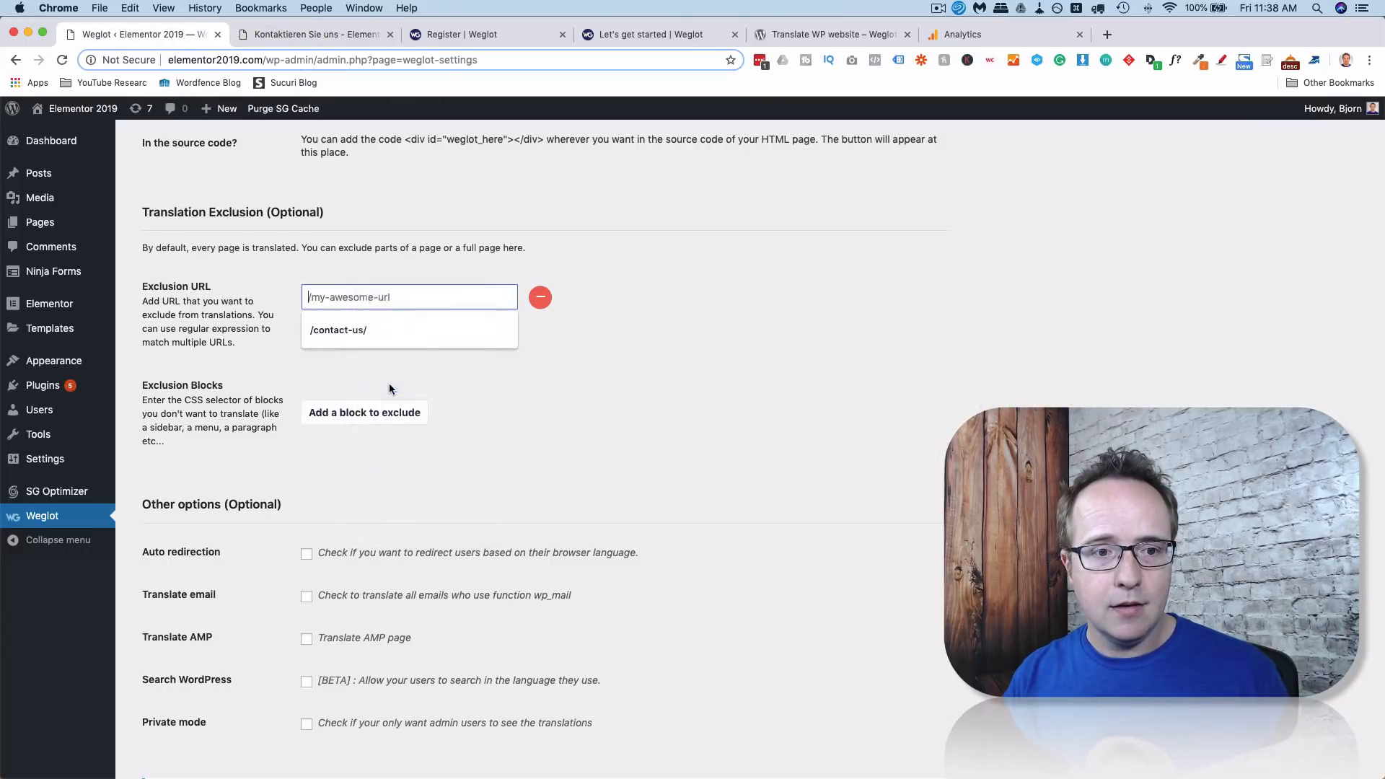
scroll(372, 390, down, 5)
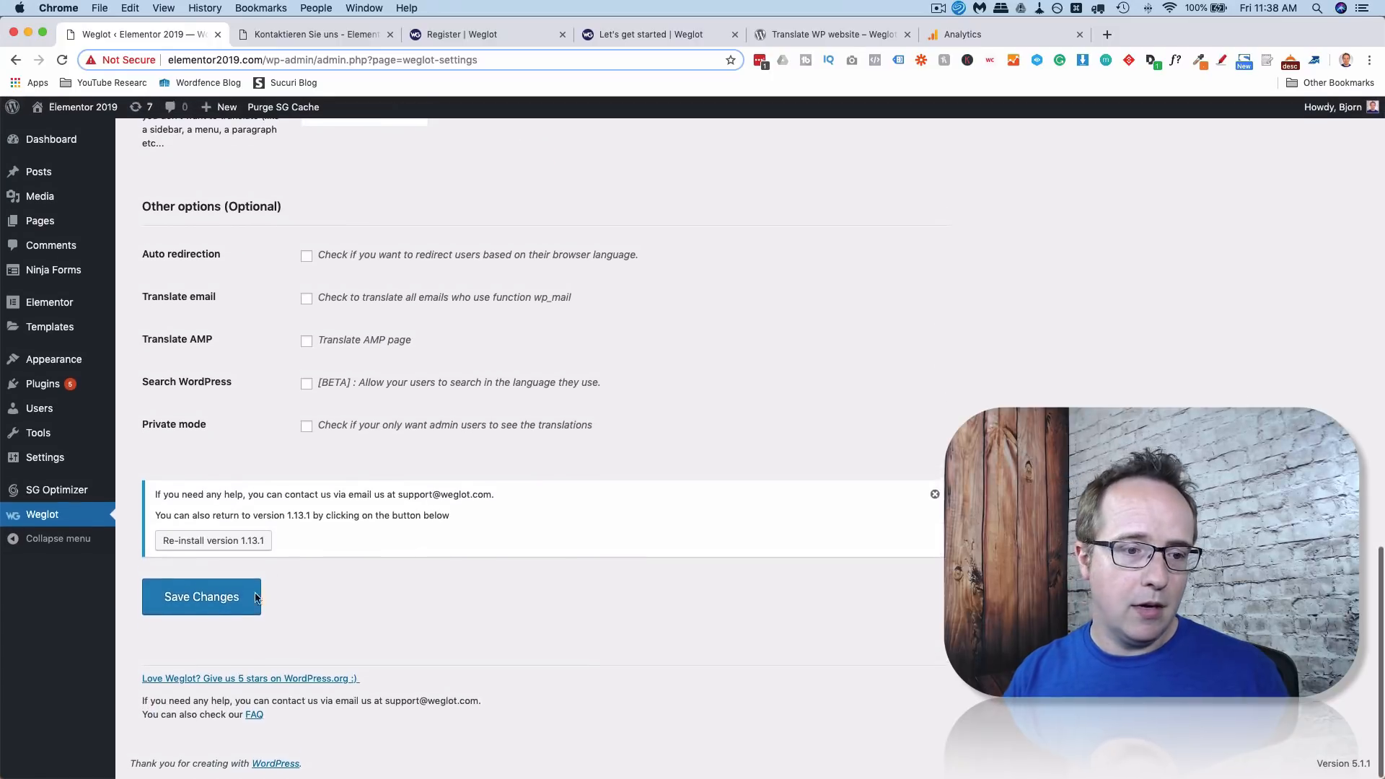
click(186, 602)
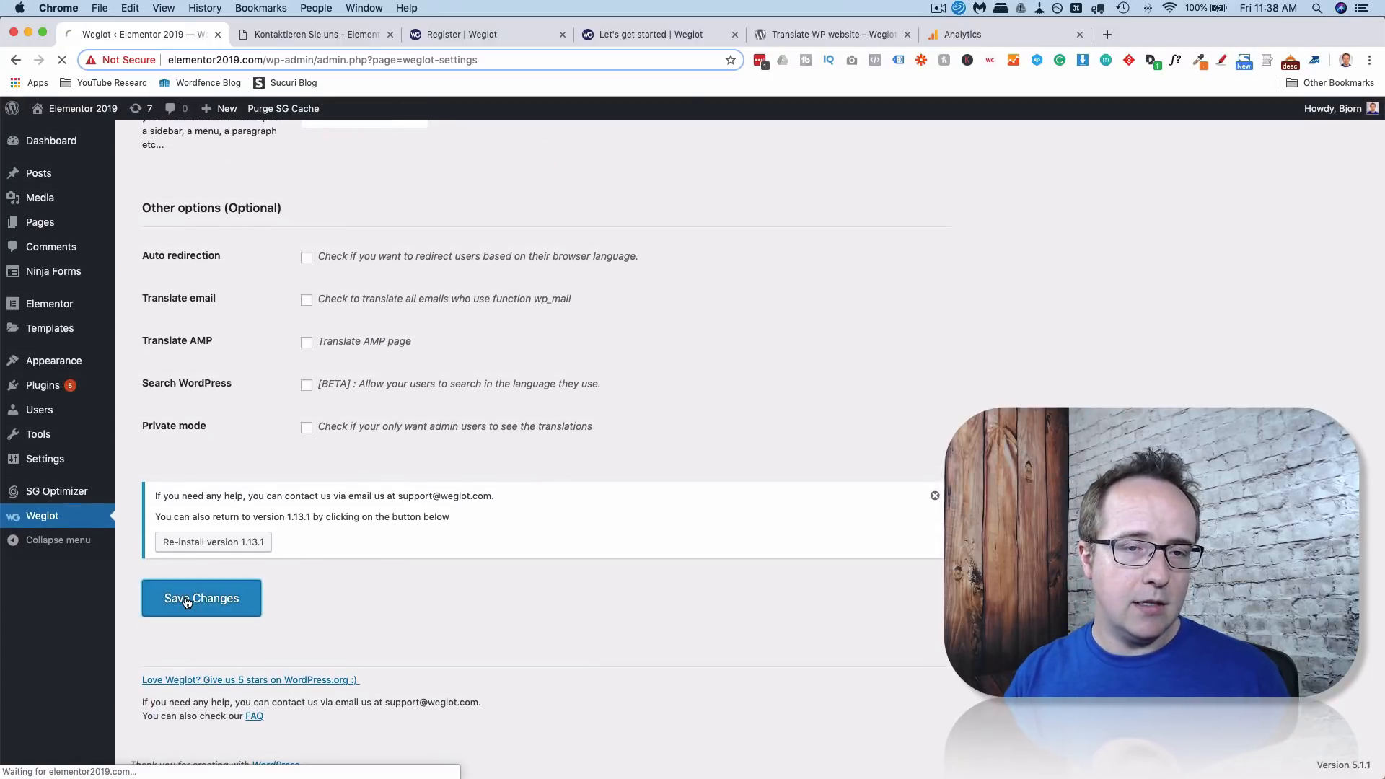
Reload the German Contact page to check the URL exclusion and dismiss the browser's translation offer.
click(319, 37)
click(62, 61)
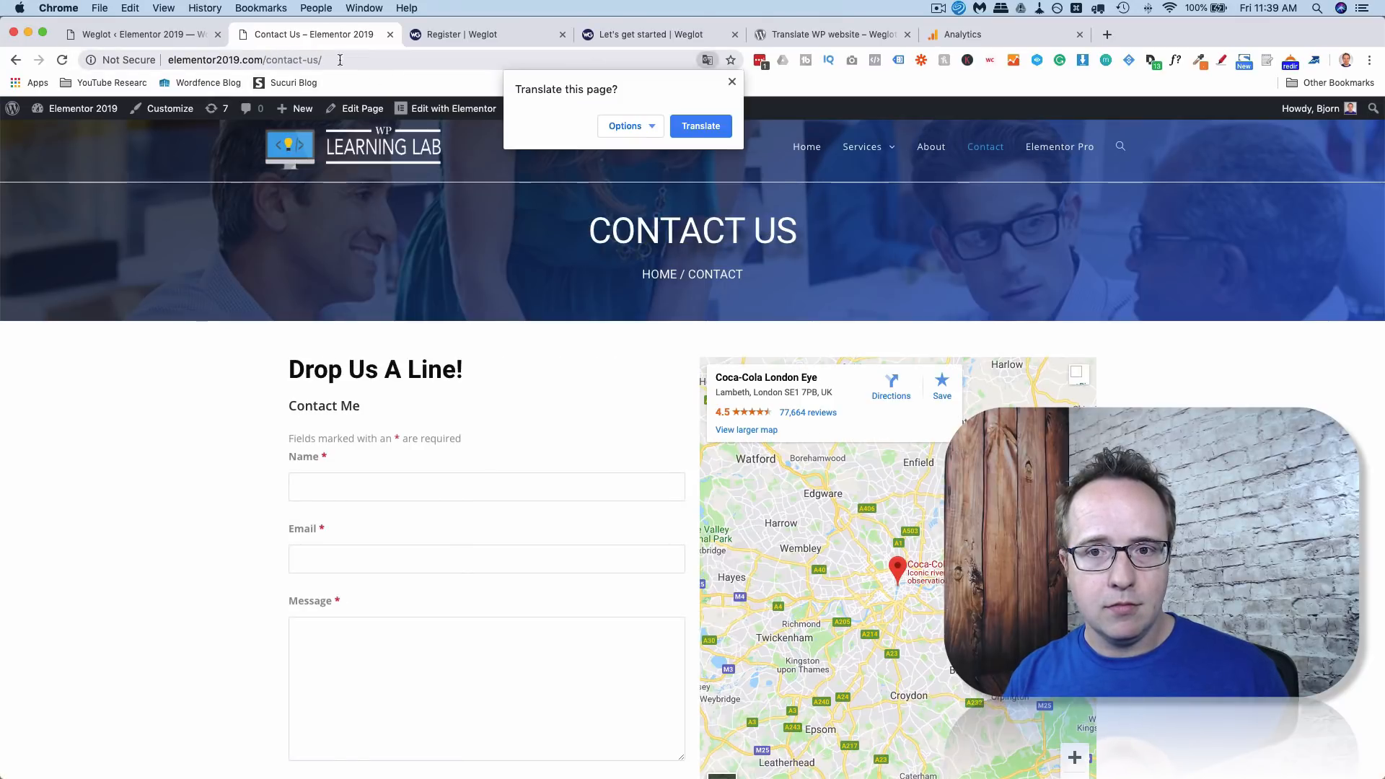
click(733, 83)
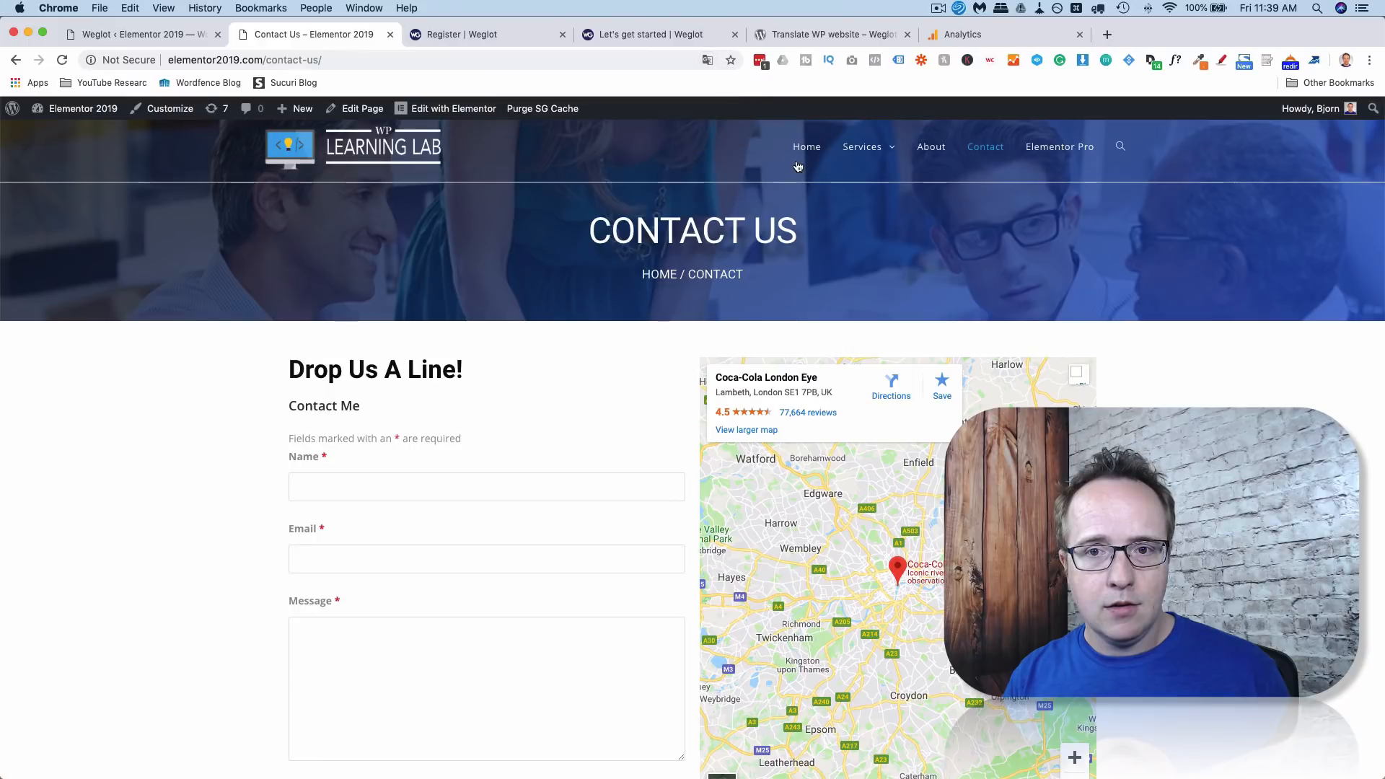
Switch the site's home page to German and open the Contact page from there to test the exclusion.
click(806, 152)
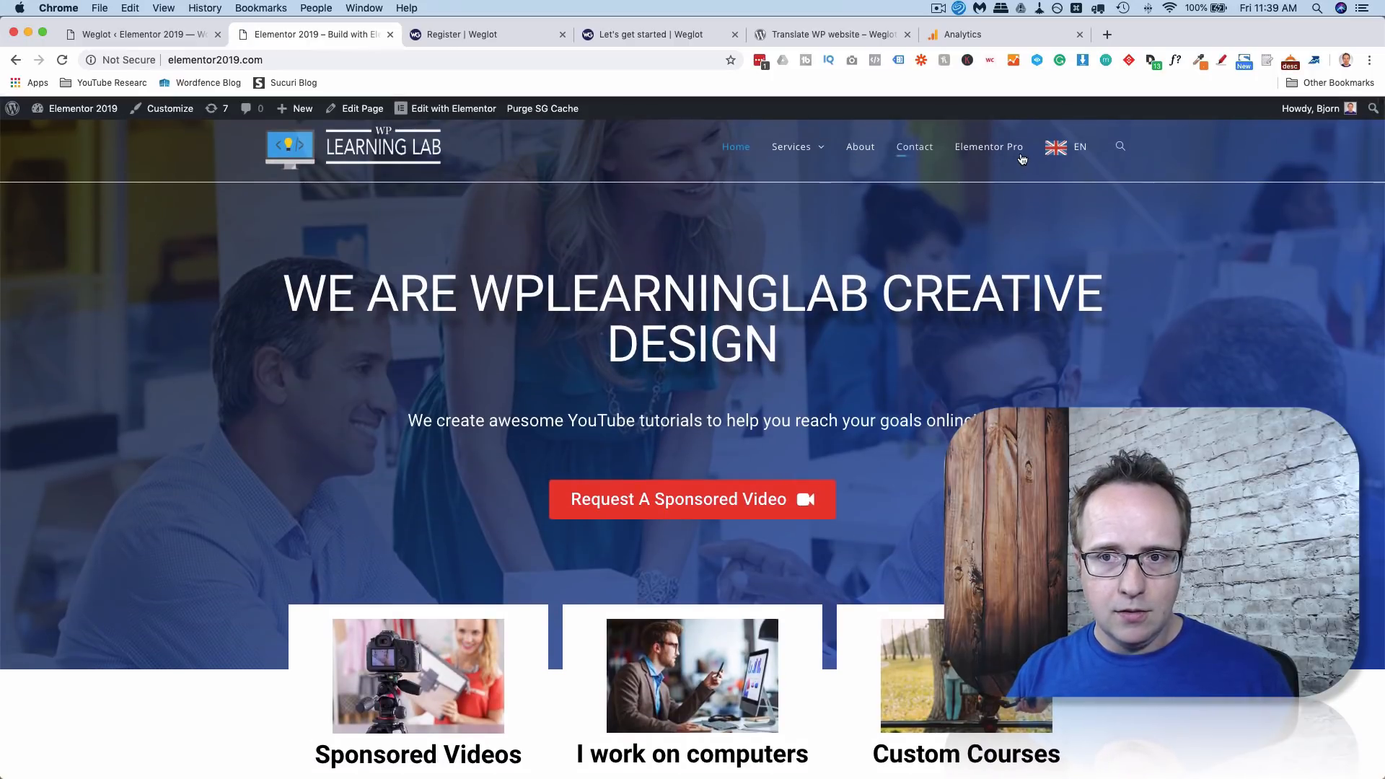
mouse_move(1080, 152)
click(1073, 195)
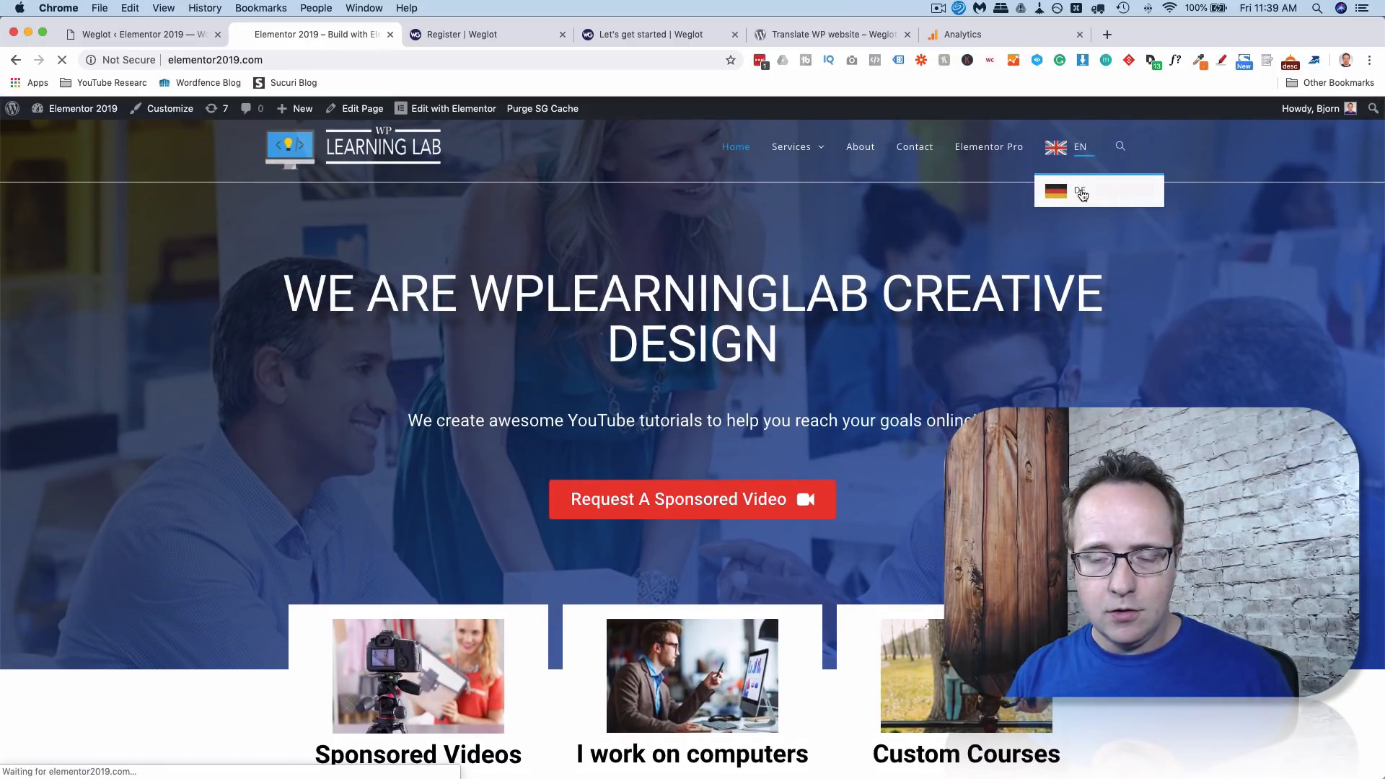
click(915, 147)
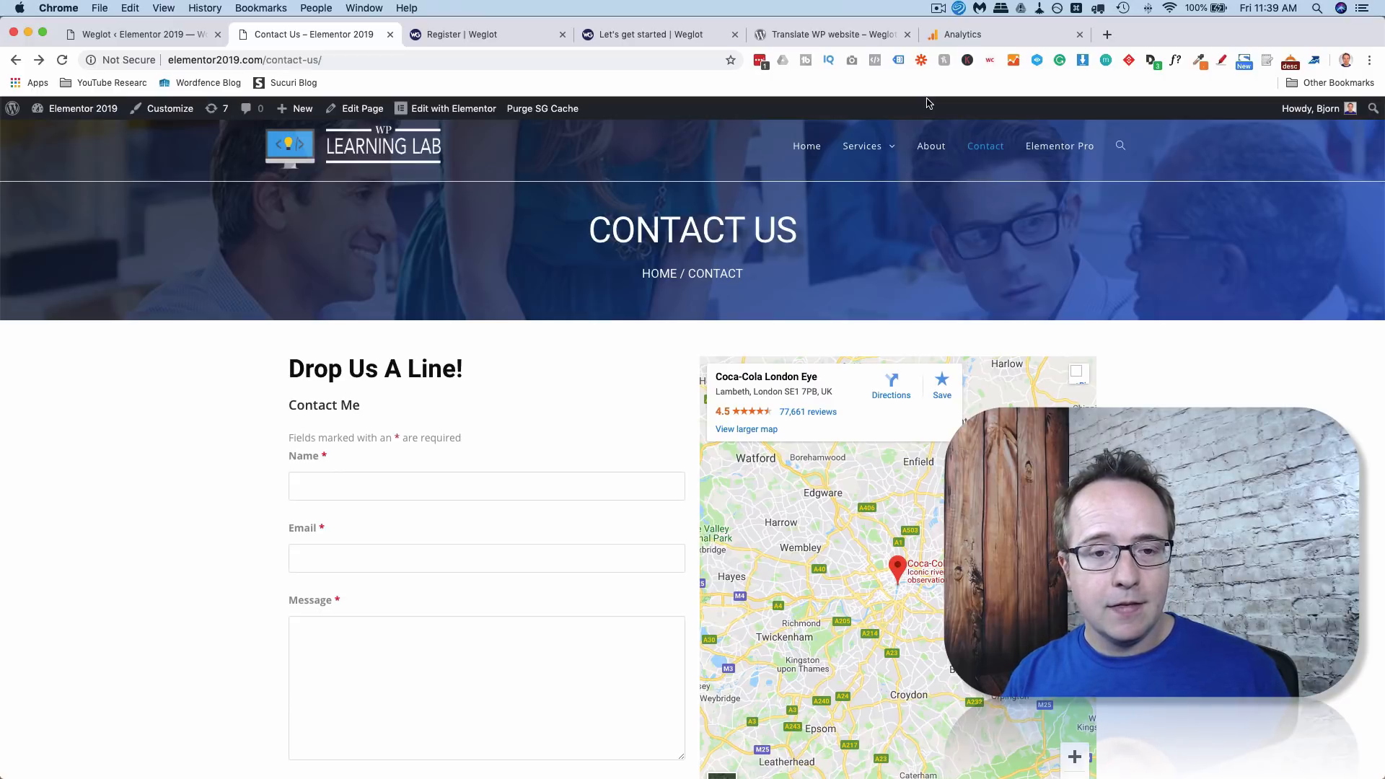
Open the Services page, switch it to German, and look over the translated service descriptions.
click(864, 148)
scroll(301, 299, down, 3)
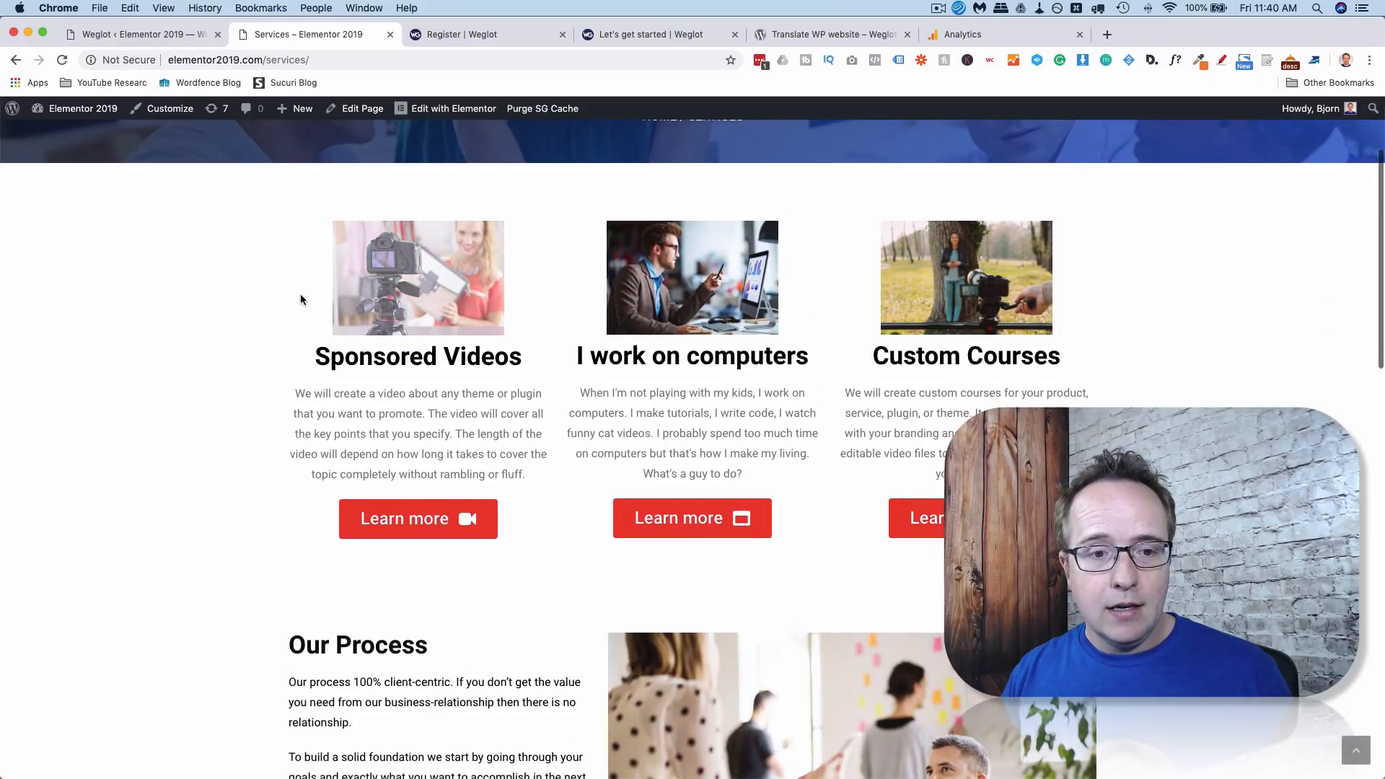
scroll(300, 293, up, 3)
mouse_move(1085, 147)
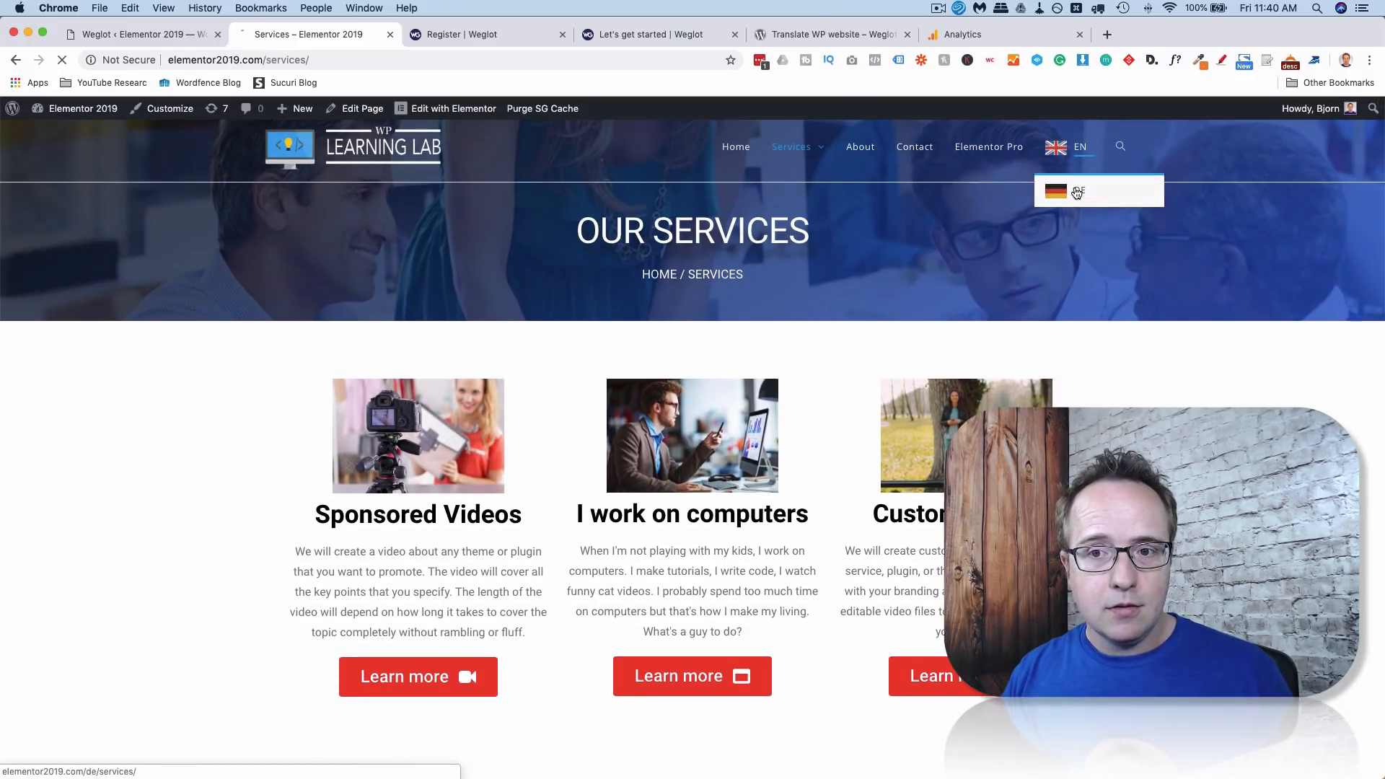
click(1076, 191)
scroll(577, 355, down, 1)
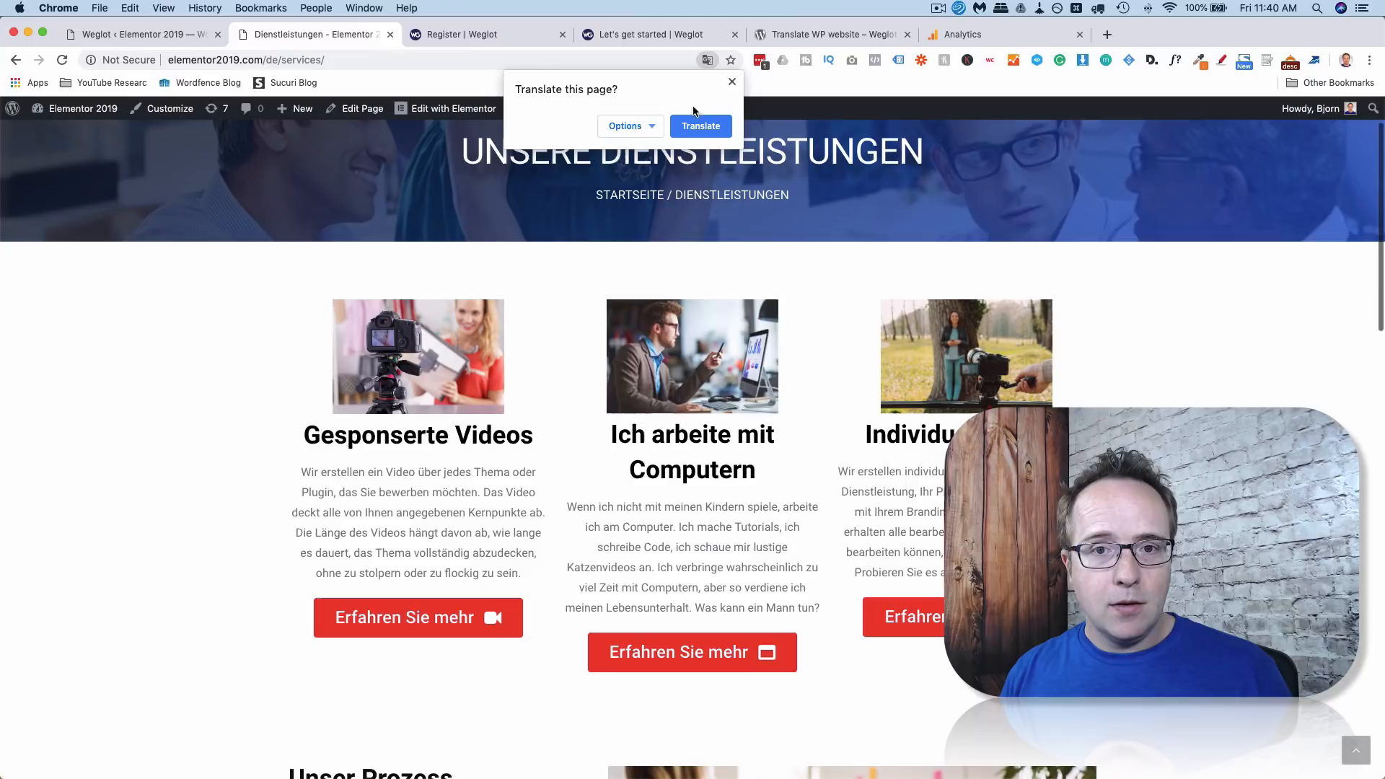
scroll(611, 284, down, 5)
click(732, 82)
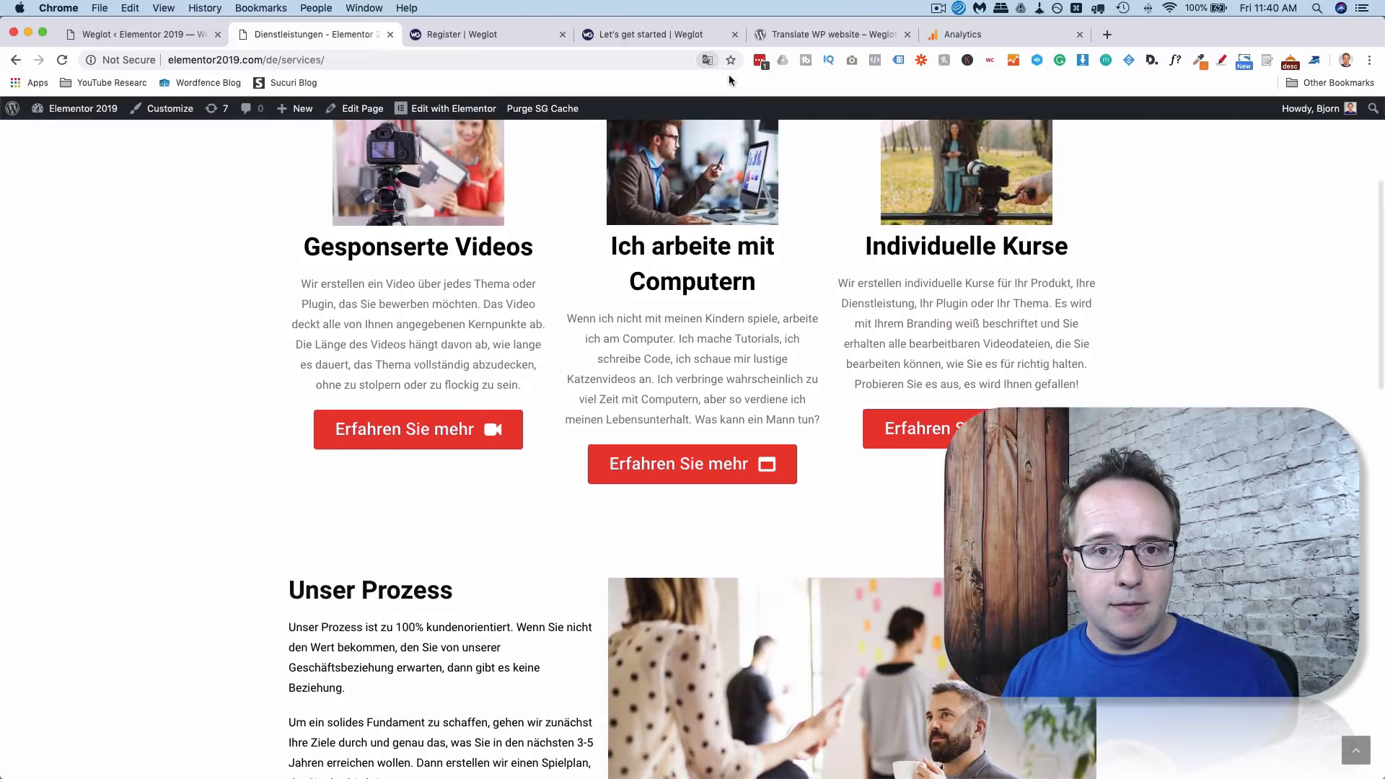
Inspect the description paragraph under "Ich arbeite mit Computern" and copy its class name elementor-image-box-description.
drag(570, 319, 822, 418)
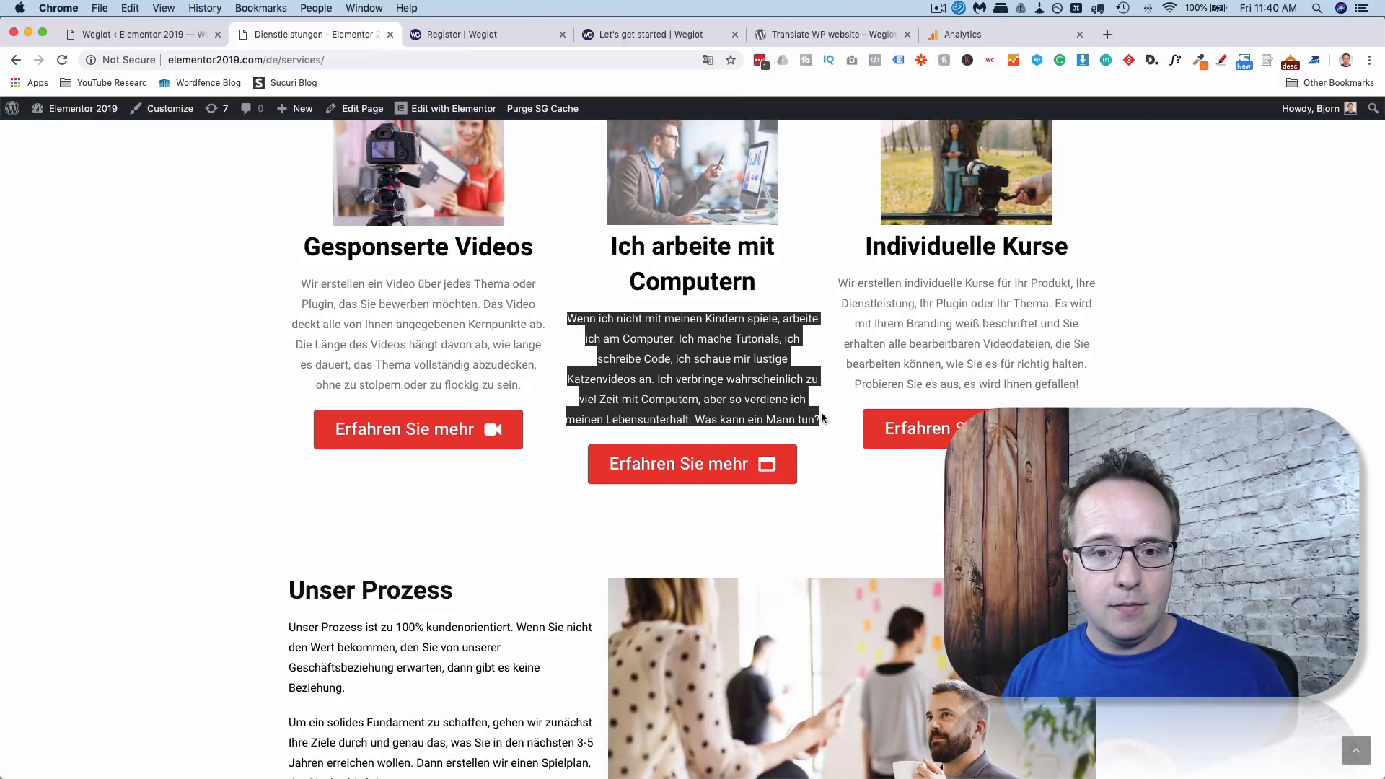
right_click(652, 340)
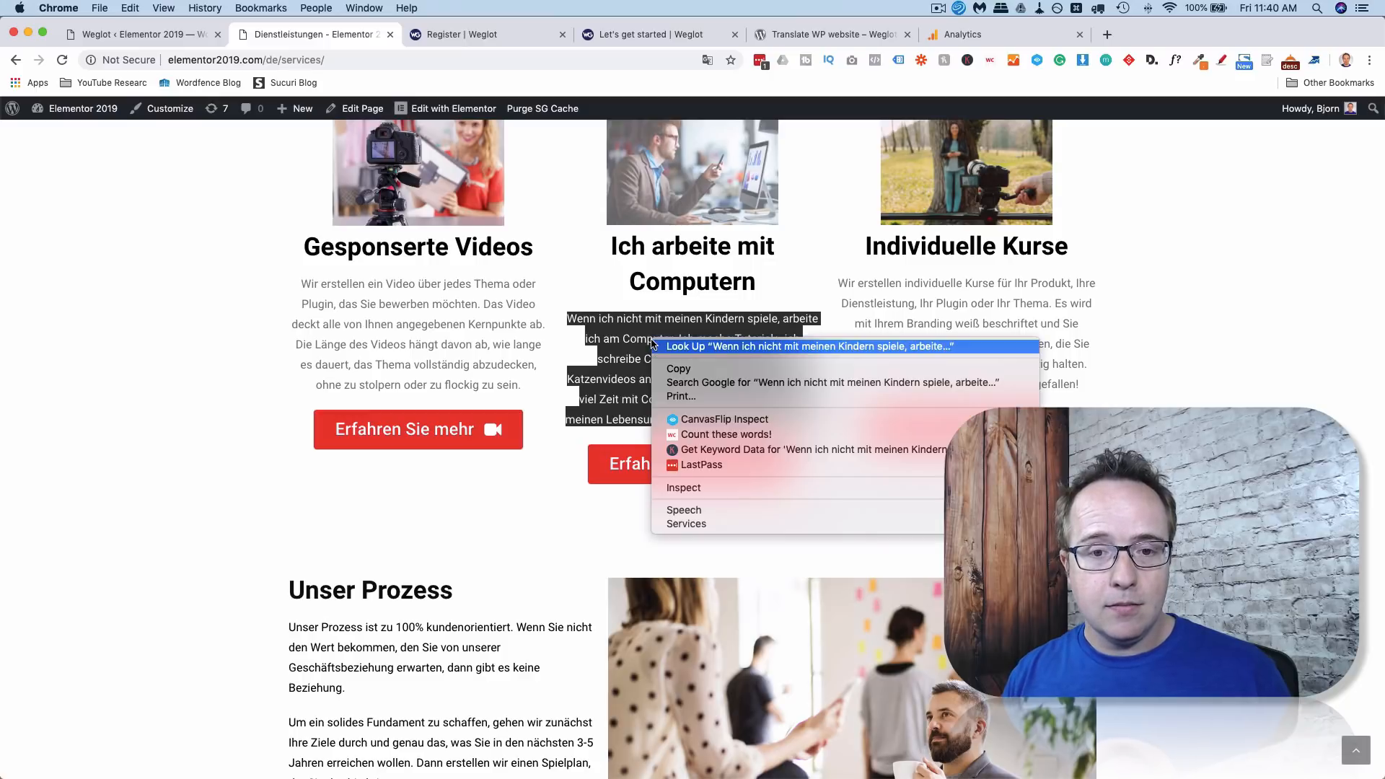
click(690, 489)
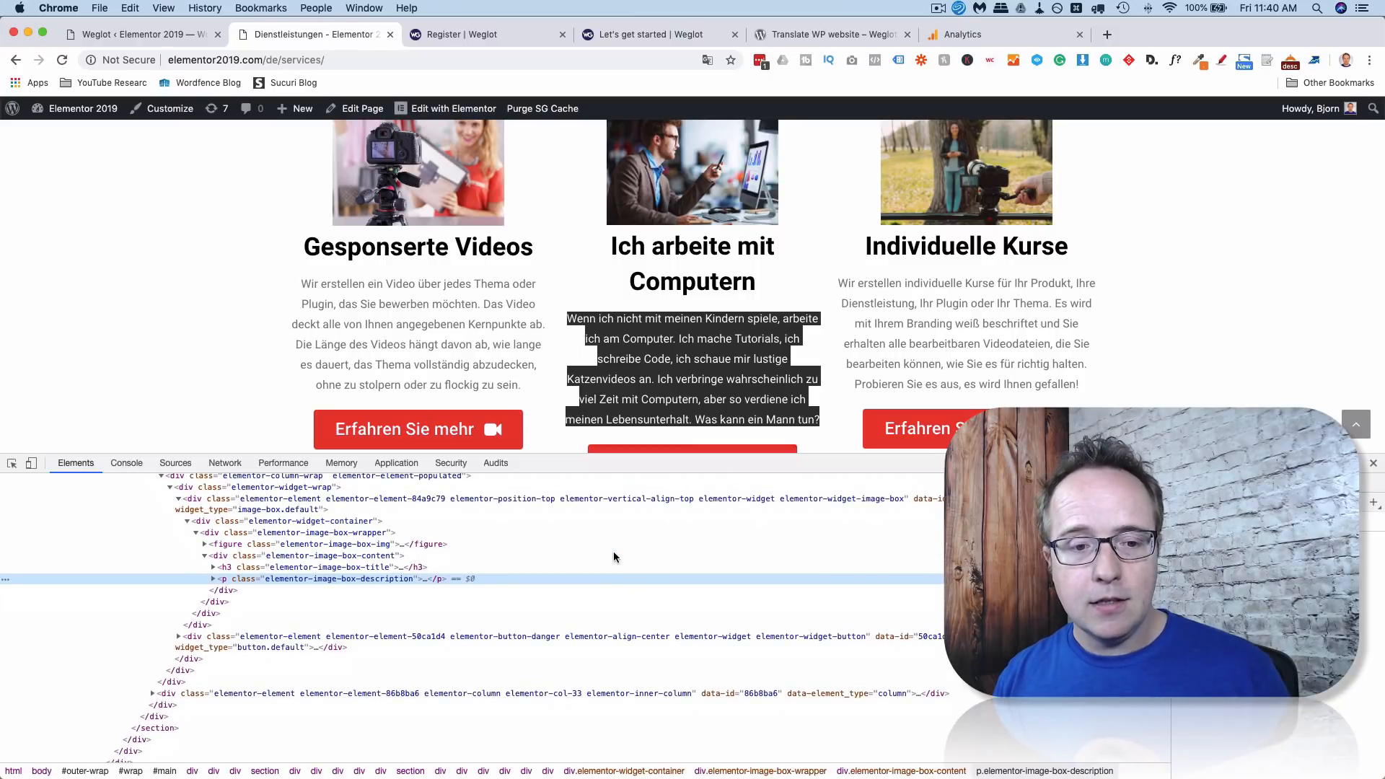
scroll(614, 552, down, 2)
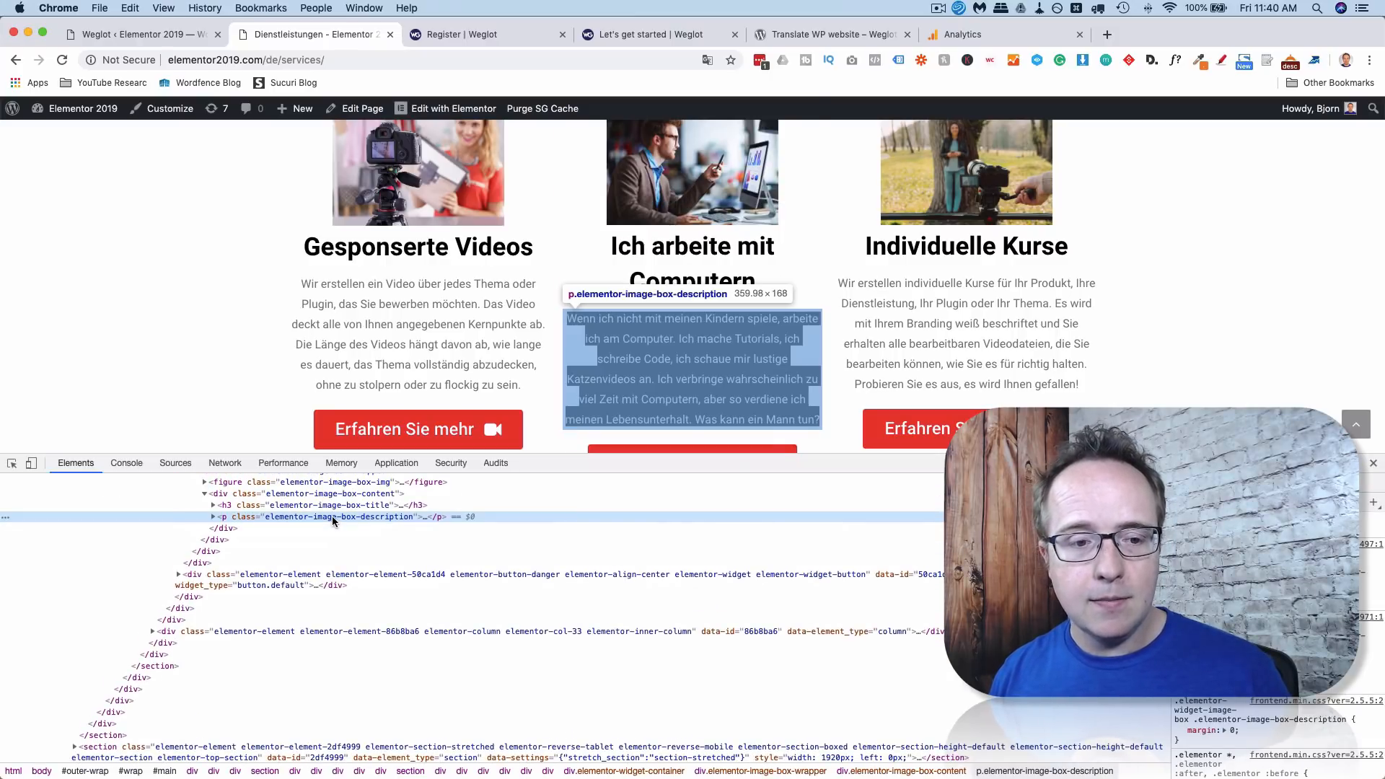
double_click(332, 517)
right_click(331, 517)
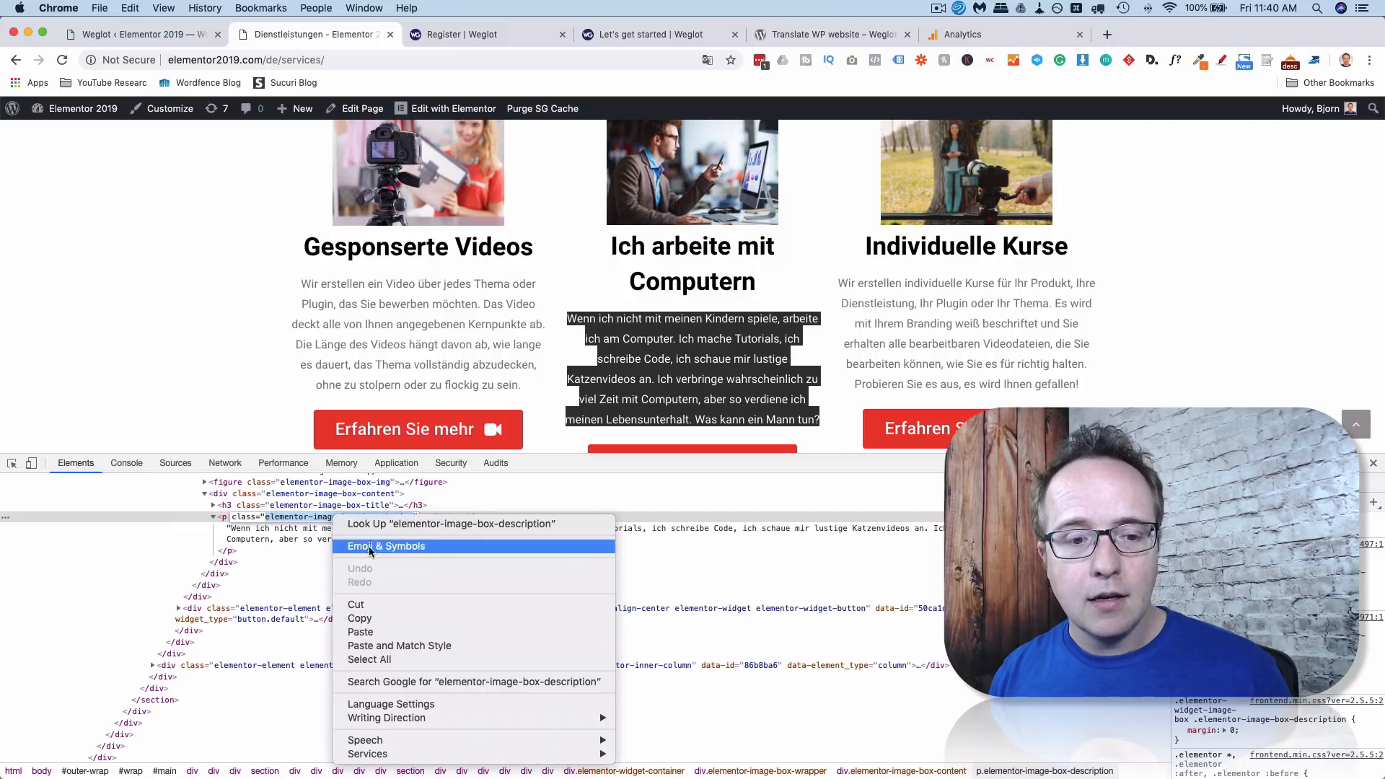
click(372, 617)
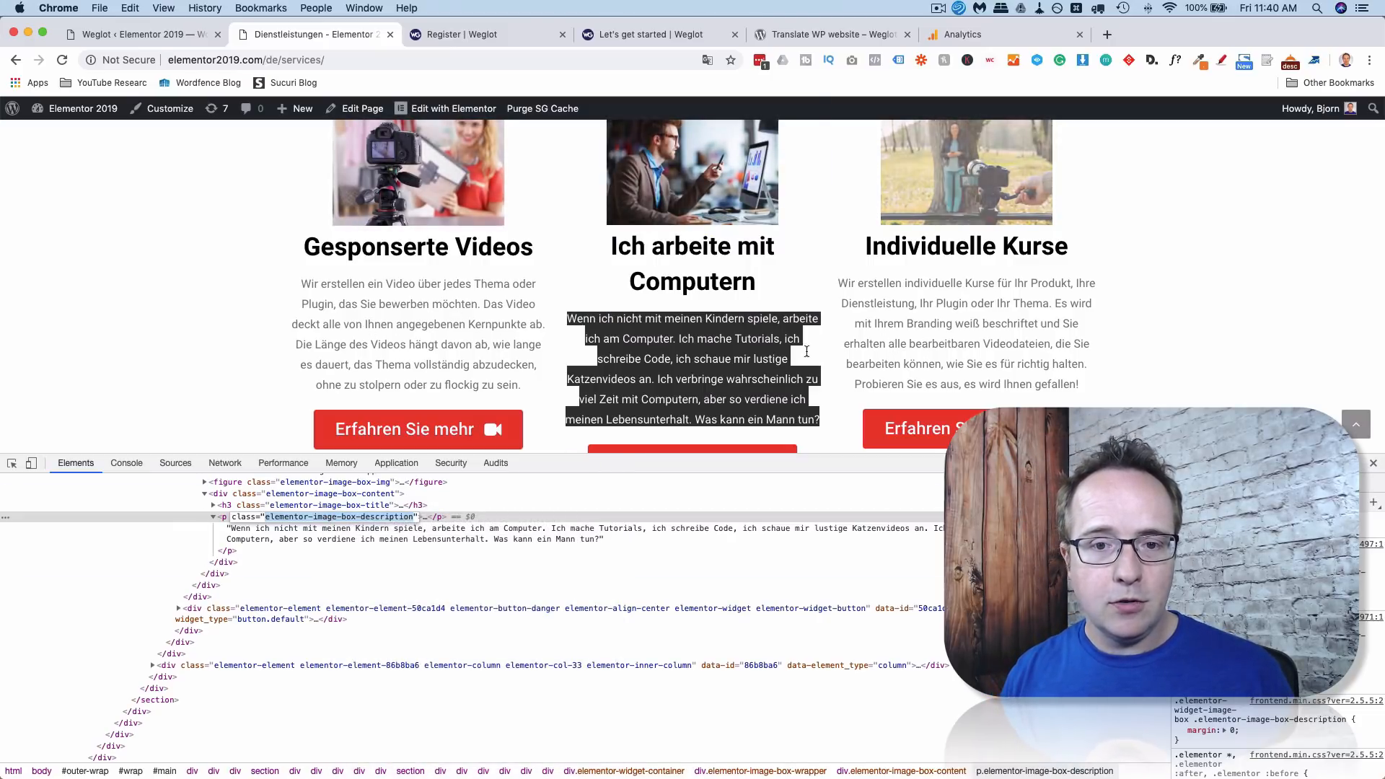
Add an exclusion block with the CSS selector .elementor-image-box-description in the Weglot settings.
click(163, 36)
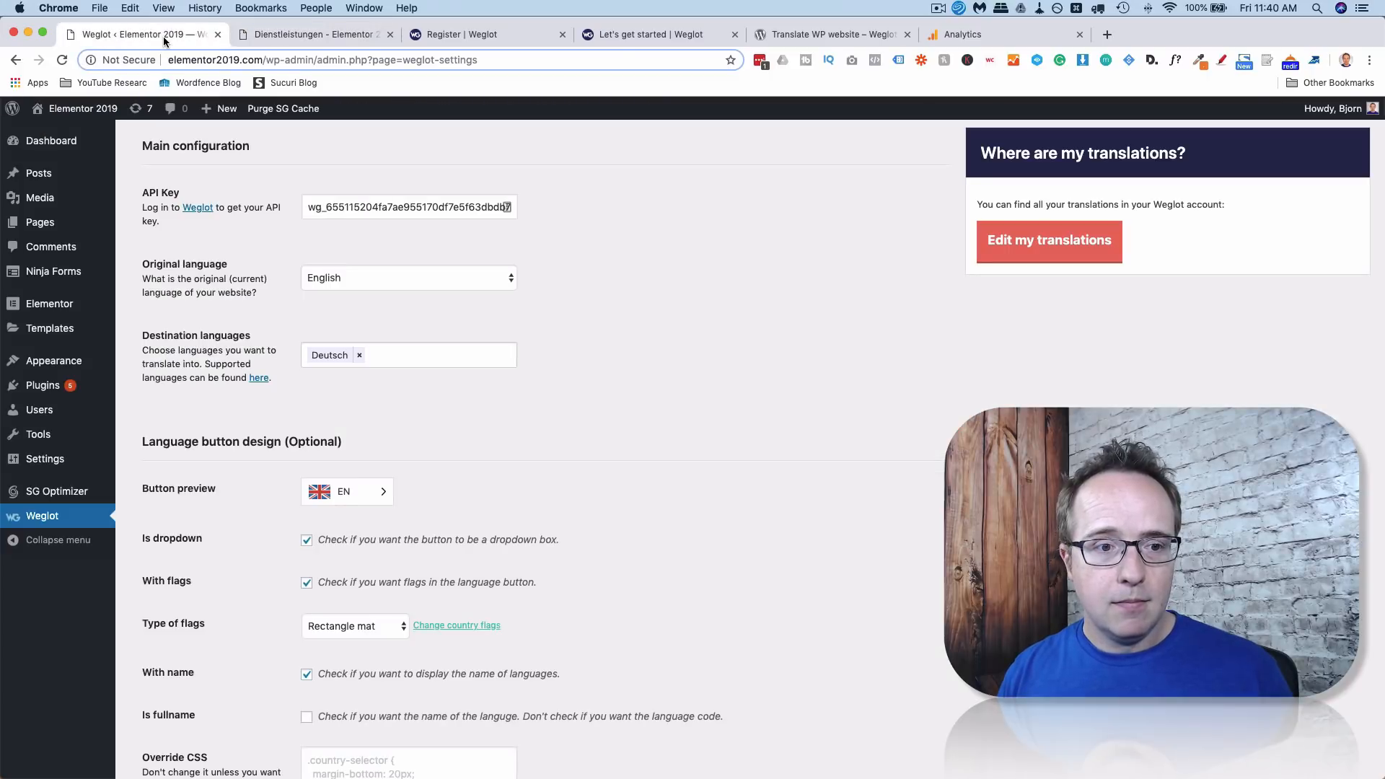
scroll(242, 319, down, 15)
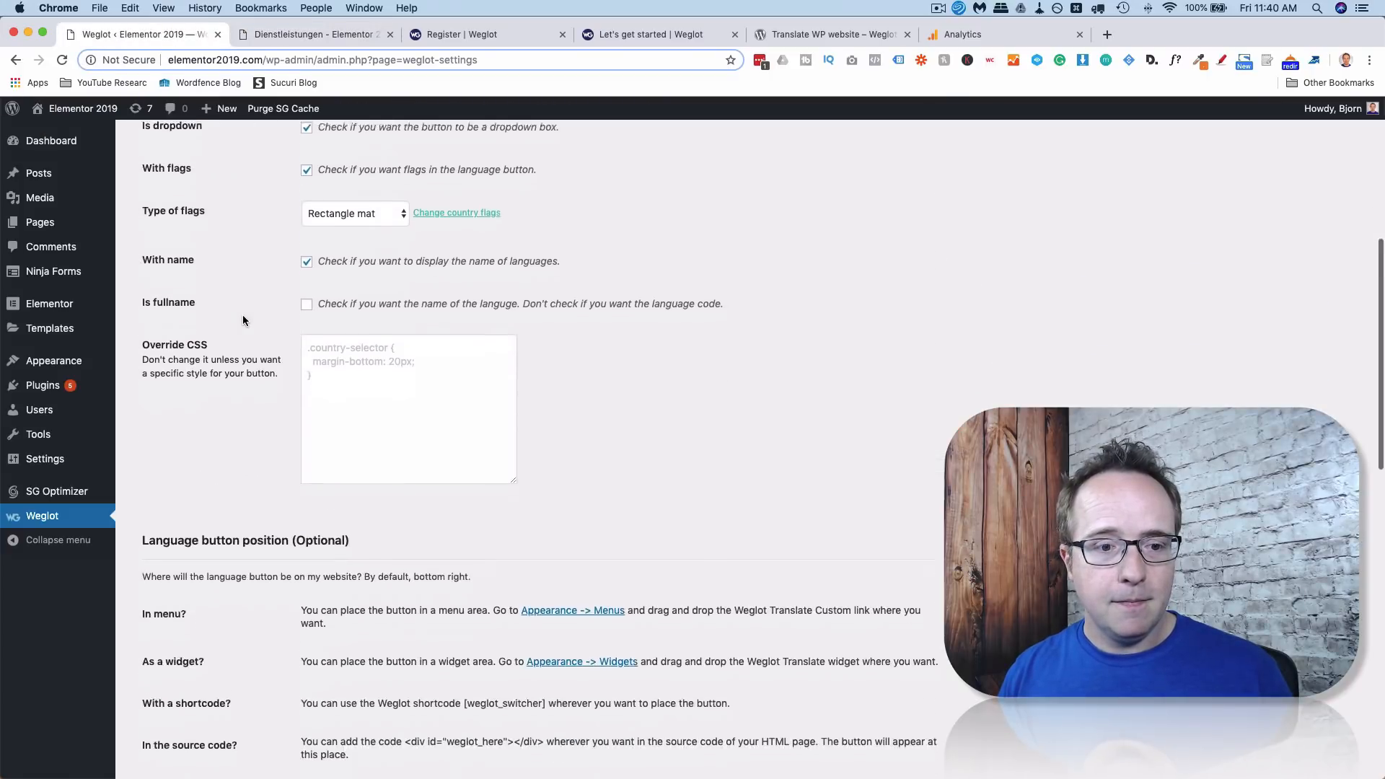
scroll(243, 319, down, 3)
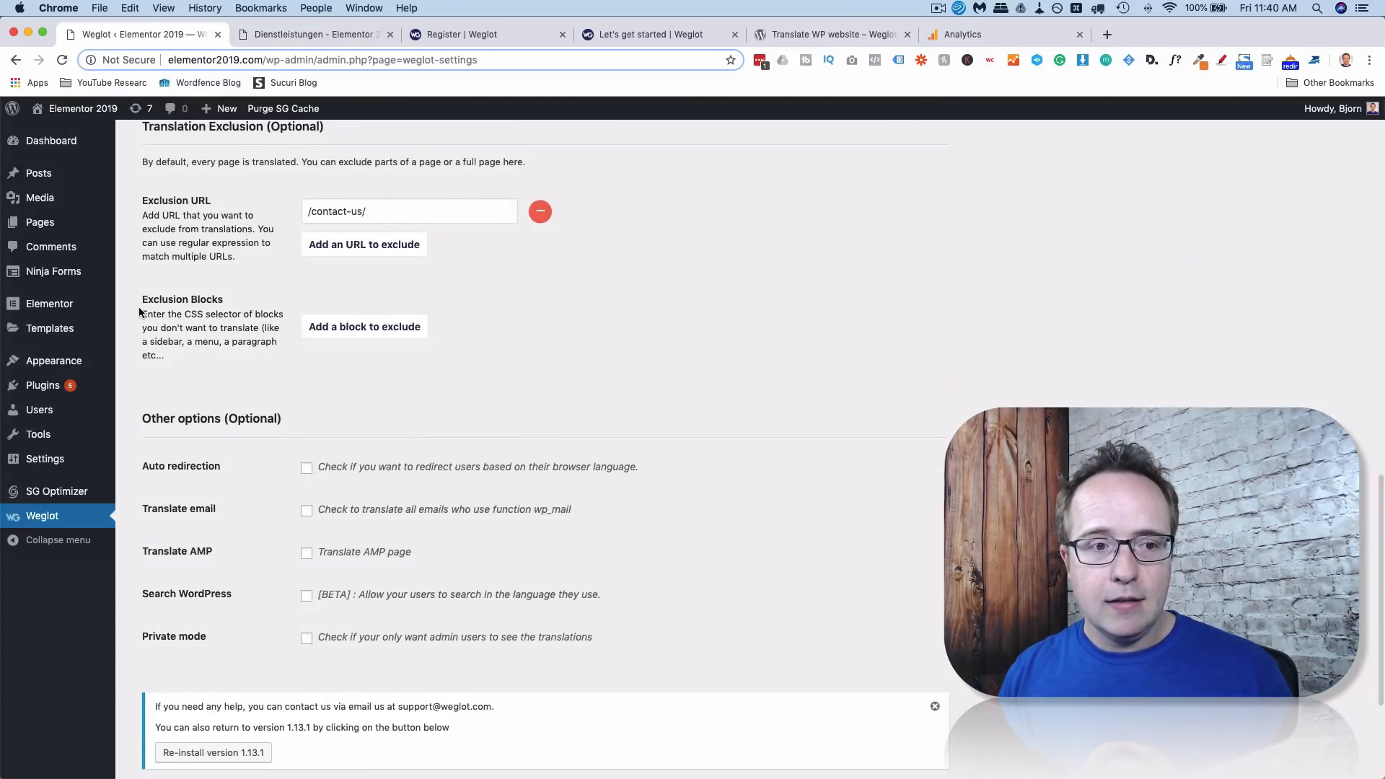
click(352, 329)
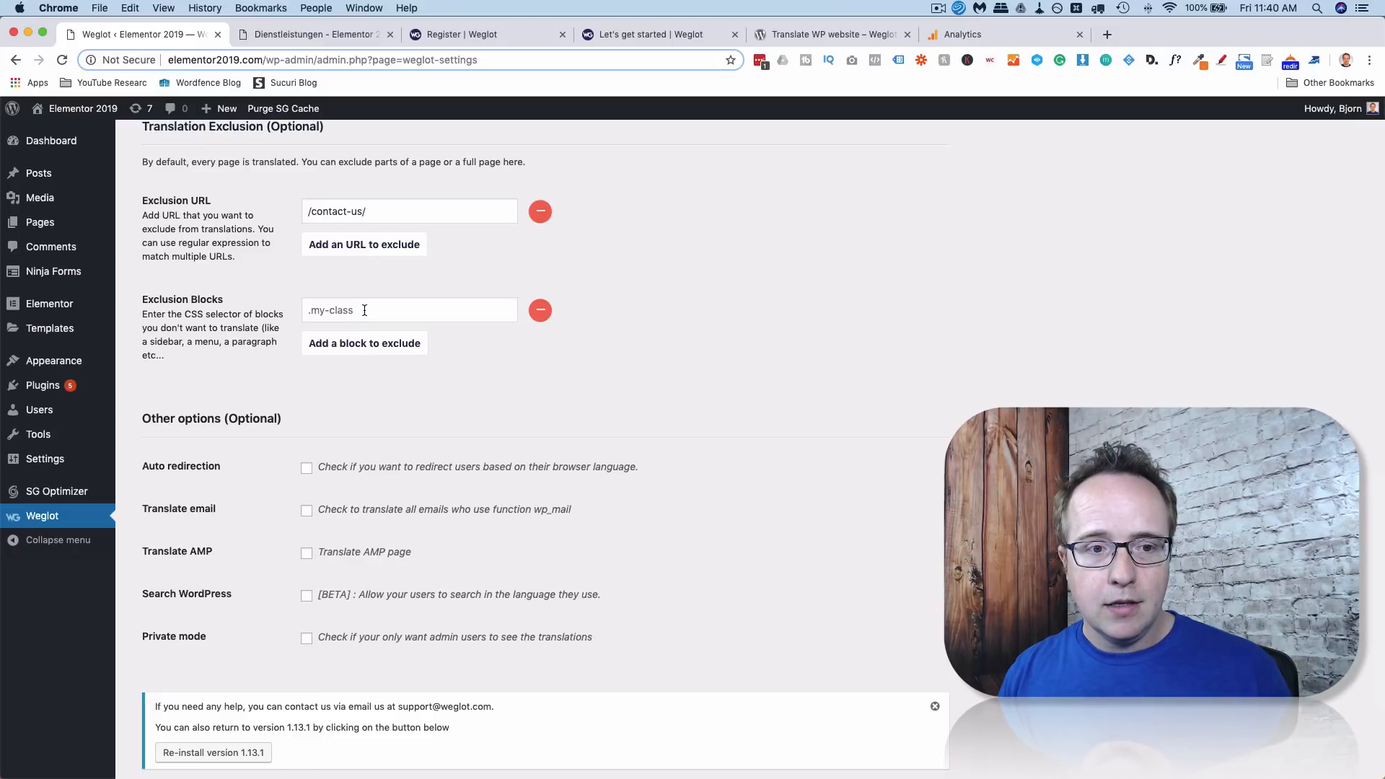
right_click(365, 313)
click(394, 403)
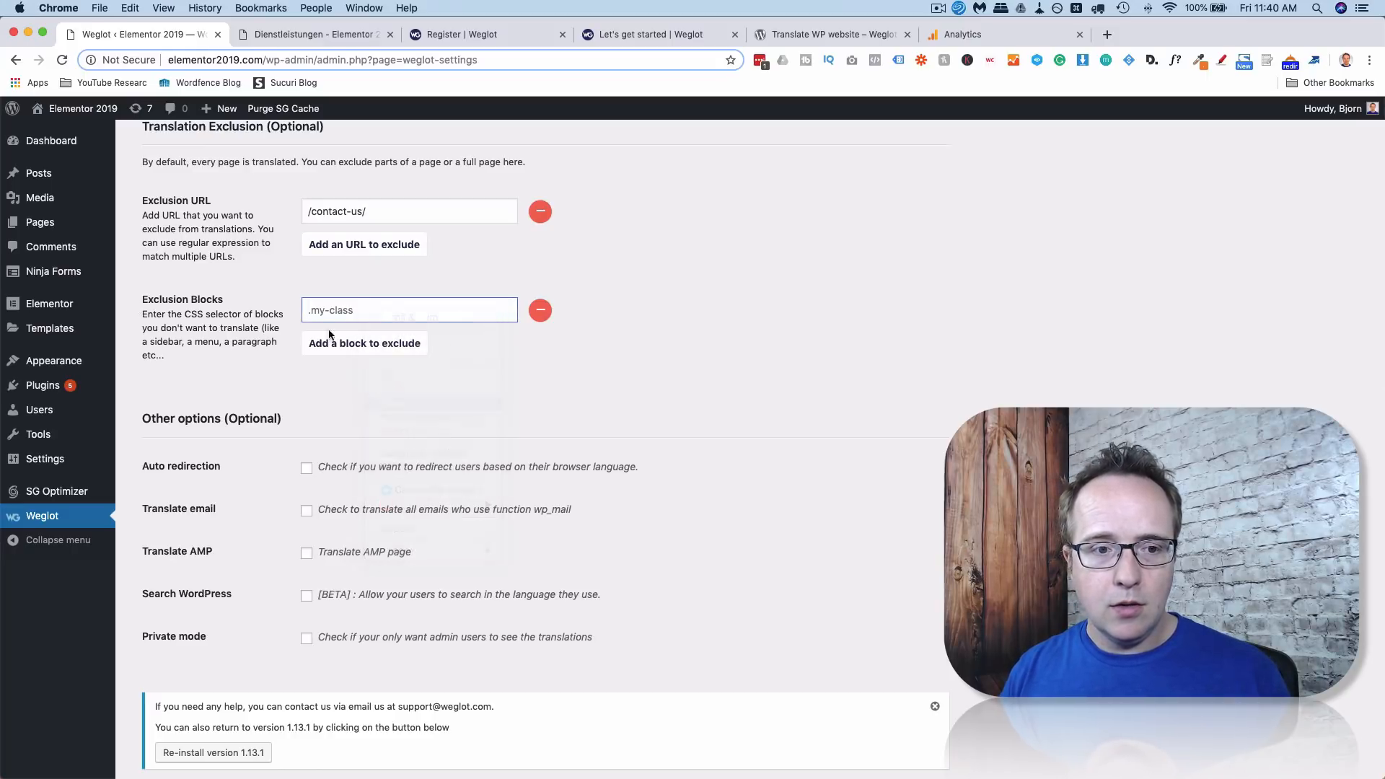
click(307, 309)
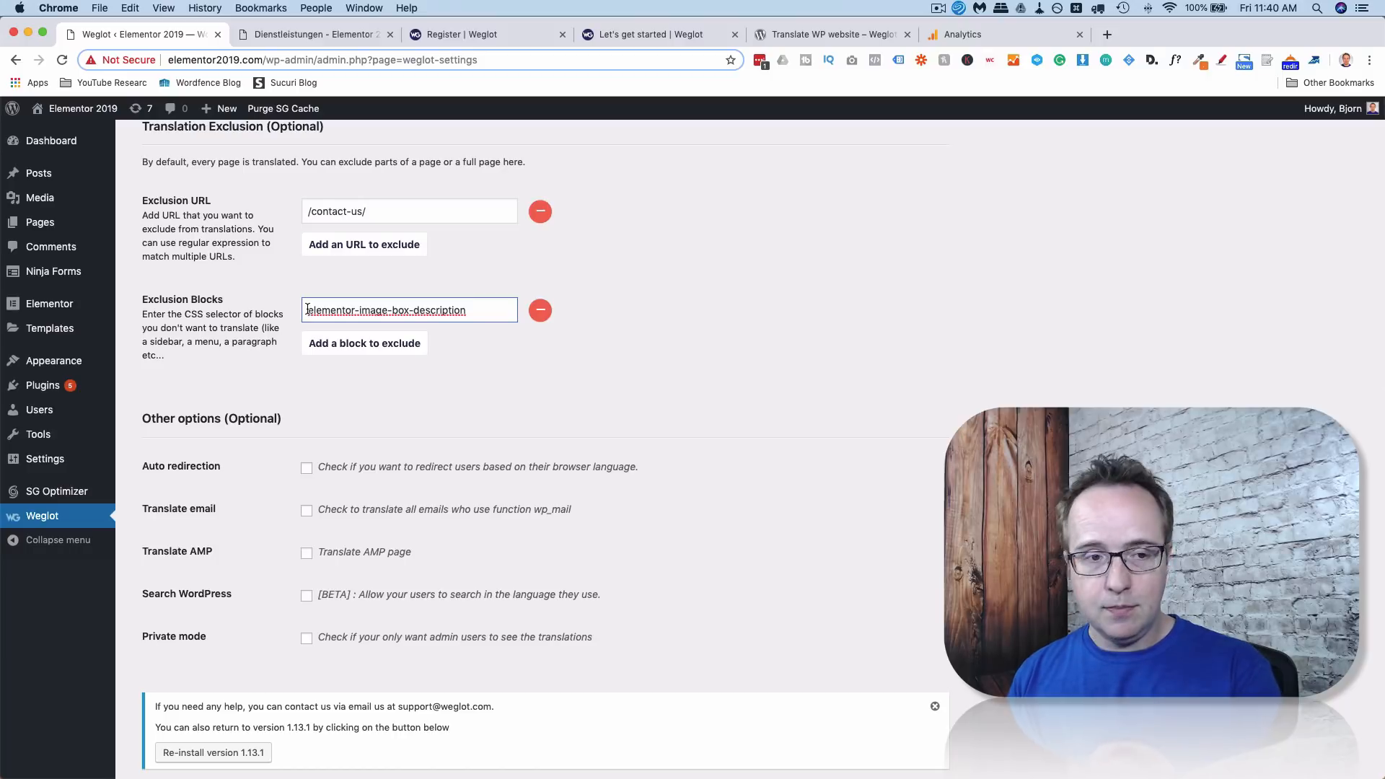
text(.)
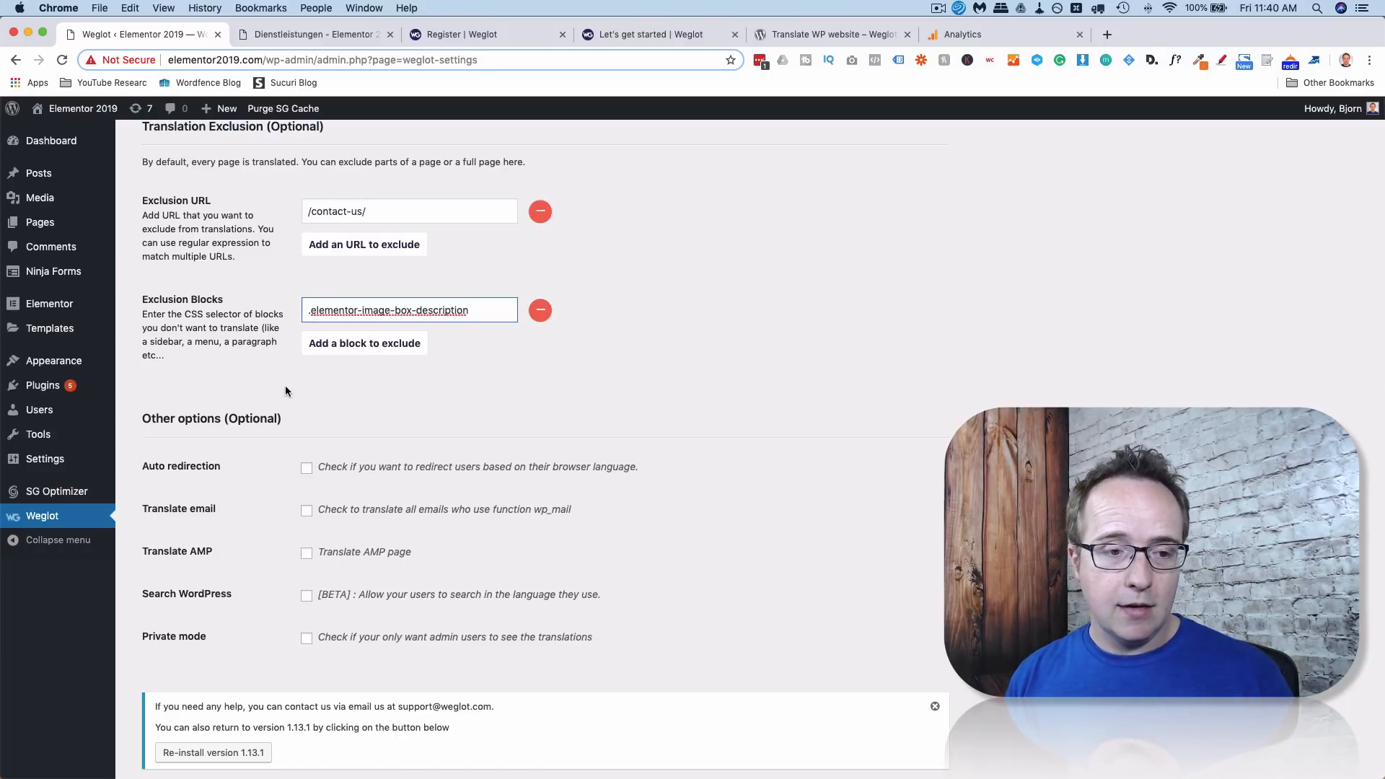
Save the Weglot settings and reload the German Services page to check whether the service descriptions are excluded from translation.
scroll(245, 491, down, 3)
click(189, 603)
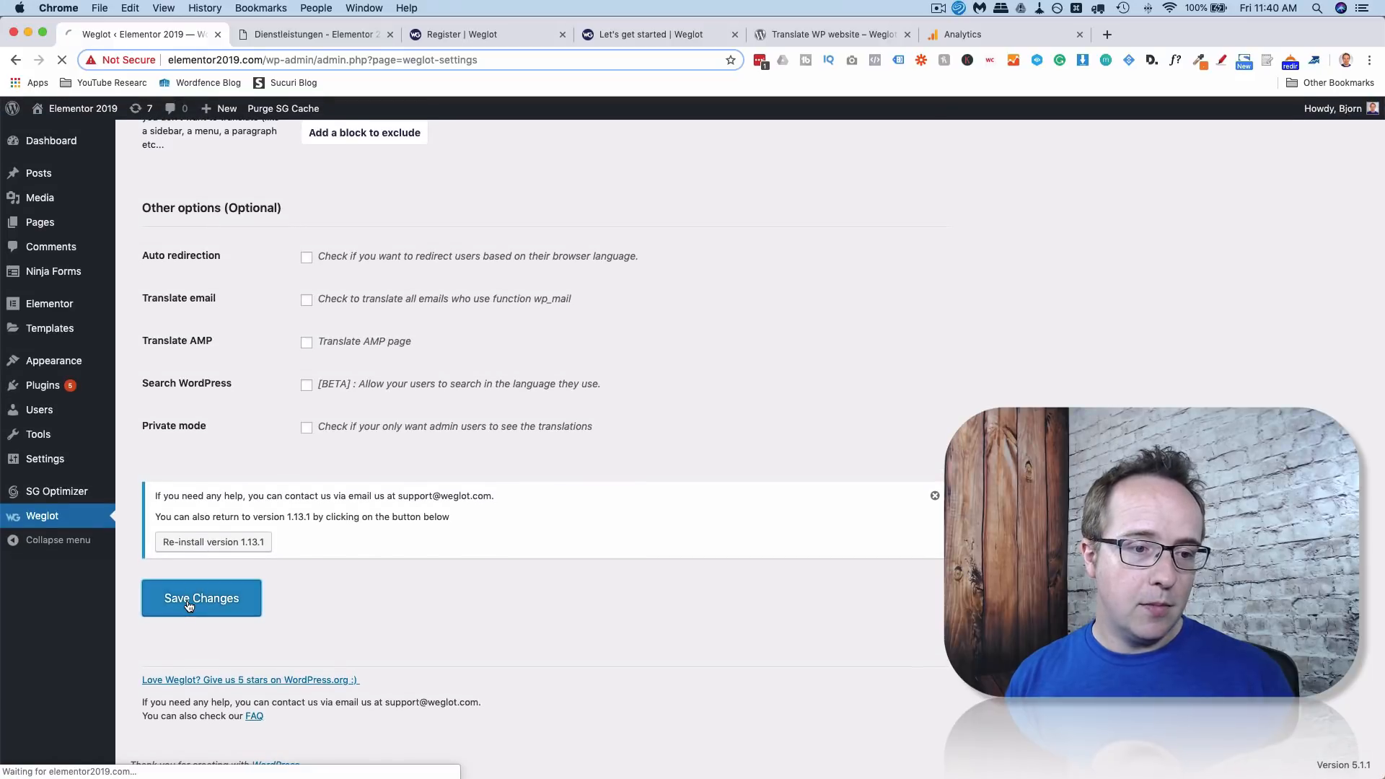
click(313, 41)
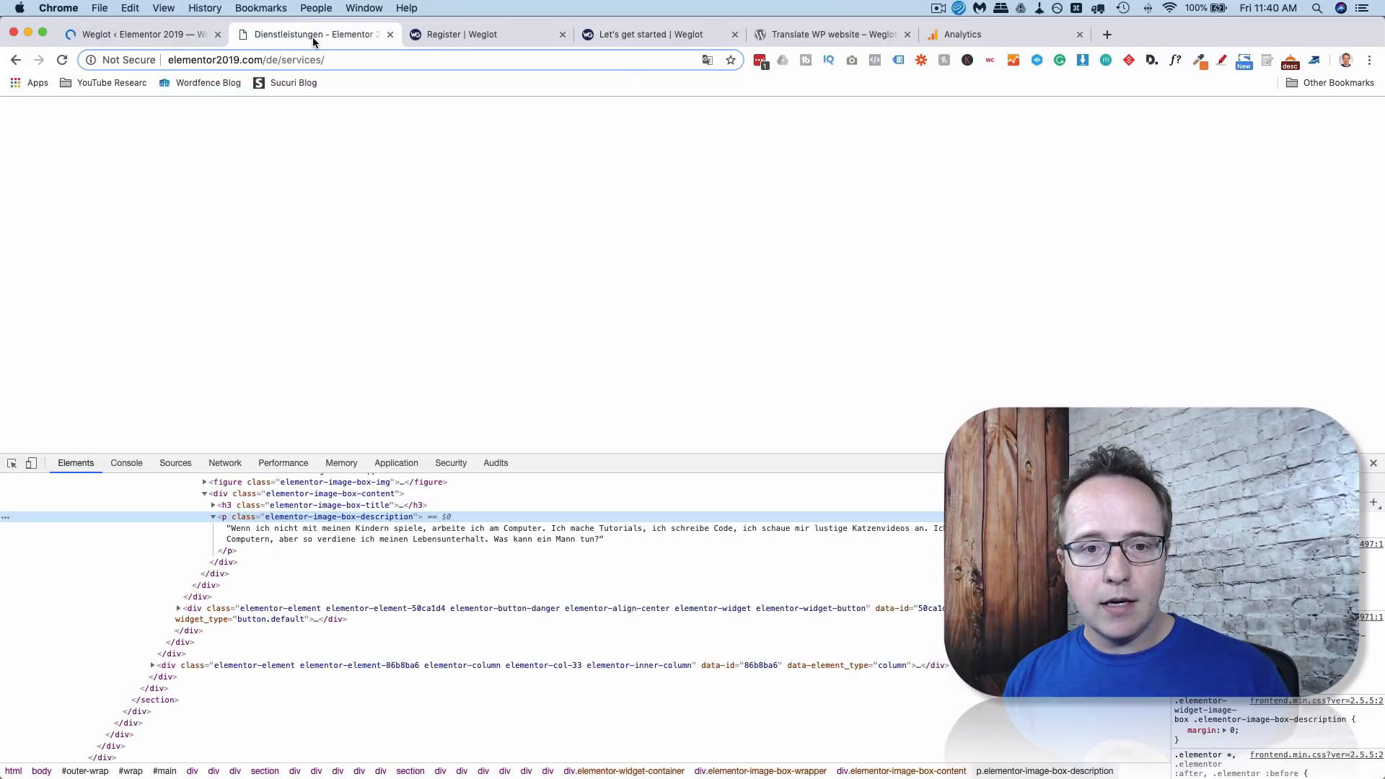
click(1375, 464)
click(62, 60)
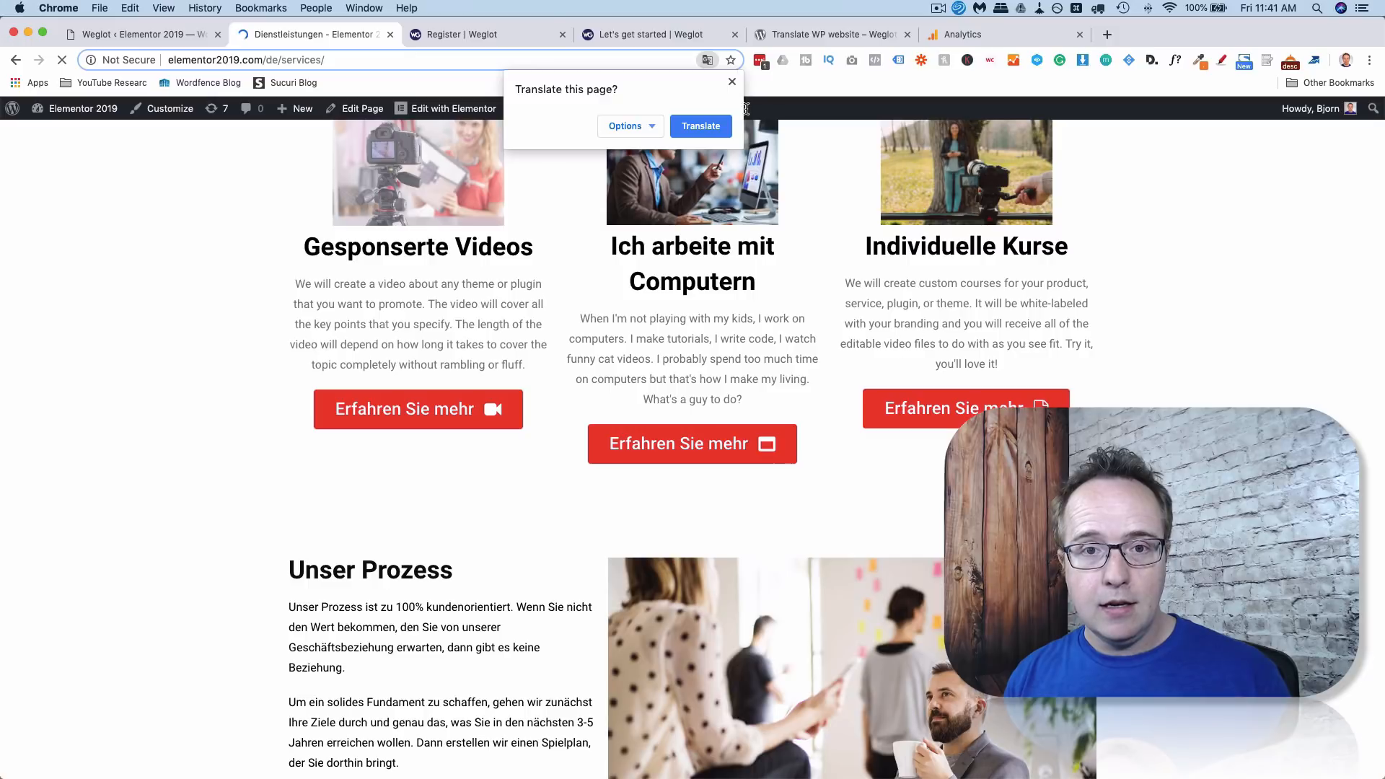
click(733, 82)
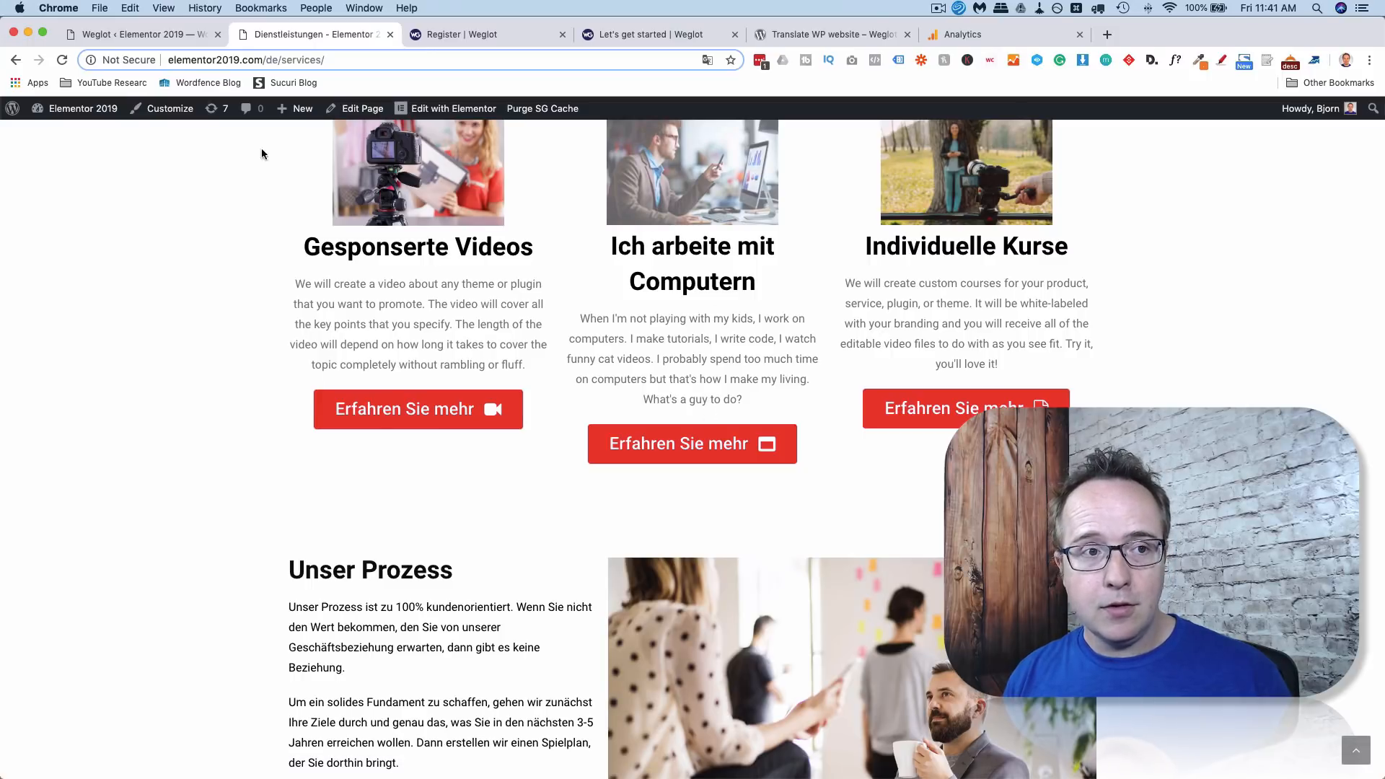
Remove the .elementor-image-box-description exclusion block from the Weglot settings, save, and reload the German Services page.
click(137, 34)
scroll(340, 371, down, 10)
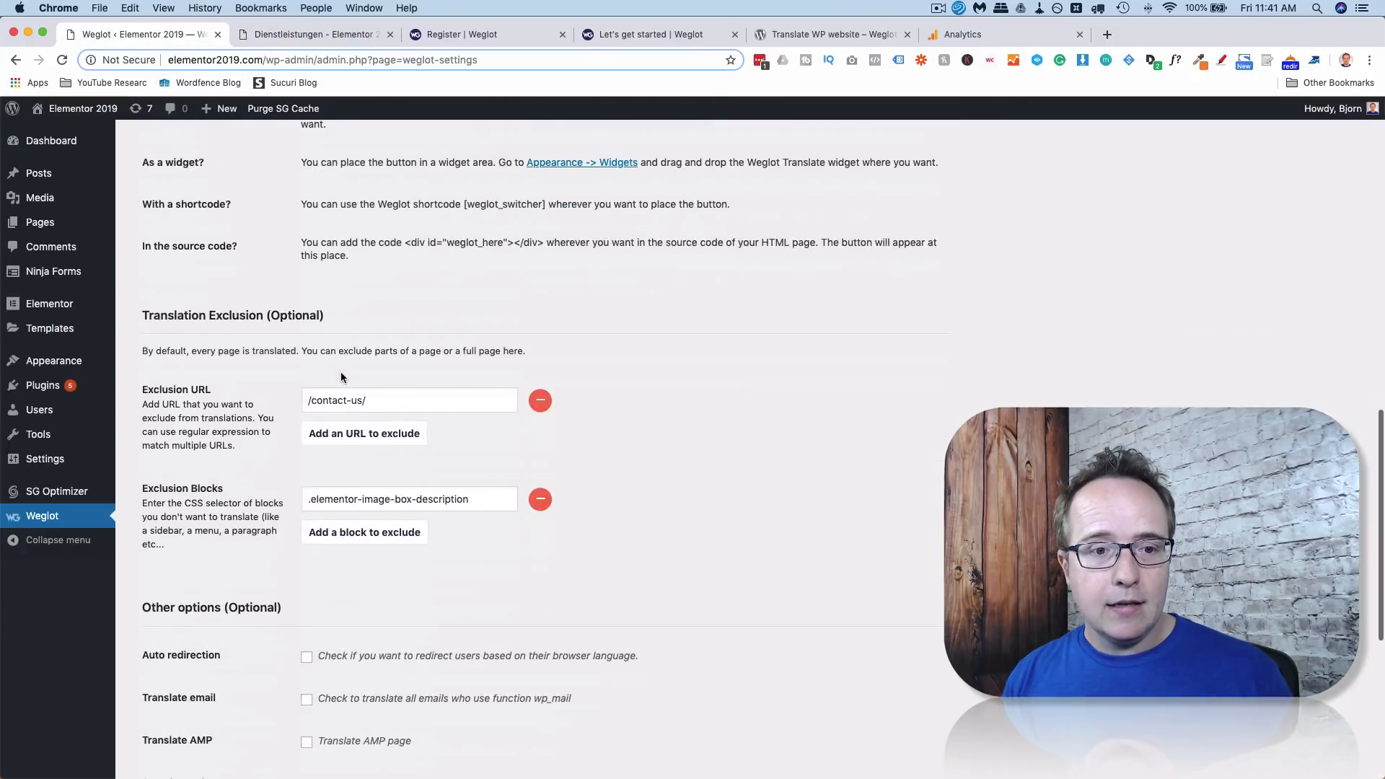
scroll(340, 371, down, 5)
scroll(340, 371, up, 3)
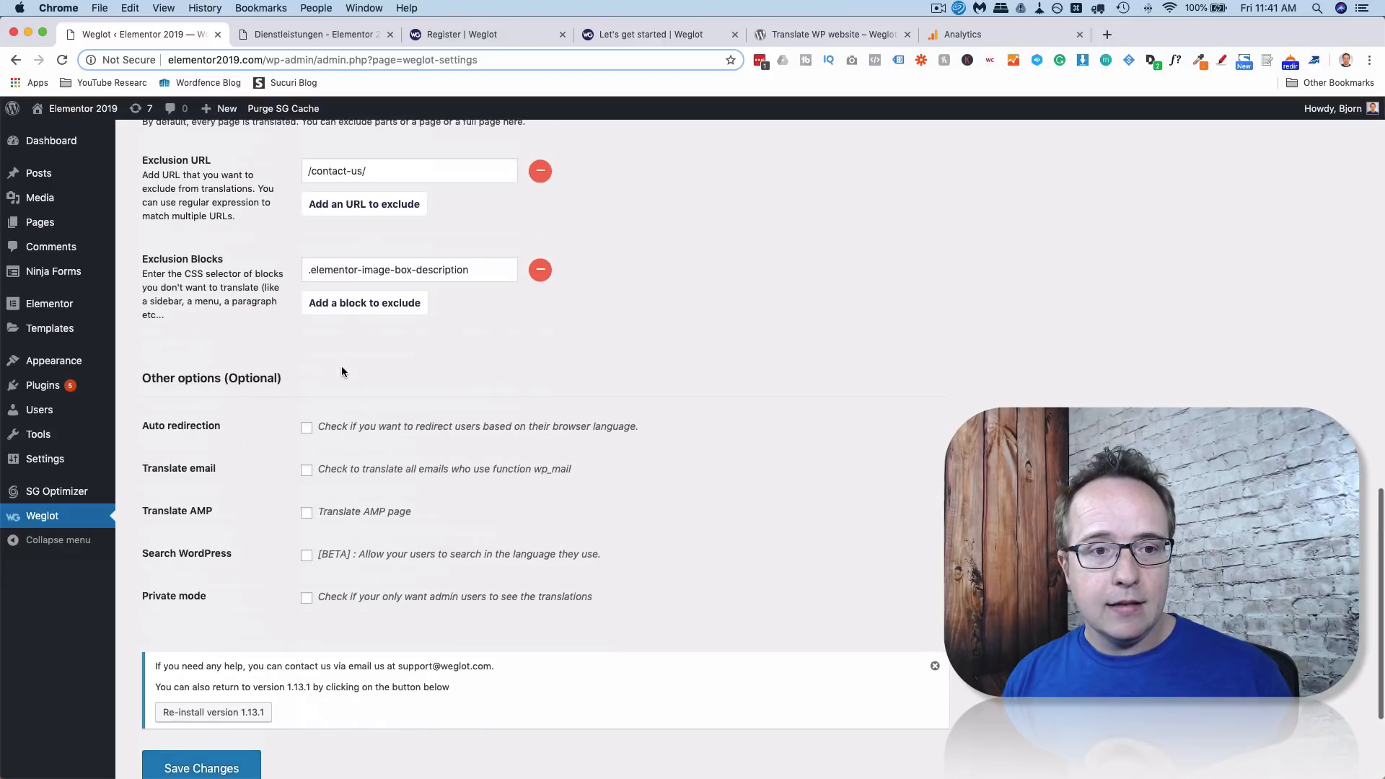
click(540, 272)
scroll(245, 408, down, 3)
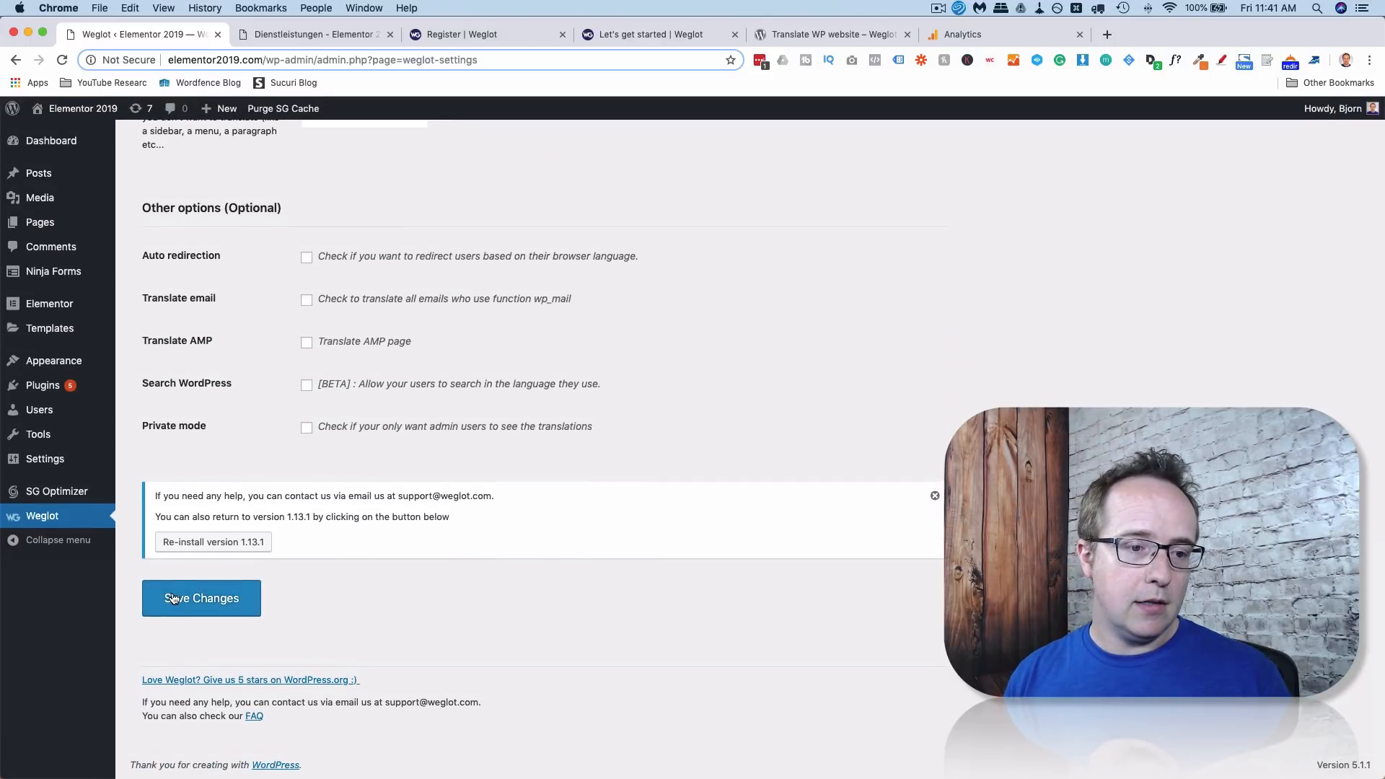
click(173, 598)
click(335, 35)
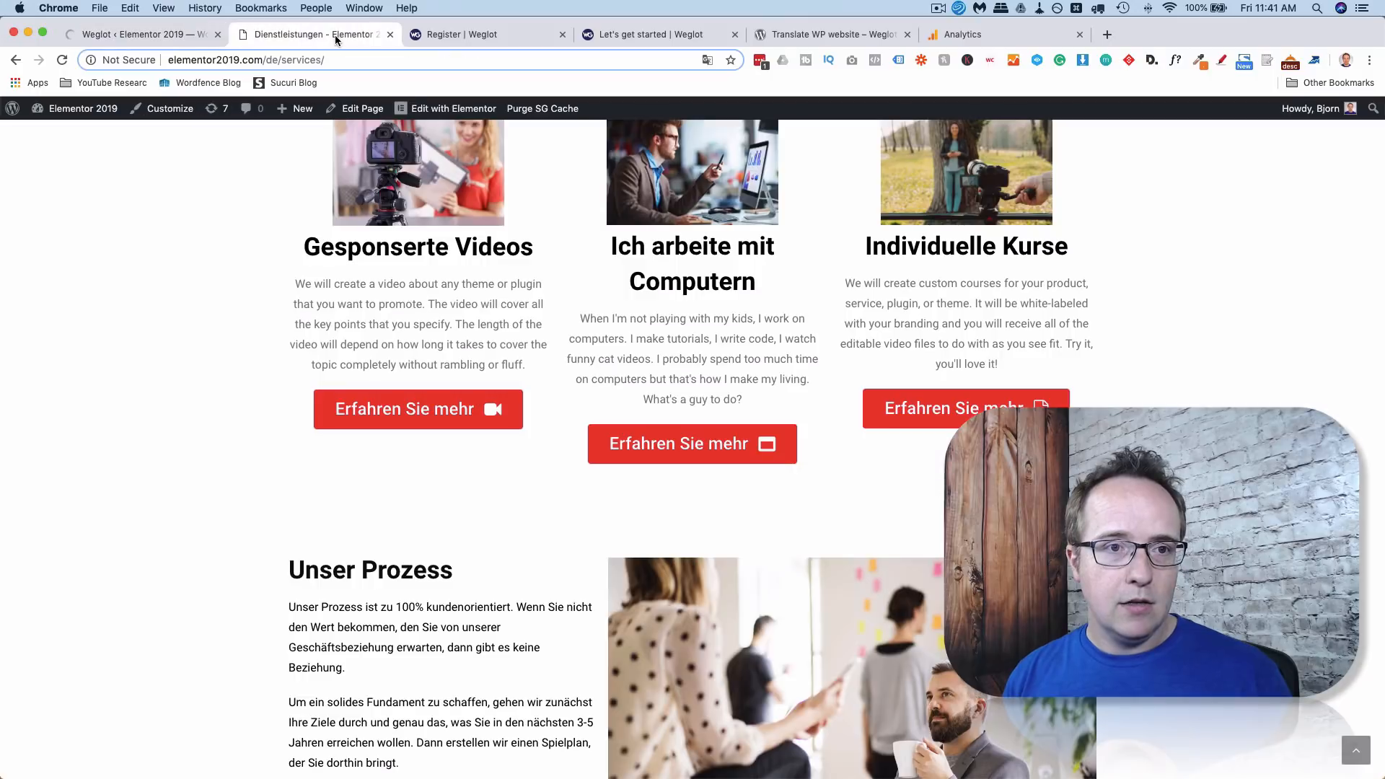
click(62, 60)
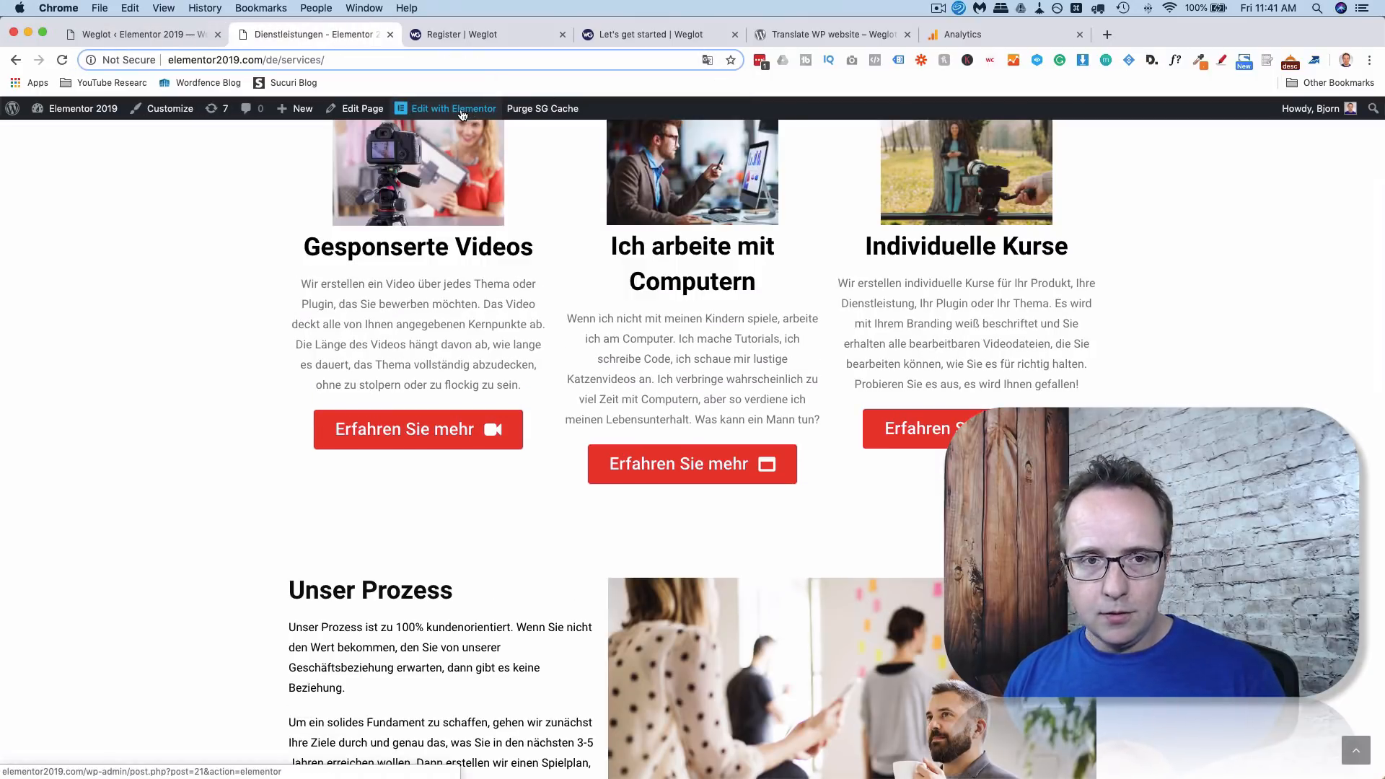
Open the Services page in Elementor, give the "I work on computers" image box the CSS class donttranslate, and update the page.
super+click(462, 115)
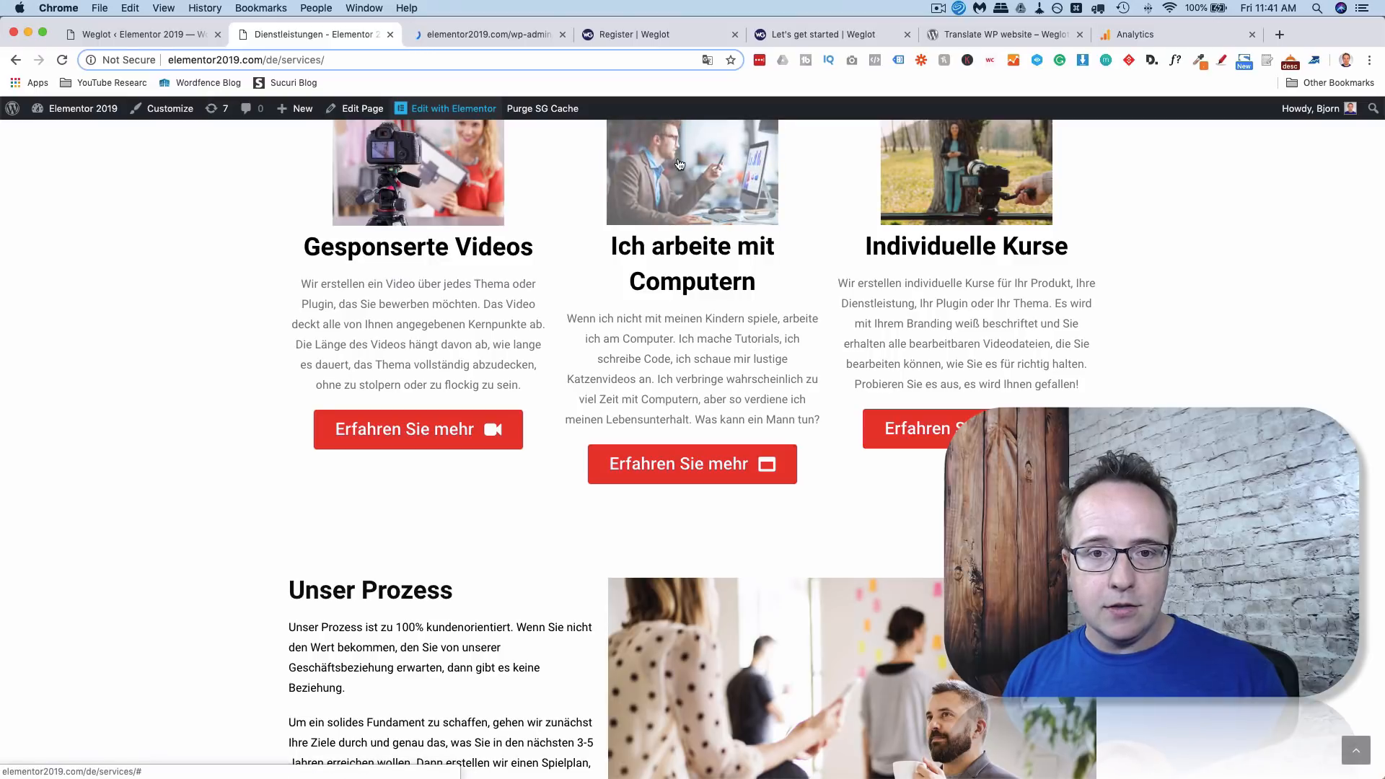
scroll(629, 218, up, 1)
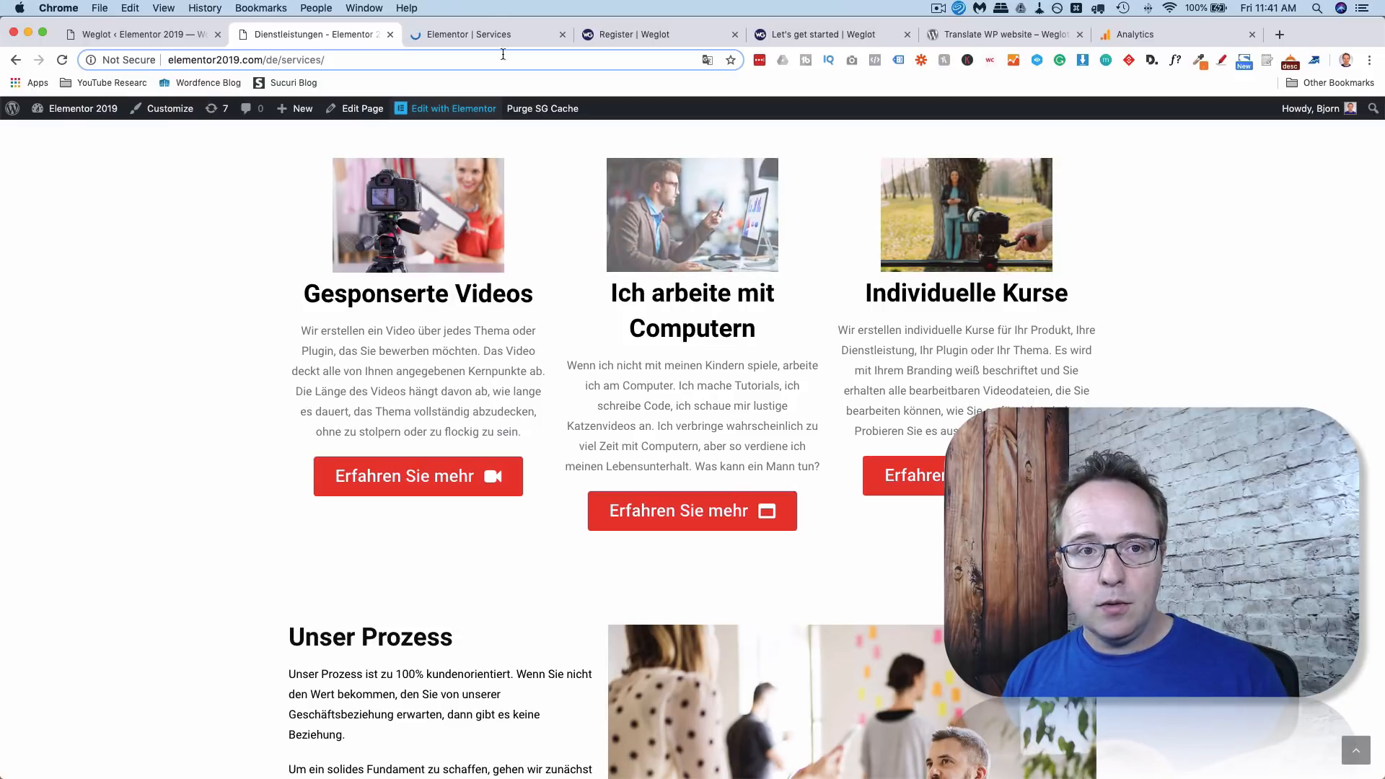
click(478, 36)
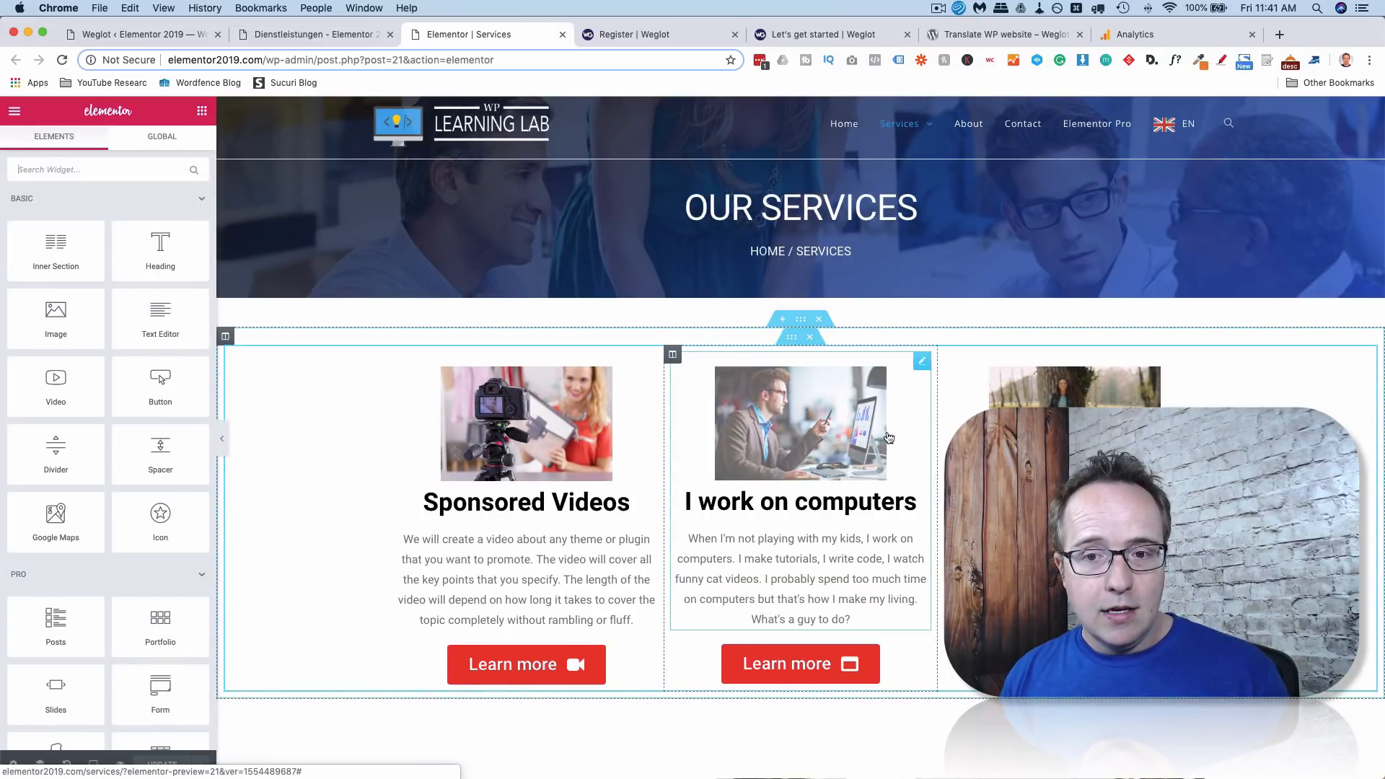
click(923, 365)
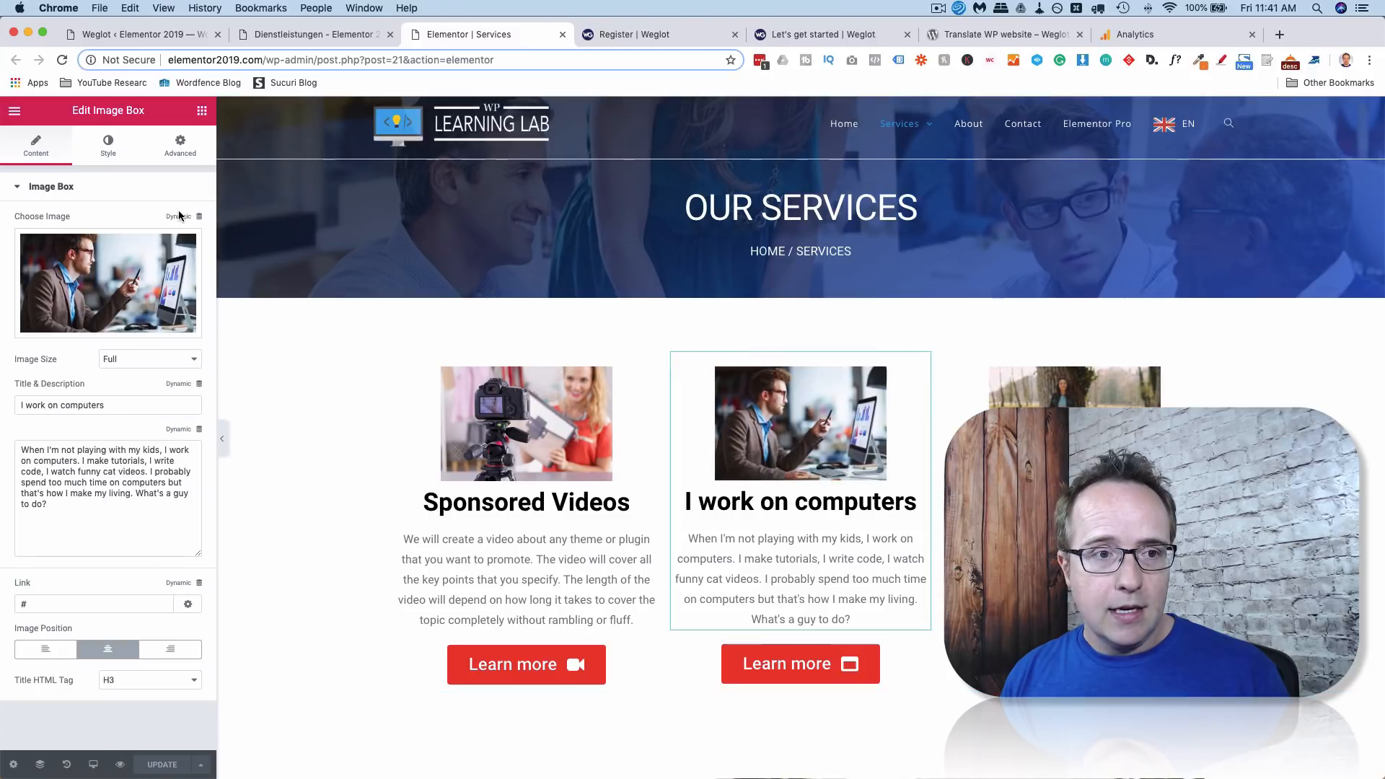
click(193, 151)
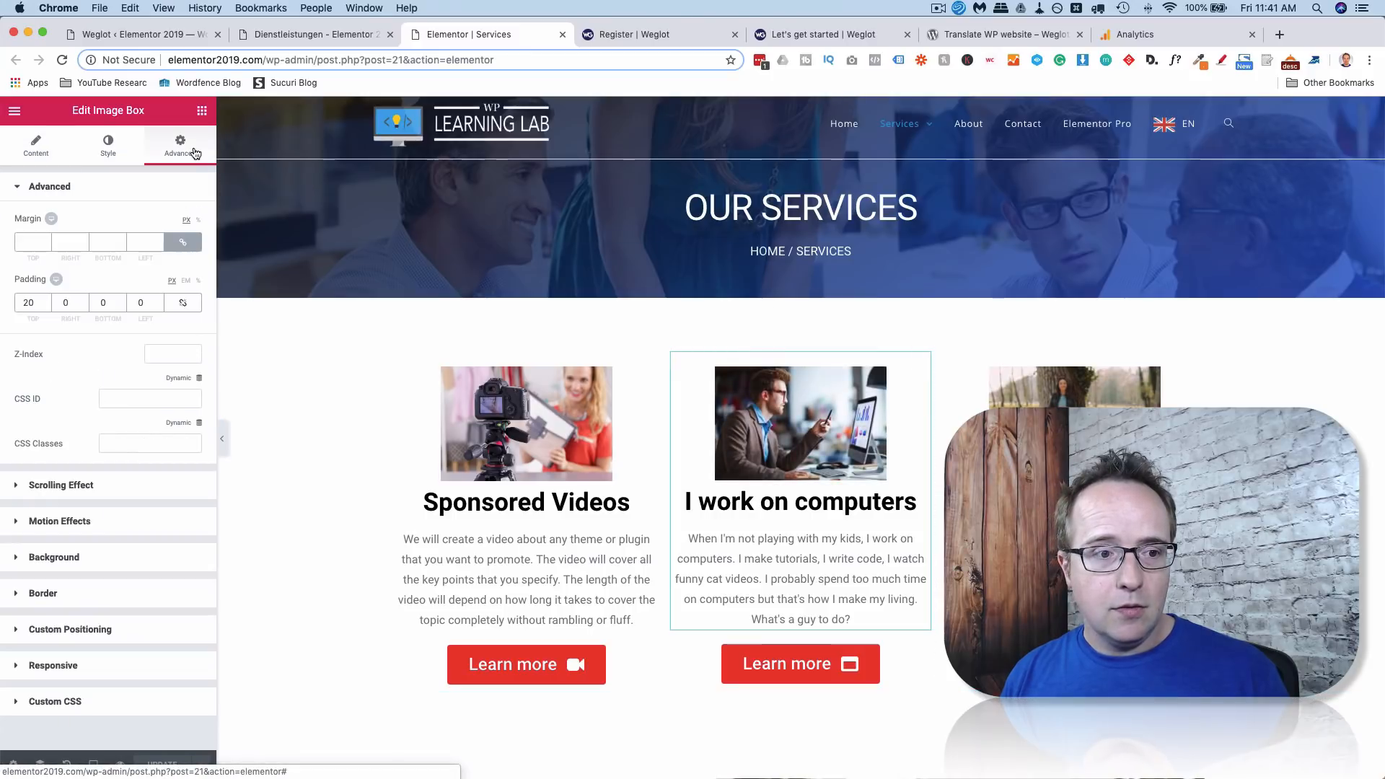
click(113, 448)
text(dontt)
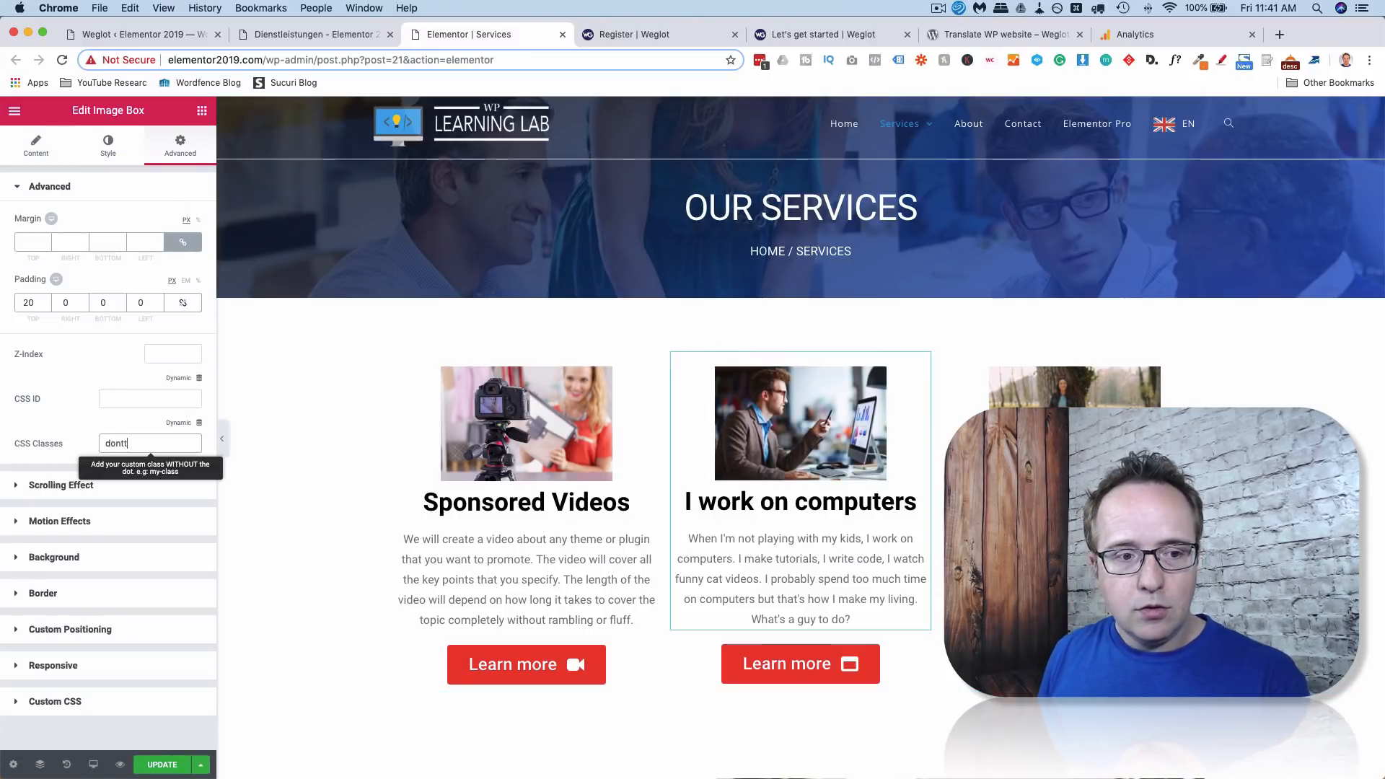
text(ranslate)
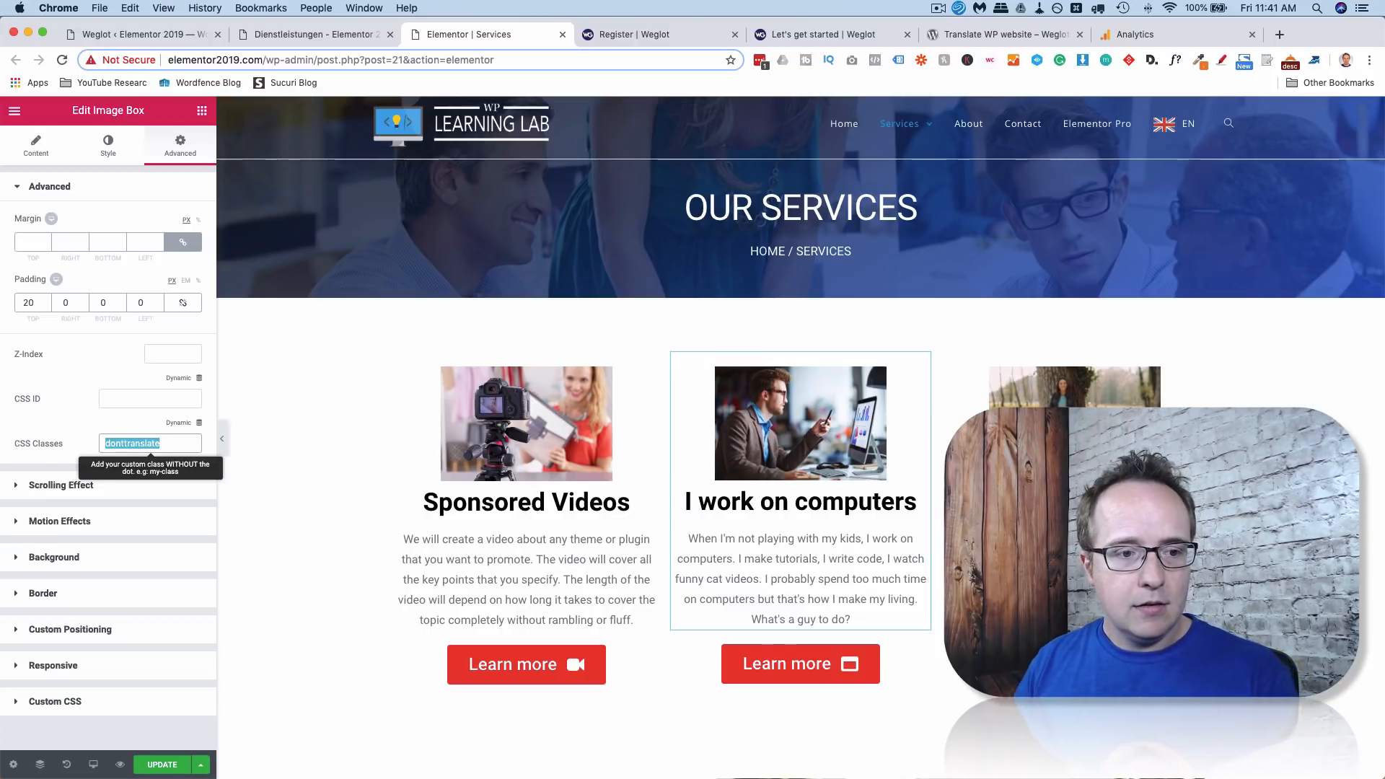
click(160, 766)
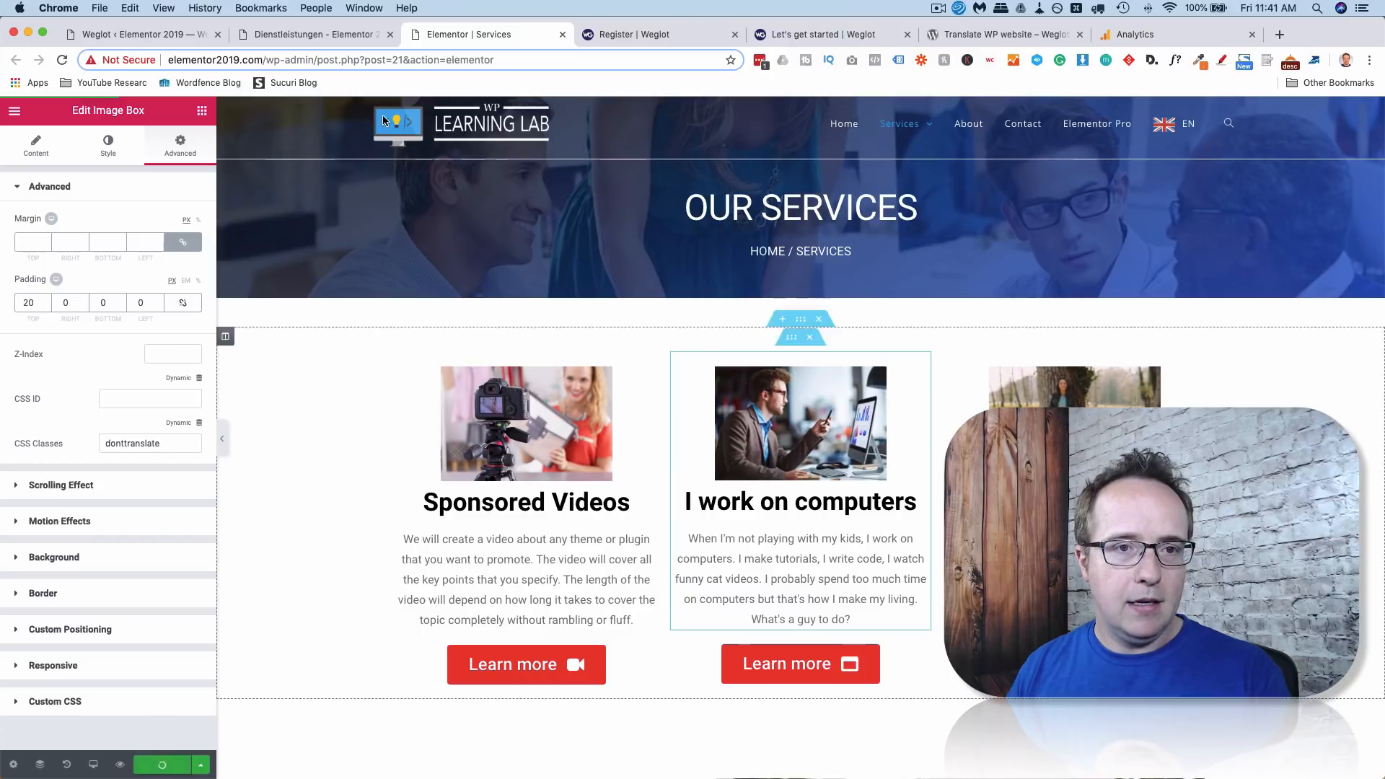
Reload the German Services page after the class change and dismiss the browser's translation offer.
click(310, 34)
click(63, 62)
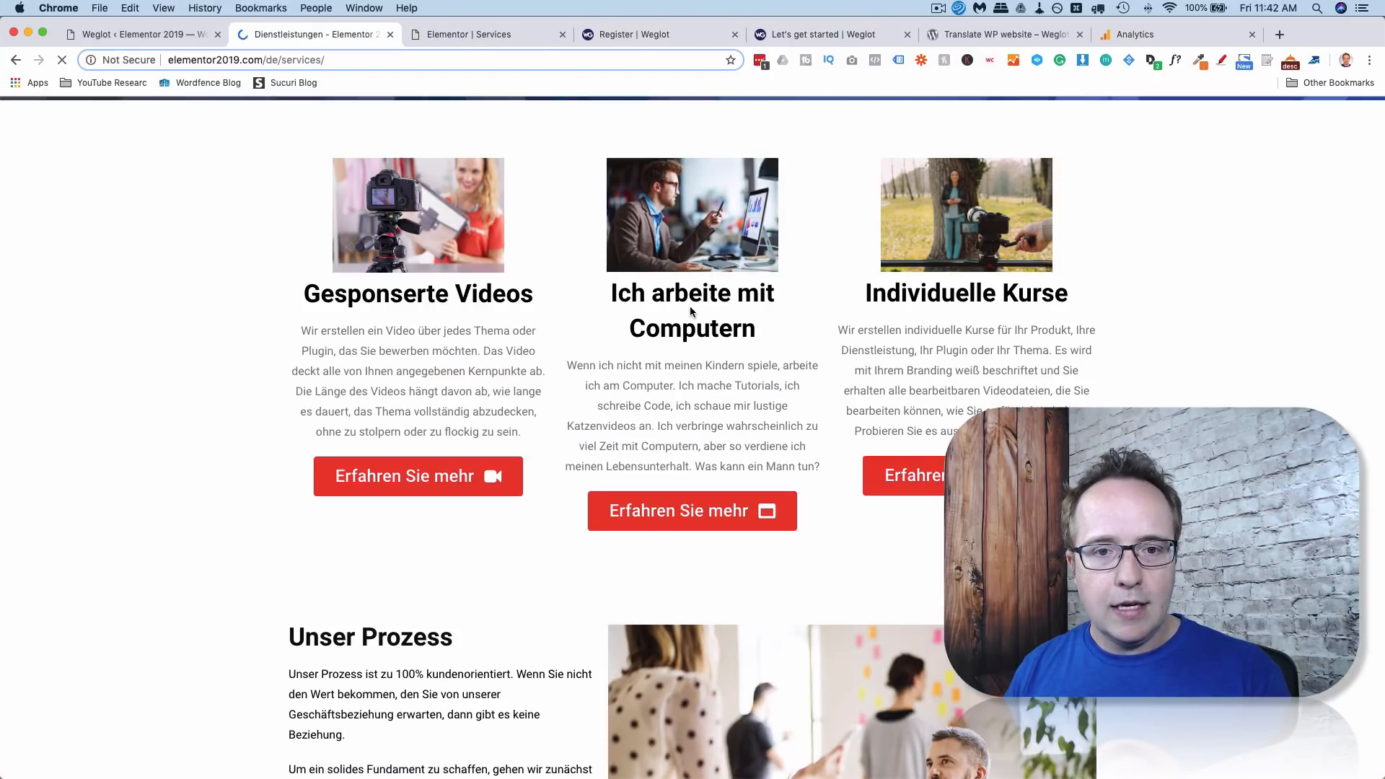
click(732, 83)
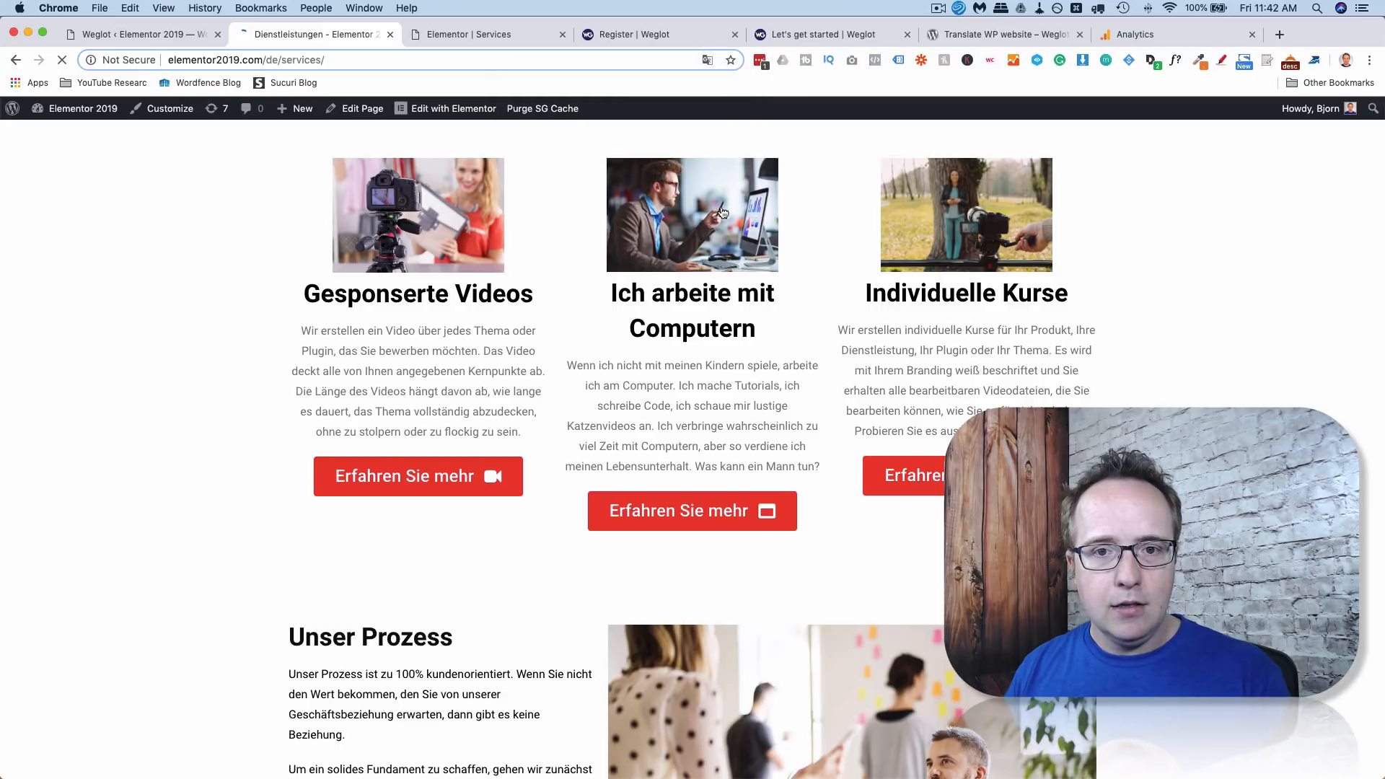
Set the Weglot exclusion block to the CSS selector .donttranslate and save the settings.
click(180, 30)
scroll(318, 366, down, 6)
scroll(318, 366, down, 10)
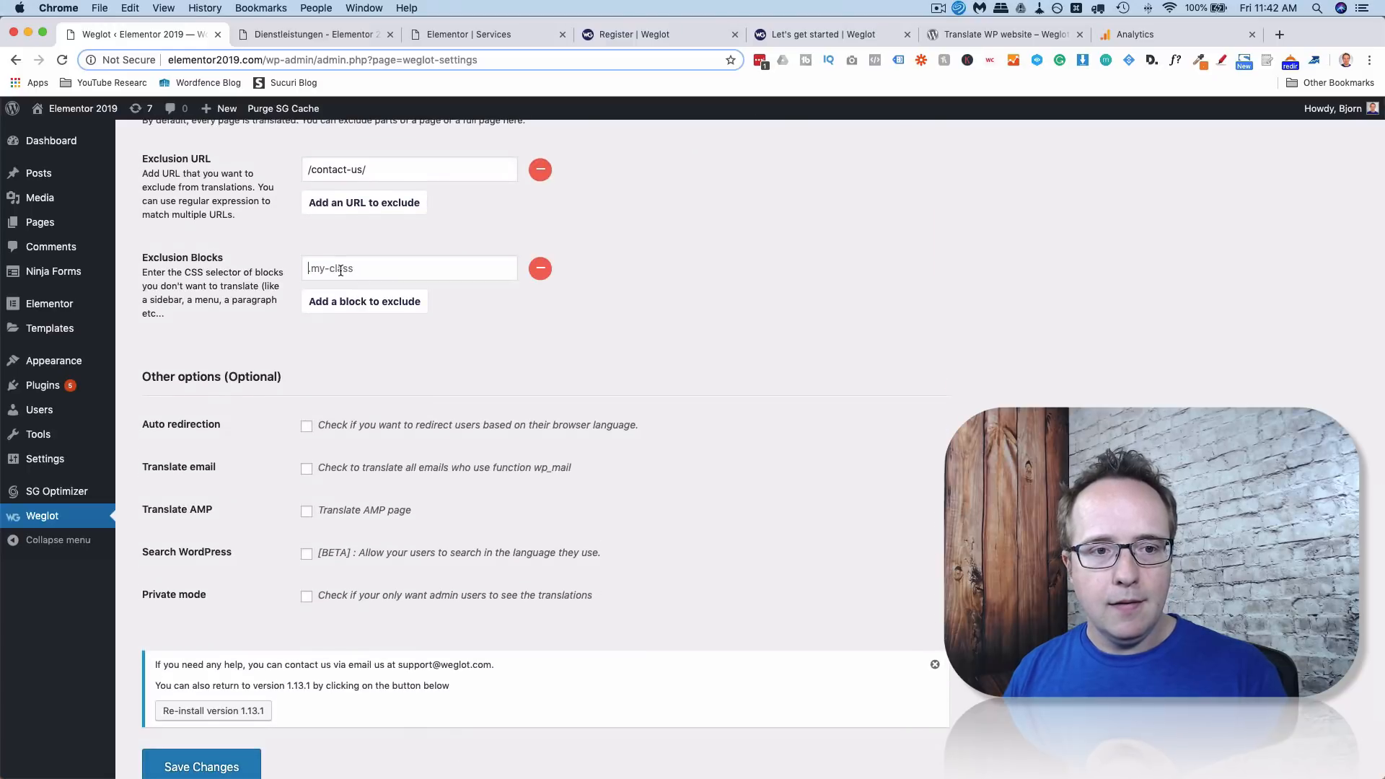
click(341, 270)
text(.donttranslate)
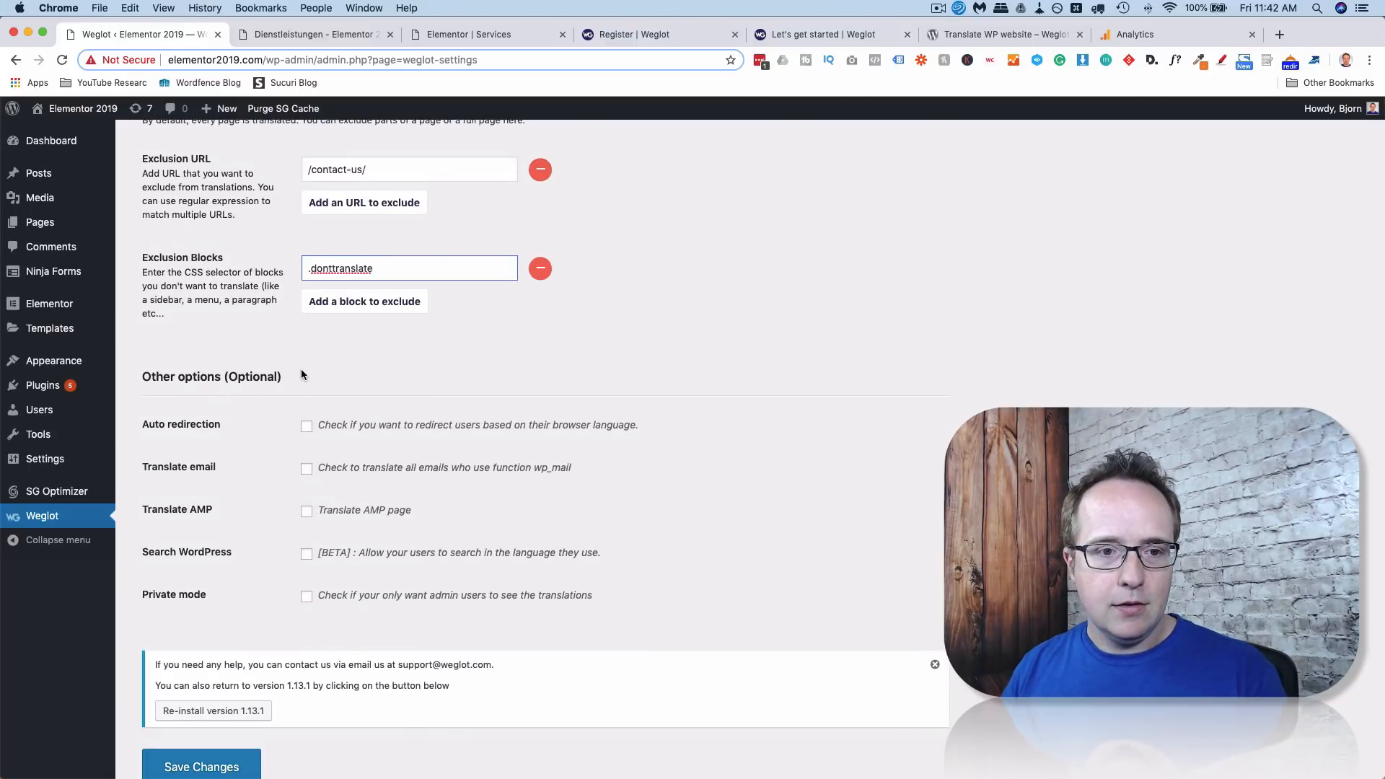
scroll(301, 369, down, 3)
click(171, 603)
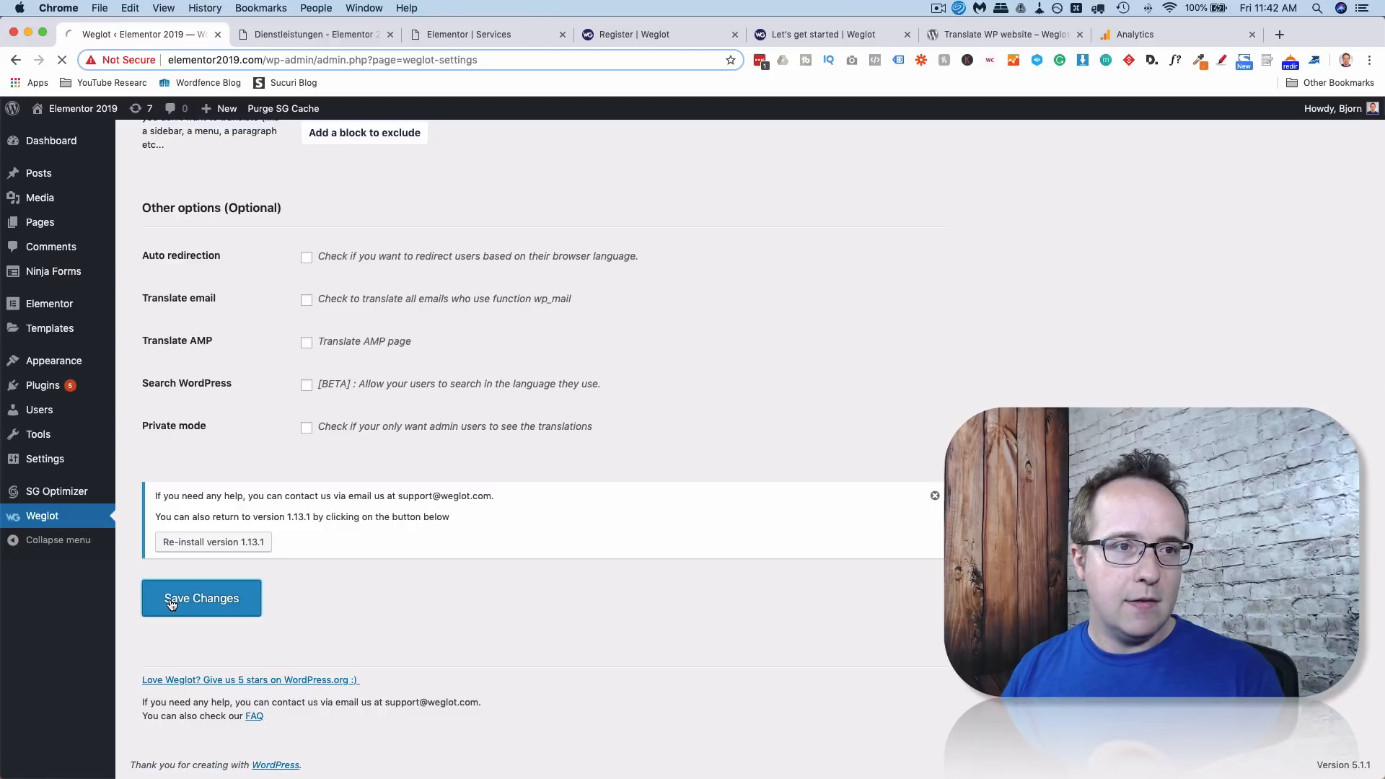
Reload the German Services page and compare the language of the middle image box with its neighbours.
click(310, 34)
click(64, 60)
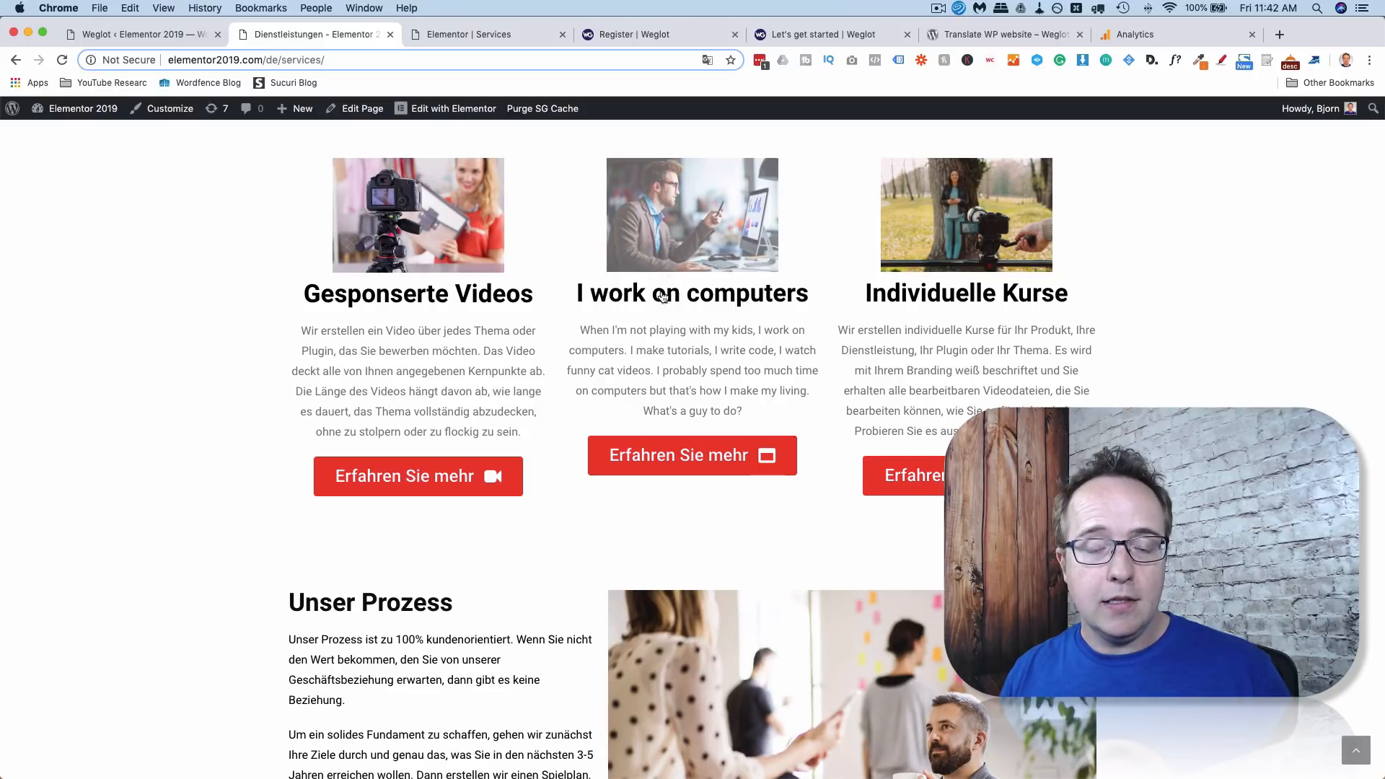
scroll(510, 343, up, 1)
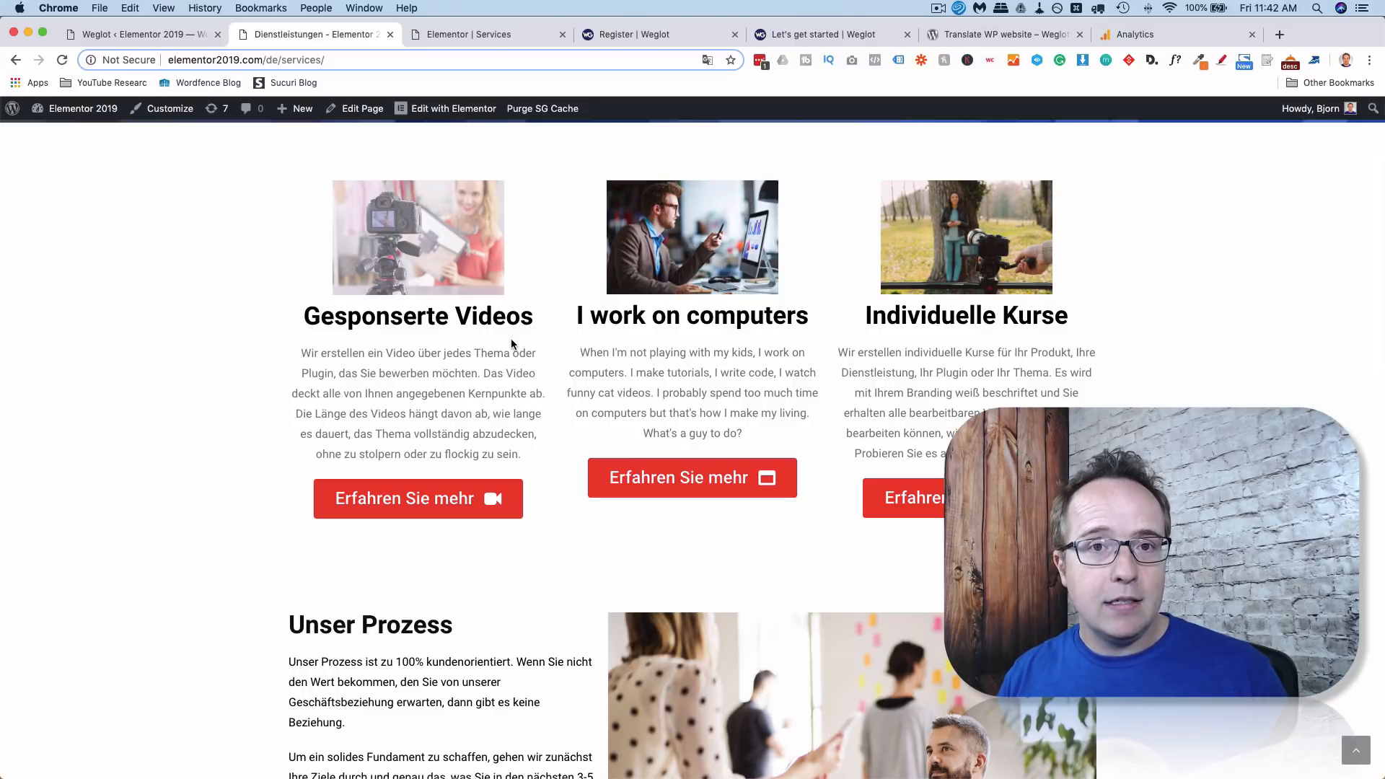
scroll(713, 463, up, 3)
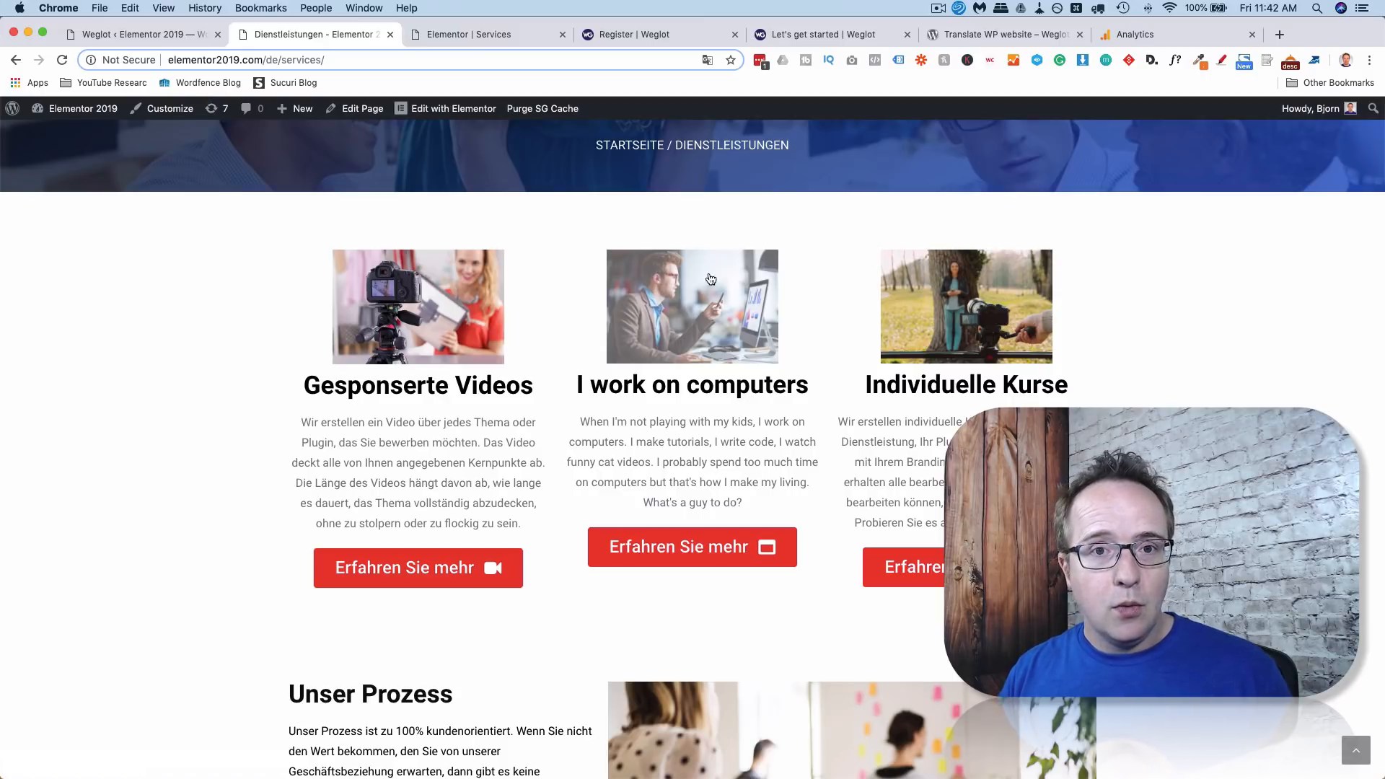
Open the Weglot pricing page at weglot.com/pricing/ in place of the Weglot registration page.
click(681, 34)
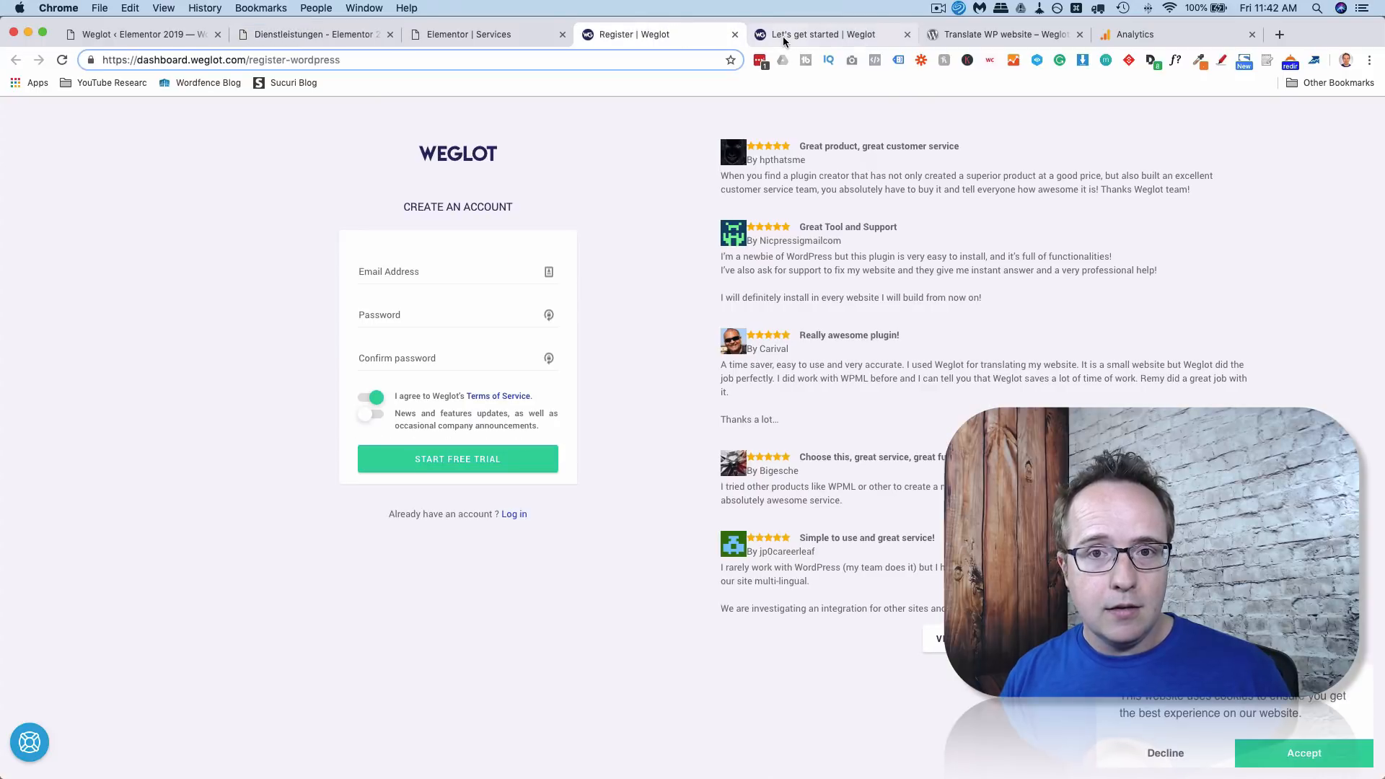
click(784, 39)
click(686, 38)
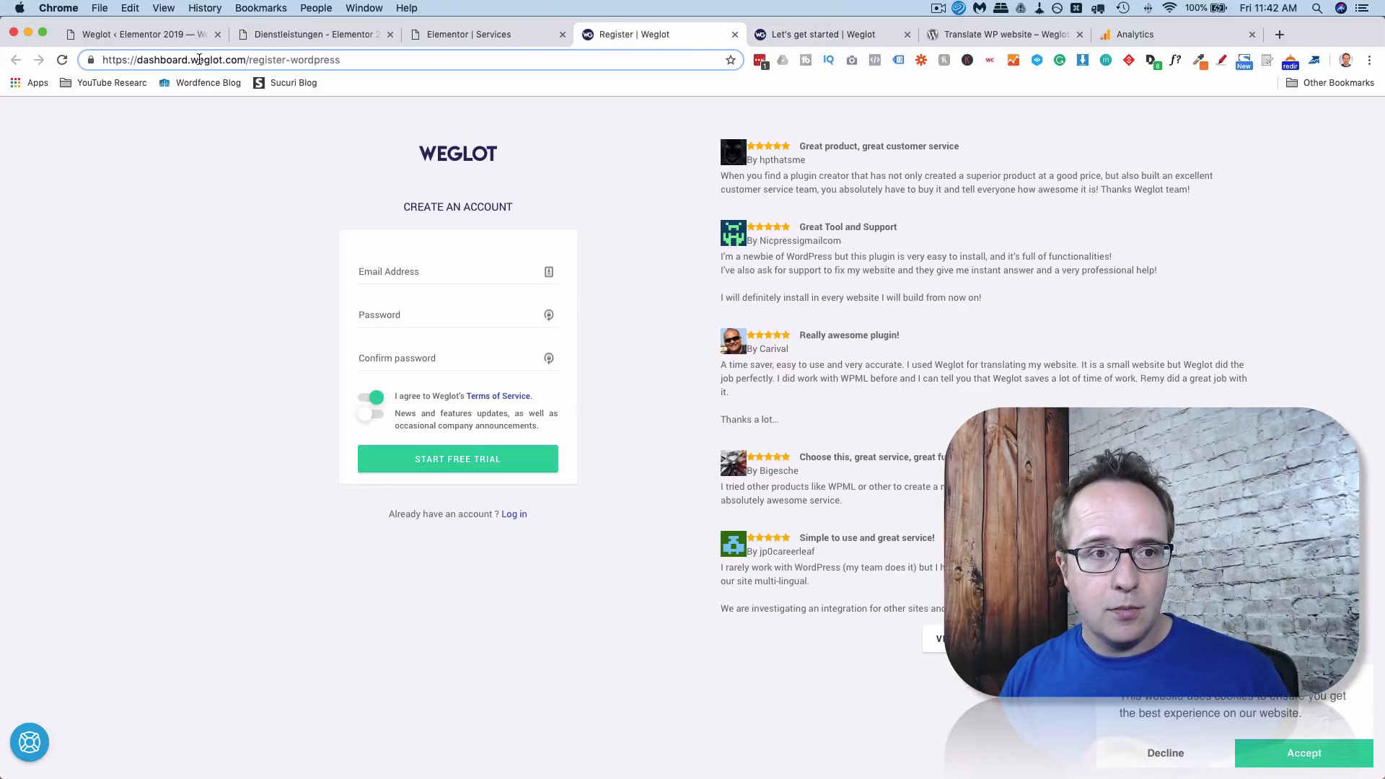
click(192, 60)
text(weglot.com/)
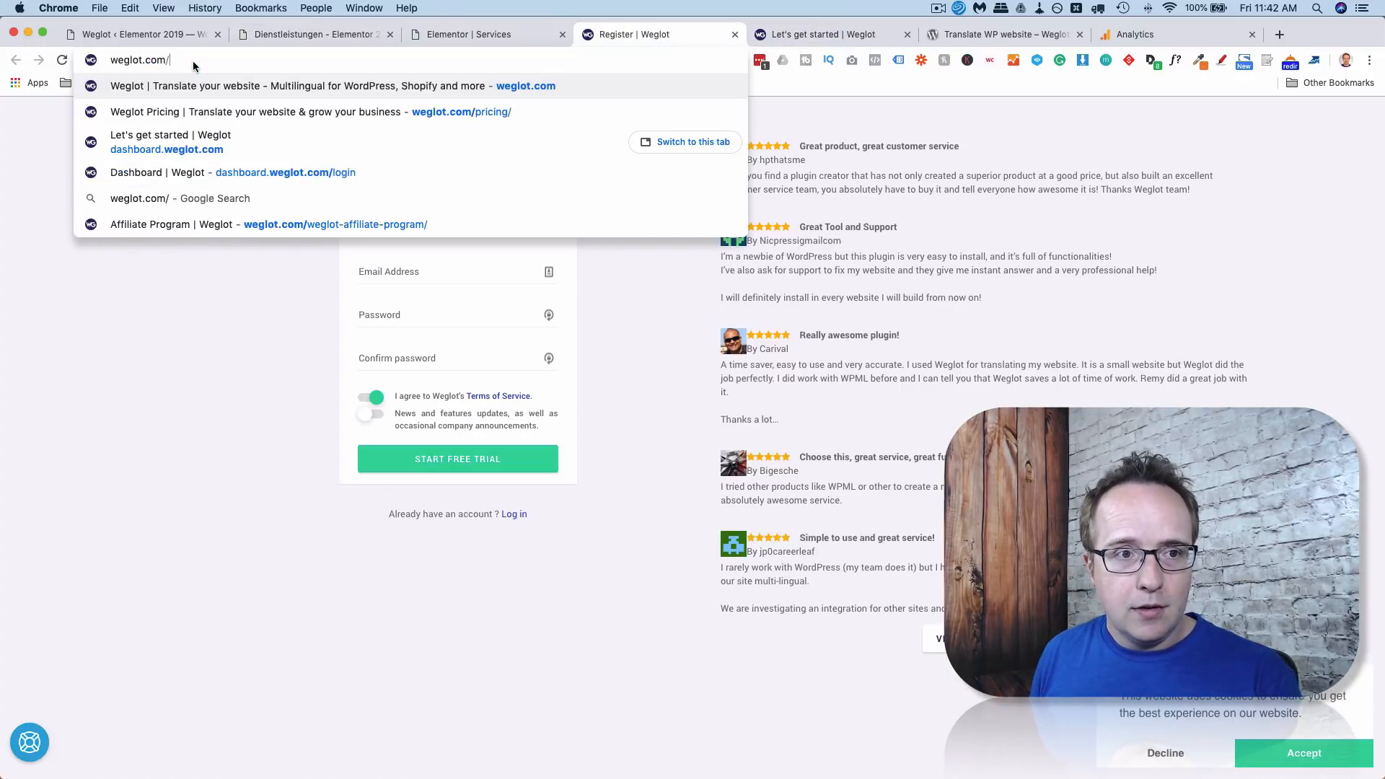
key(Down)
key(Return)
Examine the language and word limits of the Weglot paid and Free plans, and return to the German Services page.
scroll(401, 307, down, 3)
scroll(401, 308, up, 1)
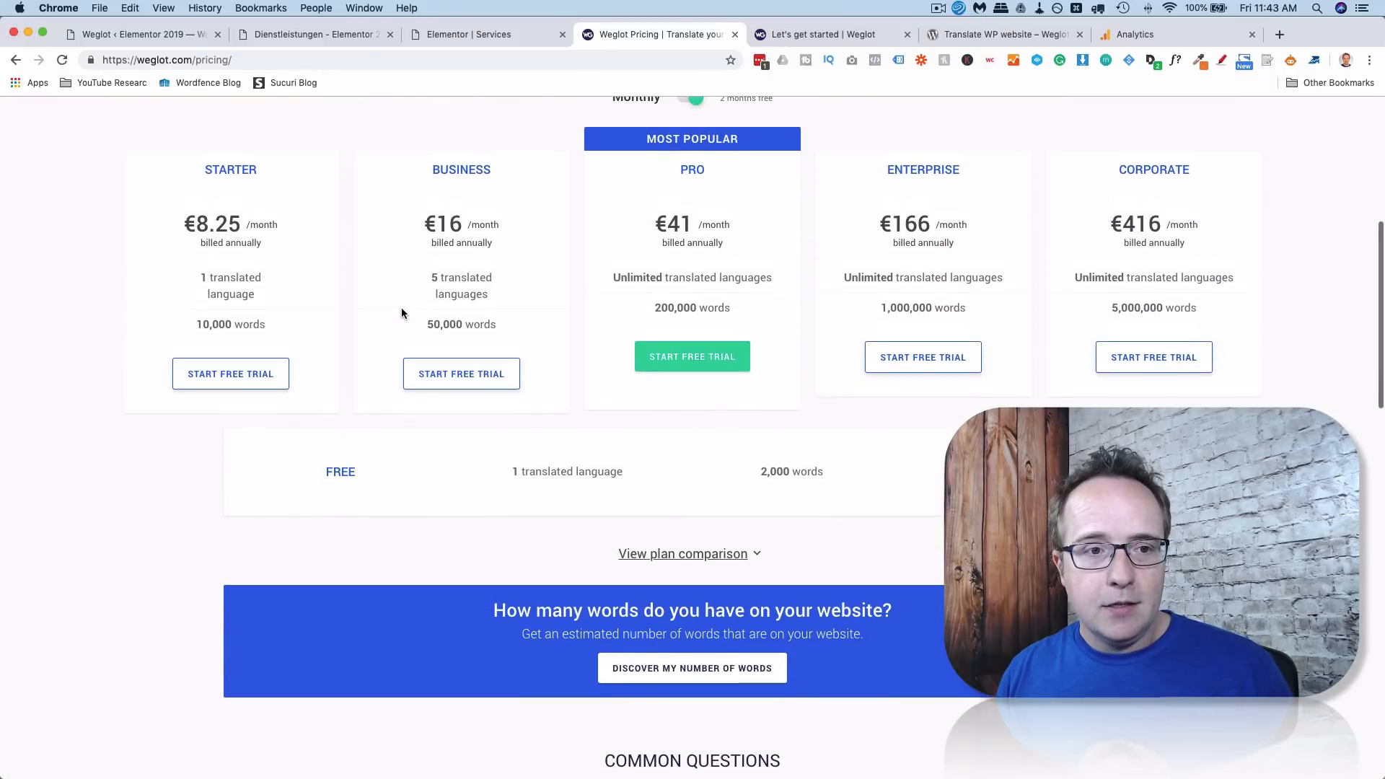
mouse_move(198, 329)
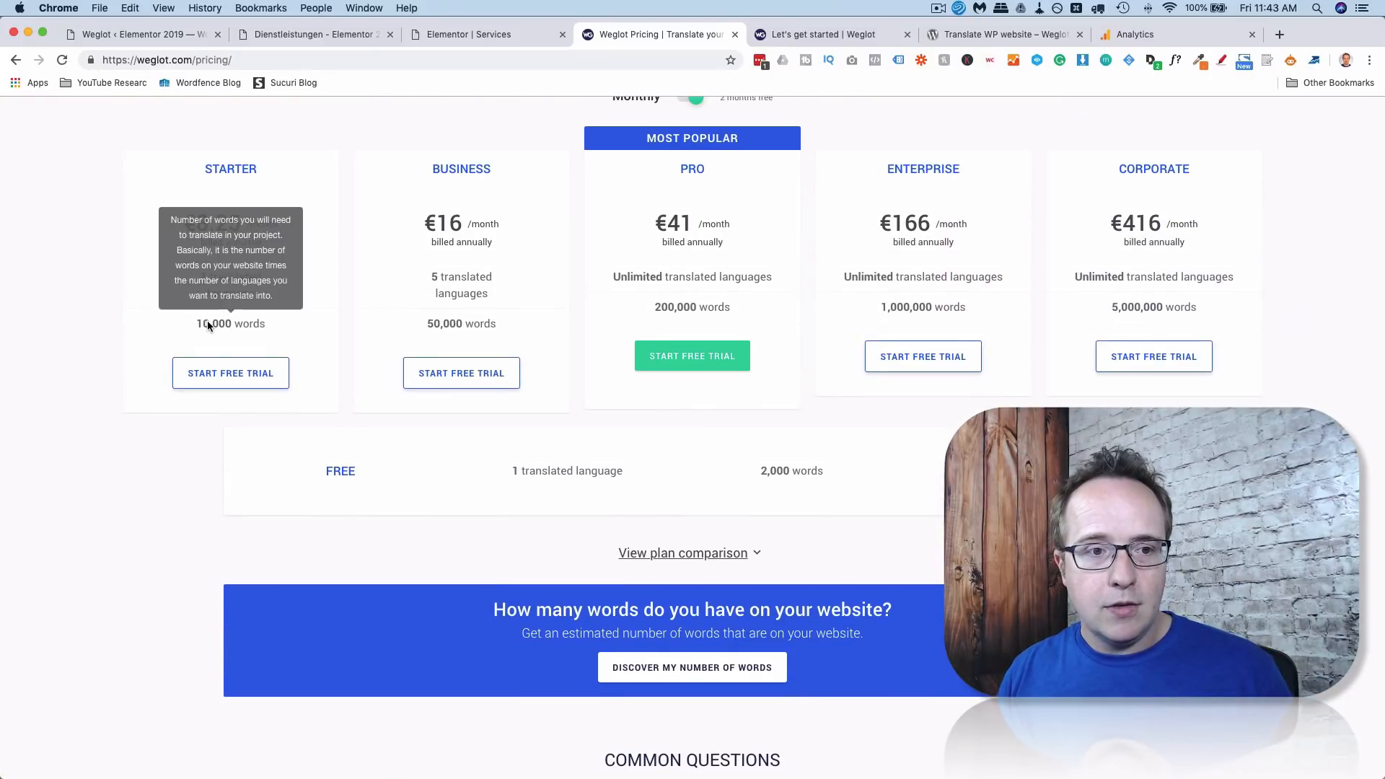
scroll(296, 346, down, 2)
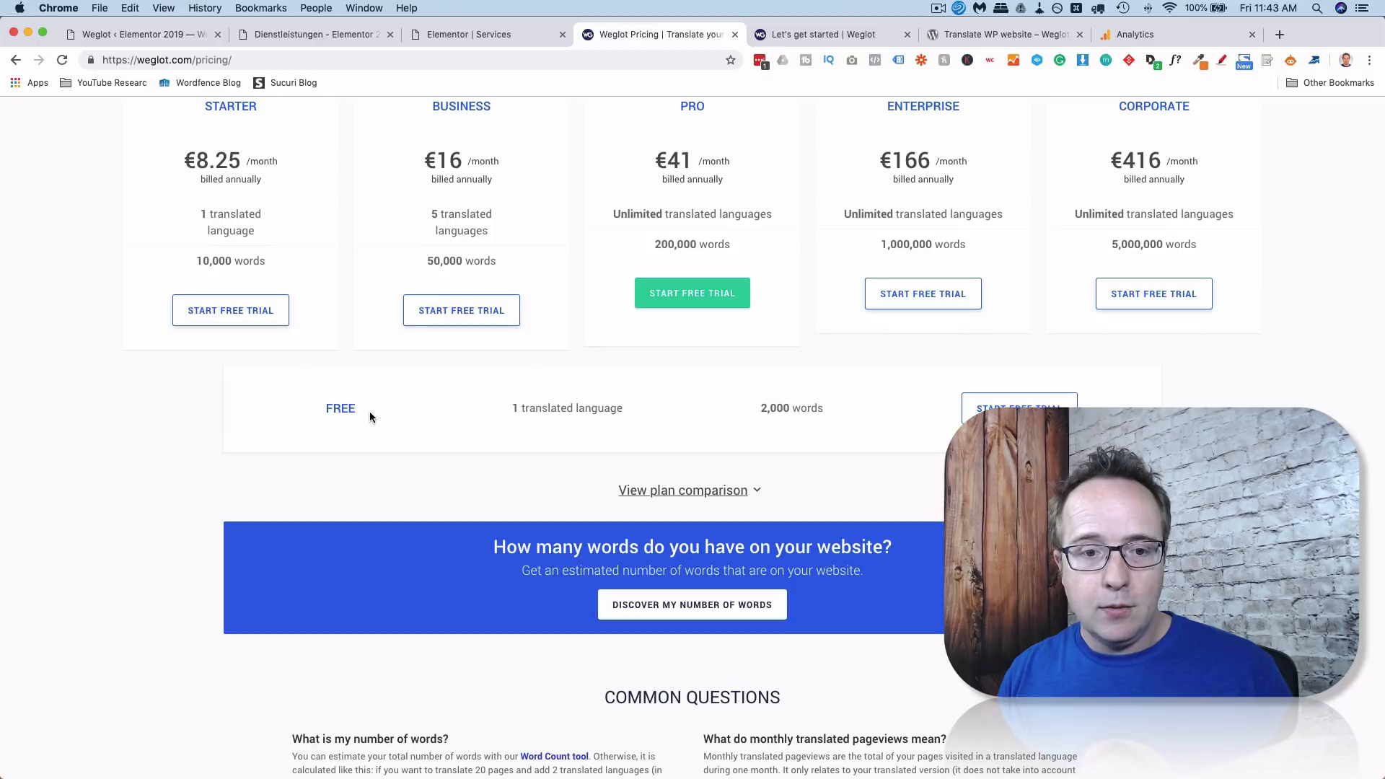
mouse_move(528, 412)
mouse_move(780, 412)
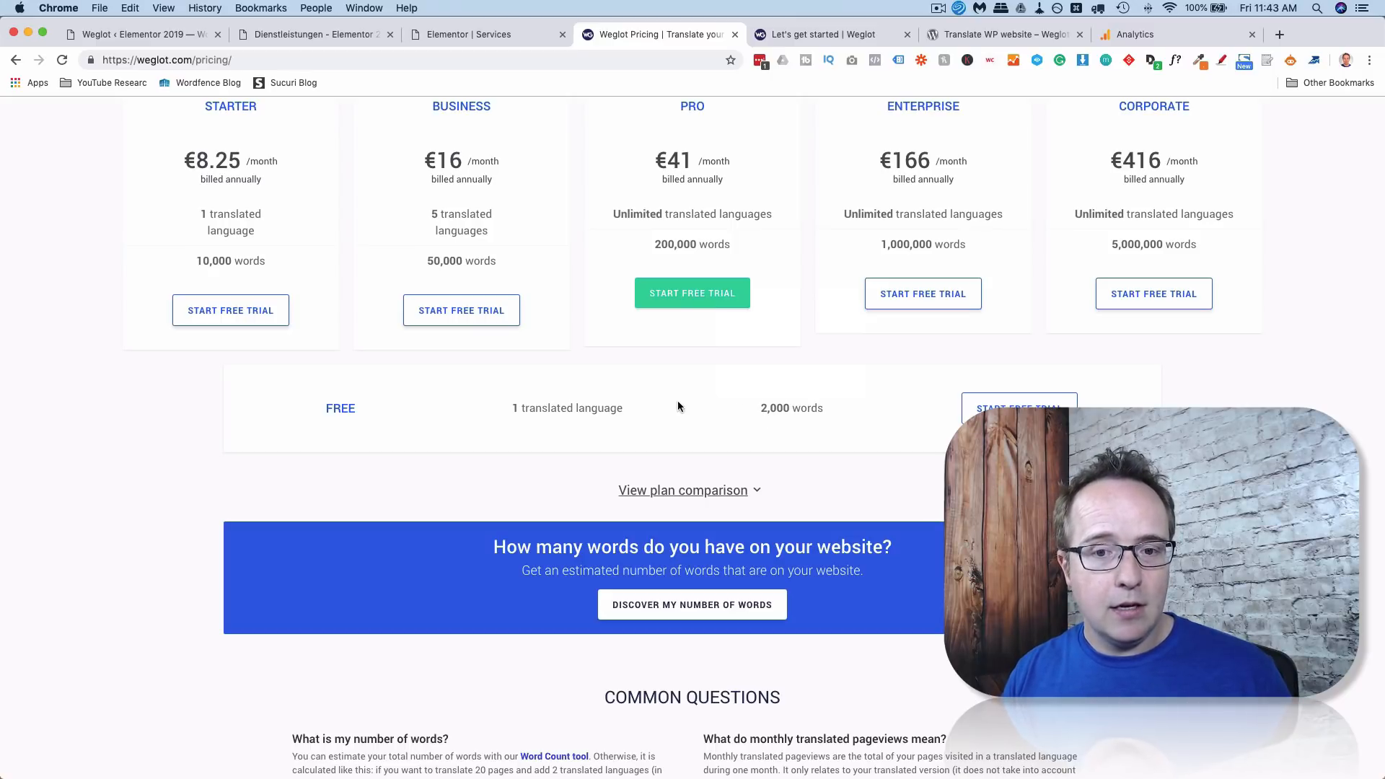
mouse_move(609, 417)
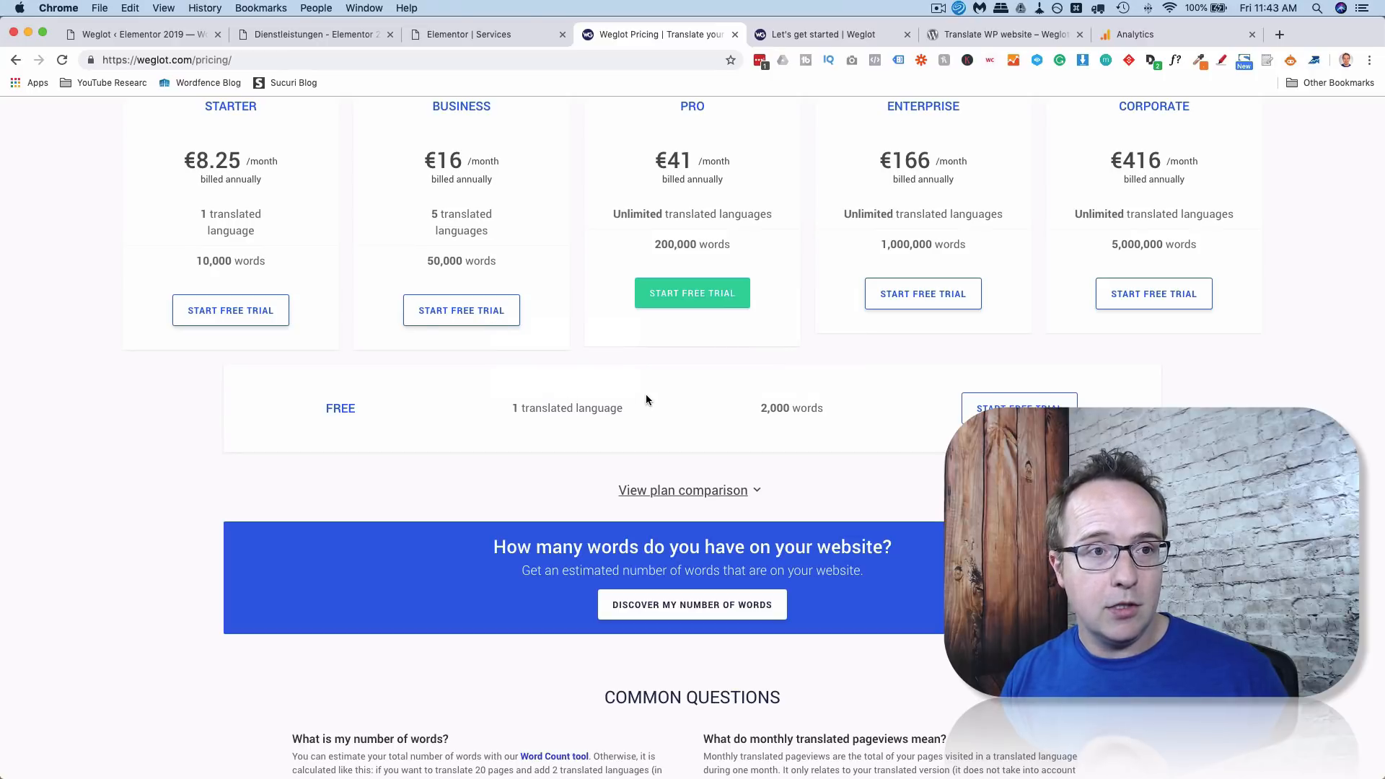
scroll(412, 370, up, 1)
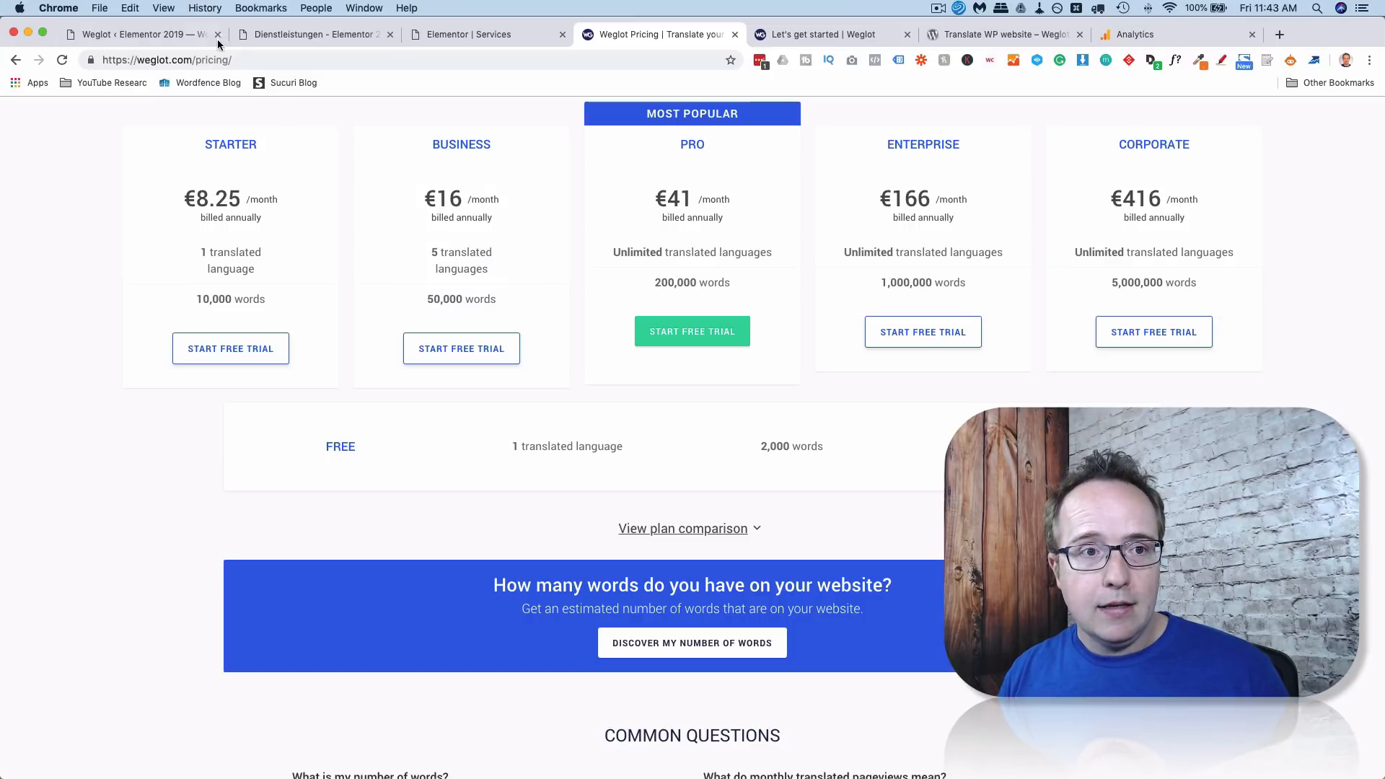
click(266, 36)
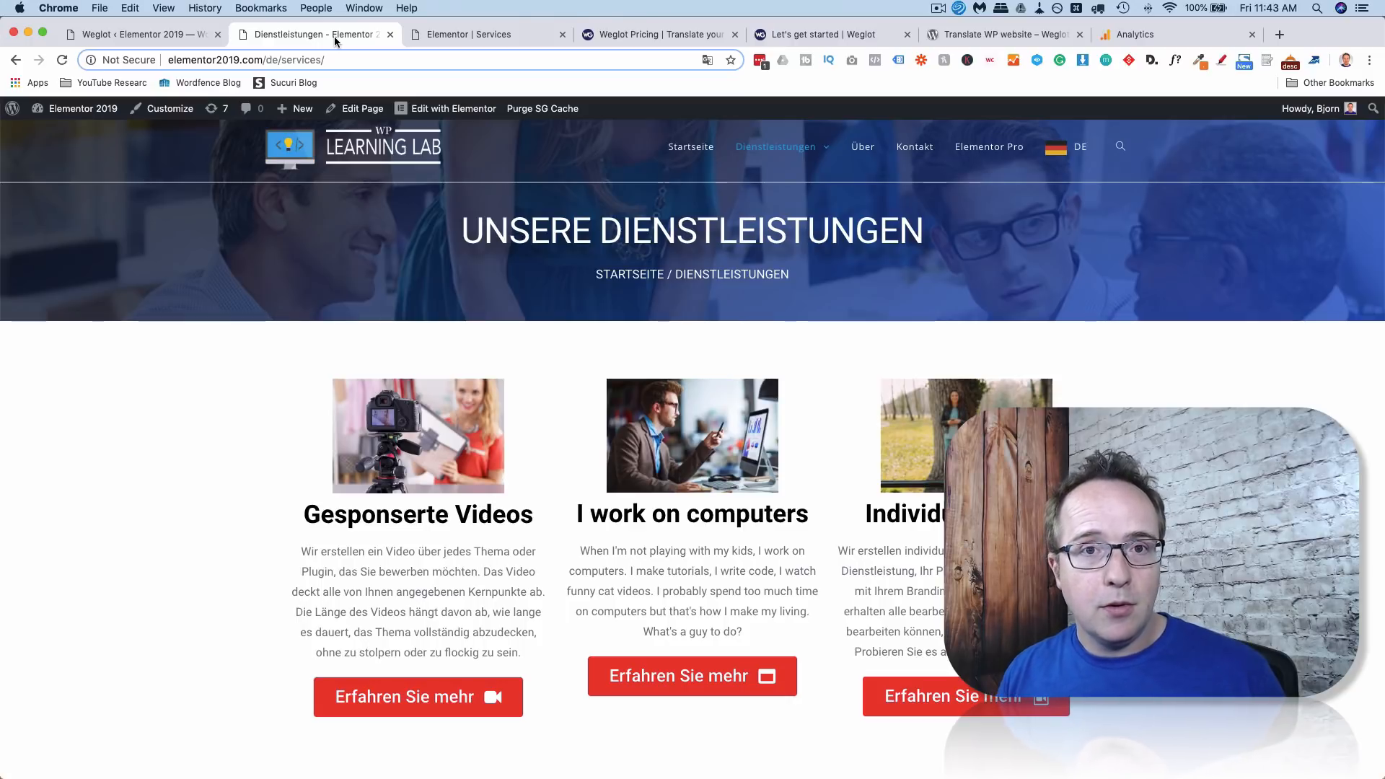
Look through the available destination languages in the Weglot plugin settings without adding another language.
click(159, 40)
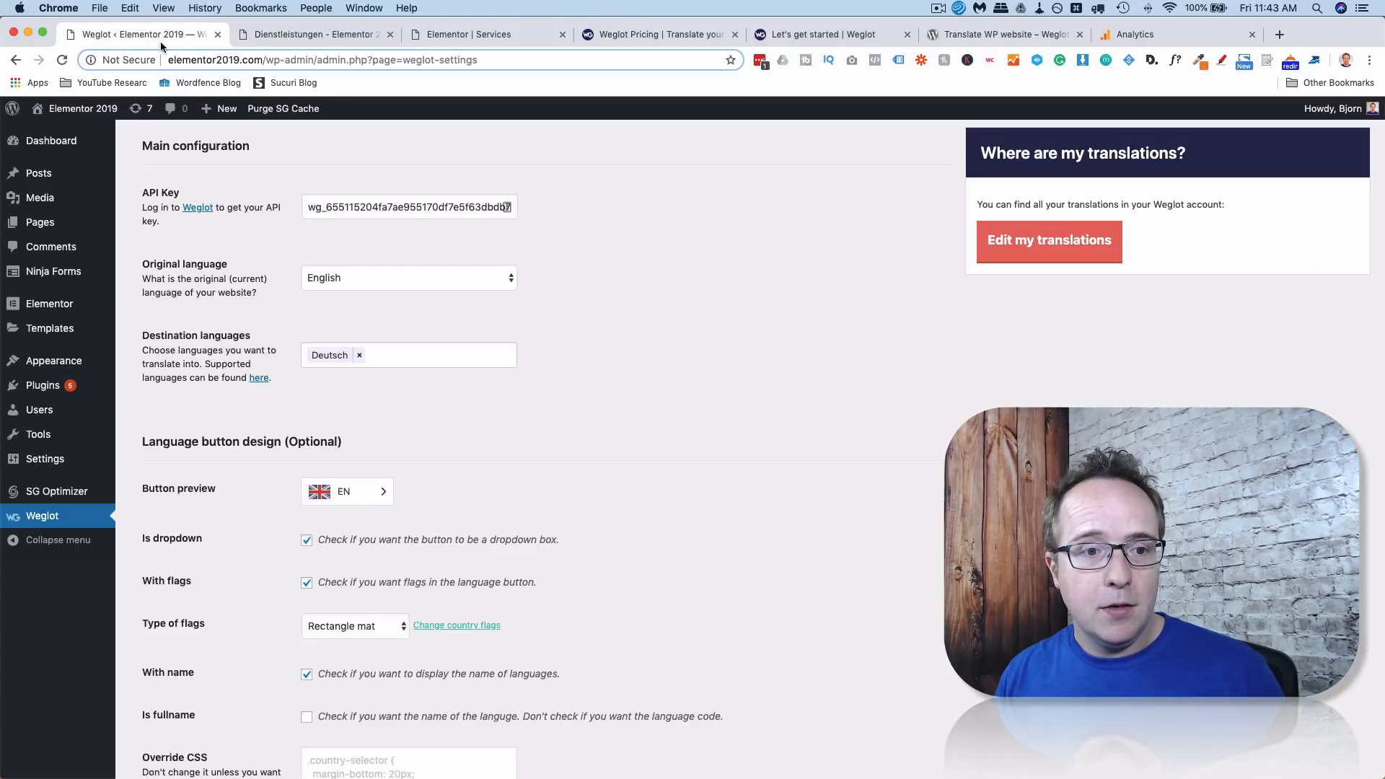
click(399, 358)
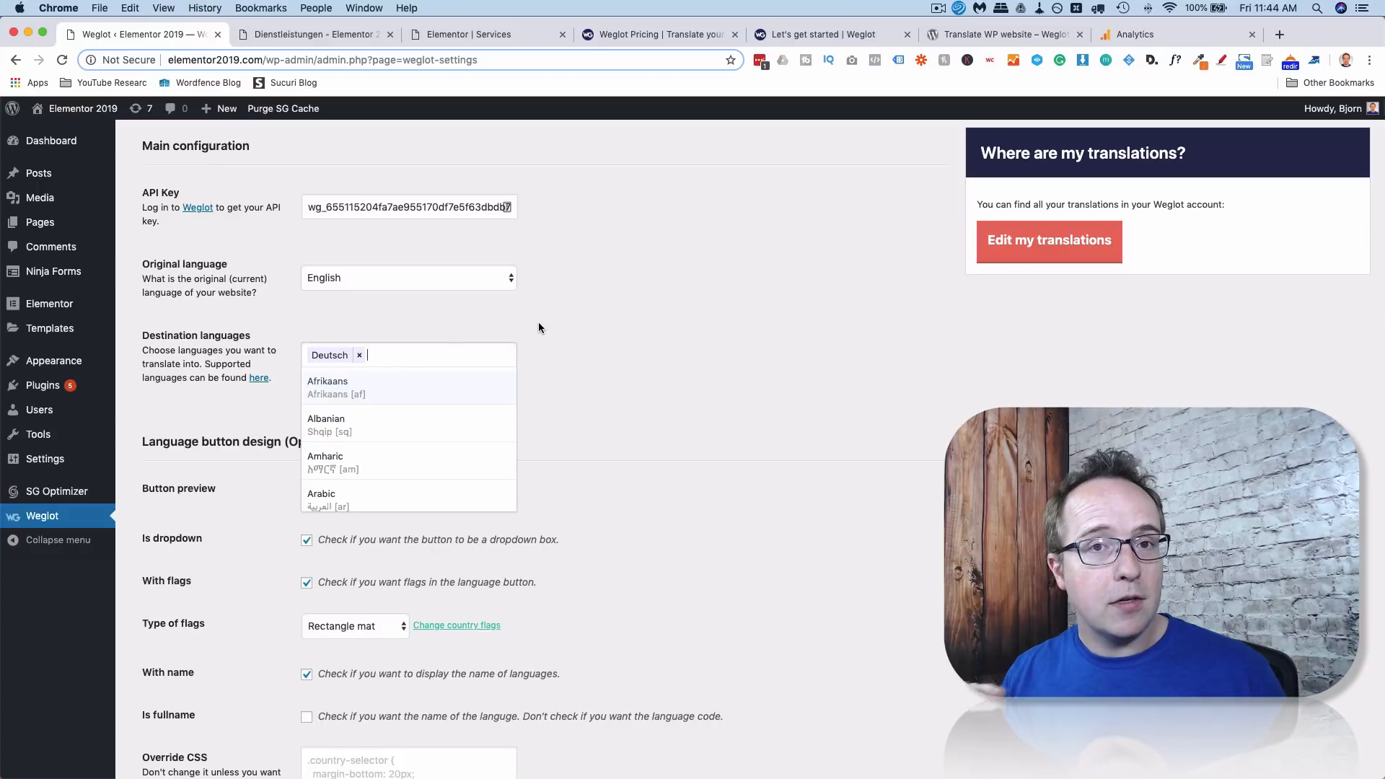
key(Down)
key(Down)
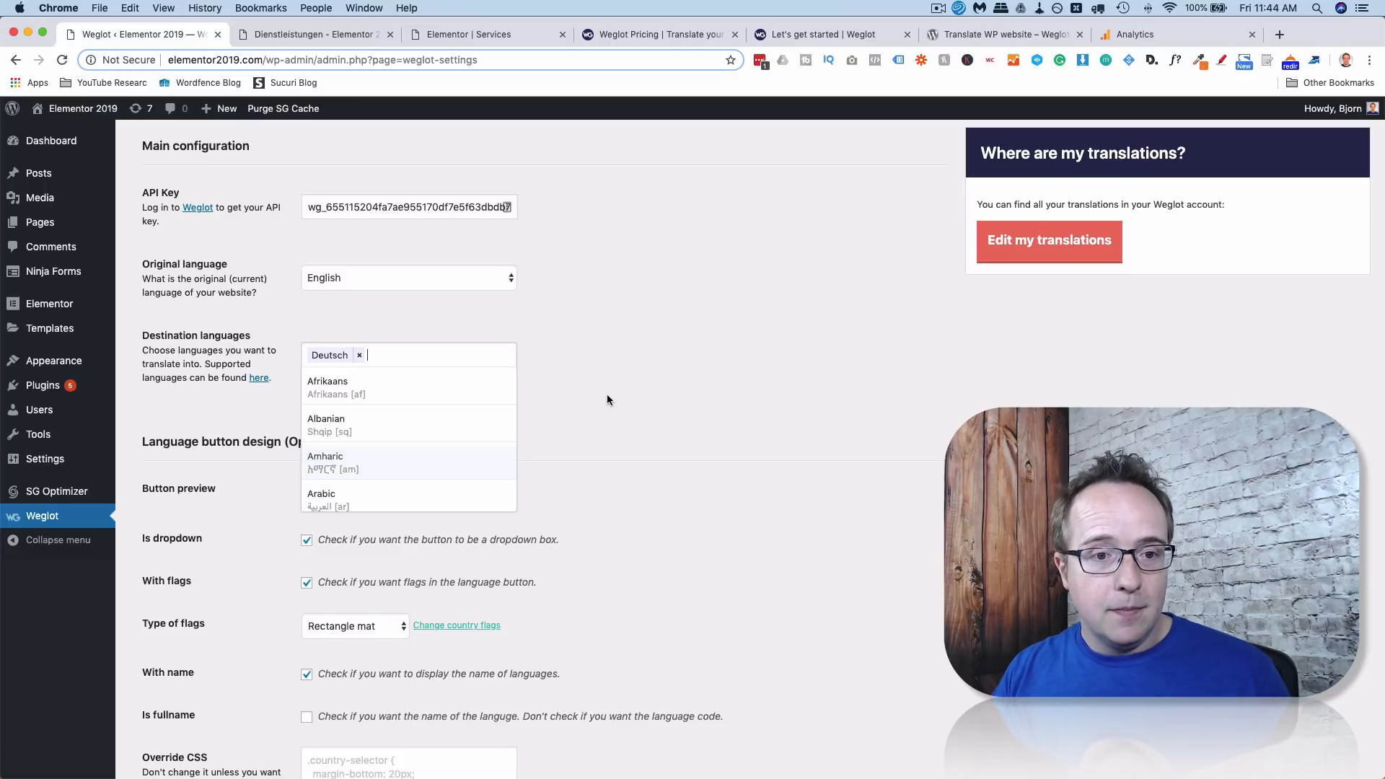
click(620, 307)
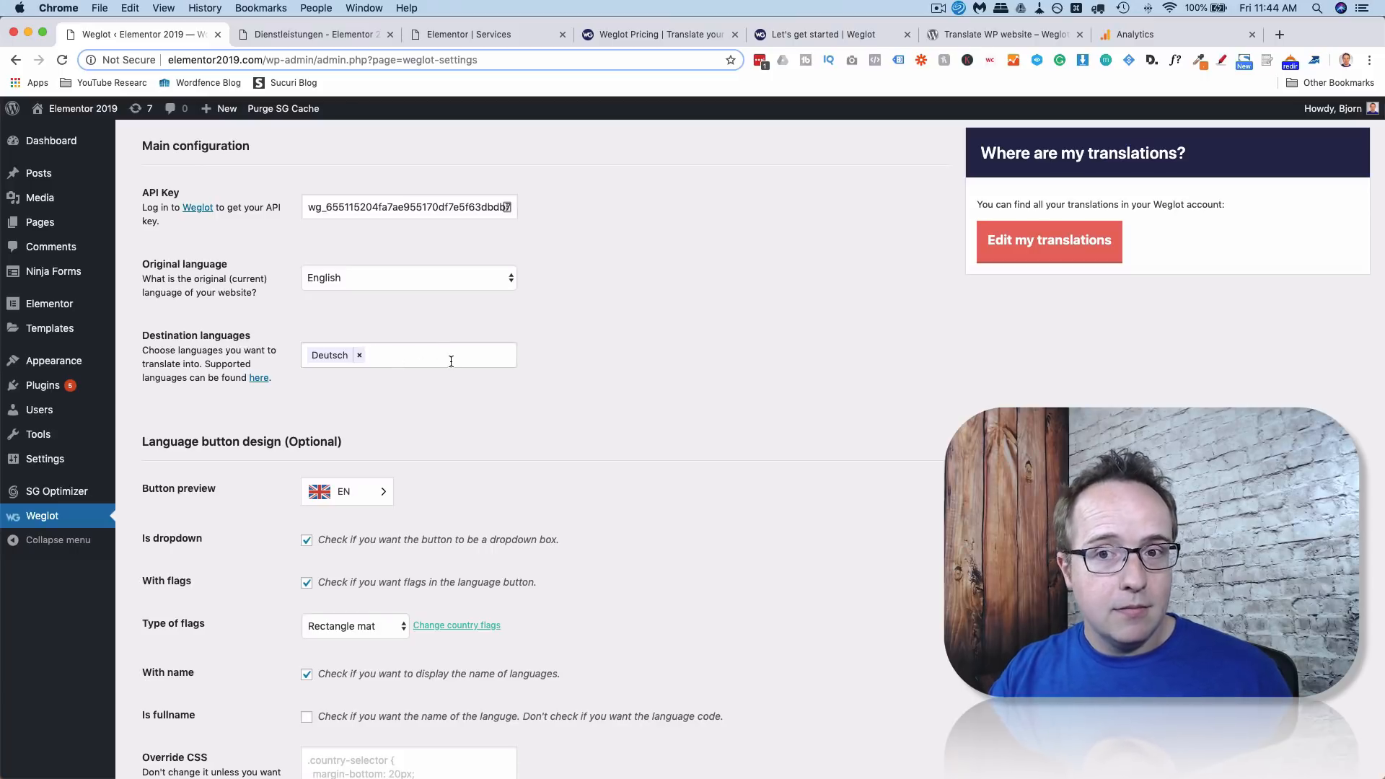
Review the remaining Weglot plugin settings down to the optional Auto redirection setting based on browser language.
scroll(365, 393, down, 10)
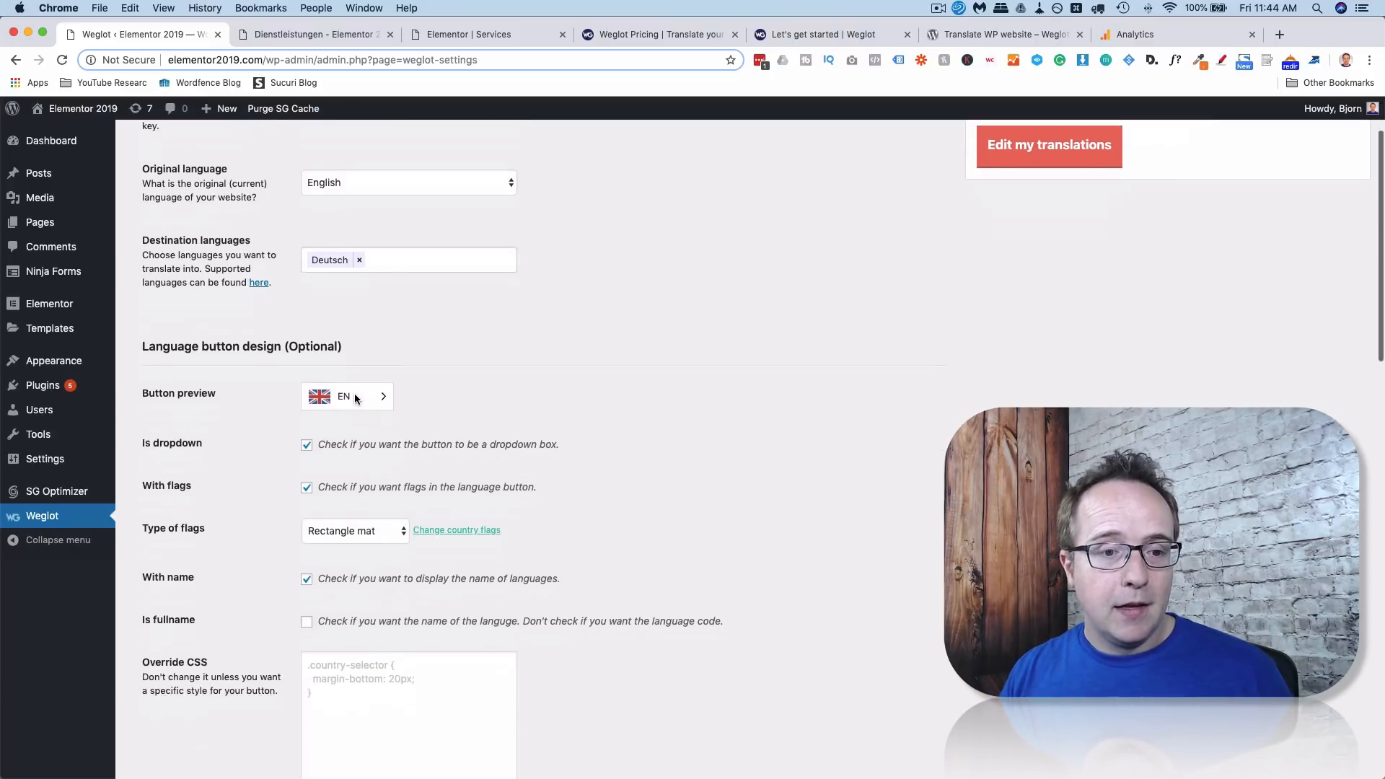
scroll(356, 400, down, 10)
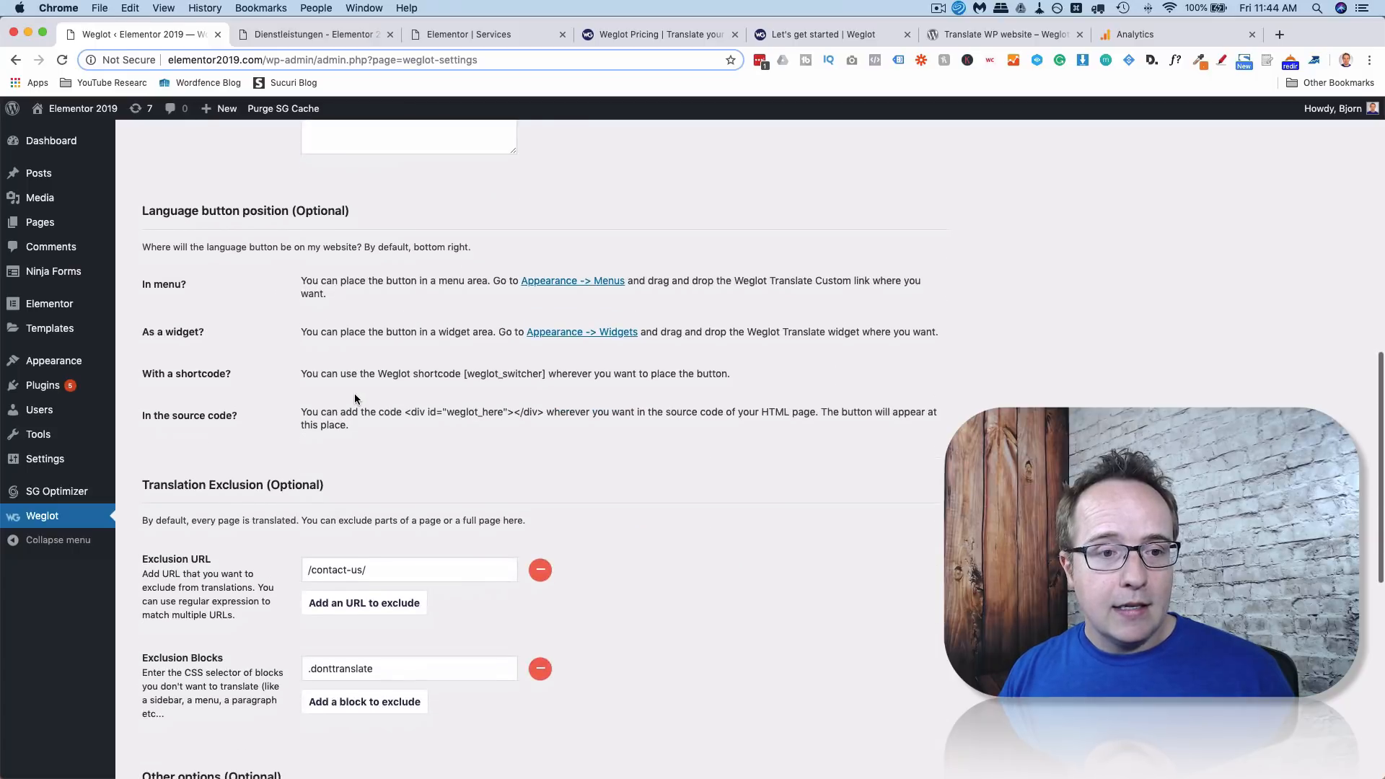
scroll(354, 398, down, 5)
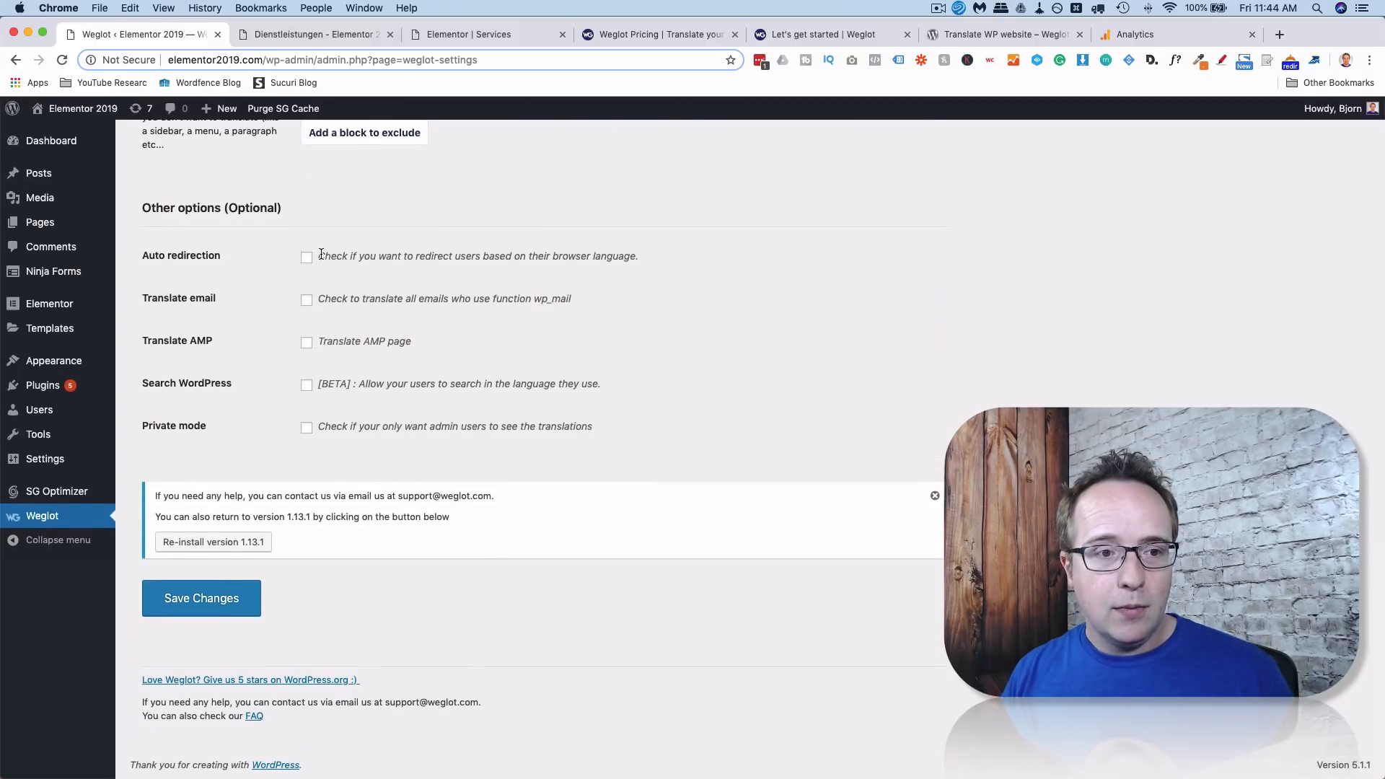
drag(542, 239, 650, 254)
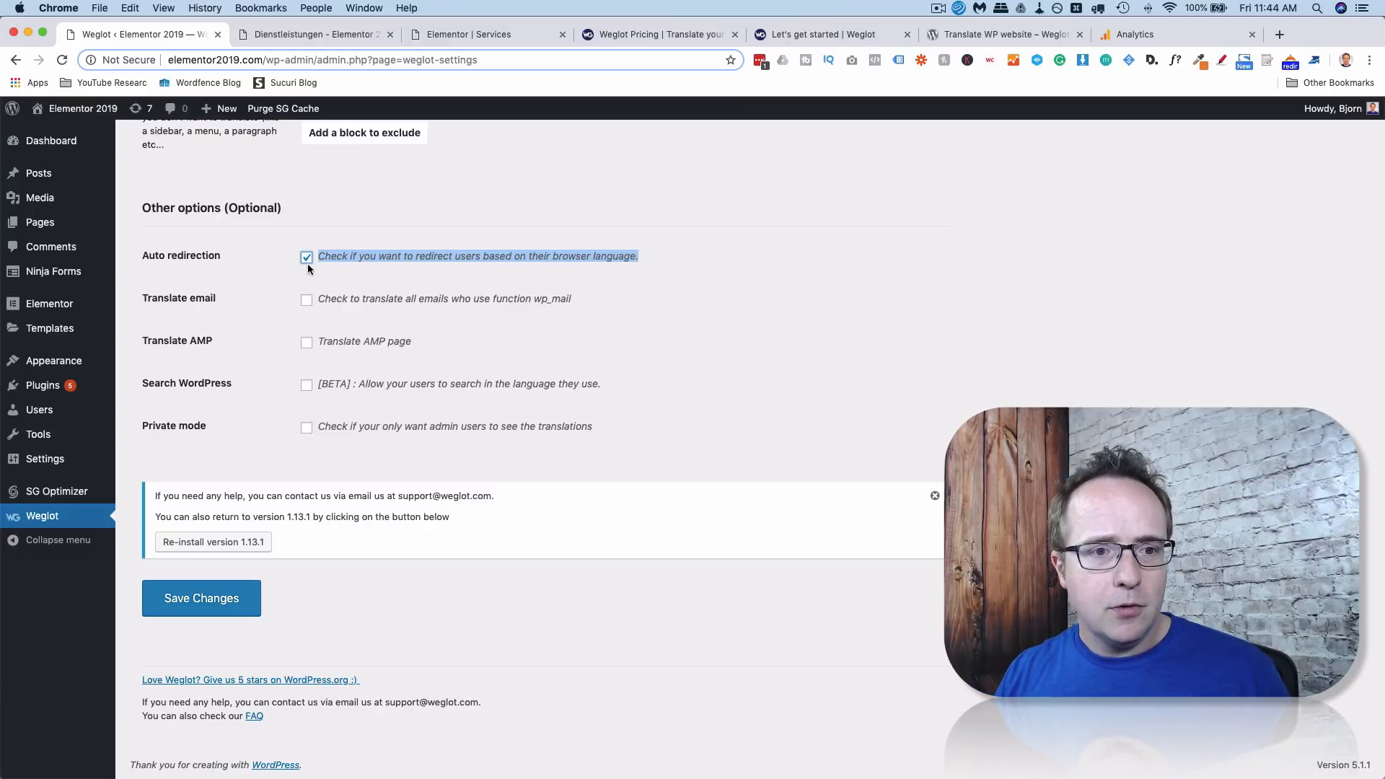
click(254, 322)
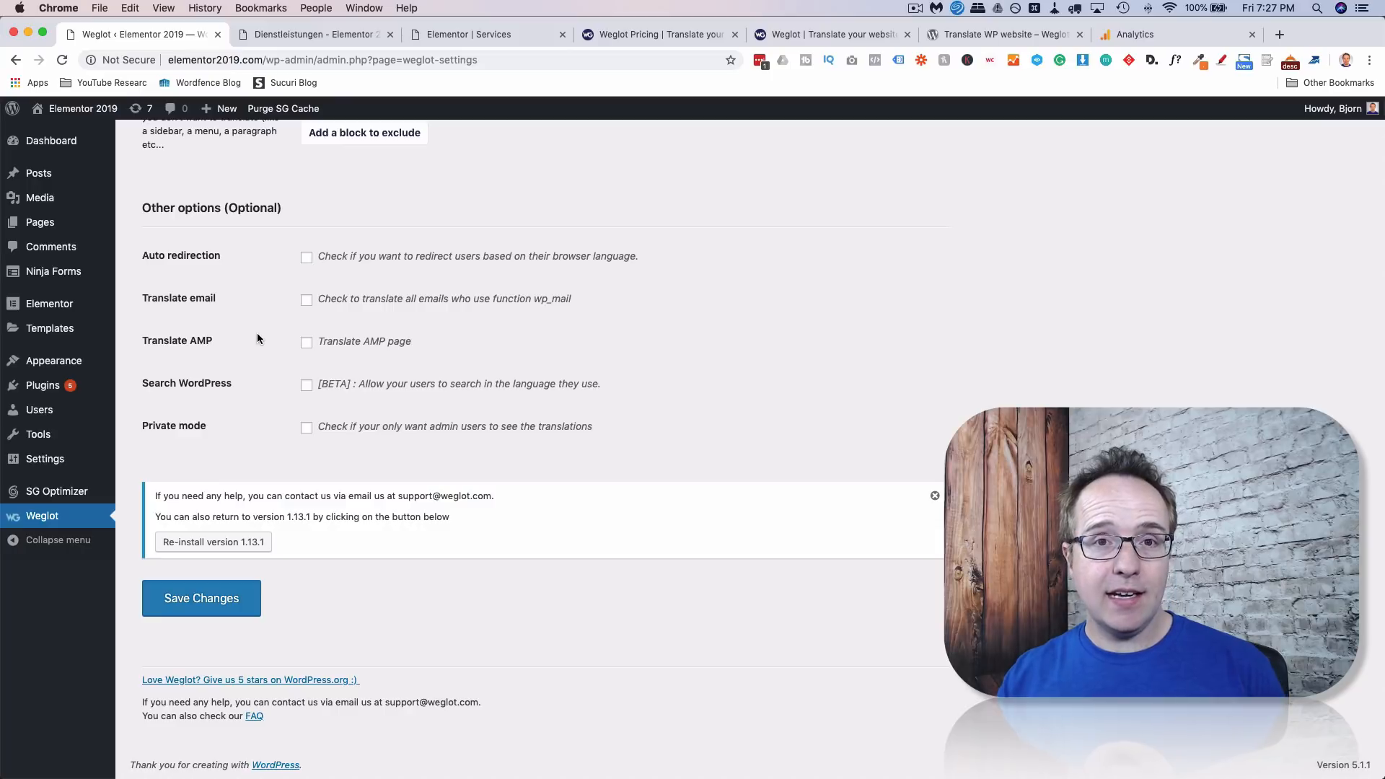
Look over the German Services page again and log in to the Weglot account from the weglot.com home page.
click(336, 33)
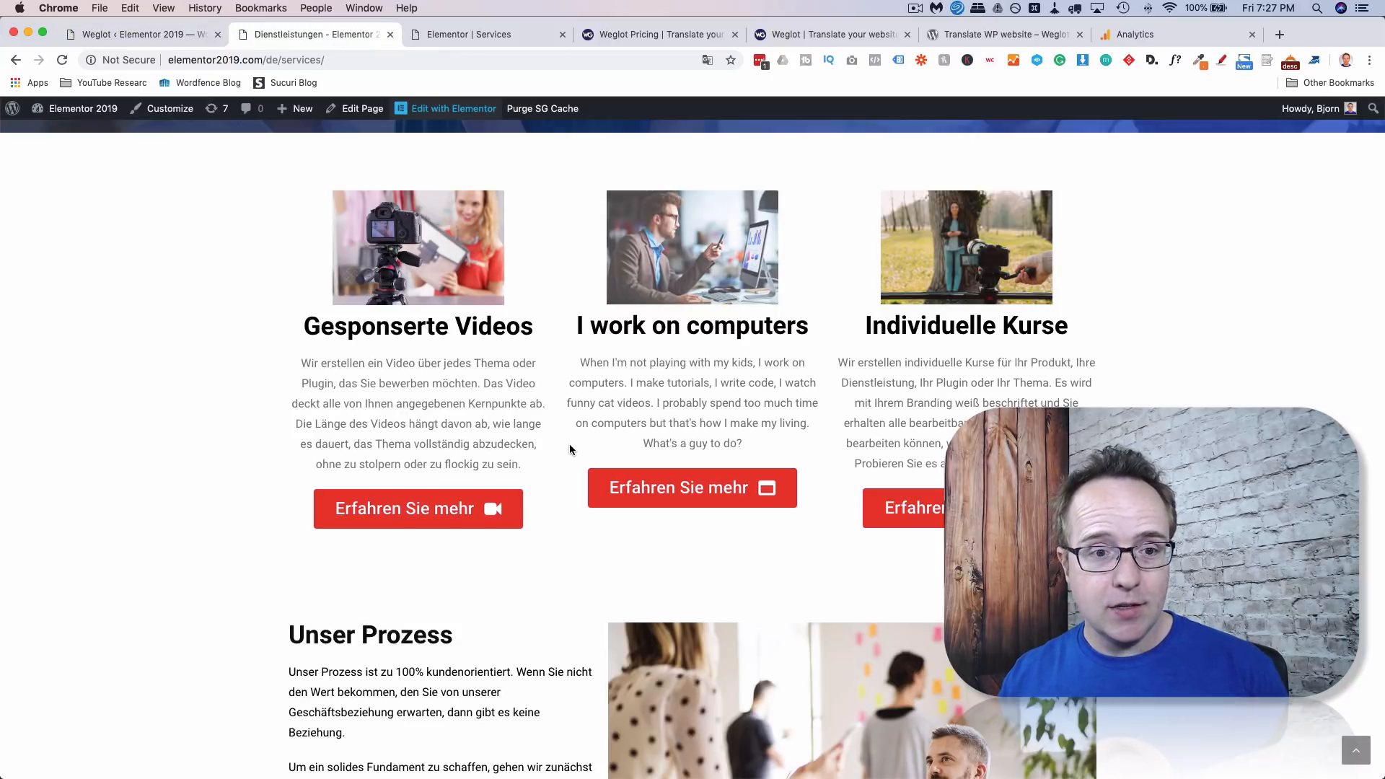
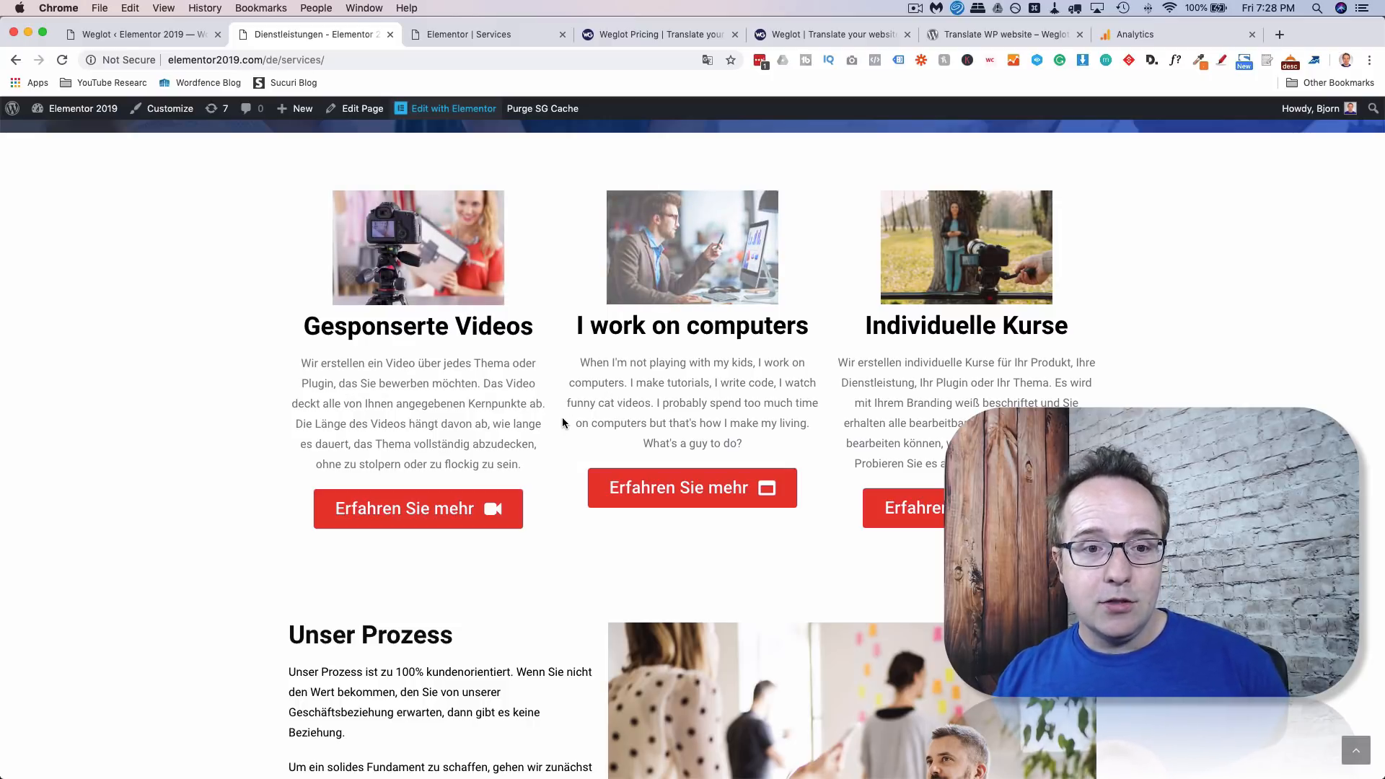
scroll(547, 421, up, 5)
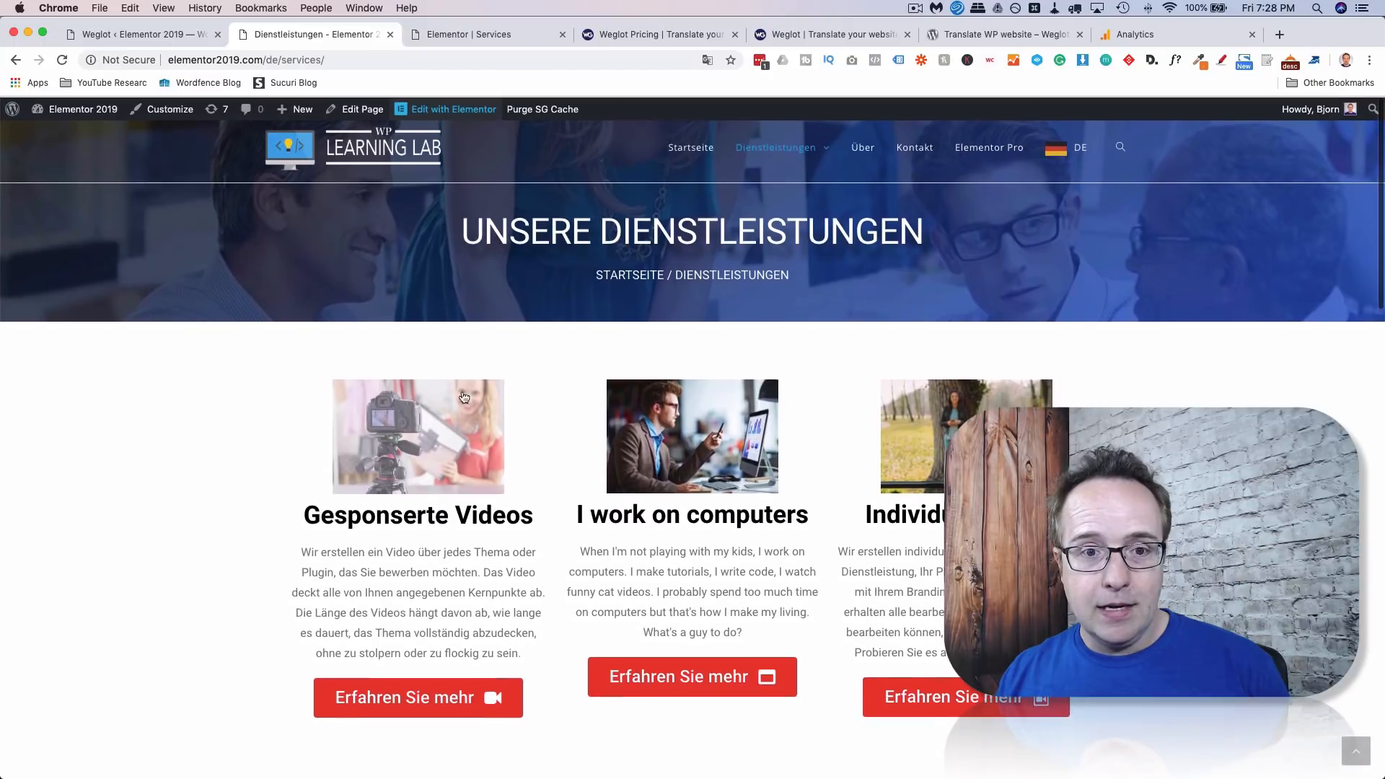
click(833, 38)
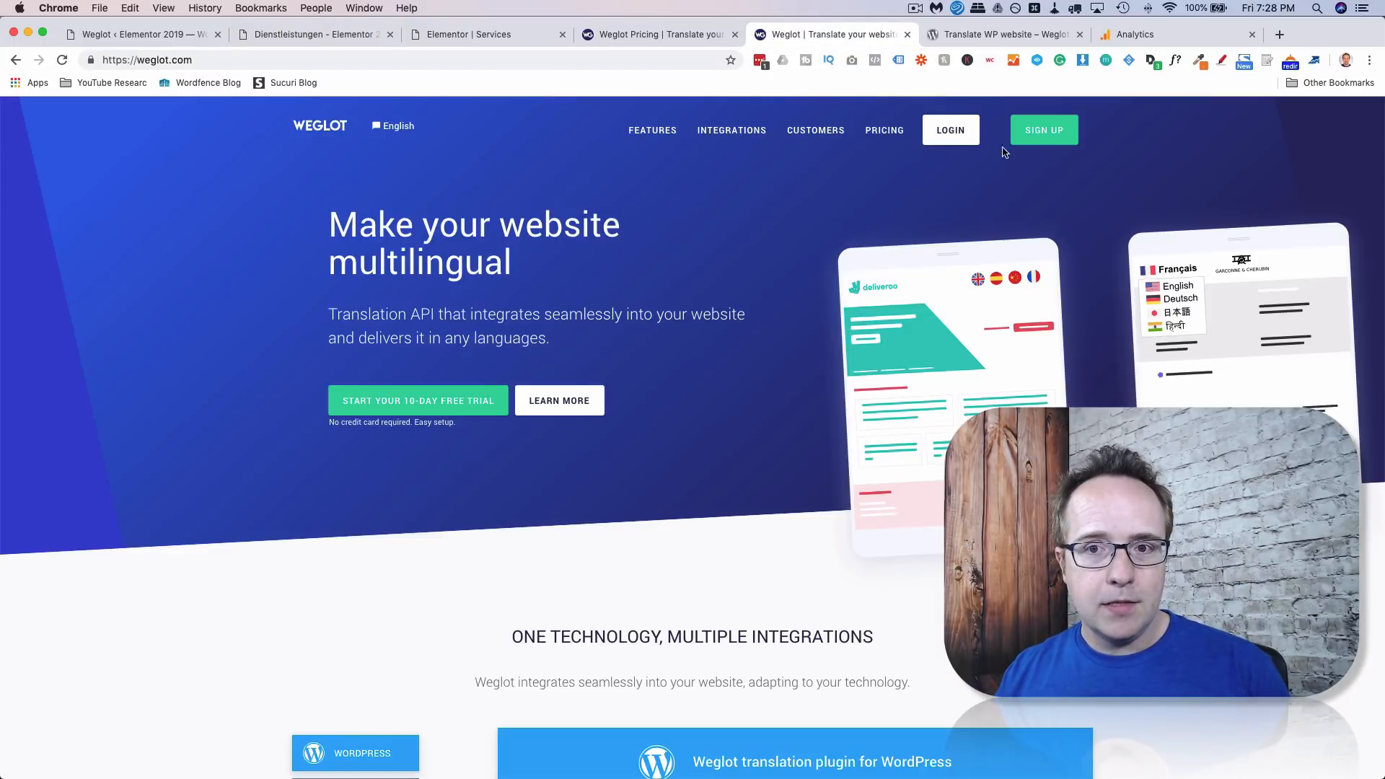
click(950, 141)
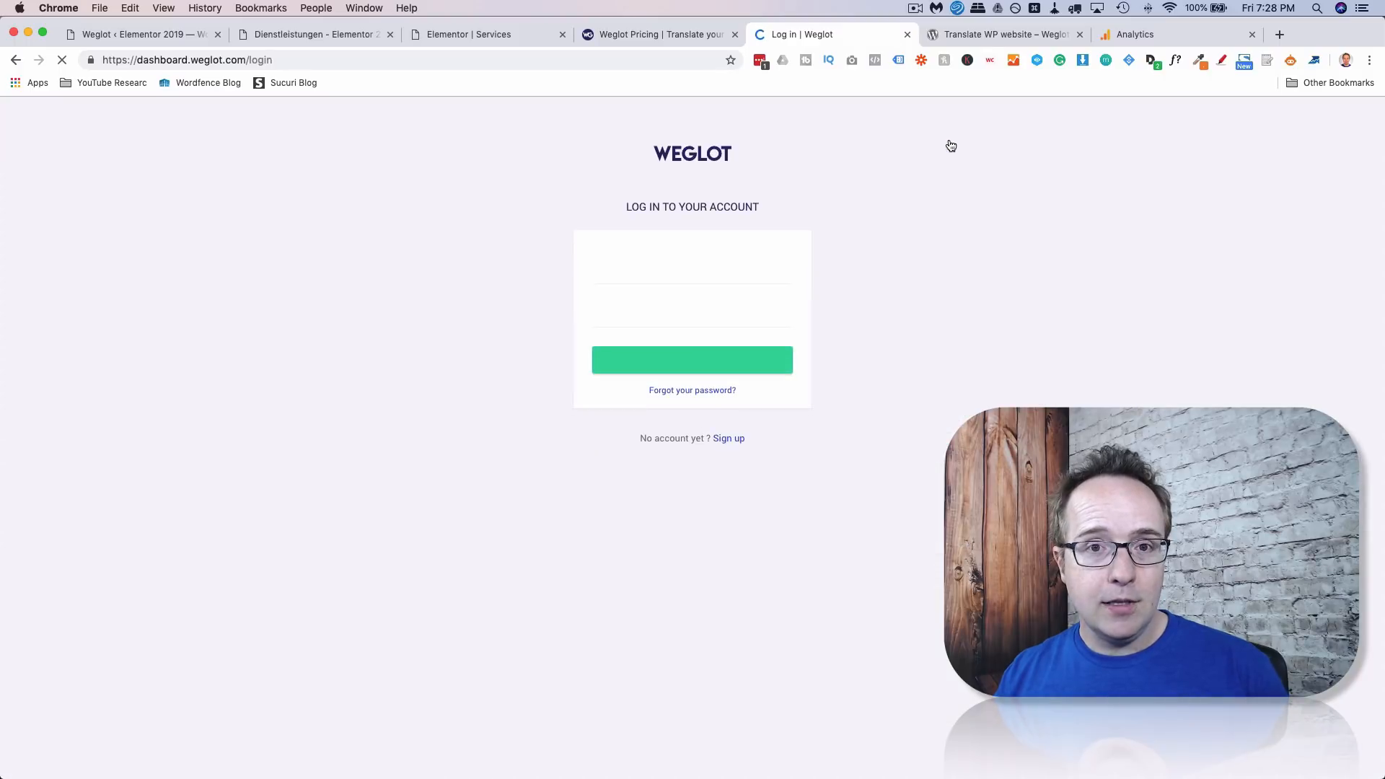
click(661, 368)
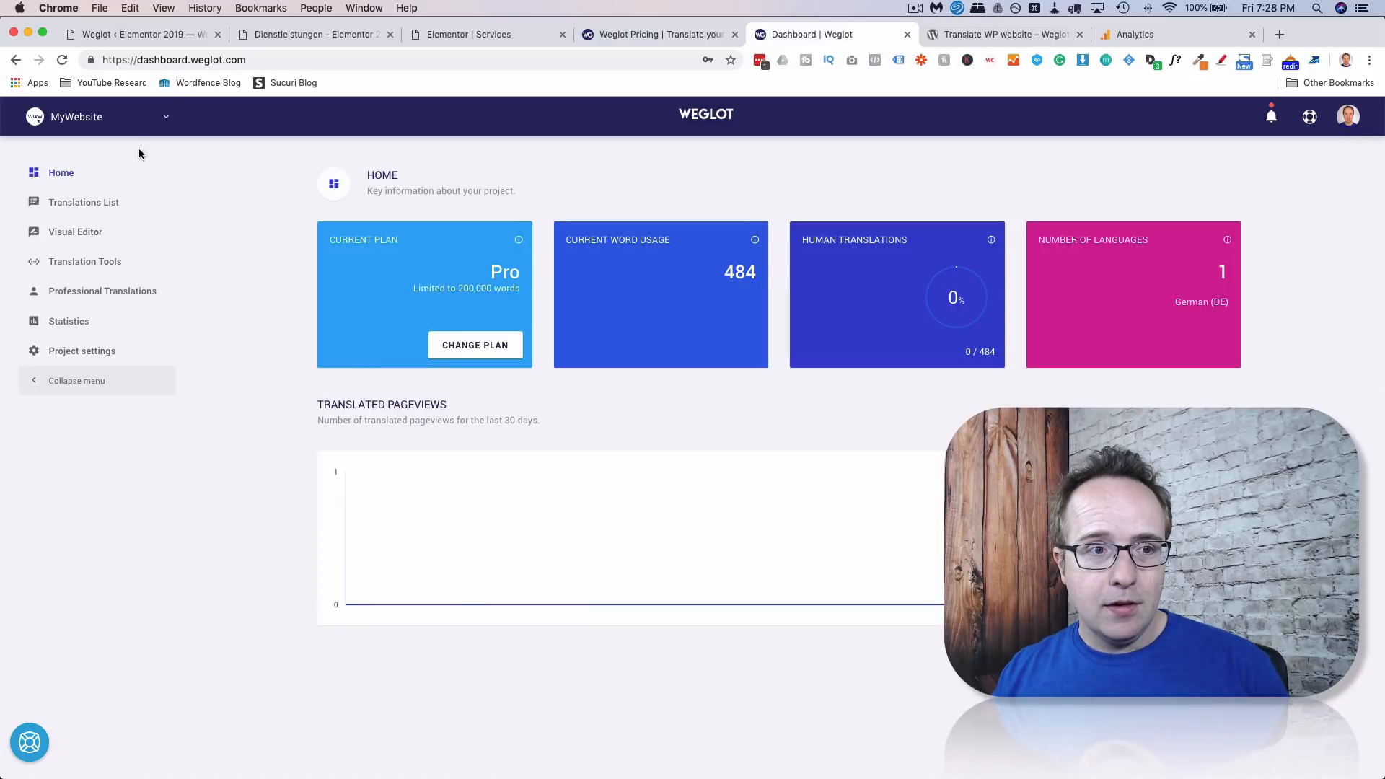
Switch the Weglot dashboard to the WPLearningLab project and open its Translations List.
click(94, 117)
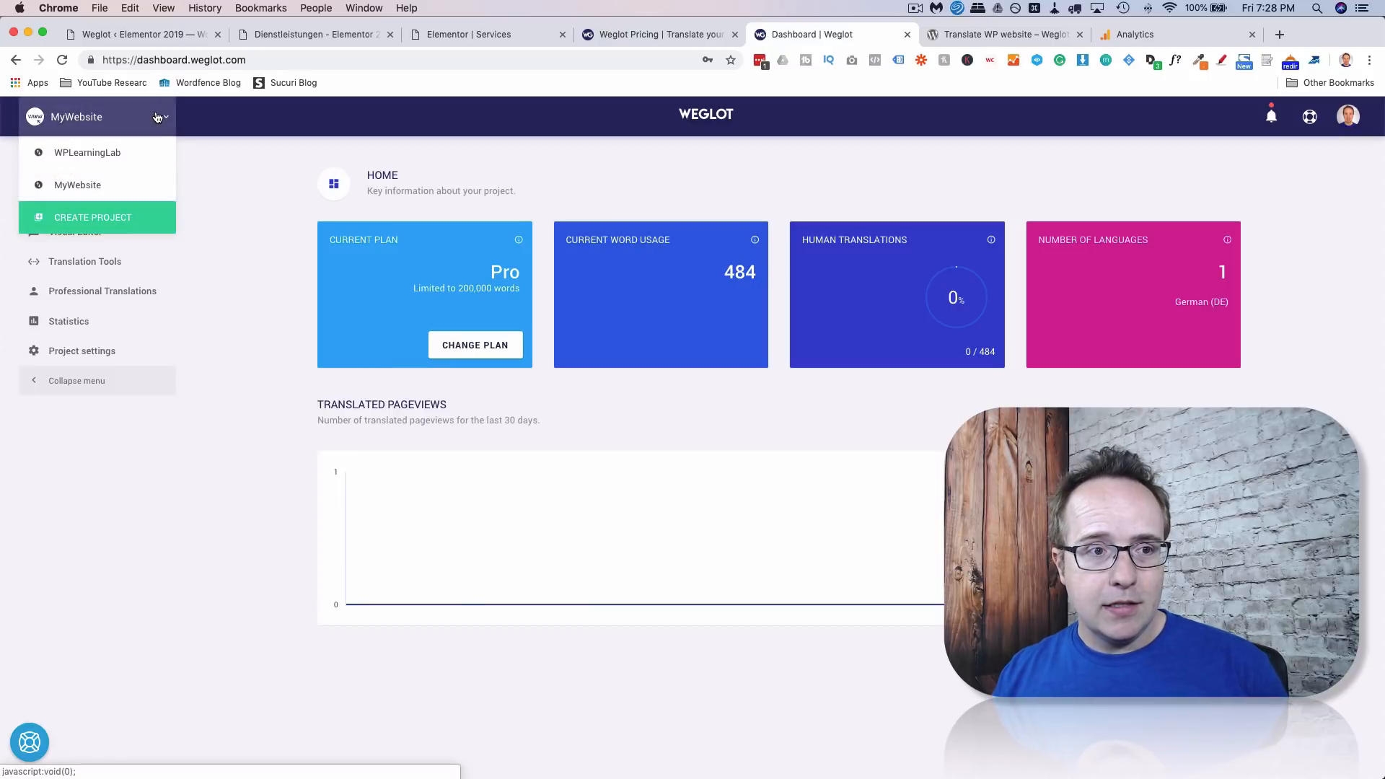
click(74, 161)
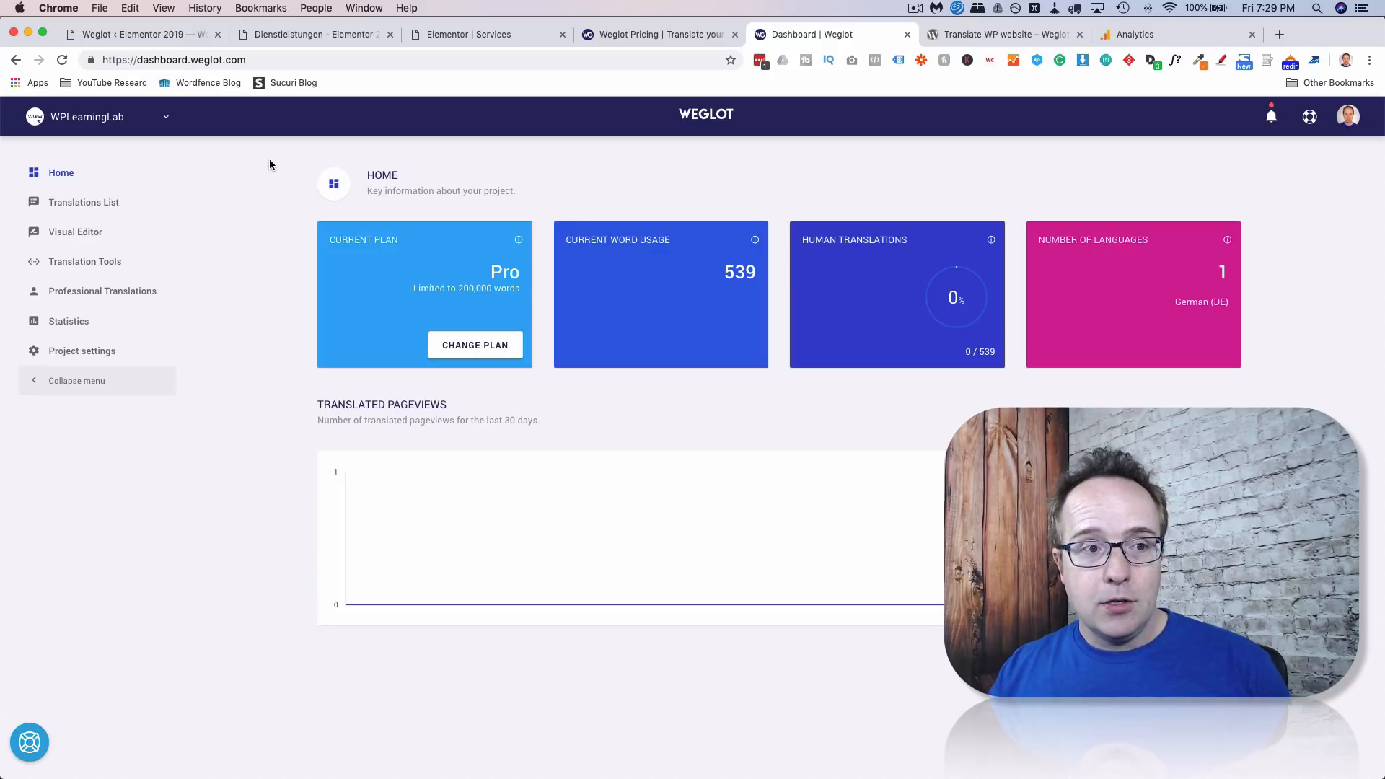
click(101, 203)
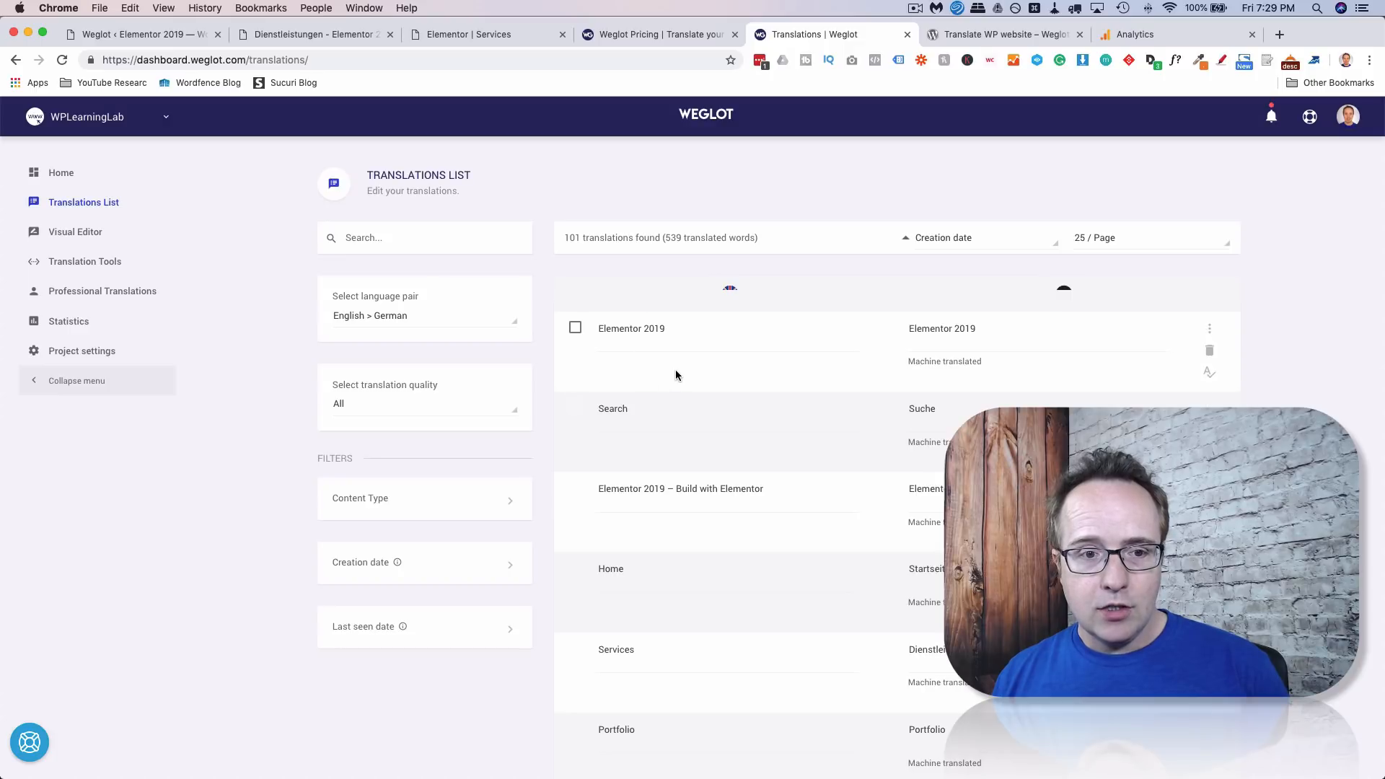
scroll(675, 370, down, 3)
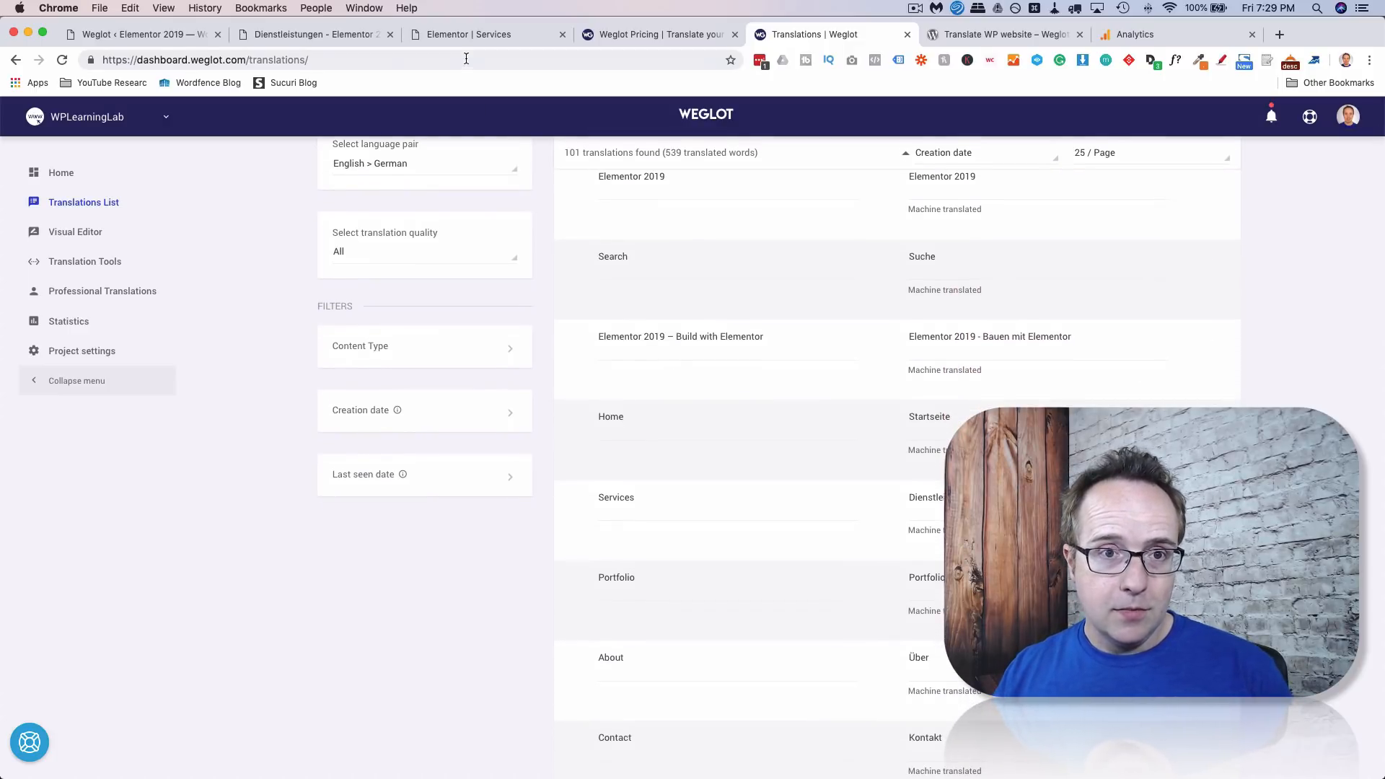
Copy the third image box's heading "Individuelle Kurse" from the German Services page.
click(461, 36)
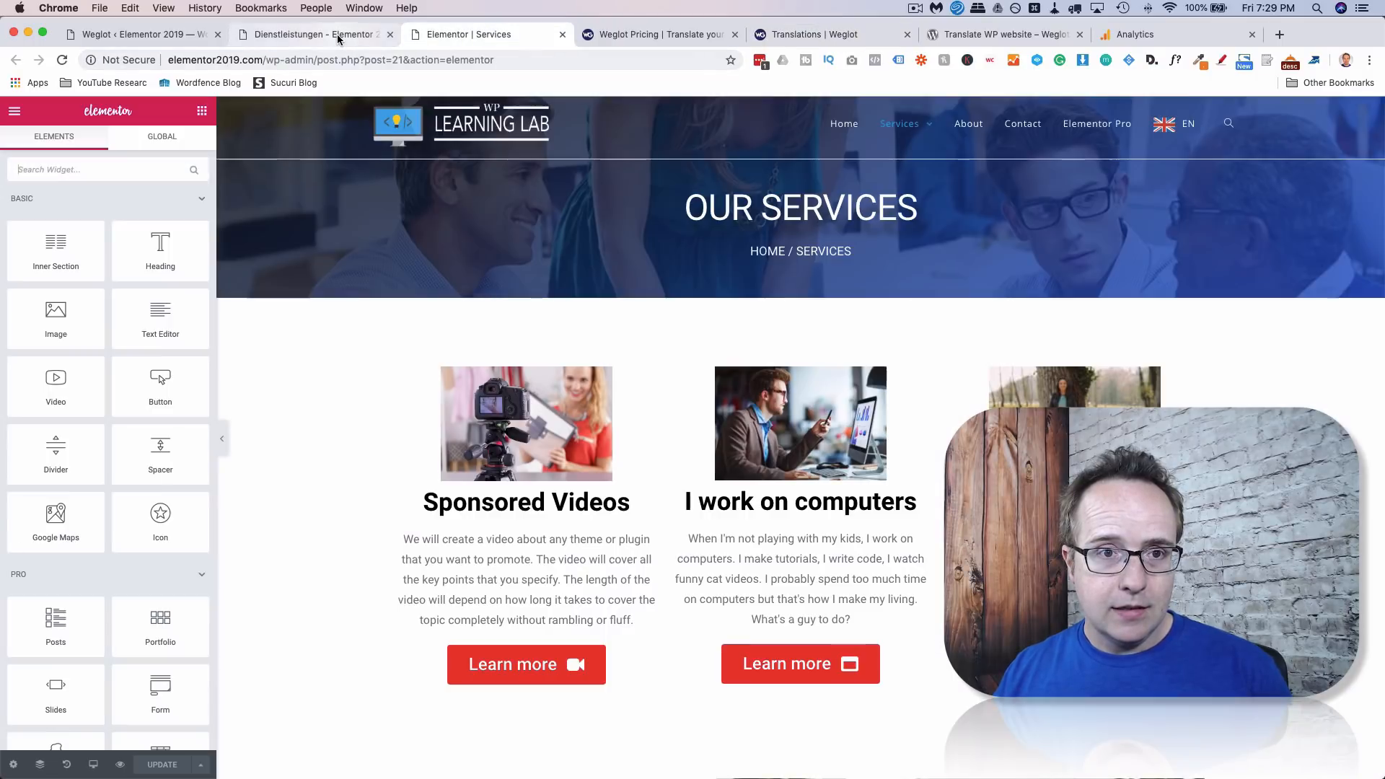
click(338, 36)
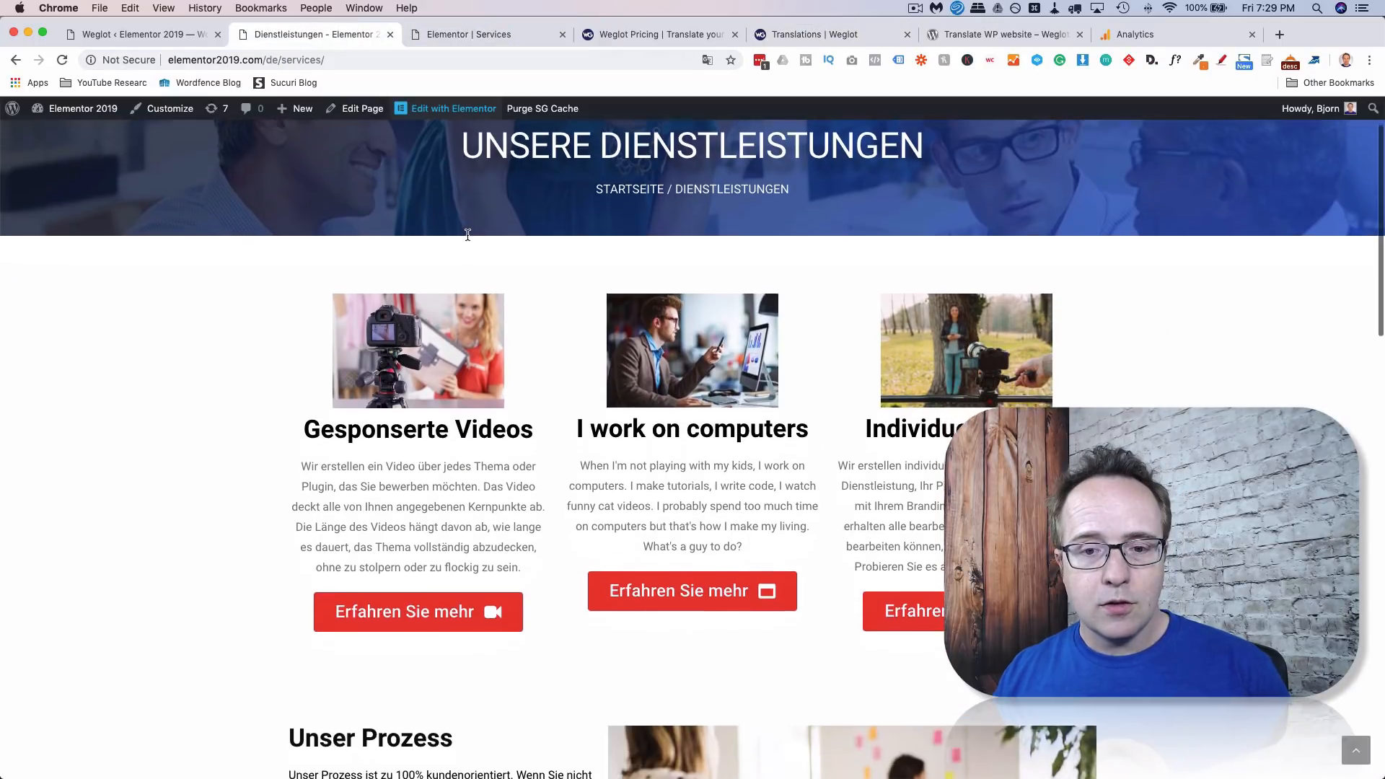
scroll(468, 235, down, 5)
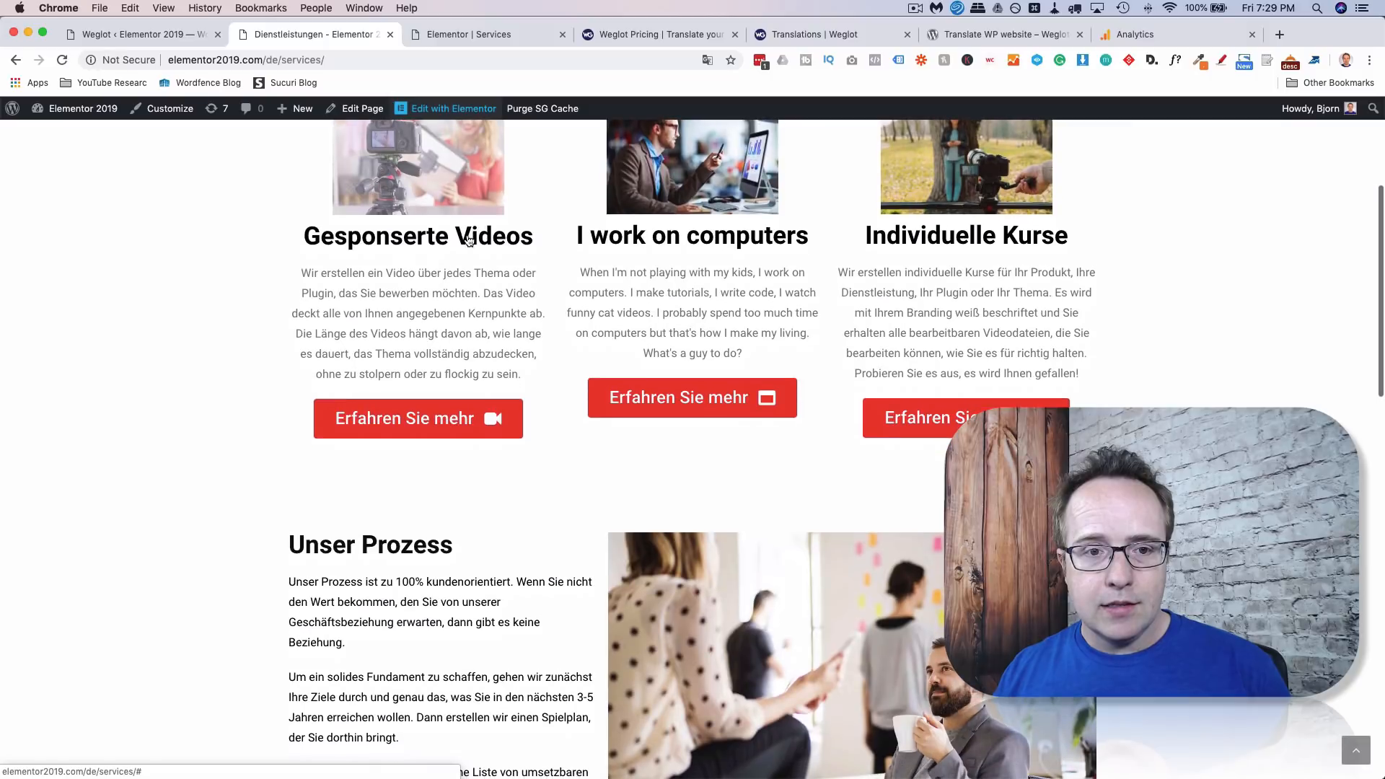
triple_click(998, 229)
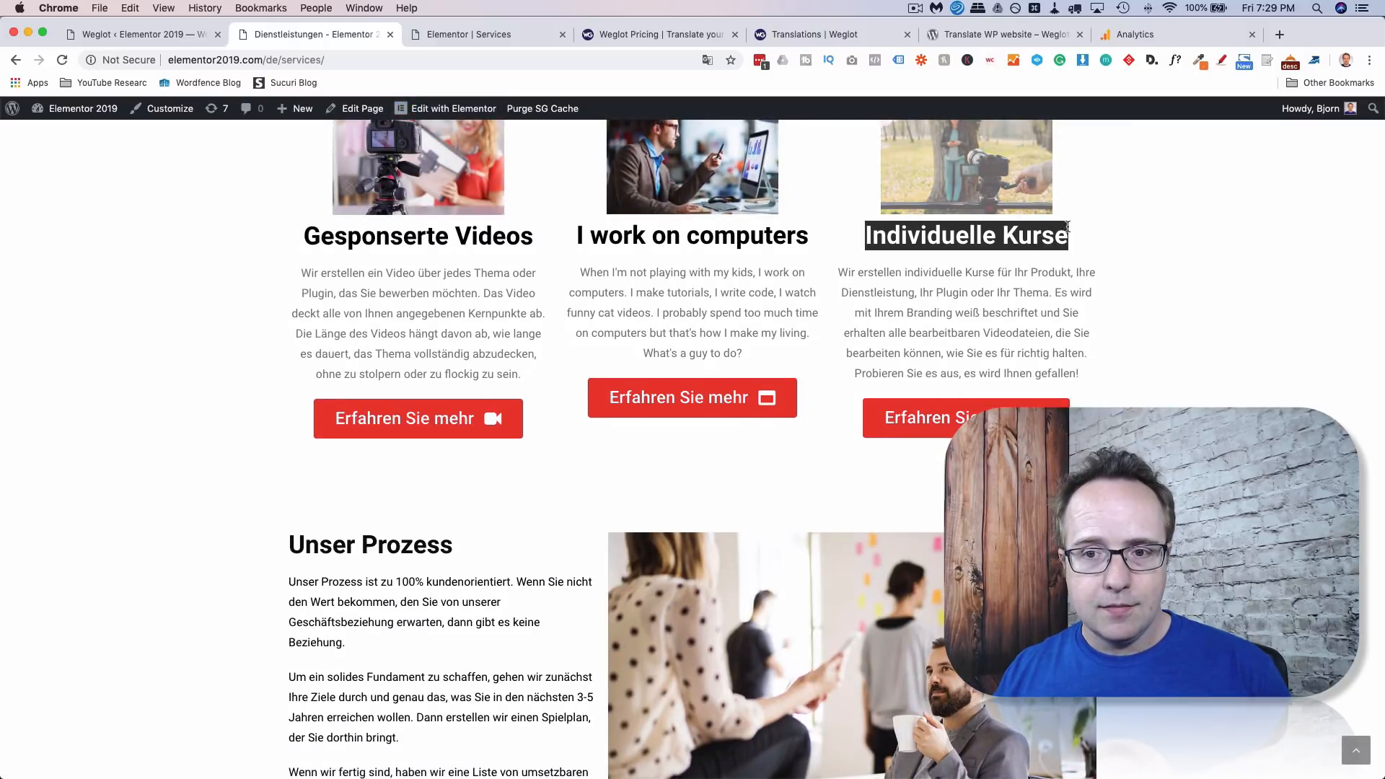
right_click(1023, 242)
click(1050, 332)
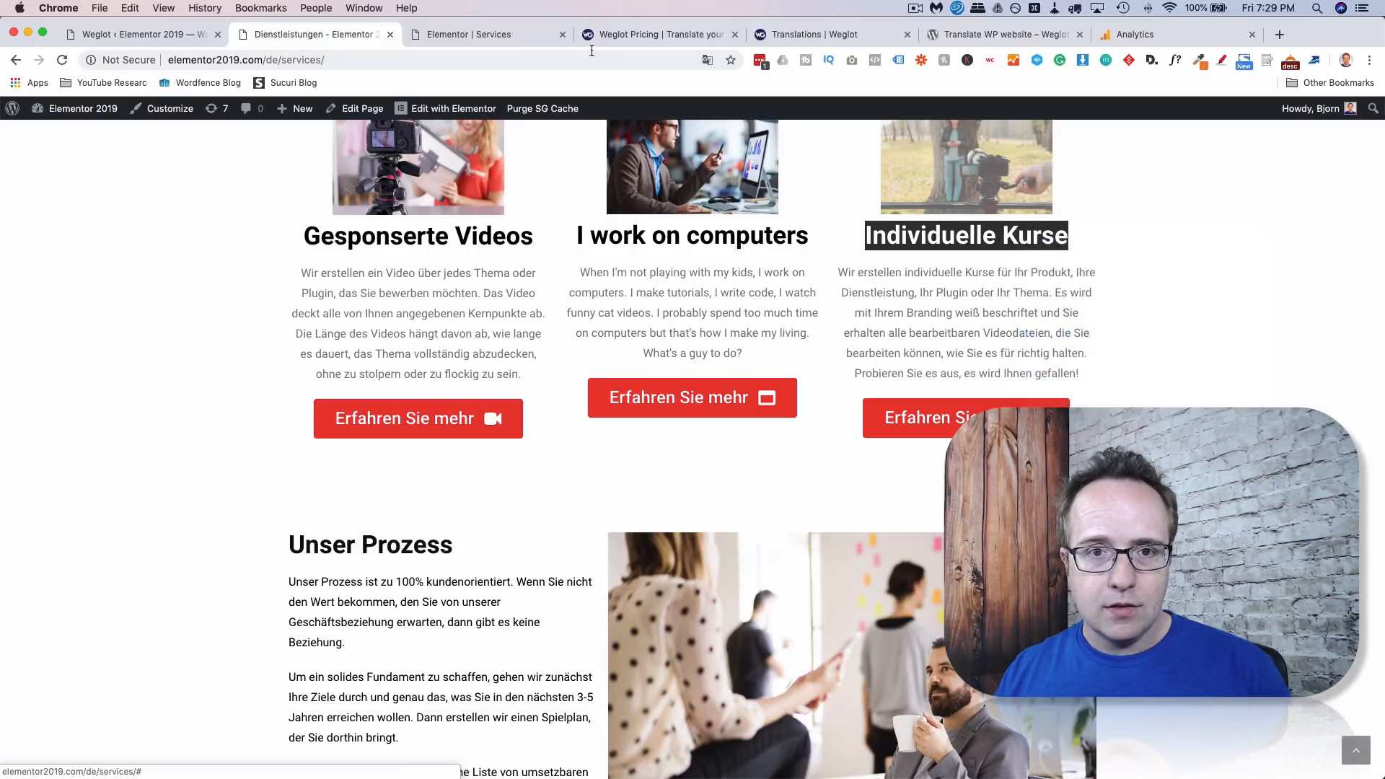
Find the copied text "Individuelle Kurse" within the Weglot Translations List page.
click(788, 36)
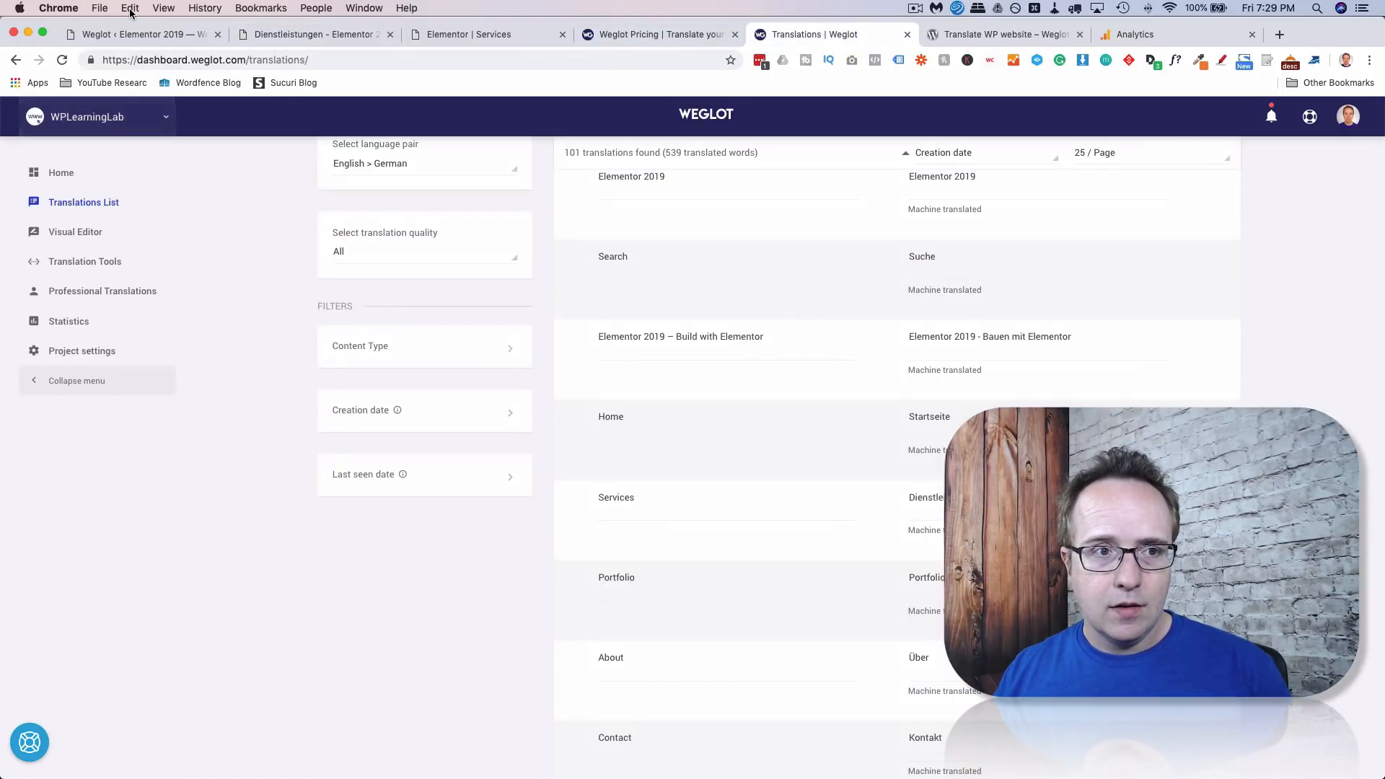
click(130, 9)
mouse_move(170, 152)
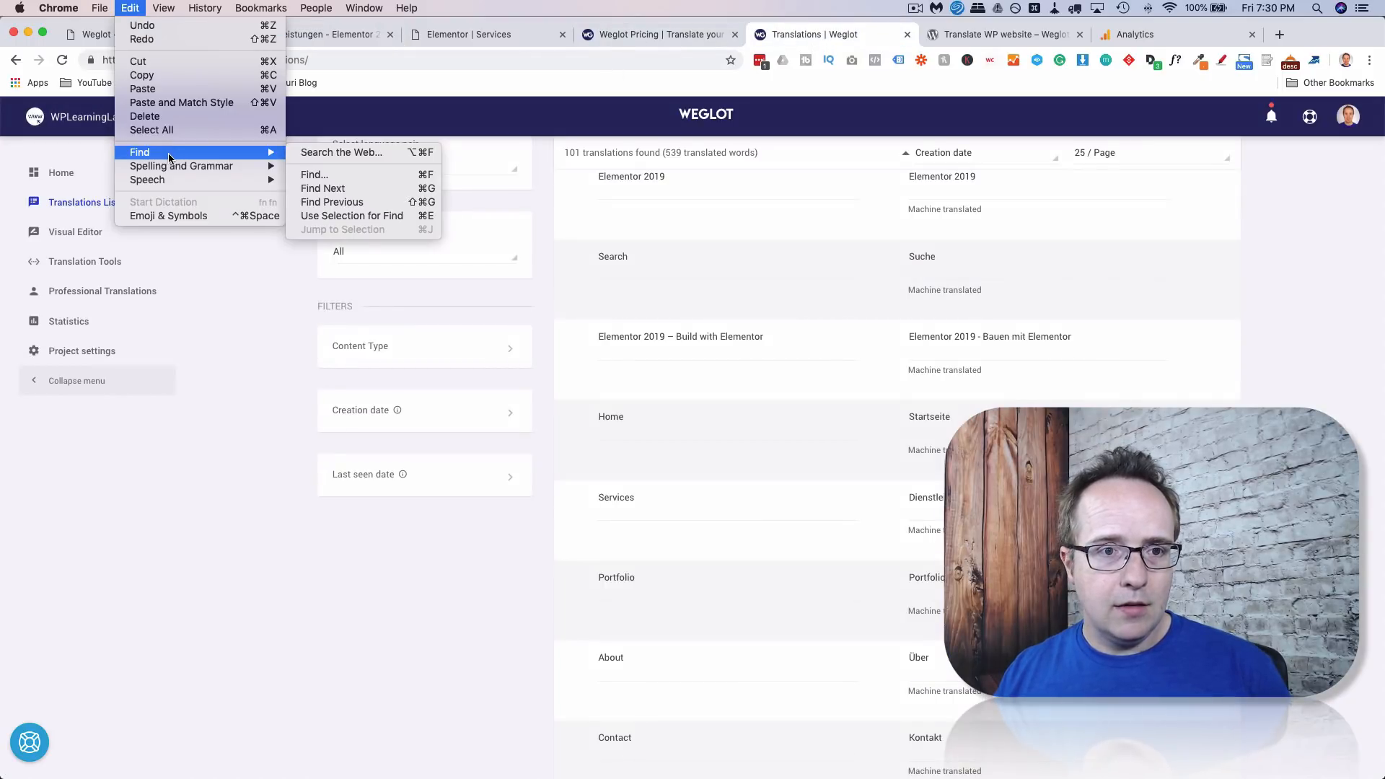
click(324, 176)
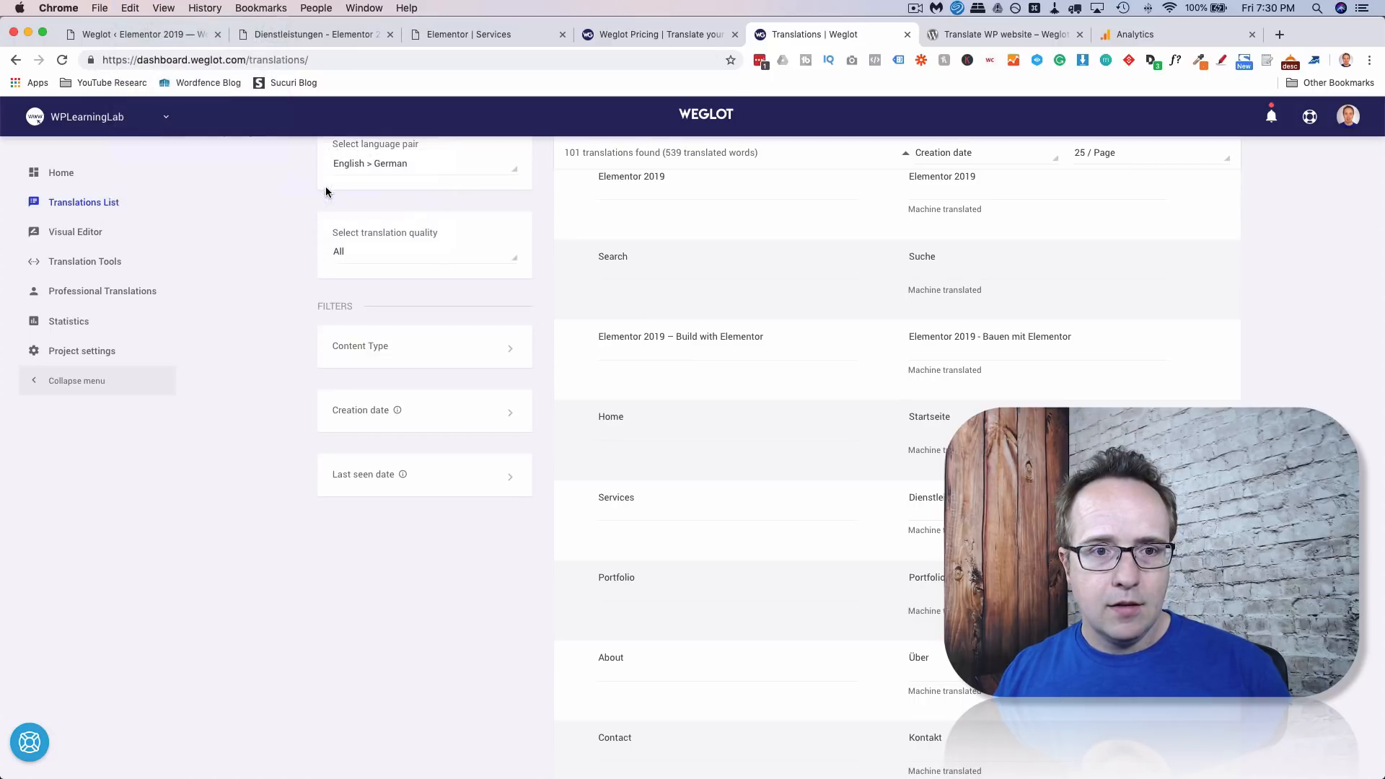
key(super+v)
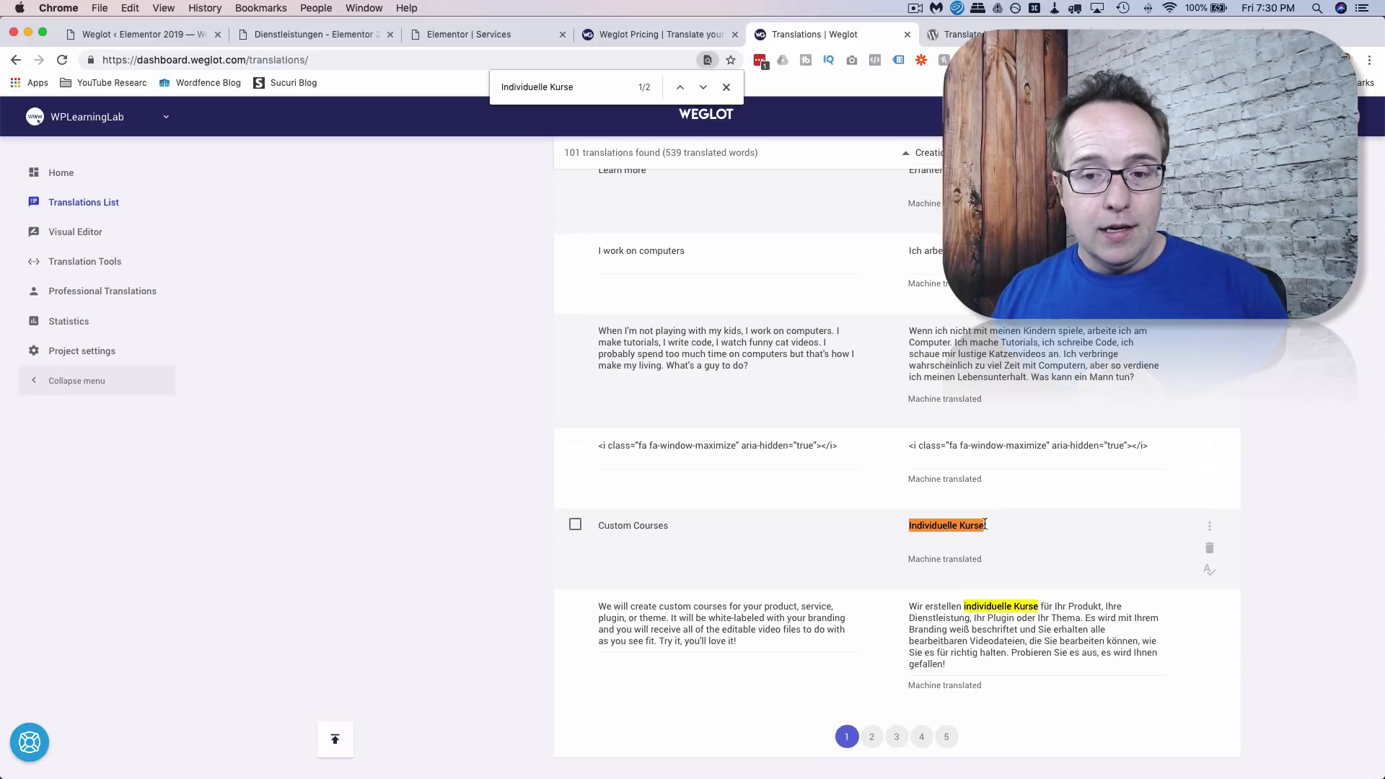
Change the German translation of "Custom Courses" to "Kurse" and mark it as reviewed.
click(958, 525)
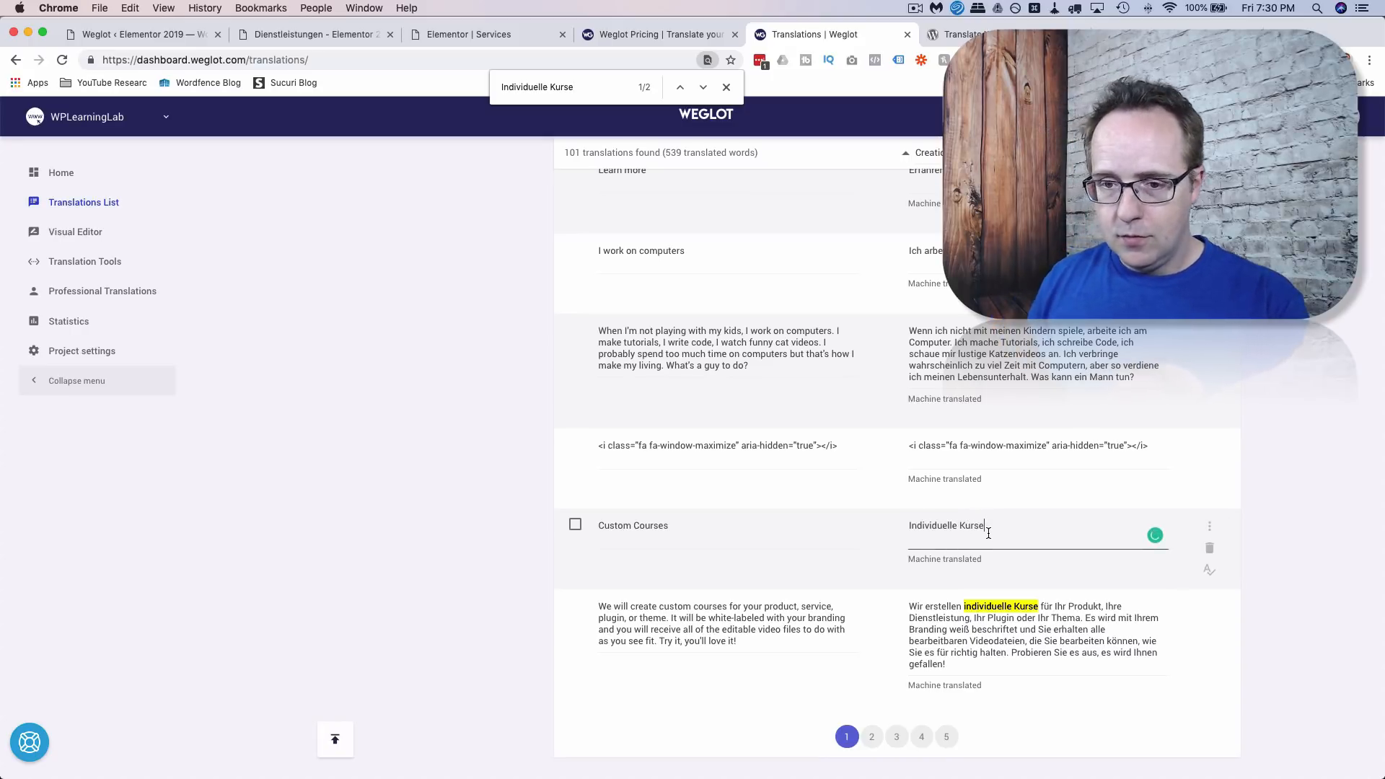
drag(959, 522, 895, 522)
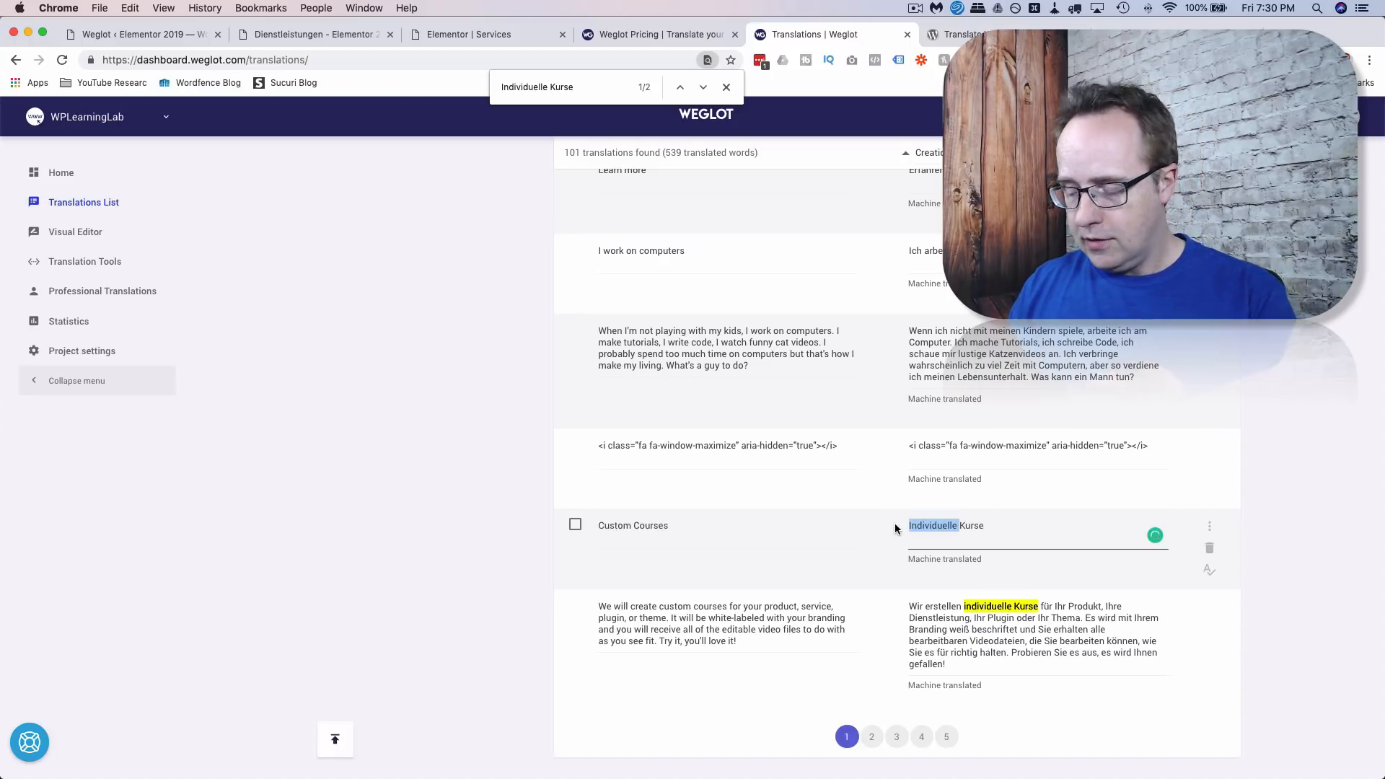
key(BackSpace)
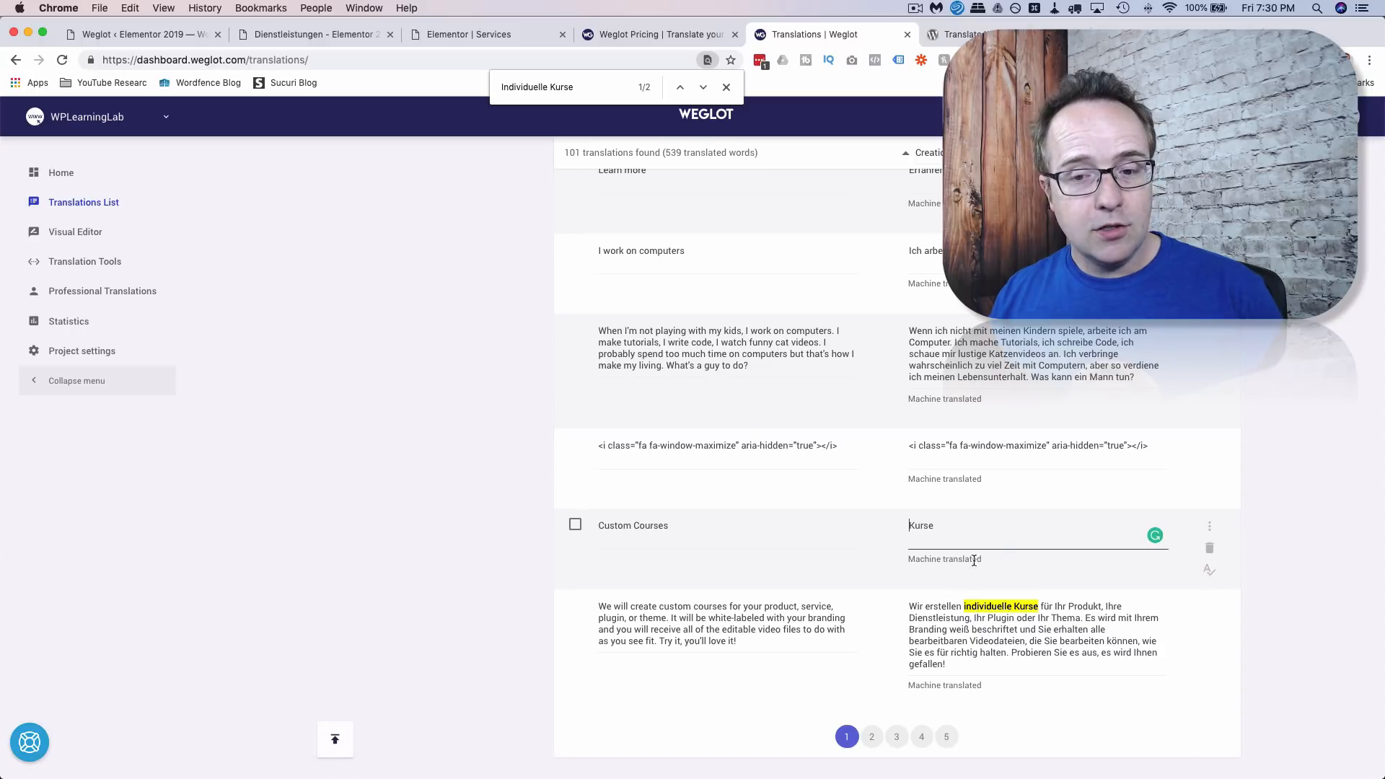
click(1209, 572)
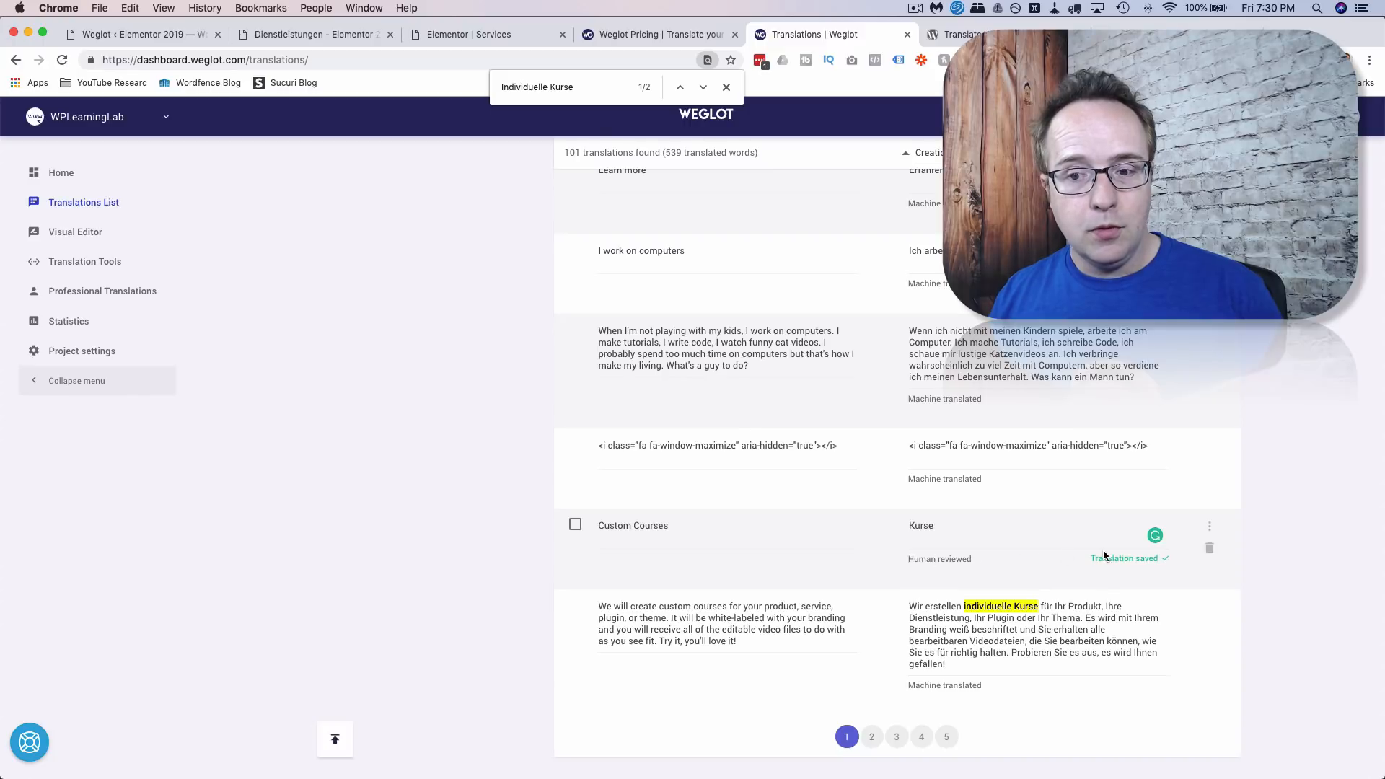
Reload the German Services page to check the third image box's heading, and dismiss the browser's offer to translate the page.
click(354, 39)
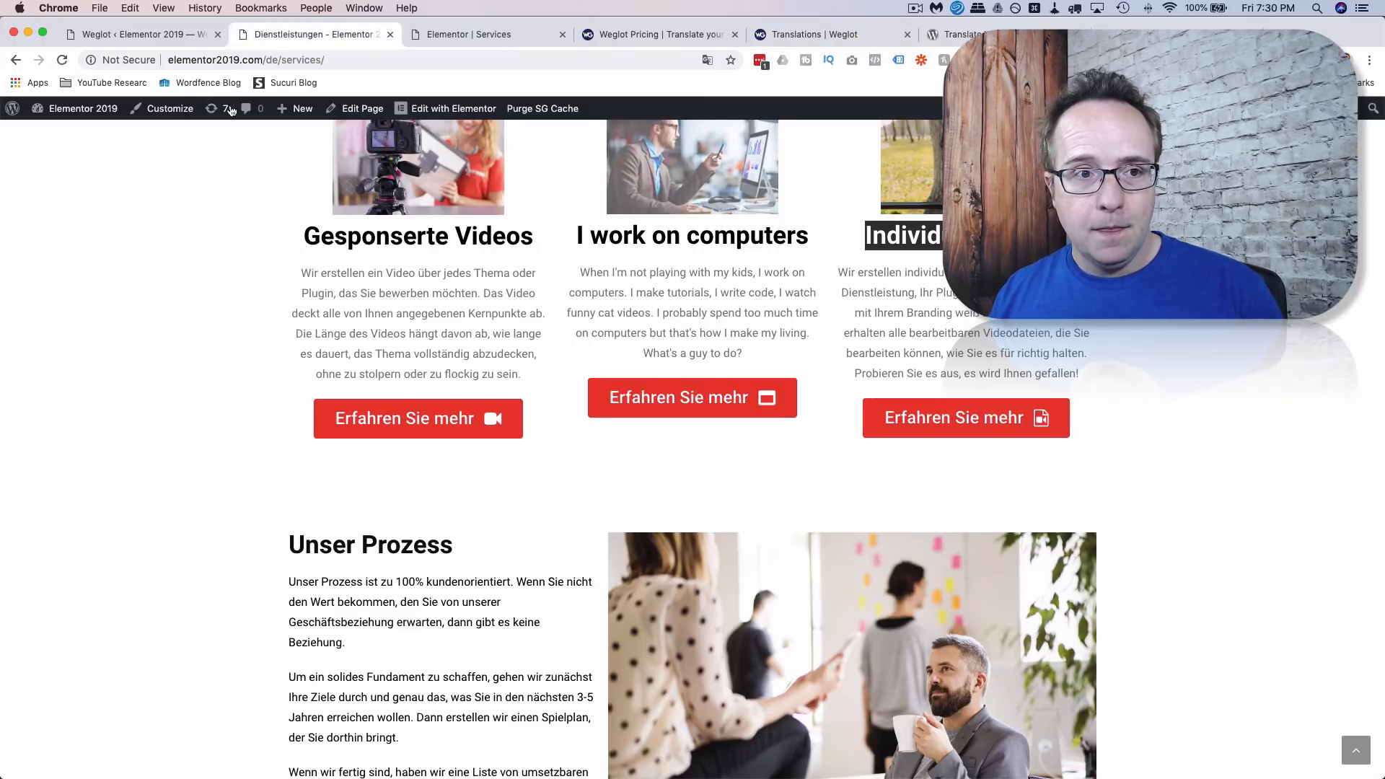
click(62, 60)
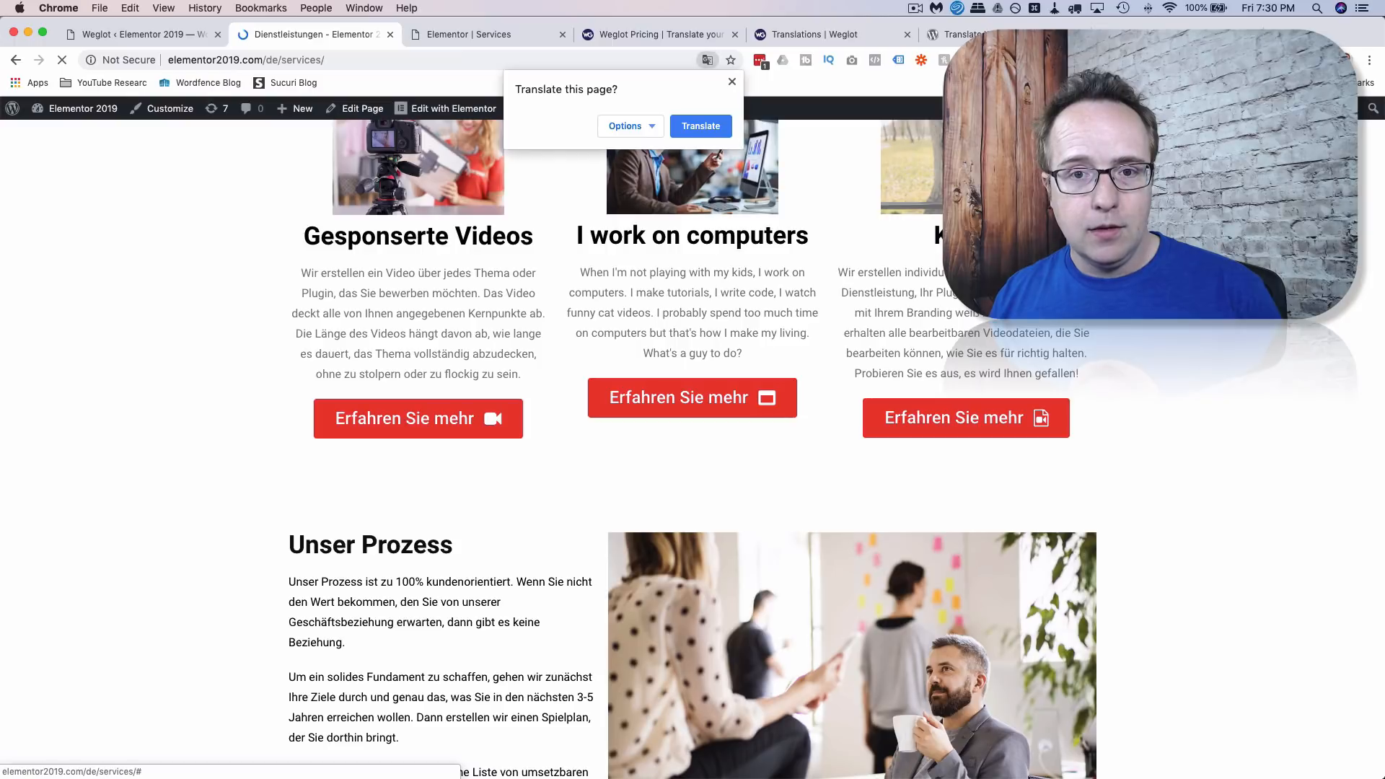
click(731, 82)
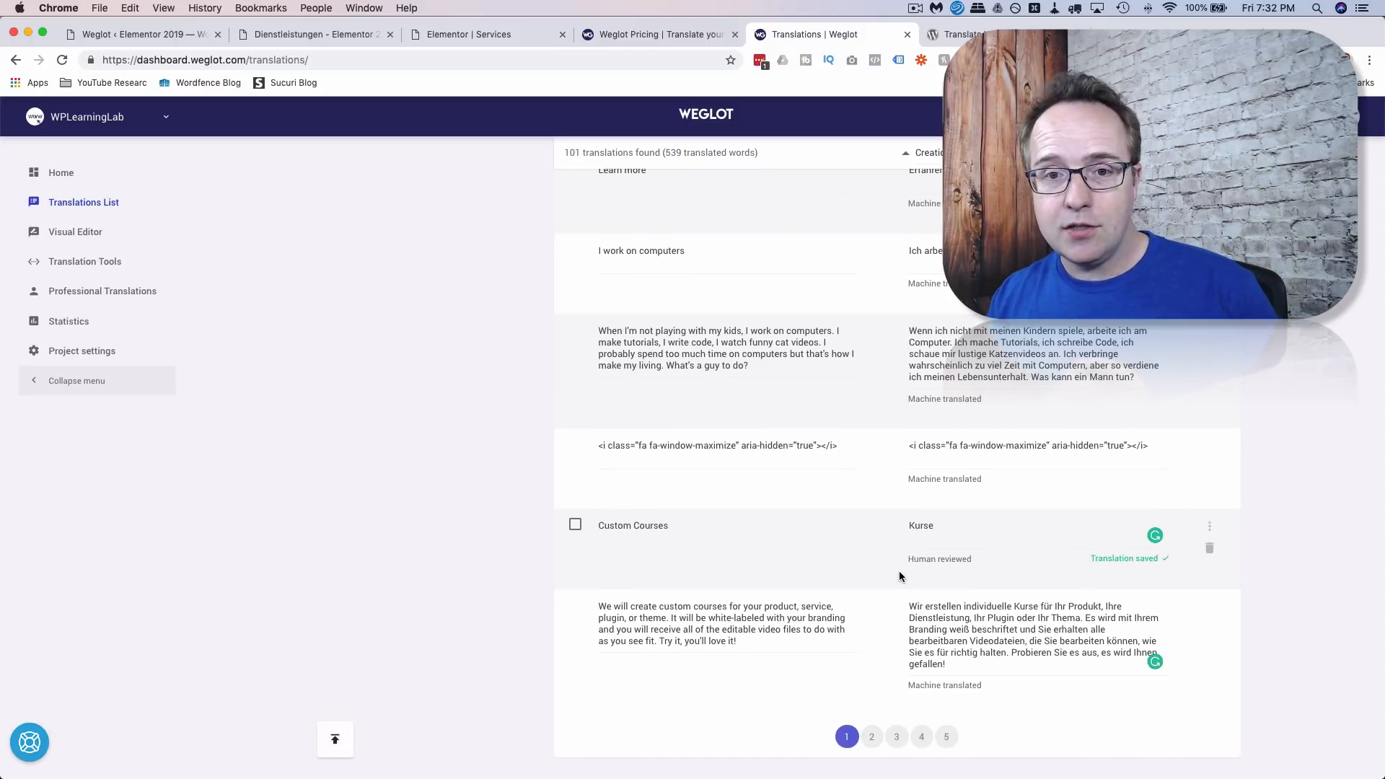
Filter the Translations List by the Human reviewed translation quality, and reset the quality filter to All.
scroll(899, 570, up, 15)
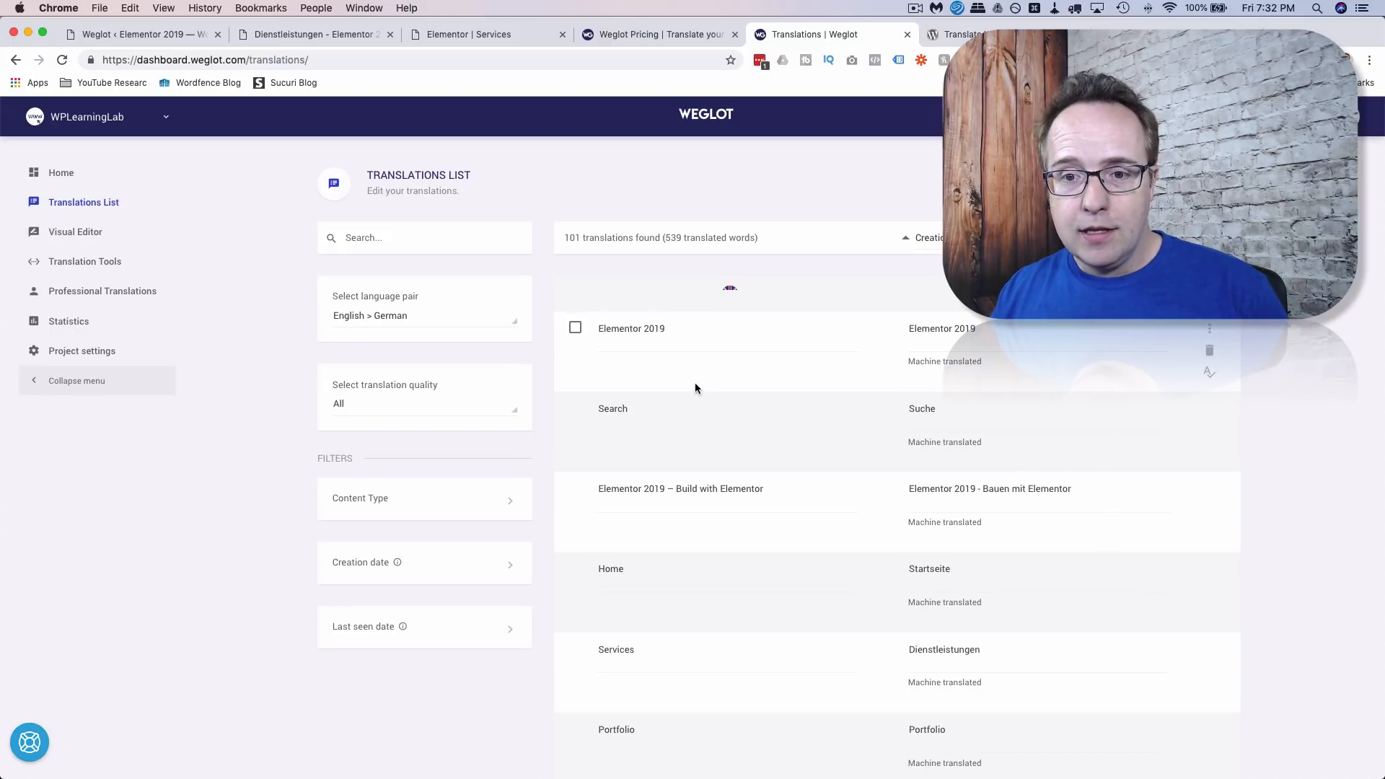
scroll(825, 430, down, 5)
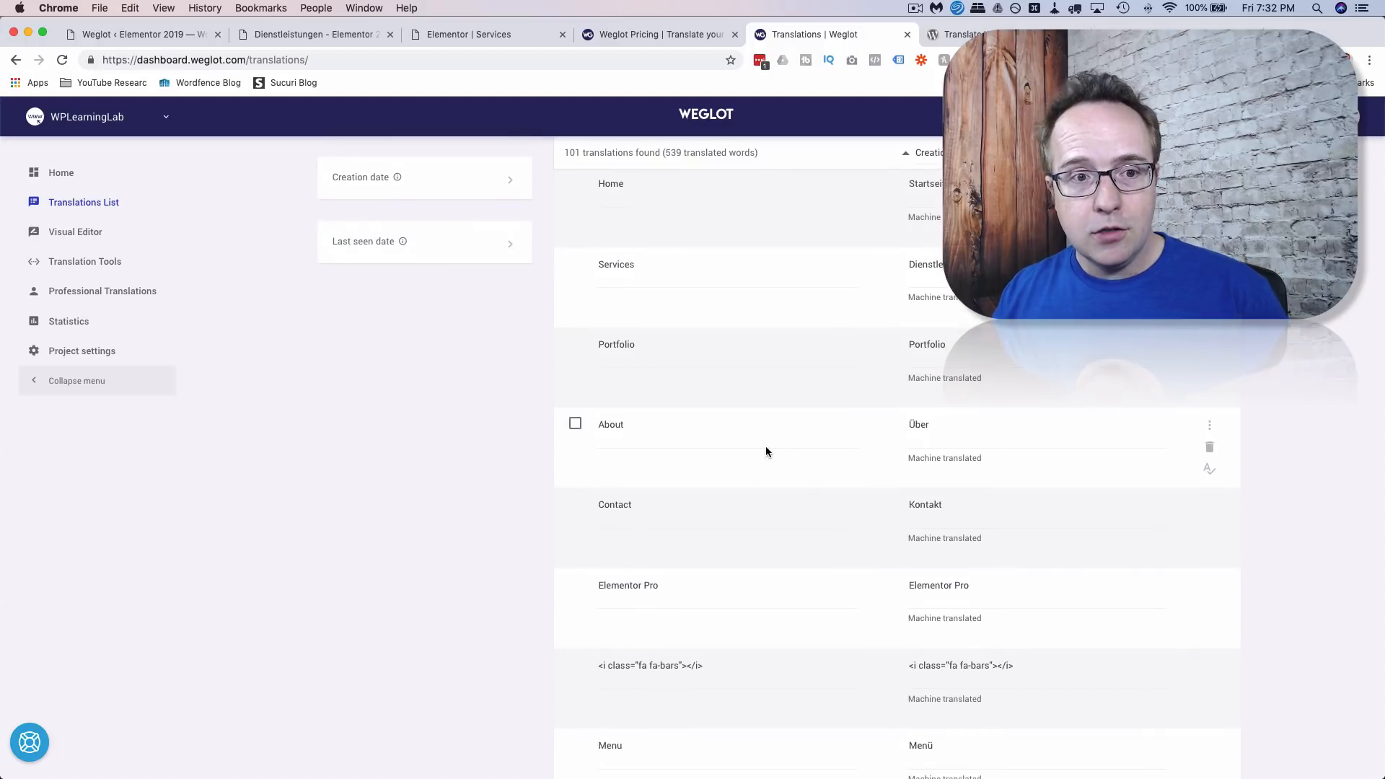
scroll(920, 432, up, 5)
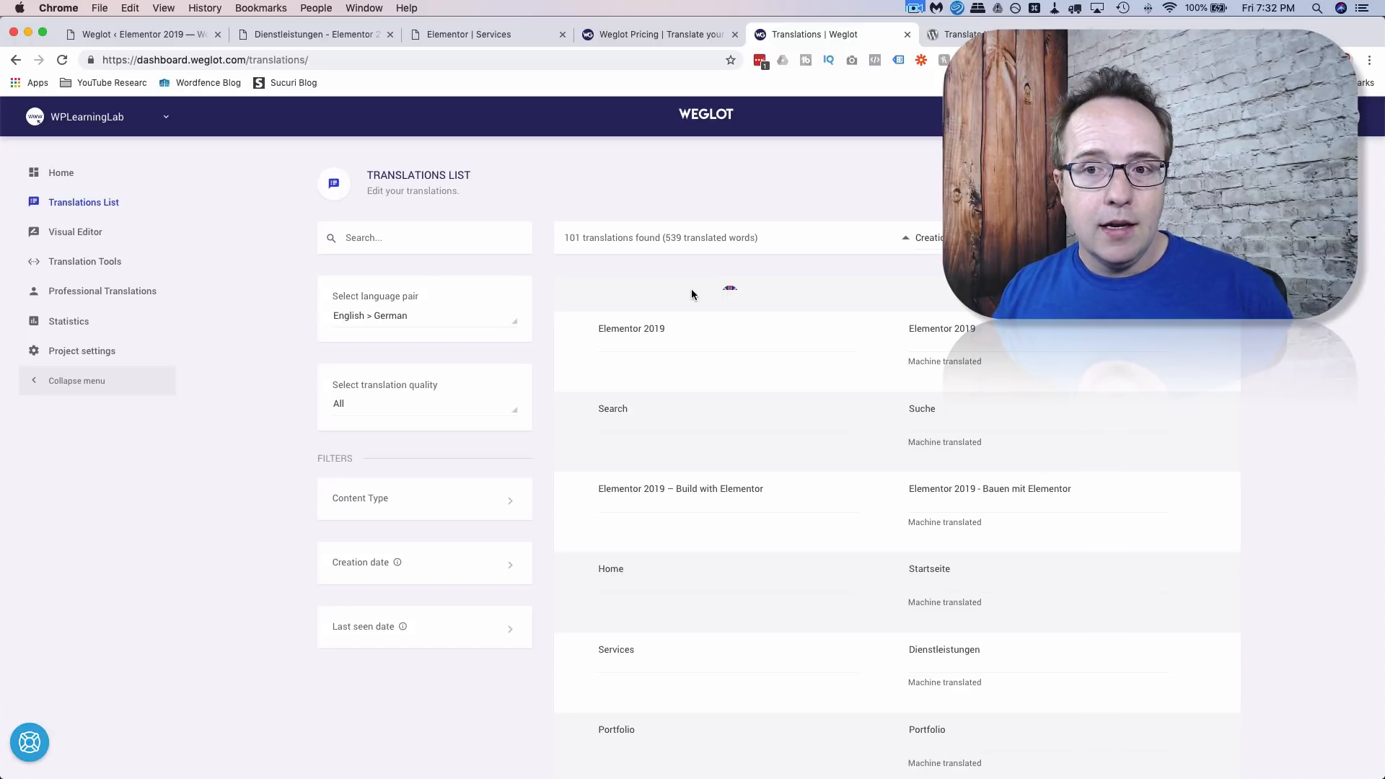
scroll(543, 381, down, 3)
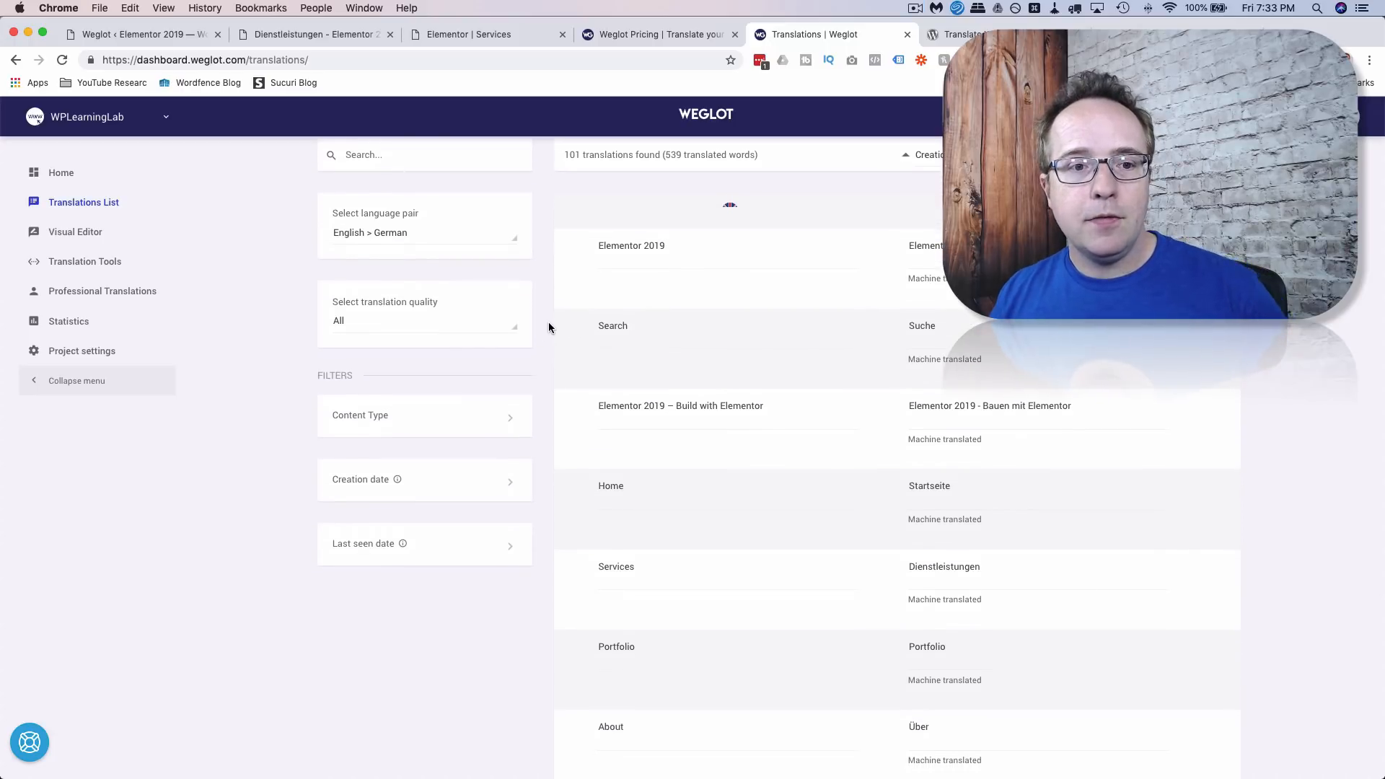
click(506, 328)
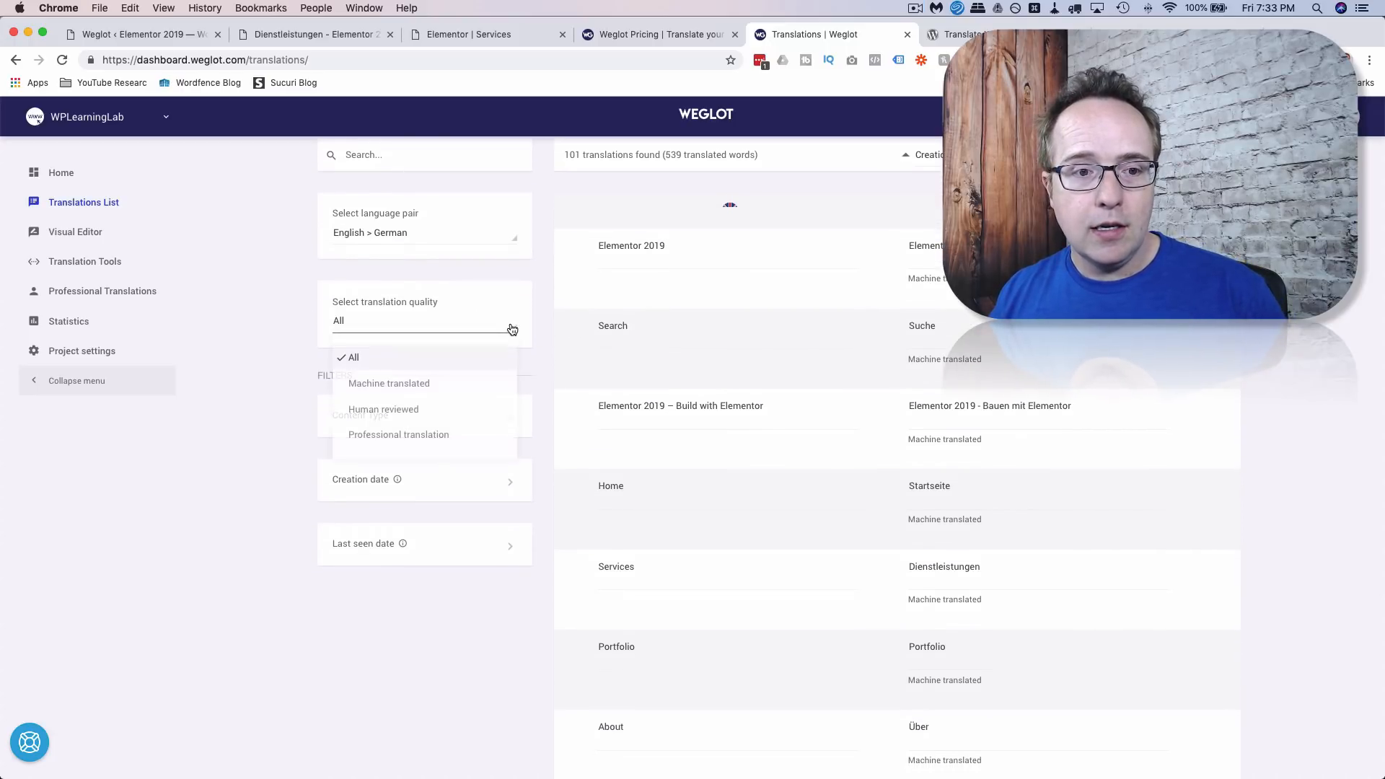
click(381, 409)
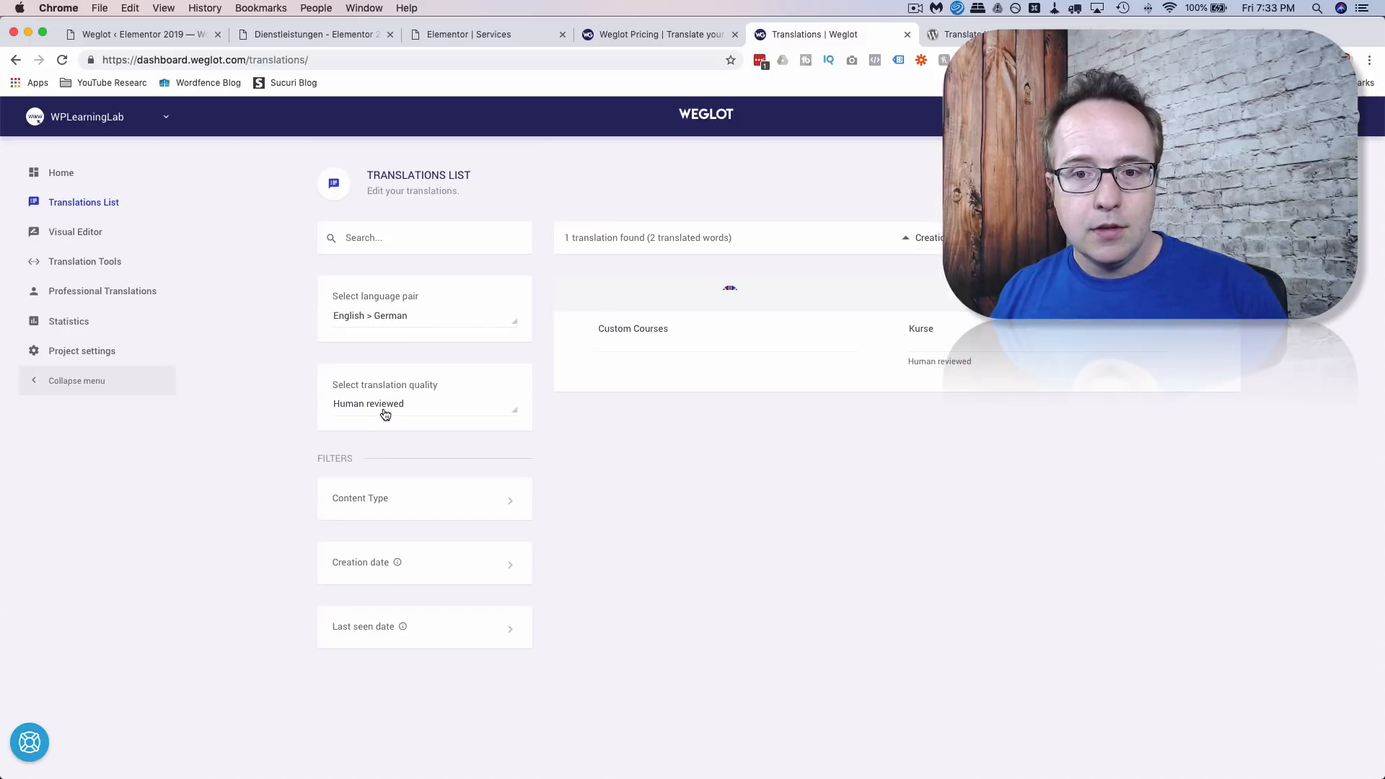
click(515, 411)
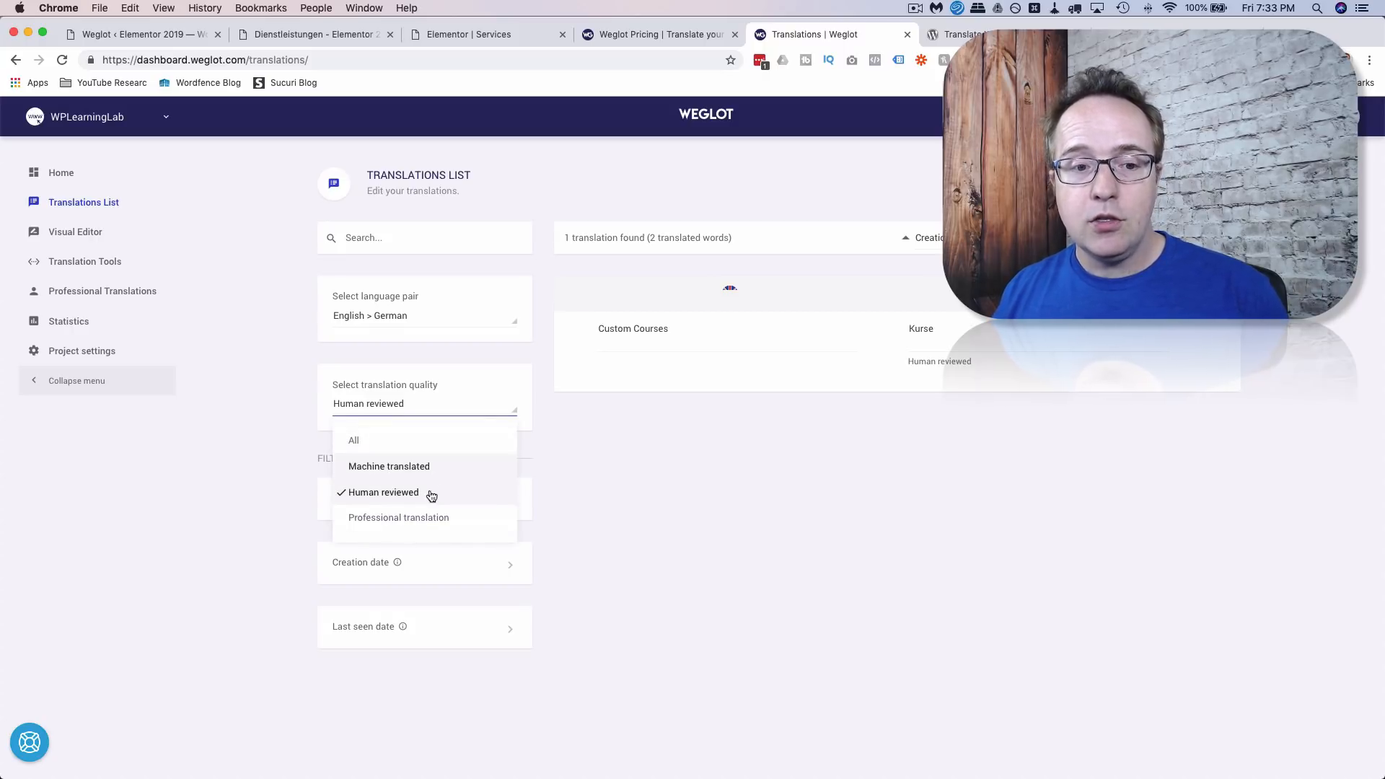
click(356, 442)
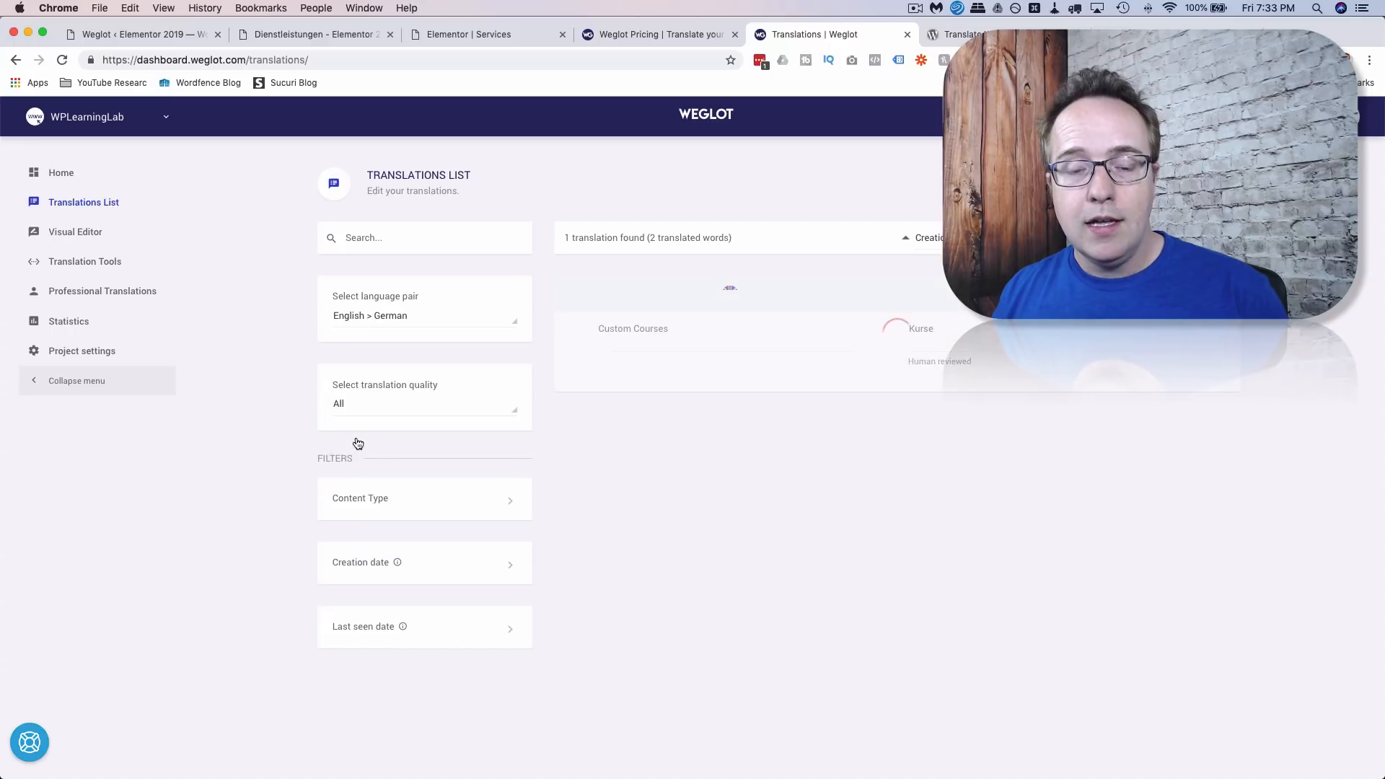
Examine the Content Type, Creation date and Last seen date filters of the Translations List.
scroll(260, 346, down, 4)
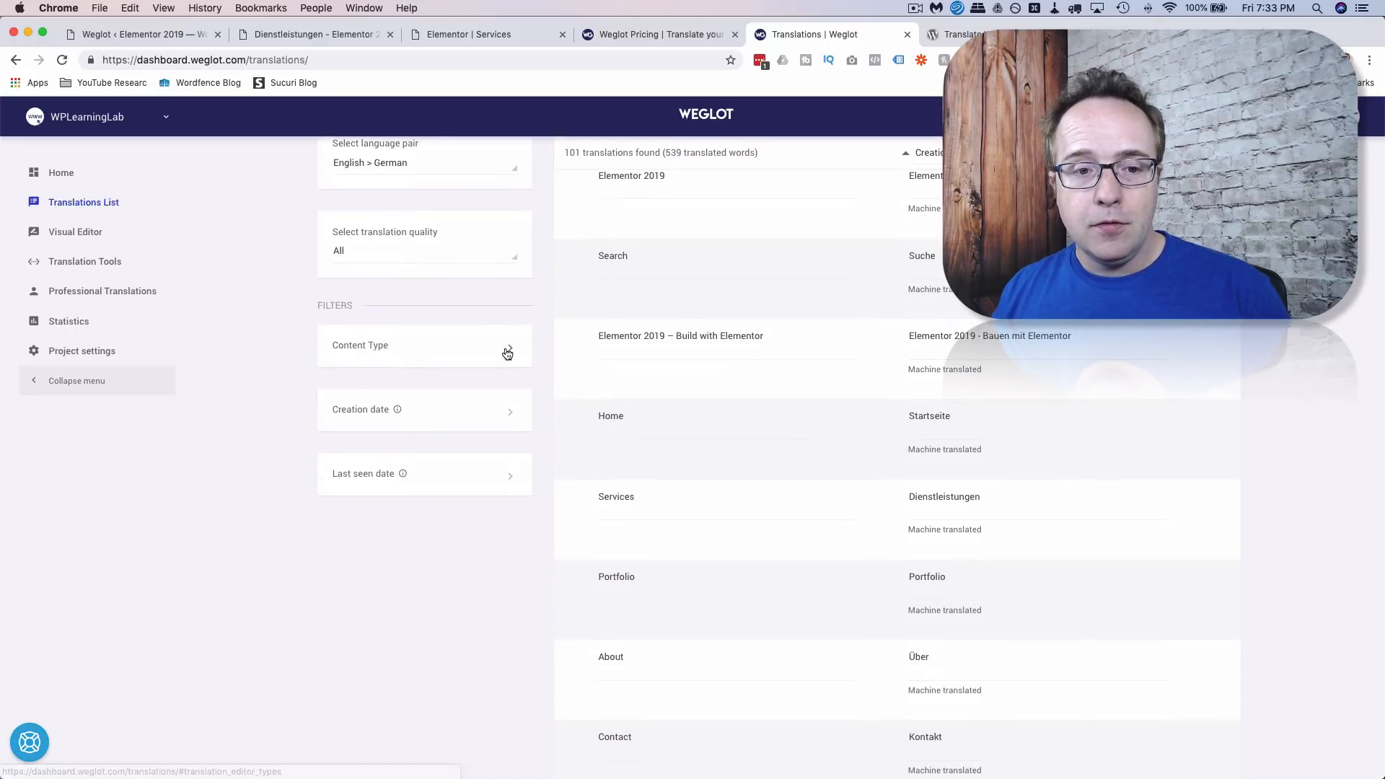
click(507, 352)
click(507, 353)
scroll(505, 348, down, 3)
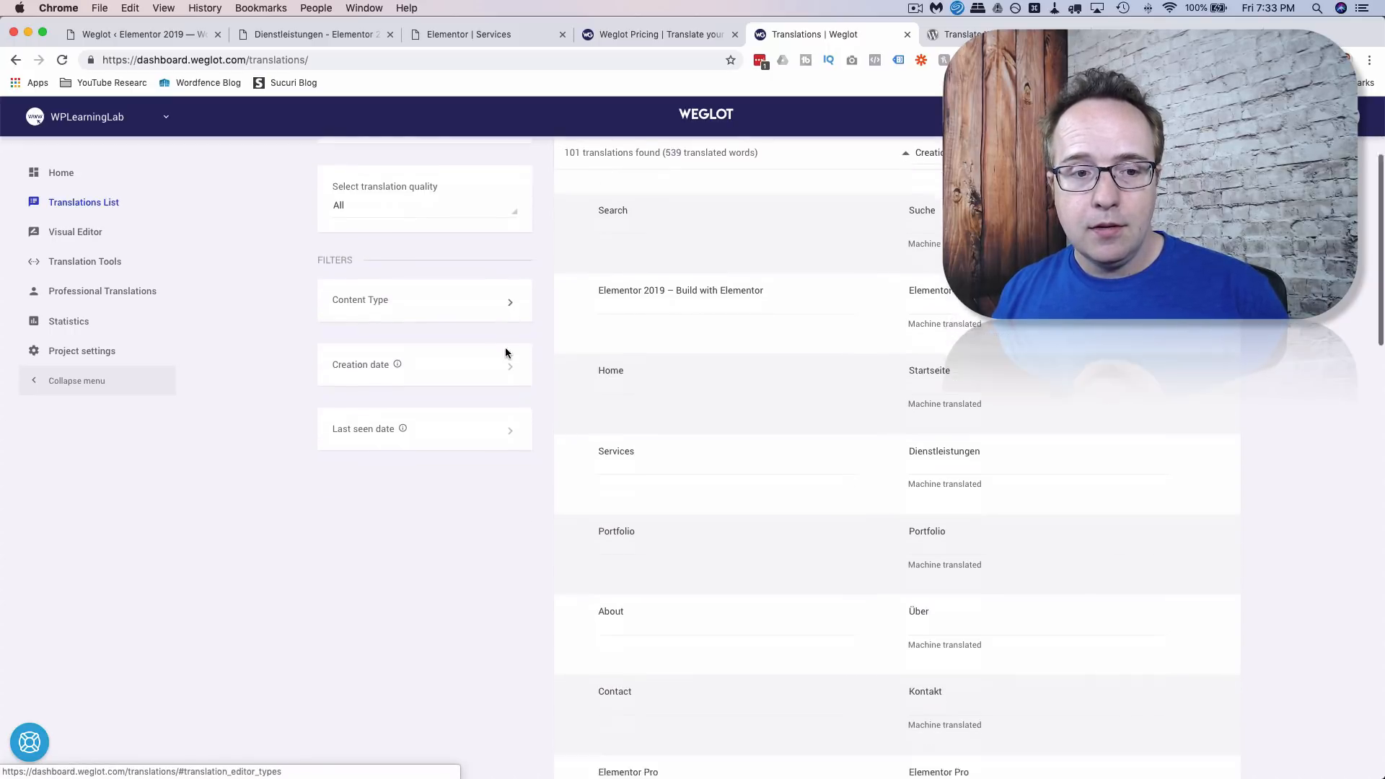
click(510, 311)
click(510, 311)
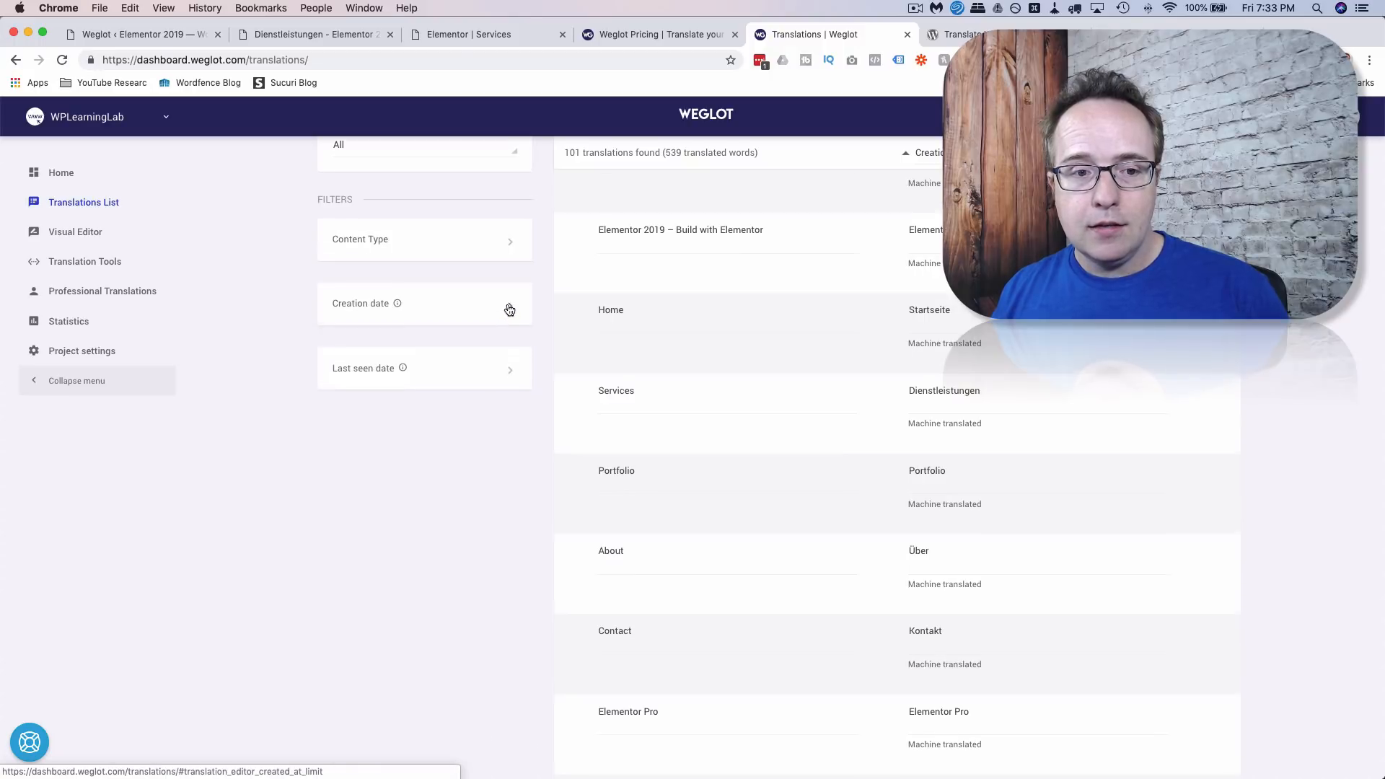
scroll(509, 317, down, 2)
click(507, 322)
click(507, 323)
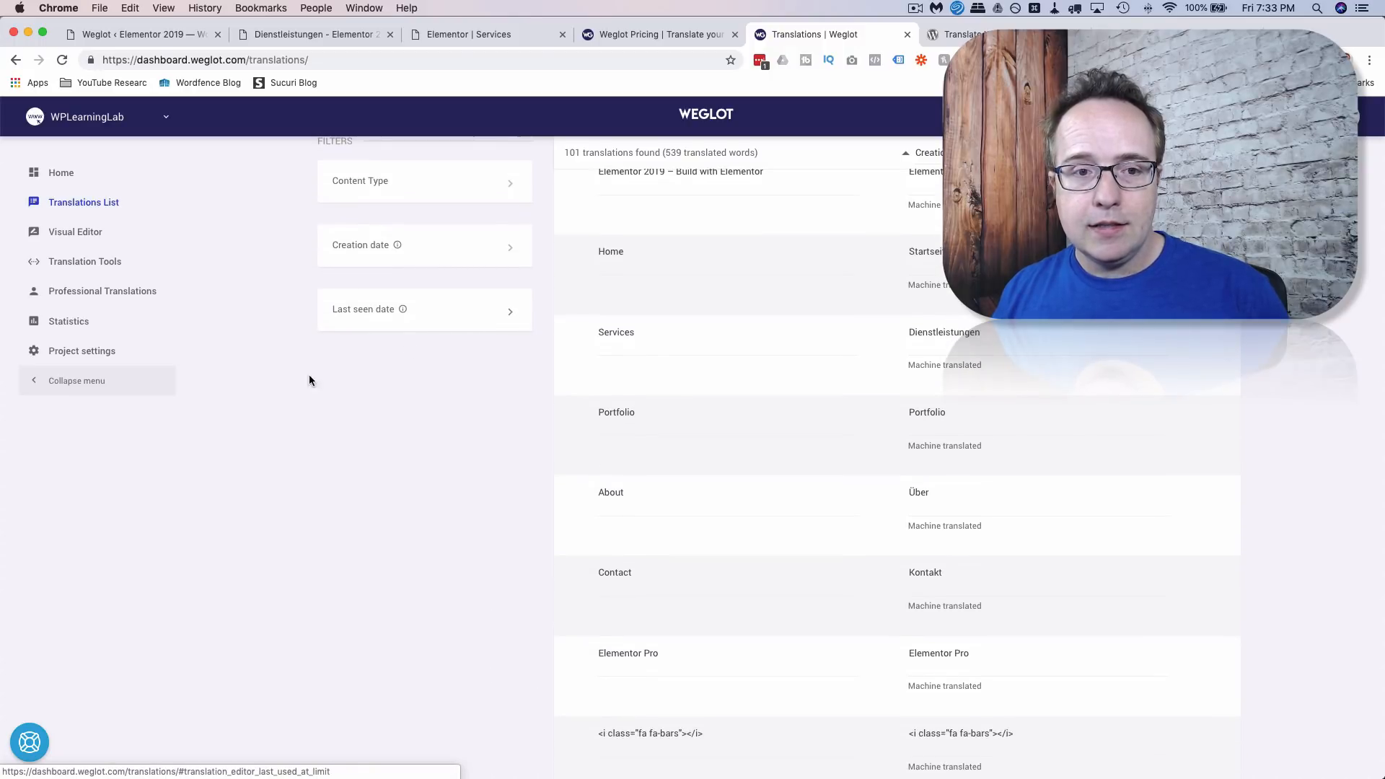
scroll(299, 378, up, 8)
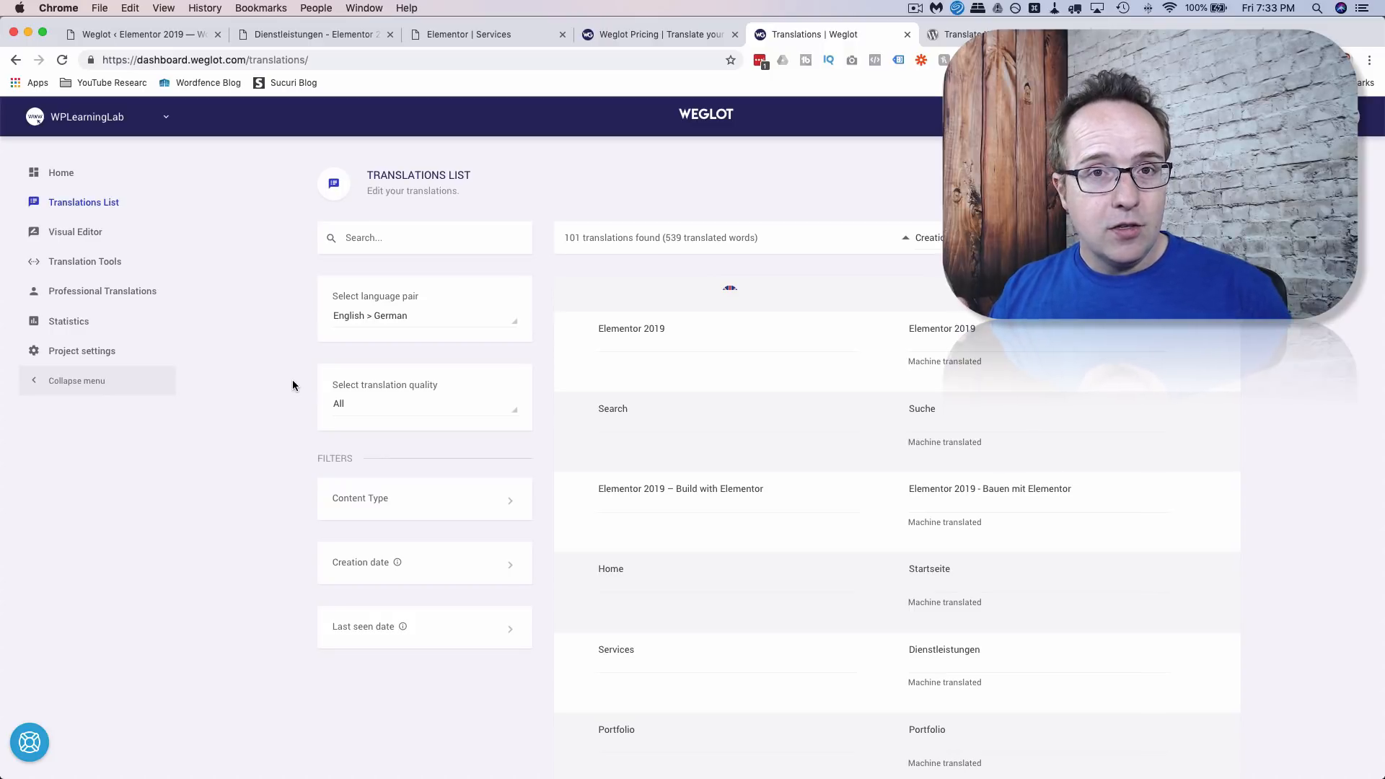
Open the German homepage in the Visual Editor and remove "tolle" from the German translation of the hero tagline.
click(81, 237)
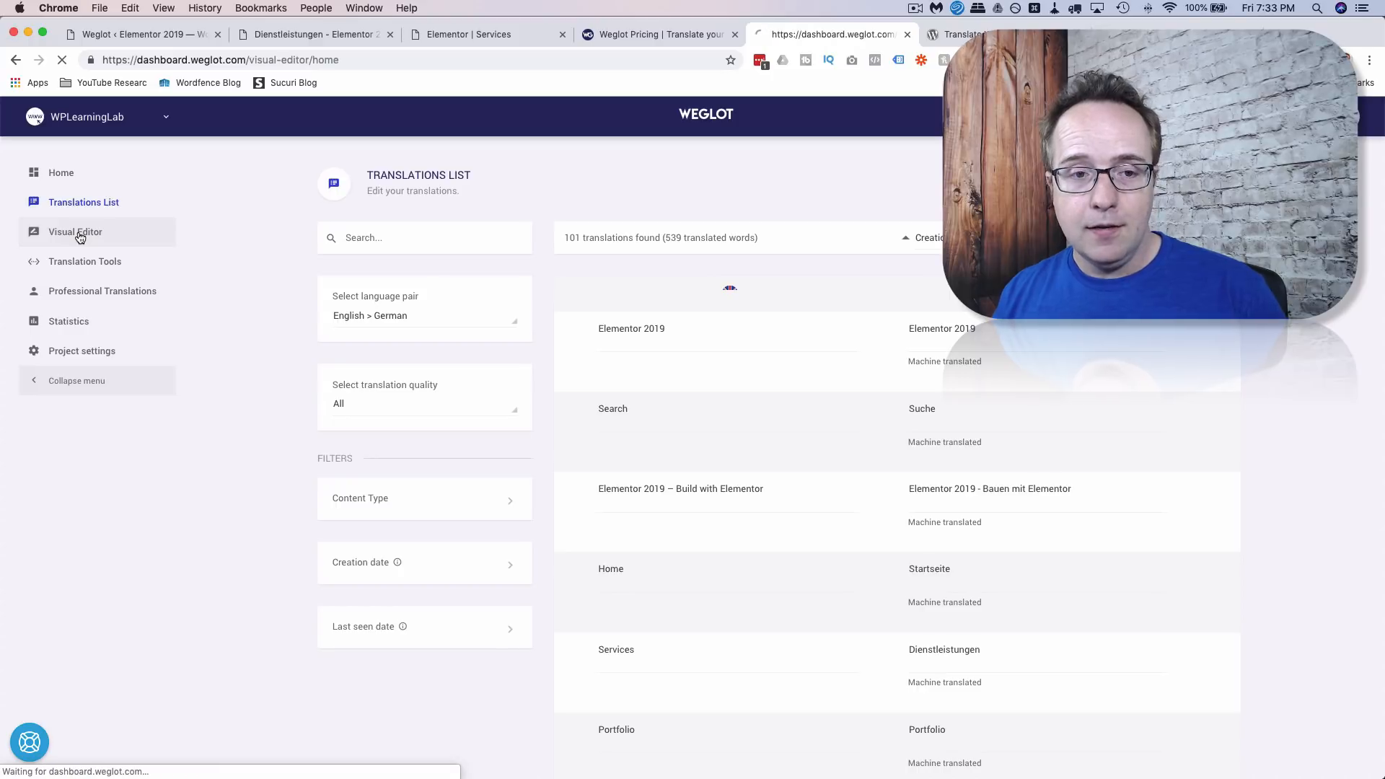
click(771, 293)
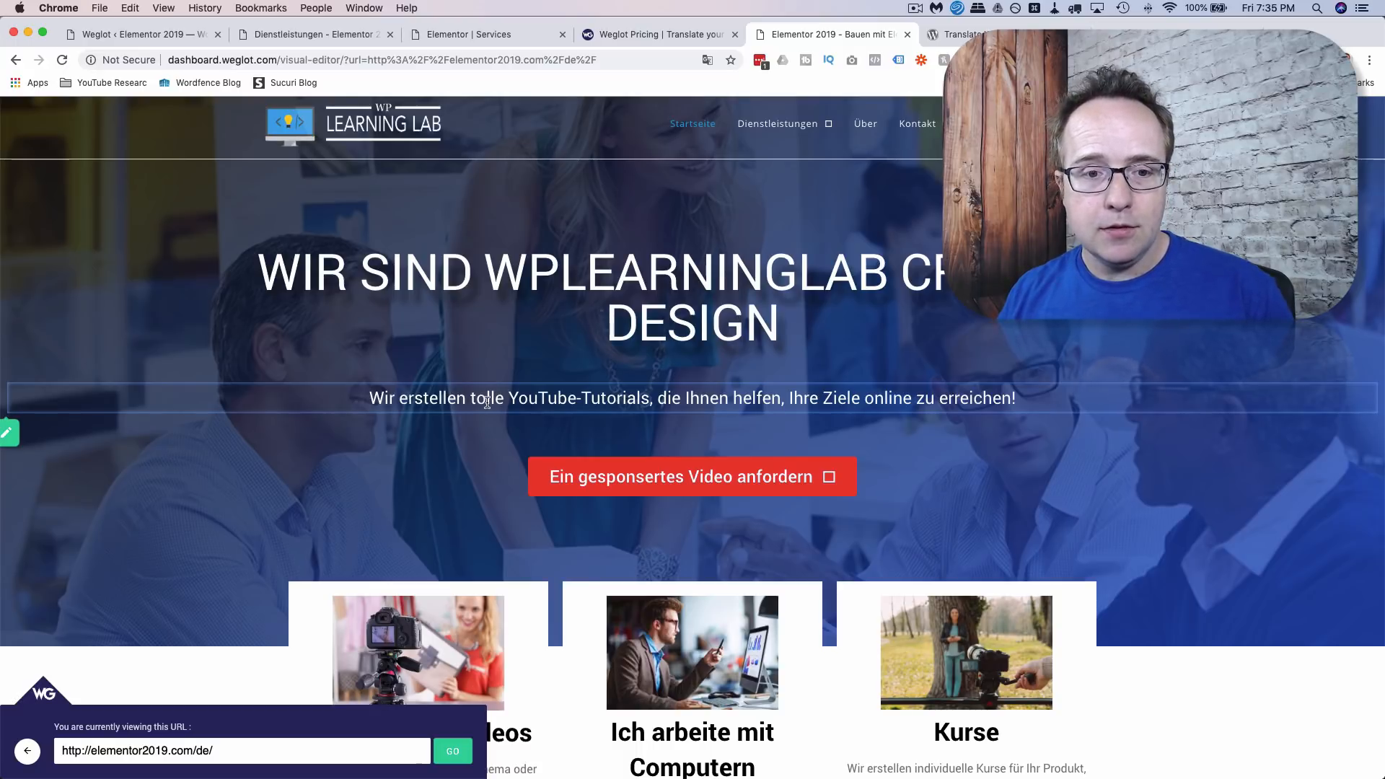
click(10, 433)
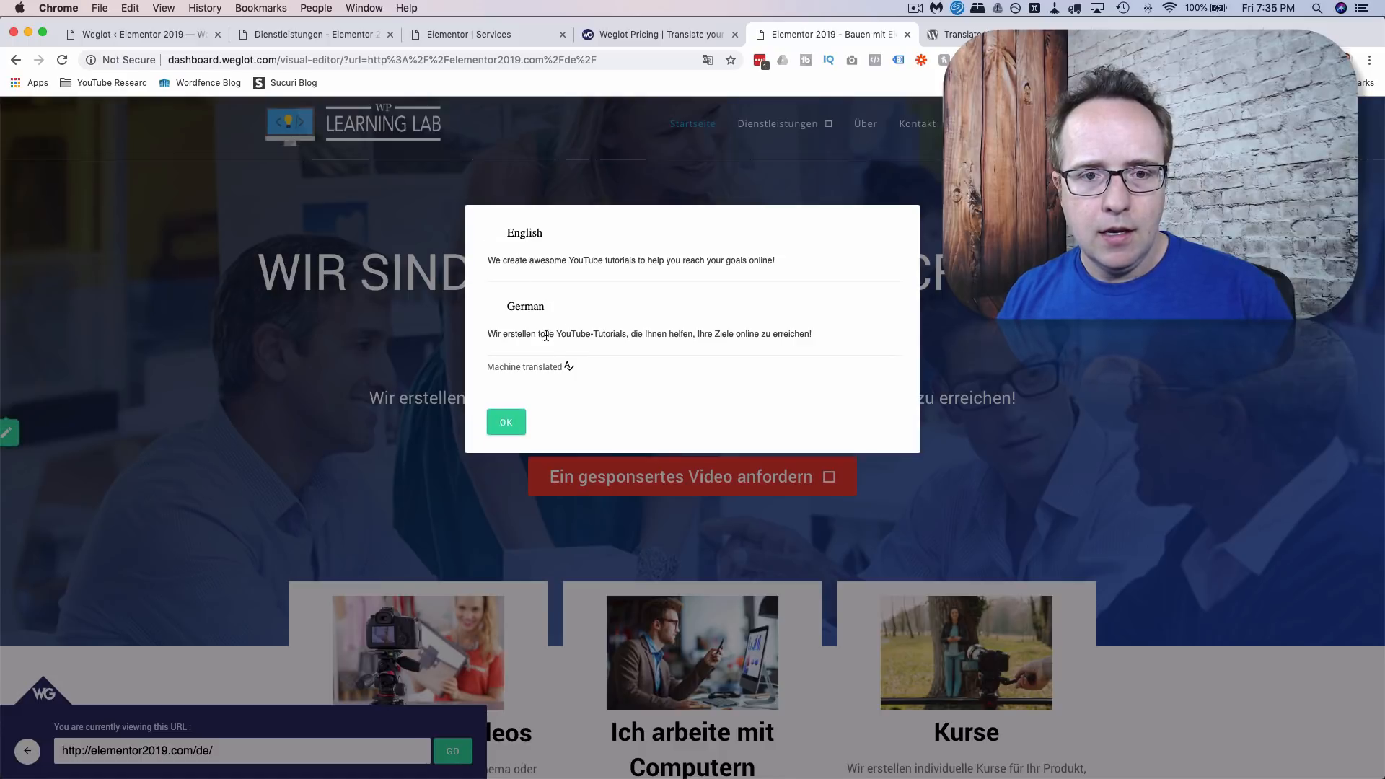
double_click(546, 335)
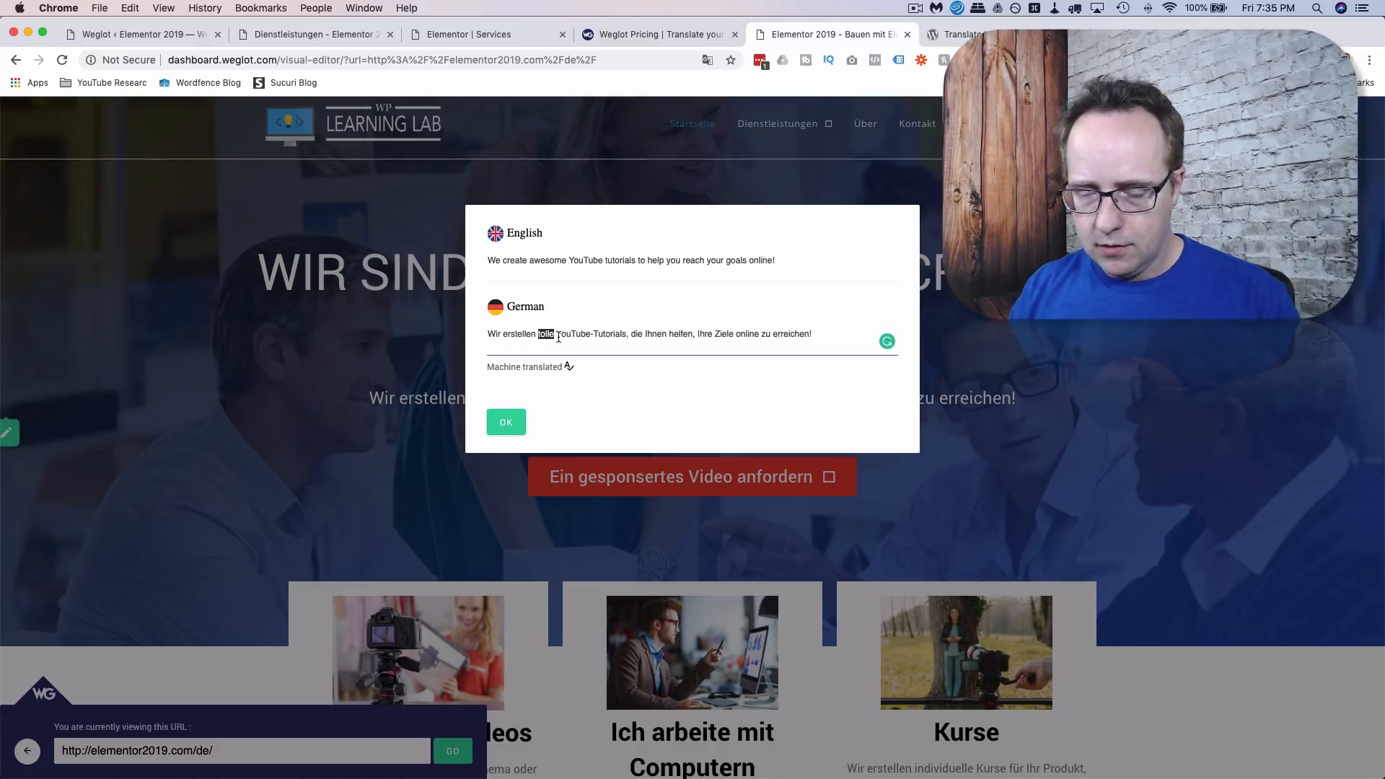
key(BackSpace)
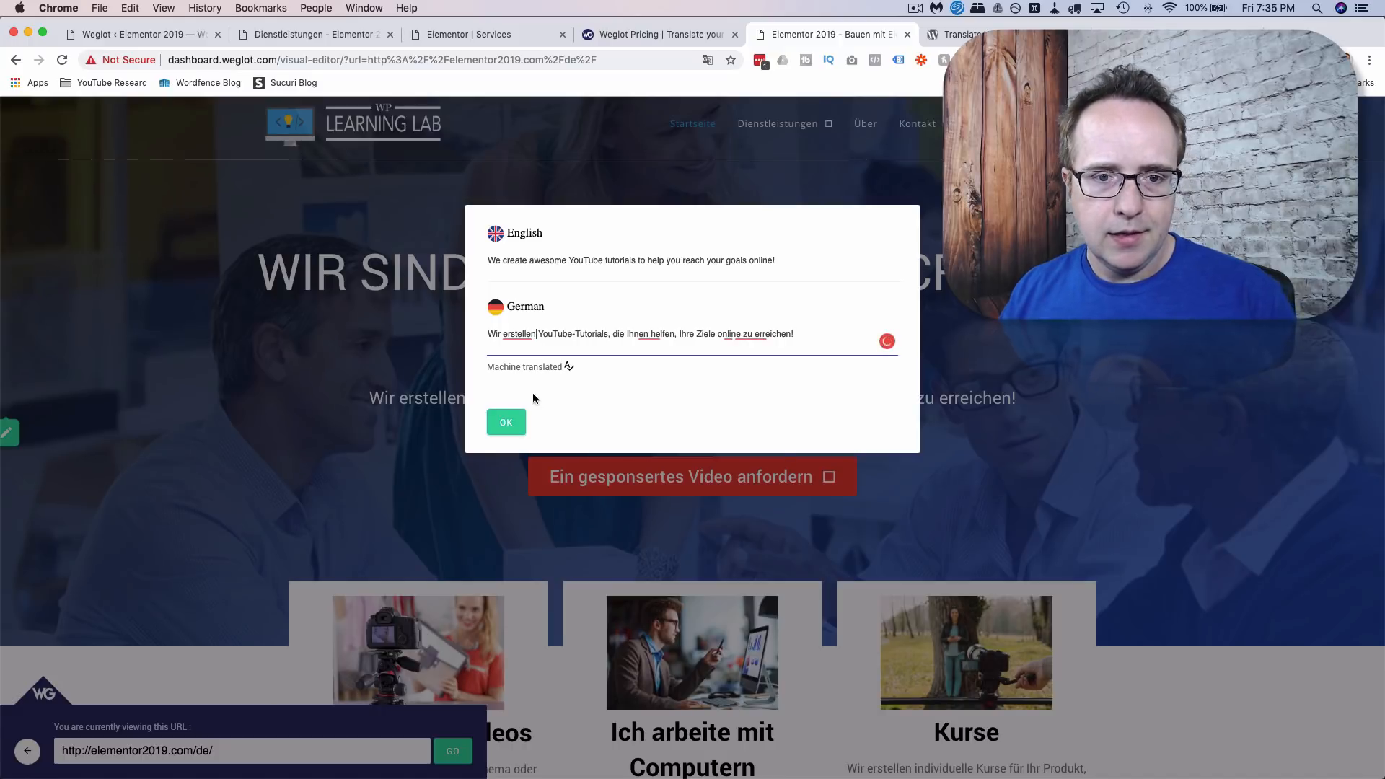
click(506, 422)
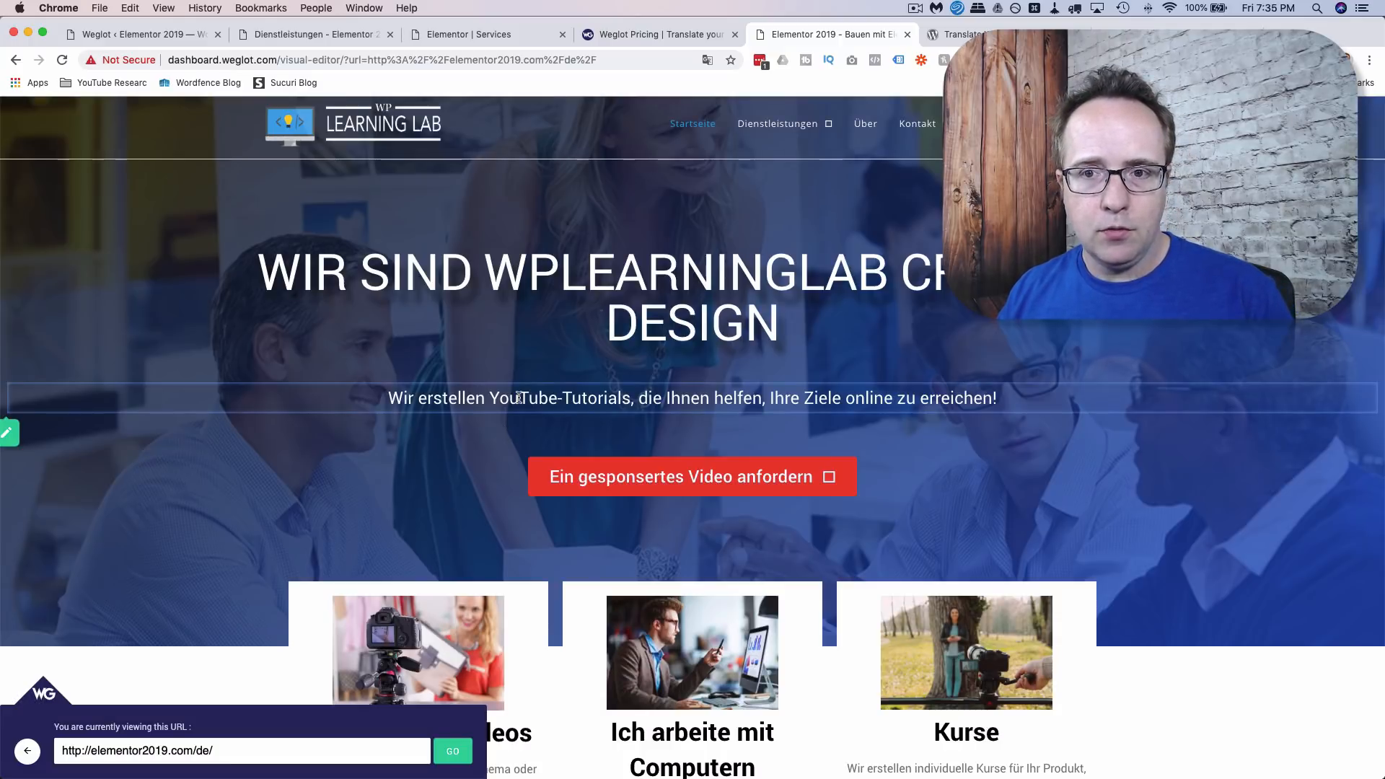
Check the edited hero tagline on the live German homepage.
click(342, 36)
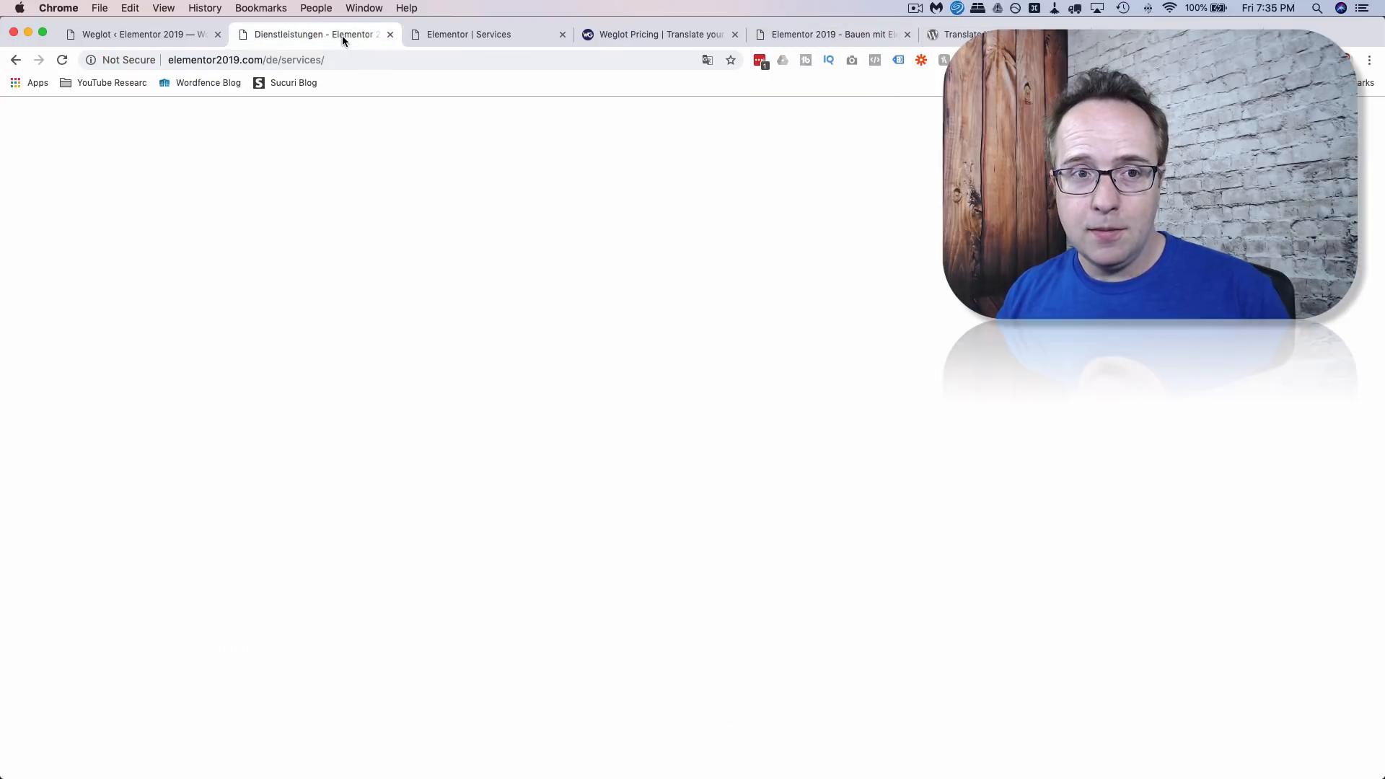
scroll(450, 200, up, 4)
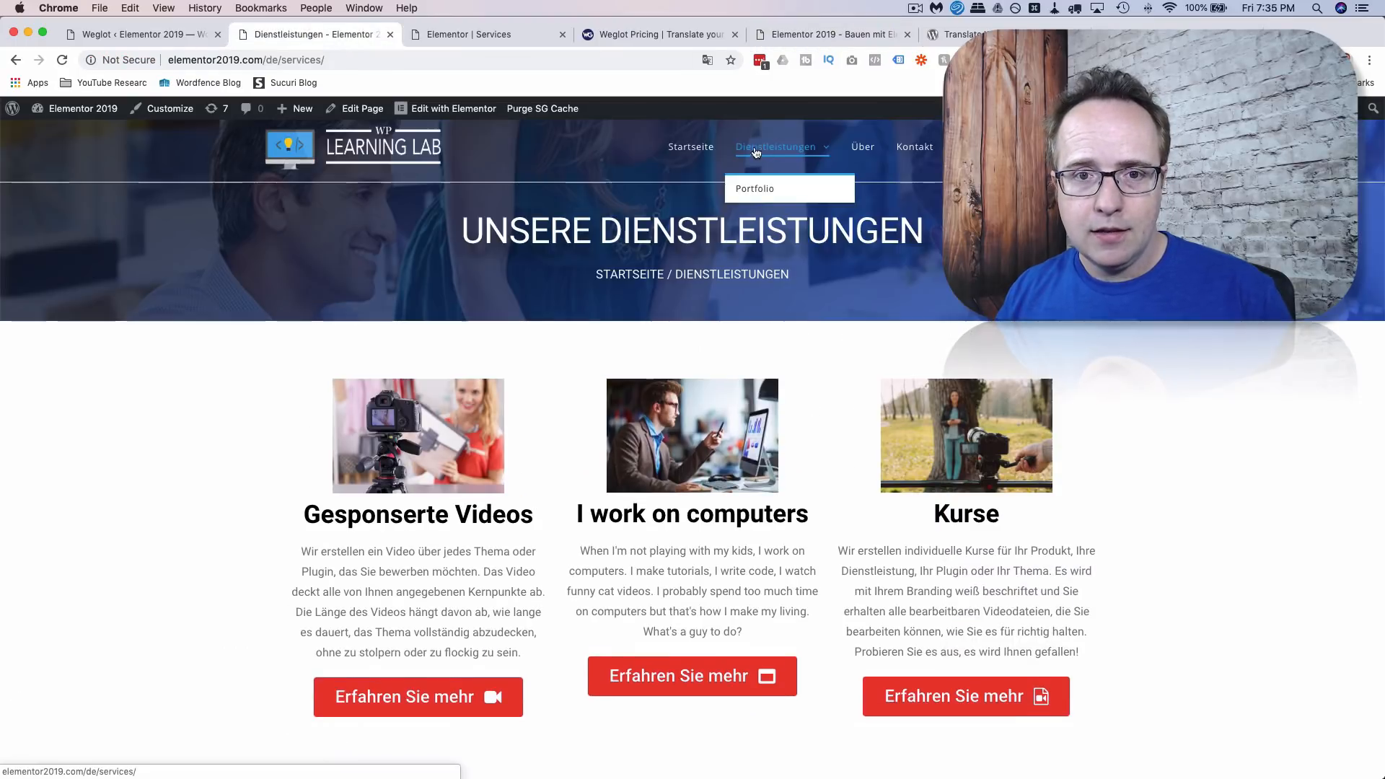
click(694, 154)
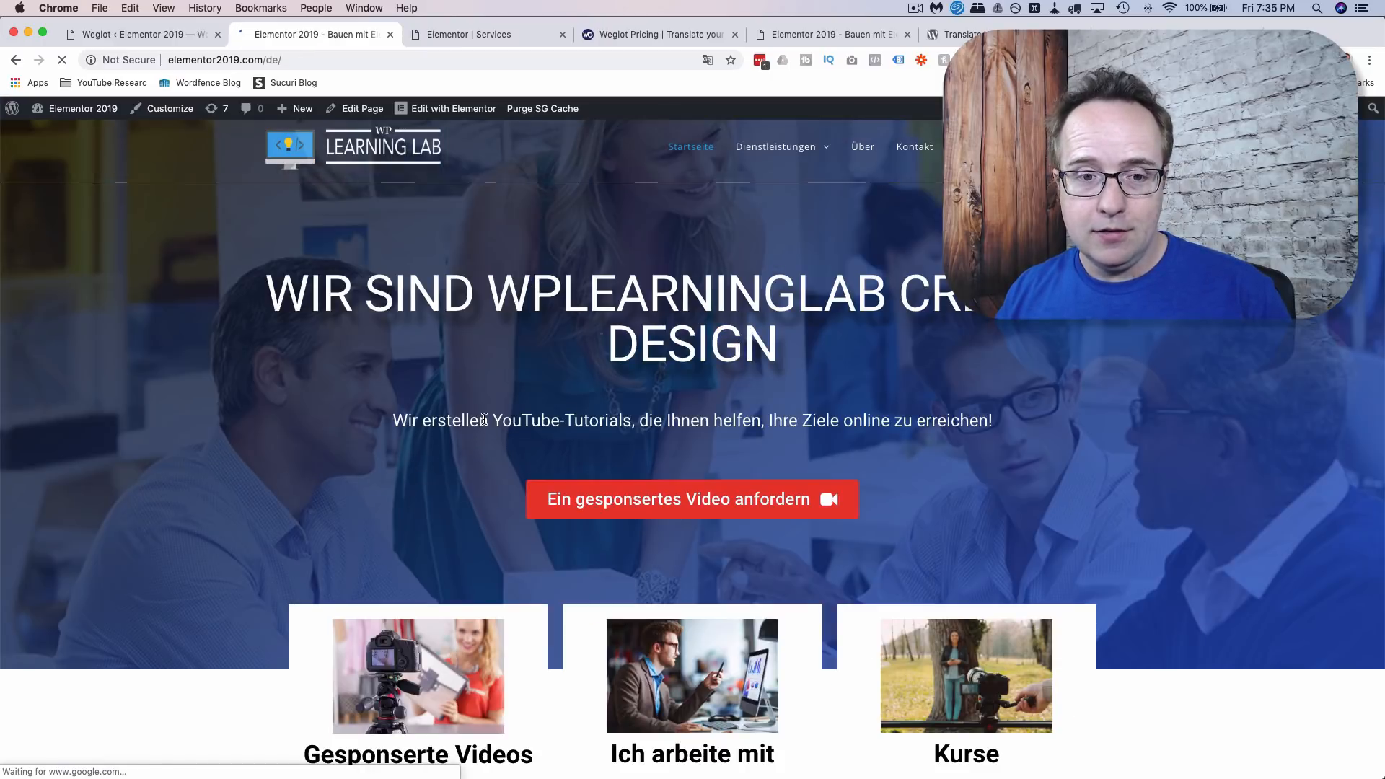
Reinsert "tolle" before "YouTube-Tutorials" in the hero tagline's German translation in the Visual Editor.
click(780, 37)
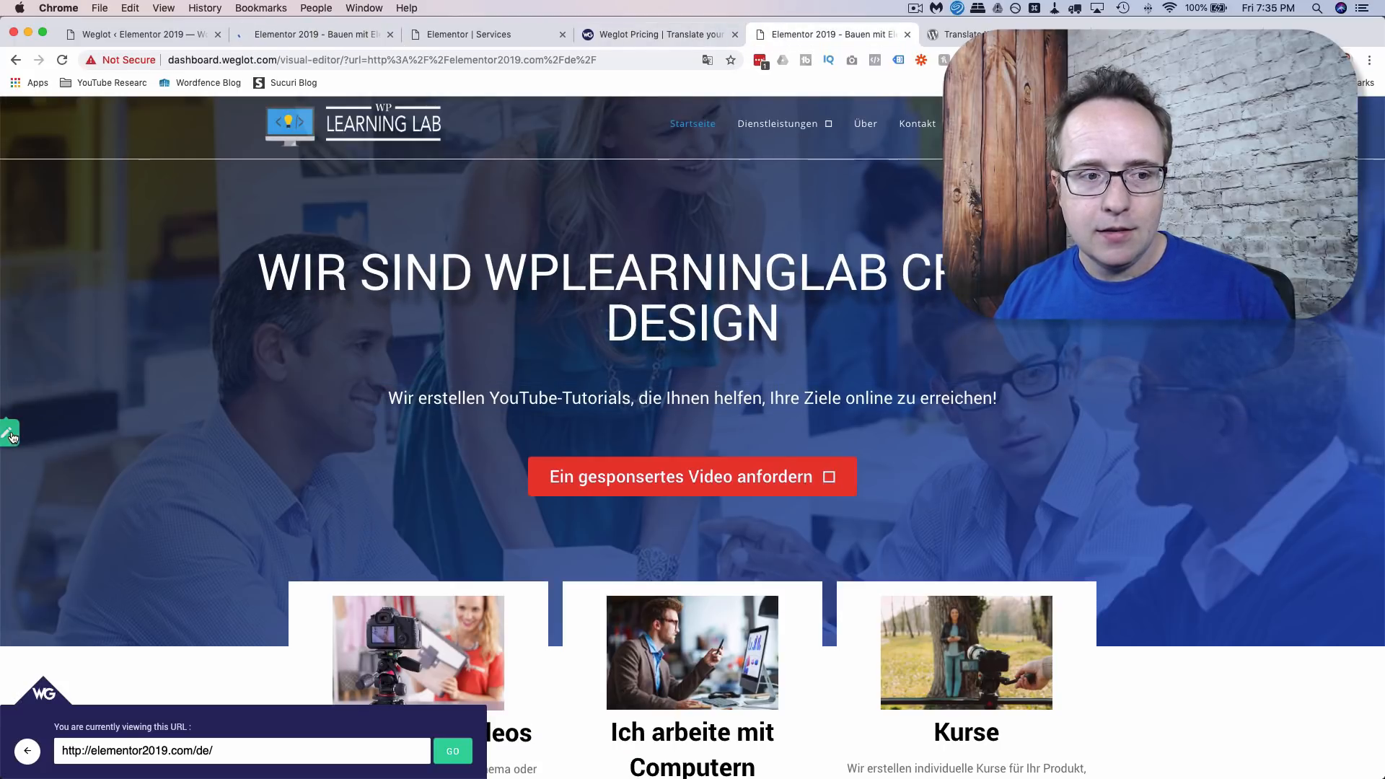
click(10, 433)
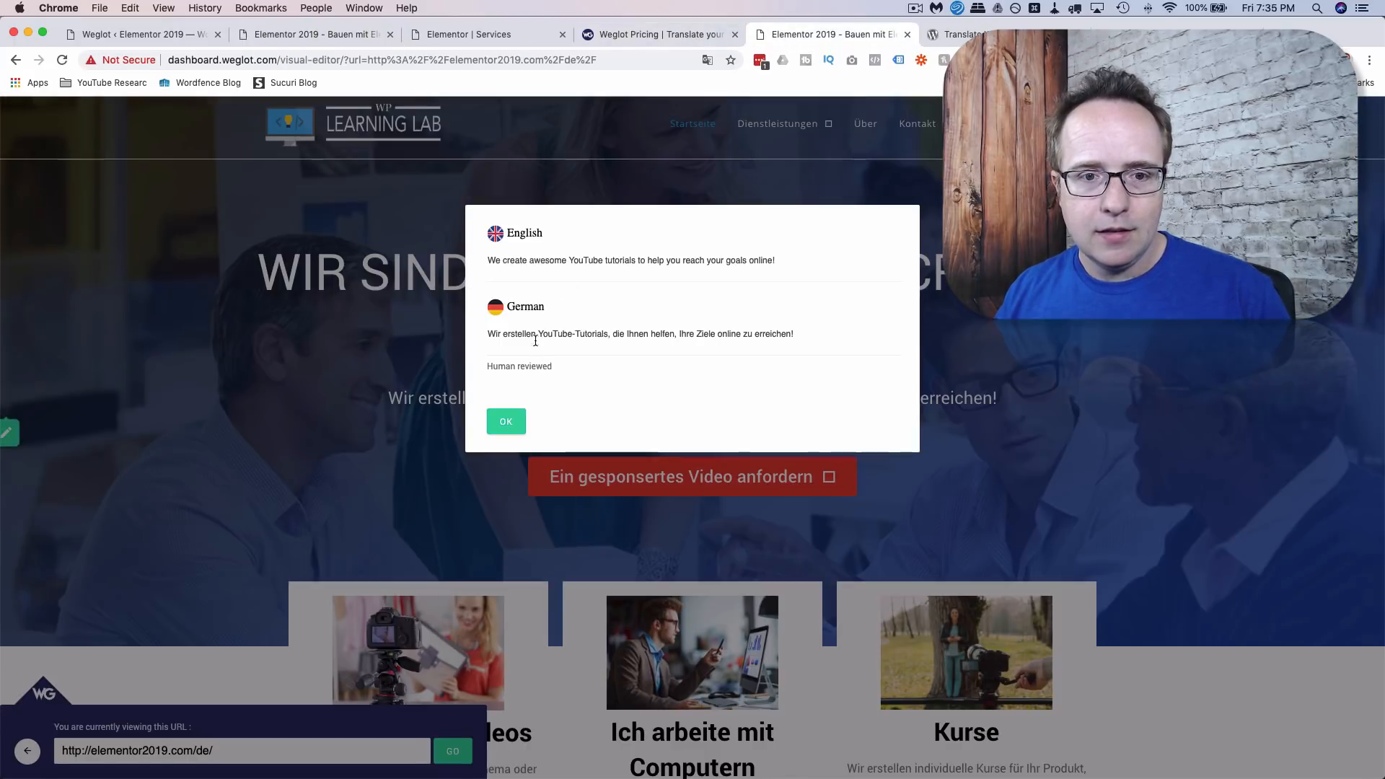
click(535, 334)
text(tolle)
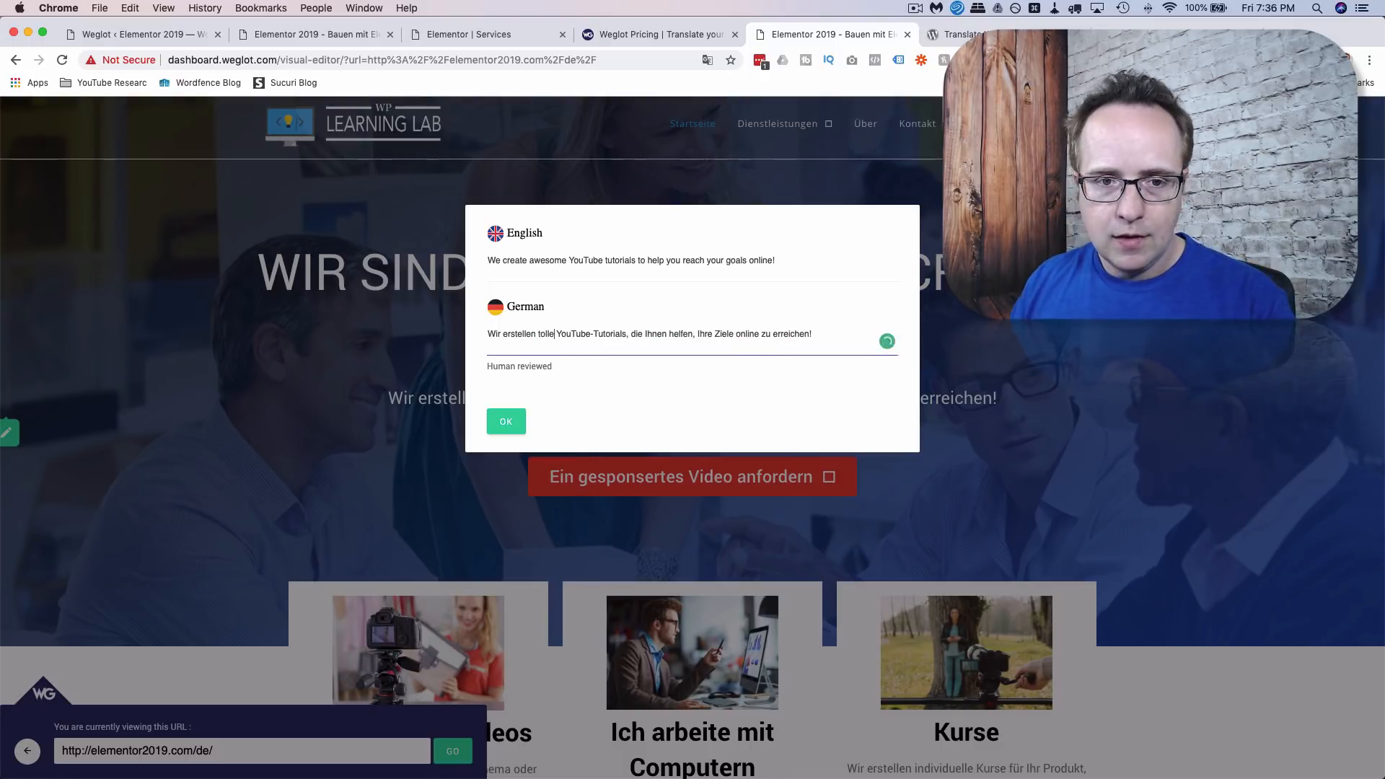
click(508, 422)
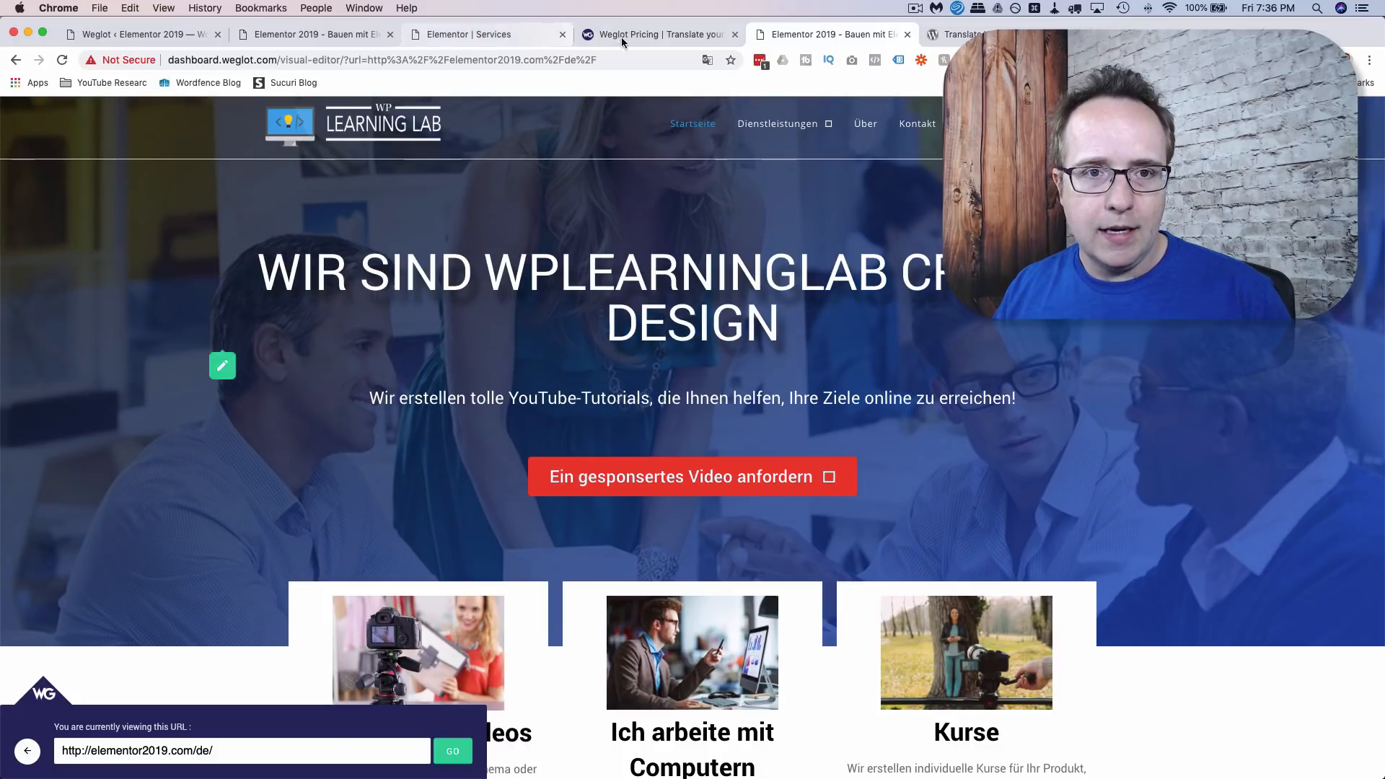
Reload the live German homepage to check the restored hero tagline.
click(288, 36)
click(63, 70)
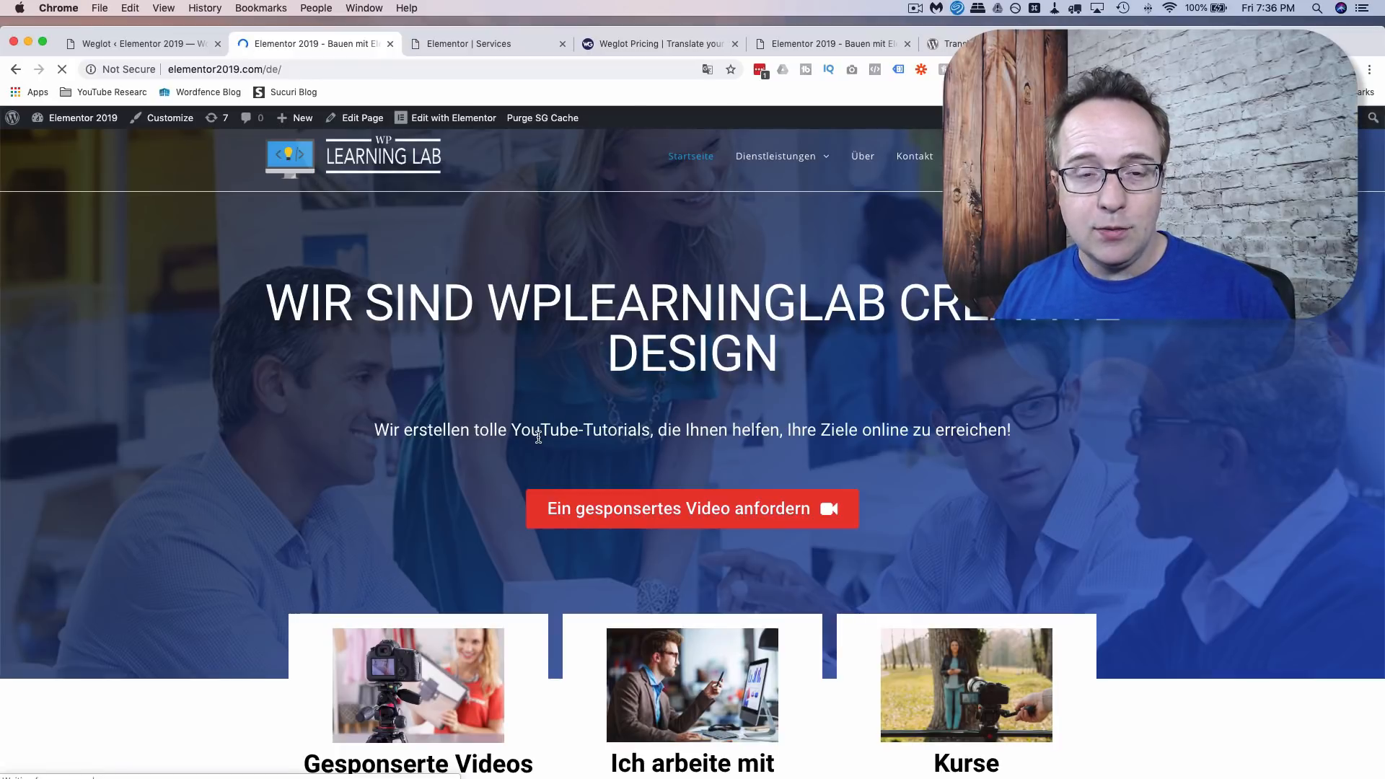
drag(765, 27, 764, 17)
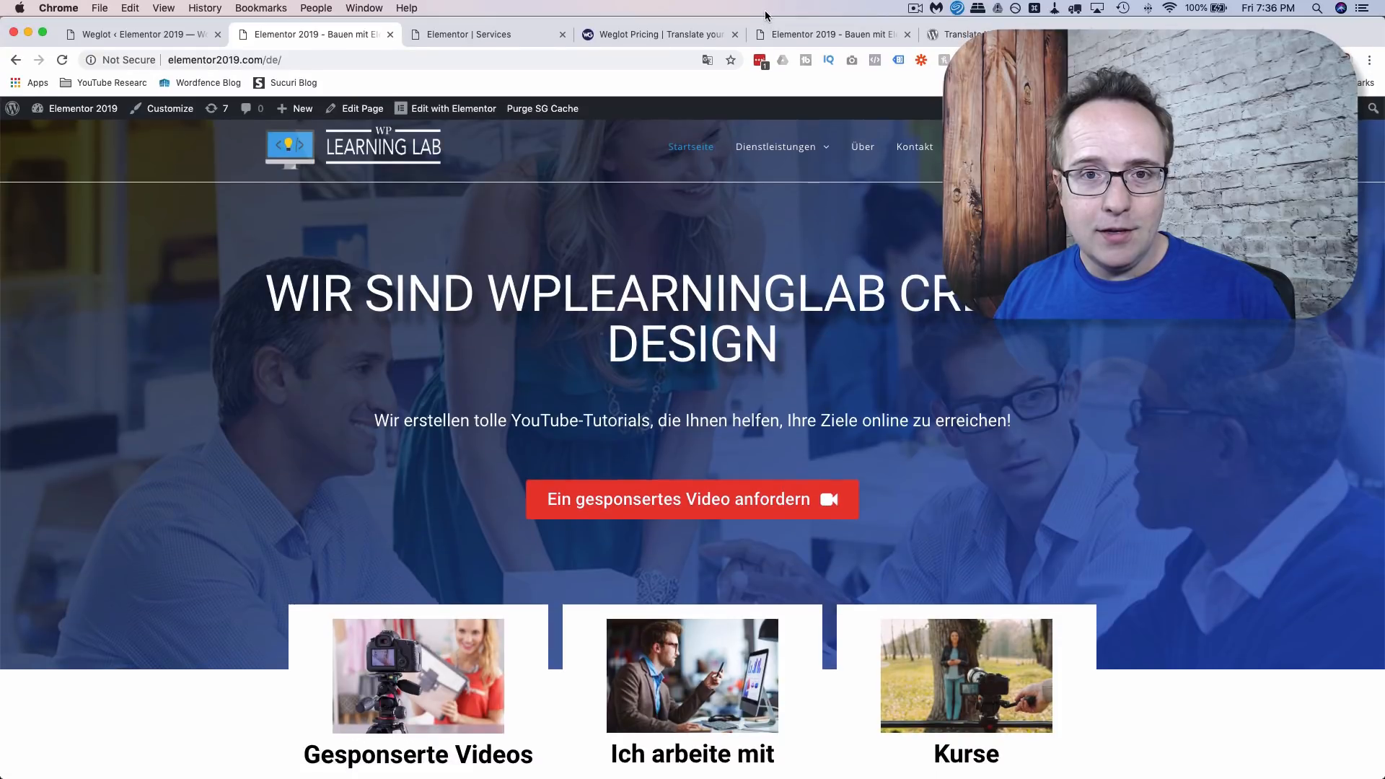
Return to the Visual Editor and look through the German homepage's editable text from the hero down to the footer.
click(779, 35)
scroll(665, 271, down, 7)
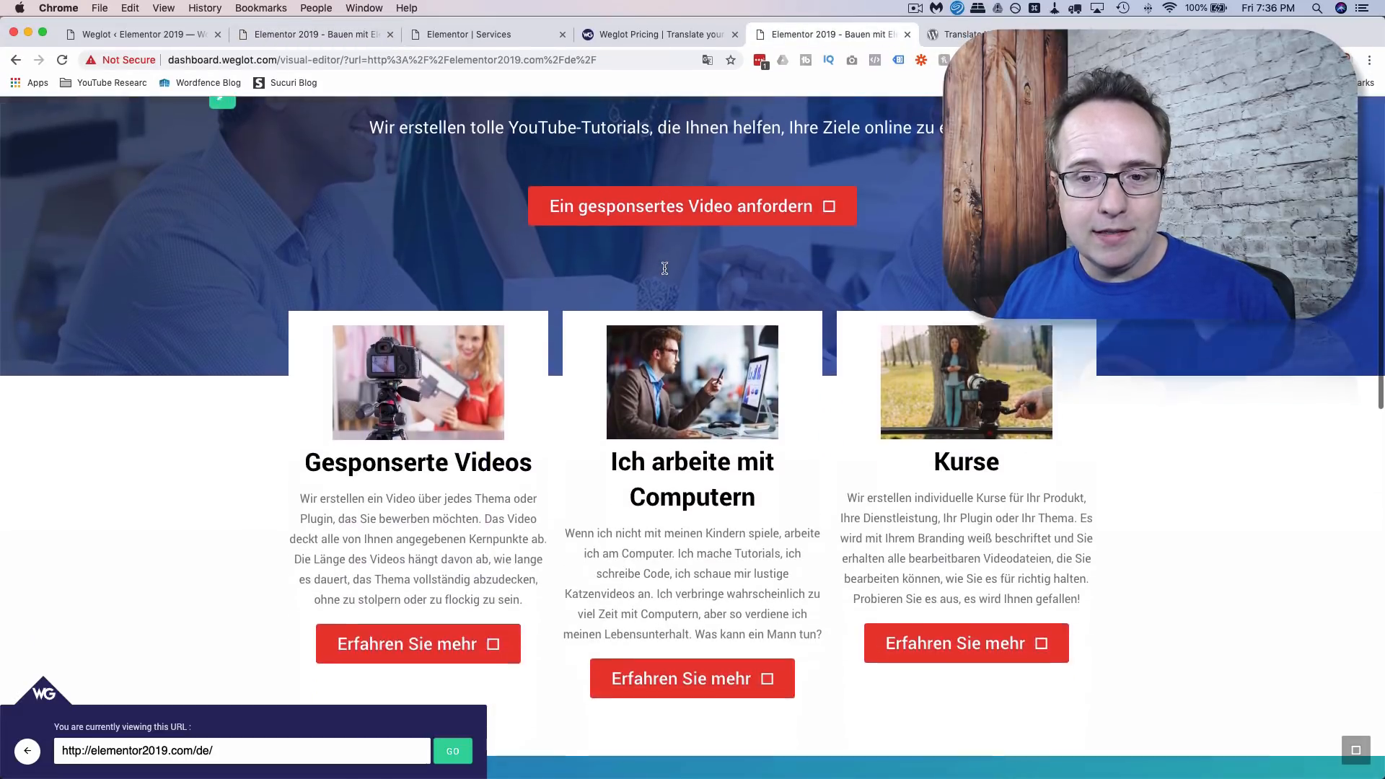
scroll(665, 272, down, 5)
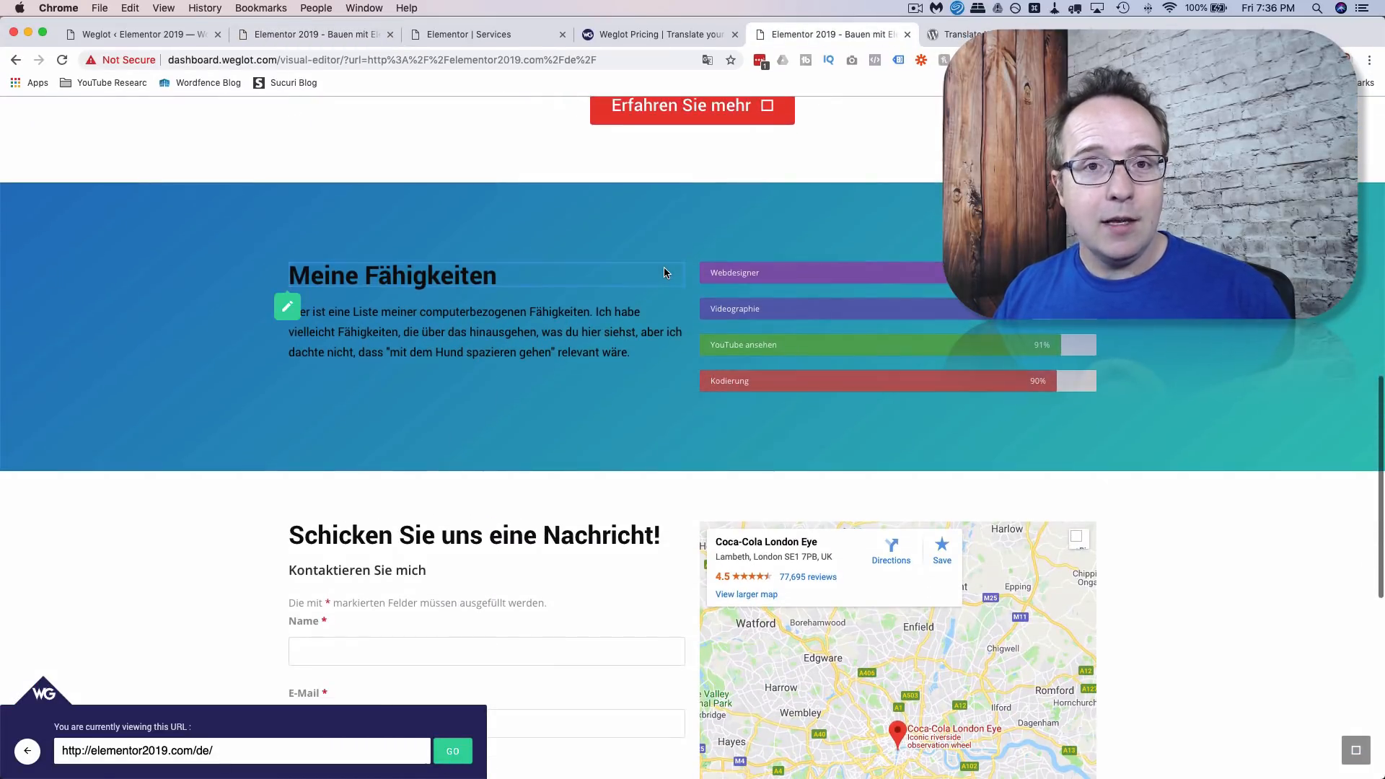
scroll(664, 272, down, 1)
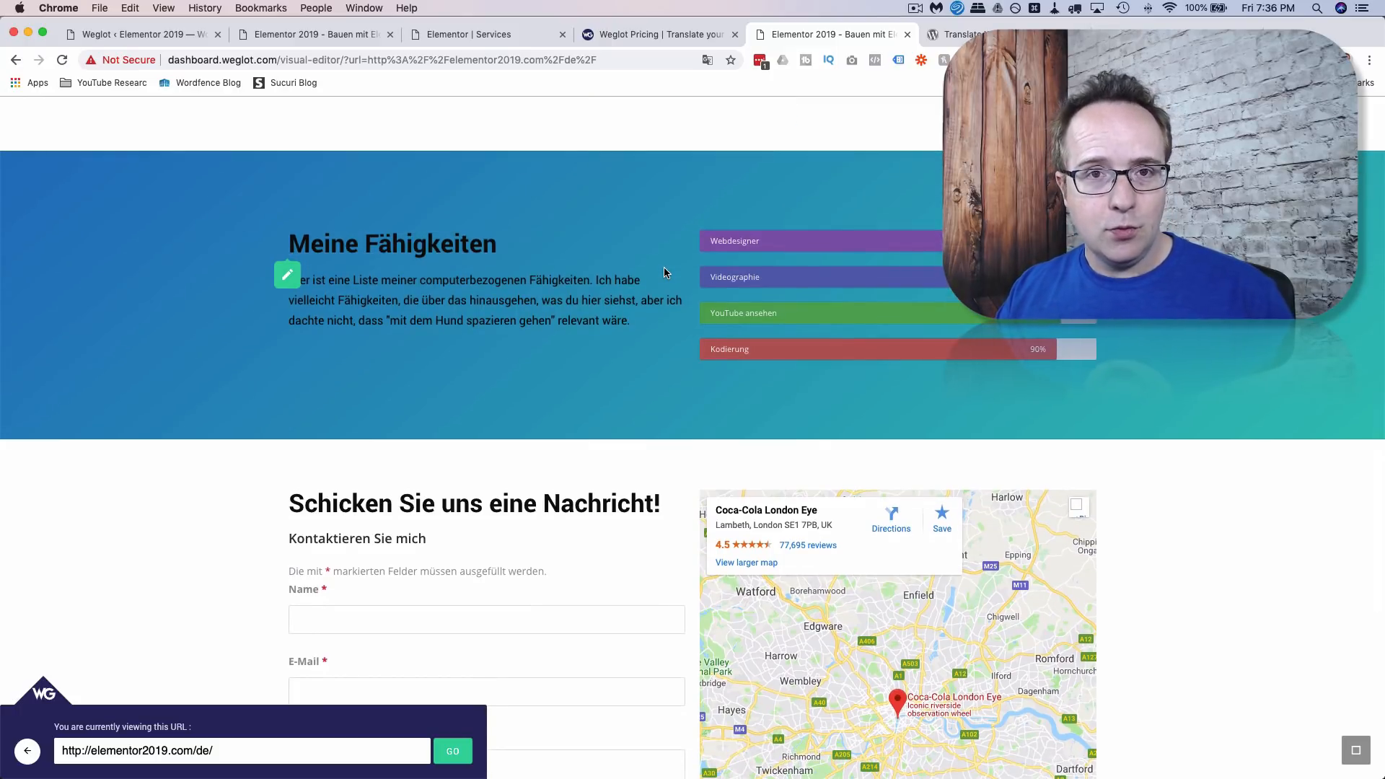
scroll(664, 272, down, 7)
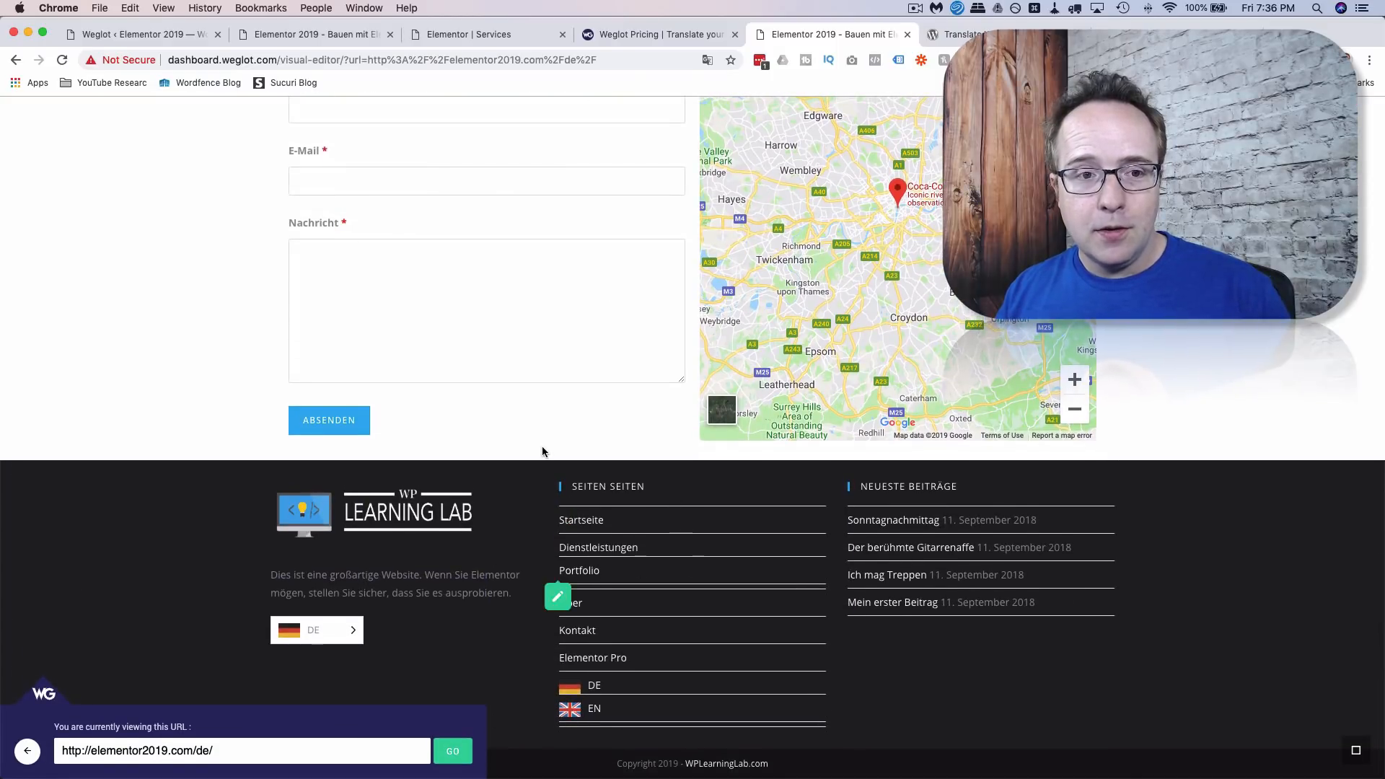
scroll(543, 451, up, 8)
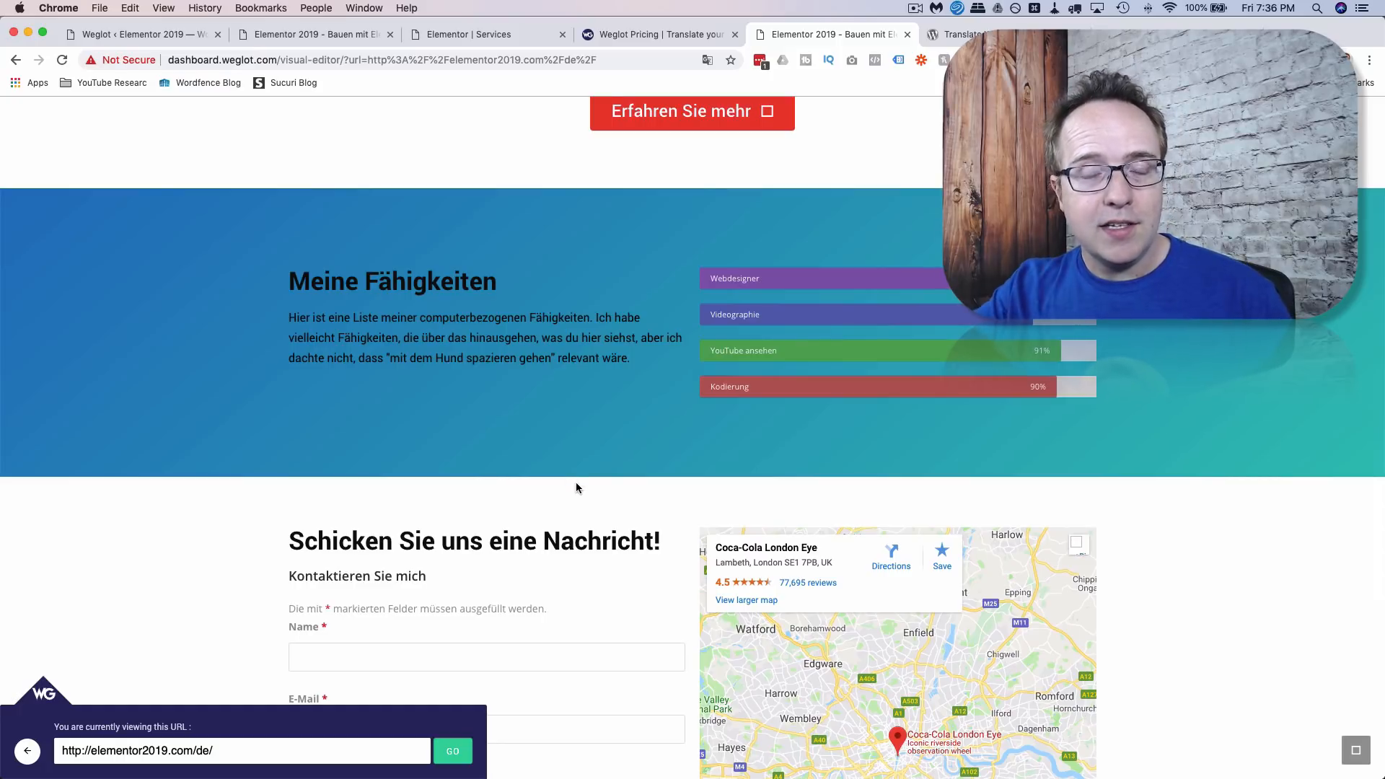
scroll(577, 487, up, 10)
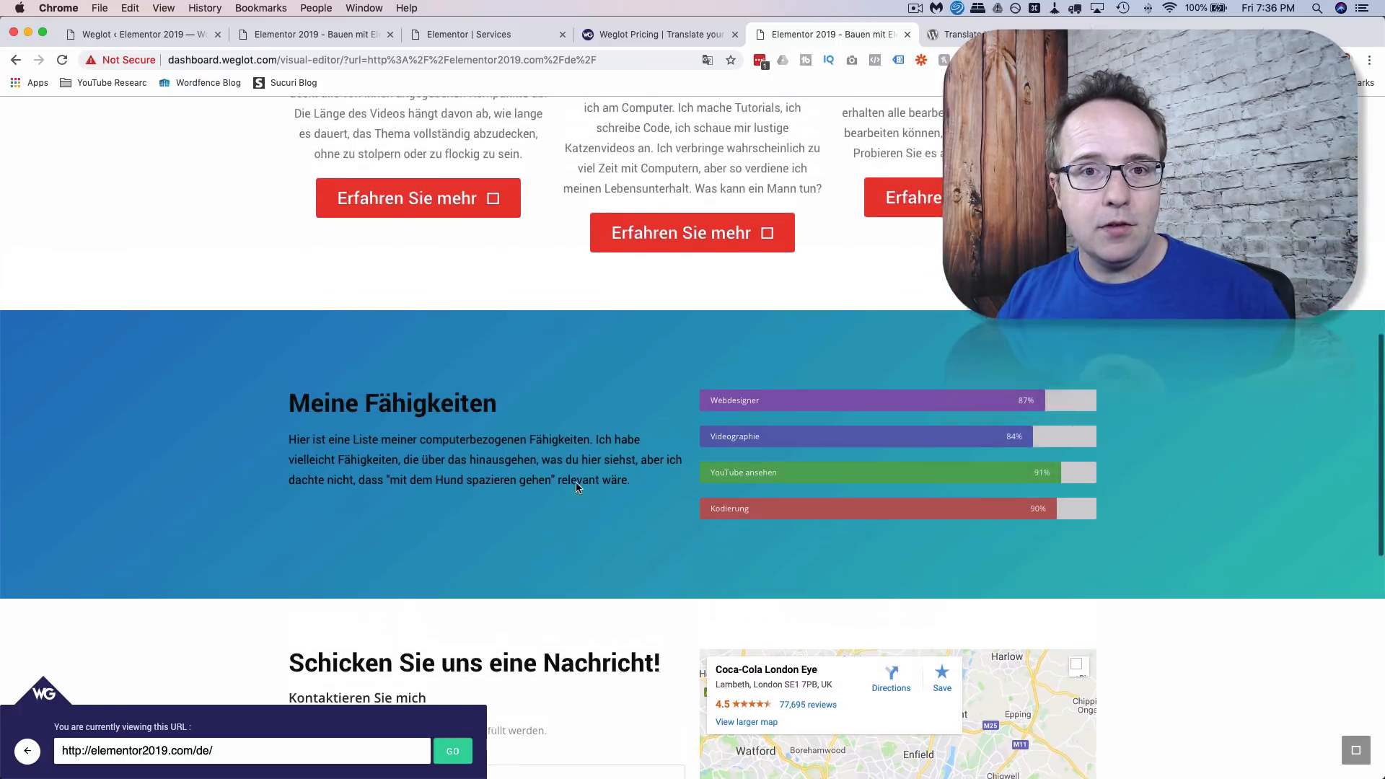
scroll(577, 488, up, 3)
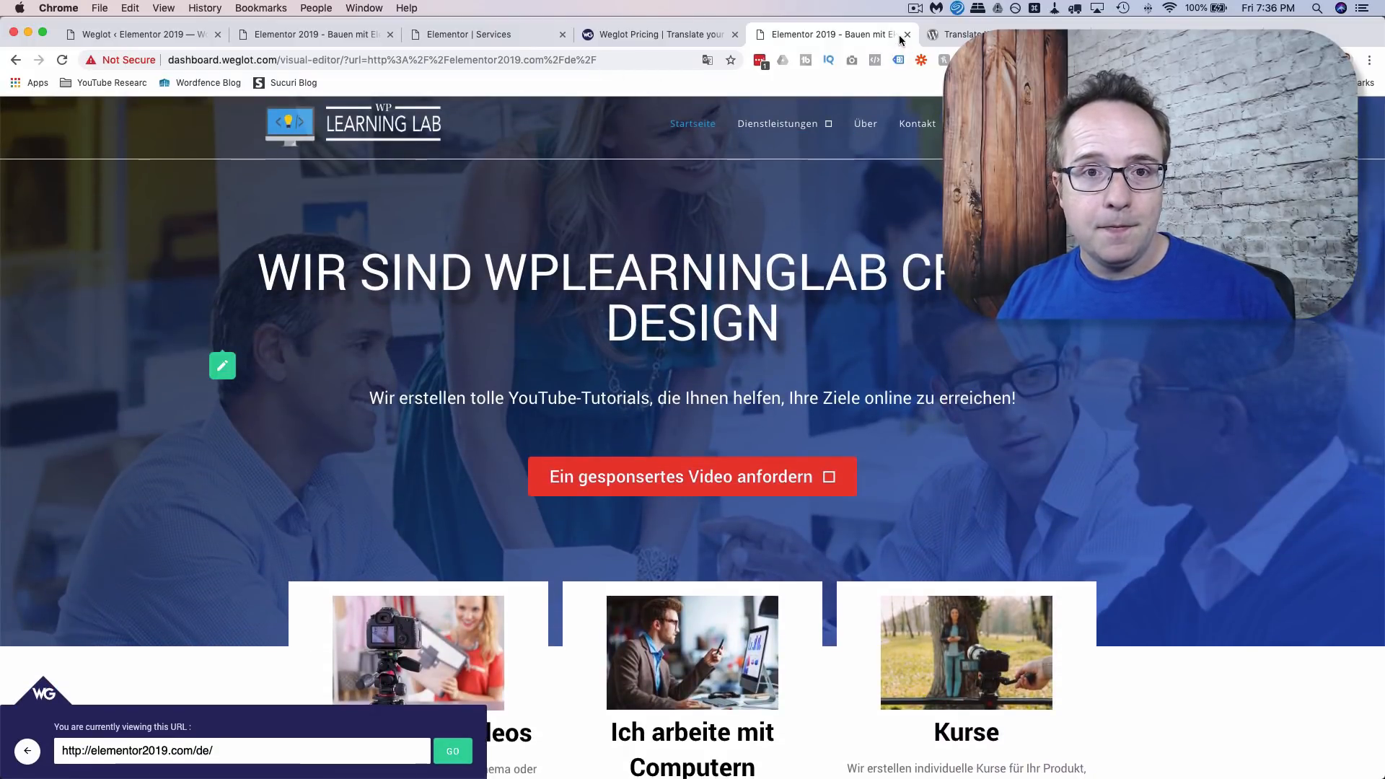
Return to the Weglot dashboard's Translation Tools and add an exception rule that never translates "WPLearningLab" for all language pairs.
right_click(16, 59)
click(66, 126)
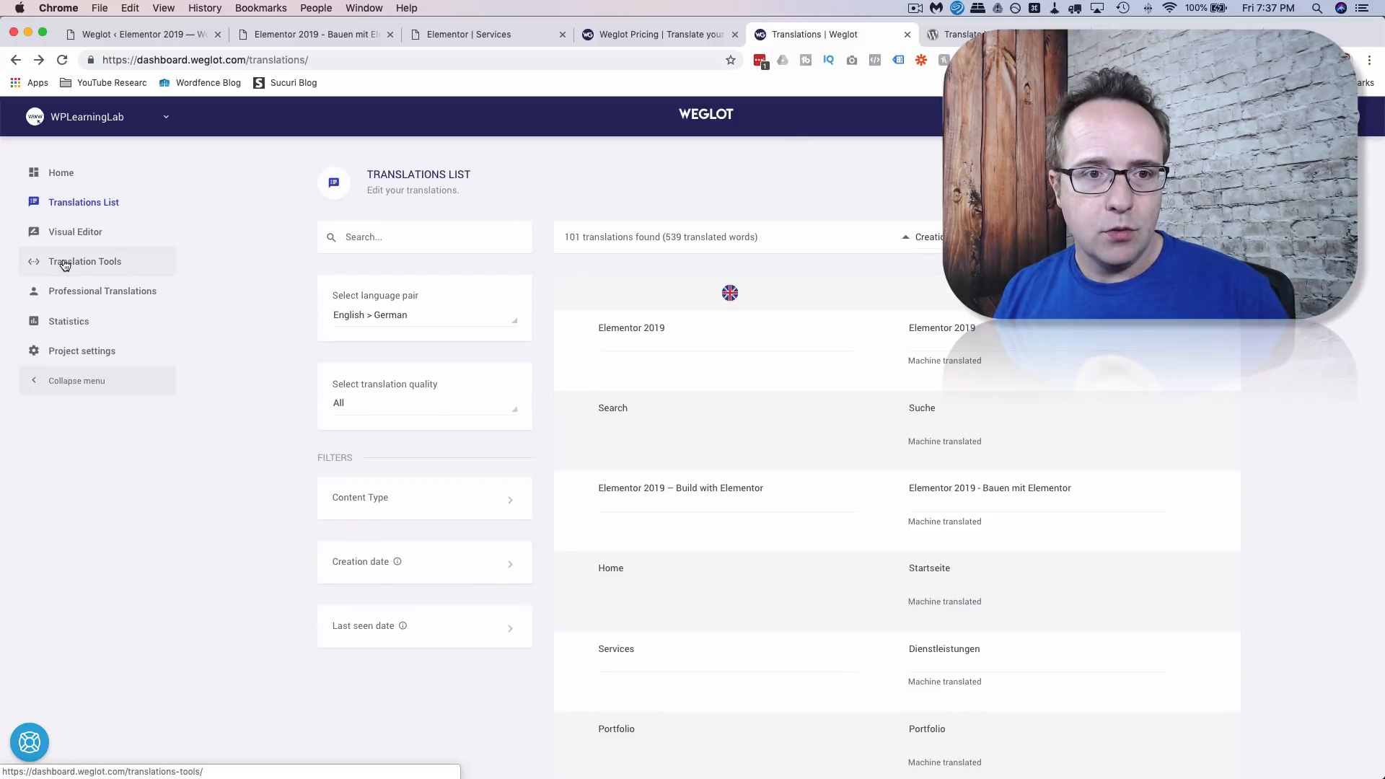
click(65, 263)
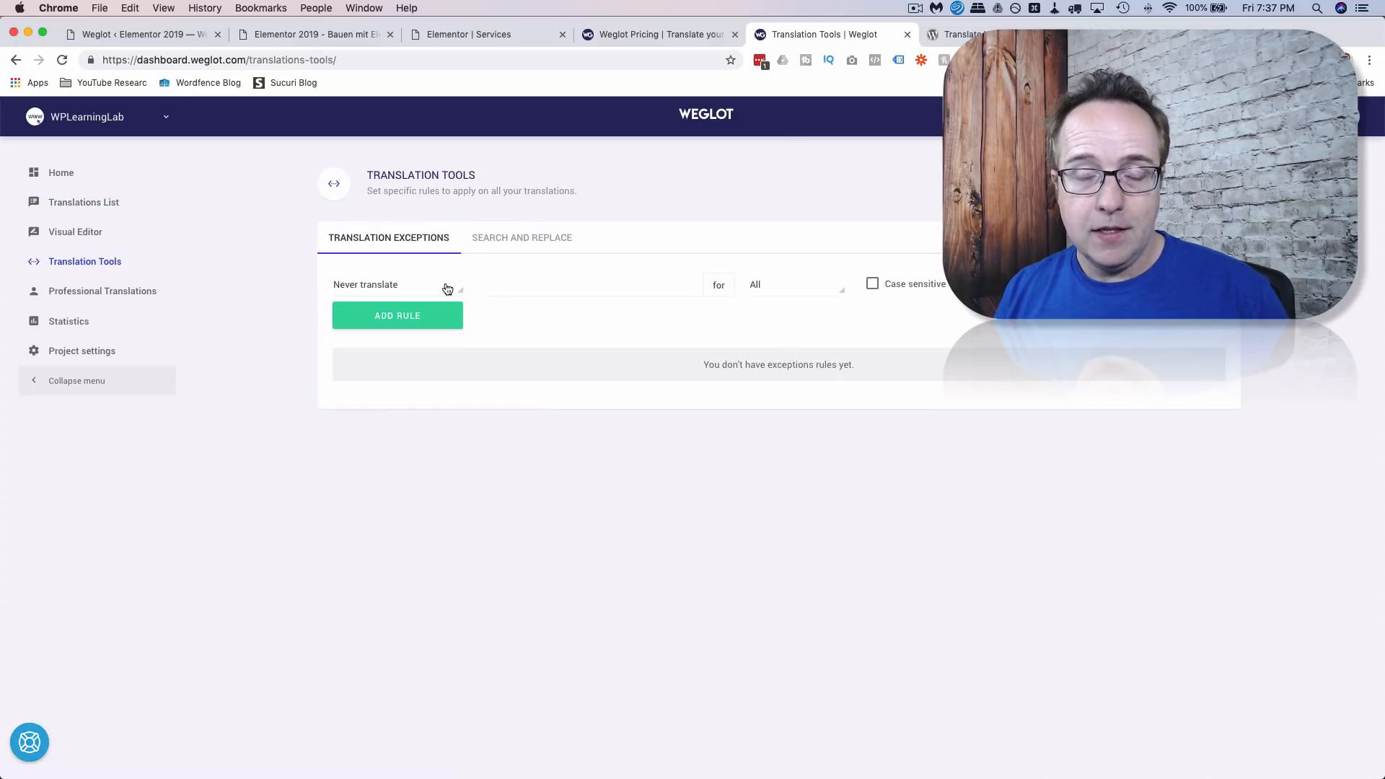
click(505, 285)
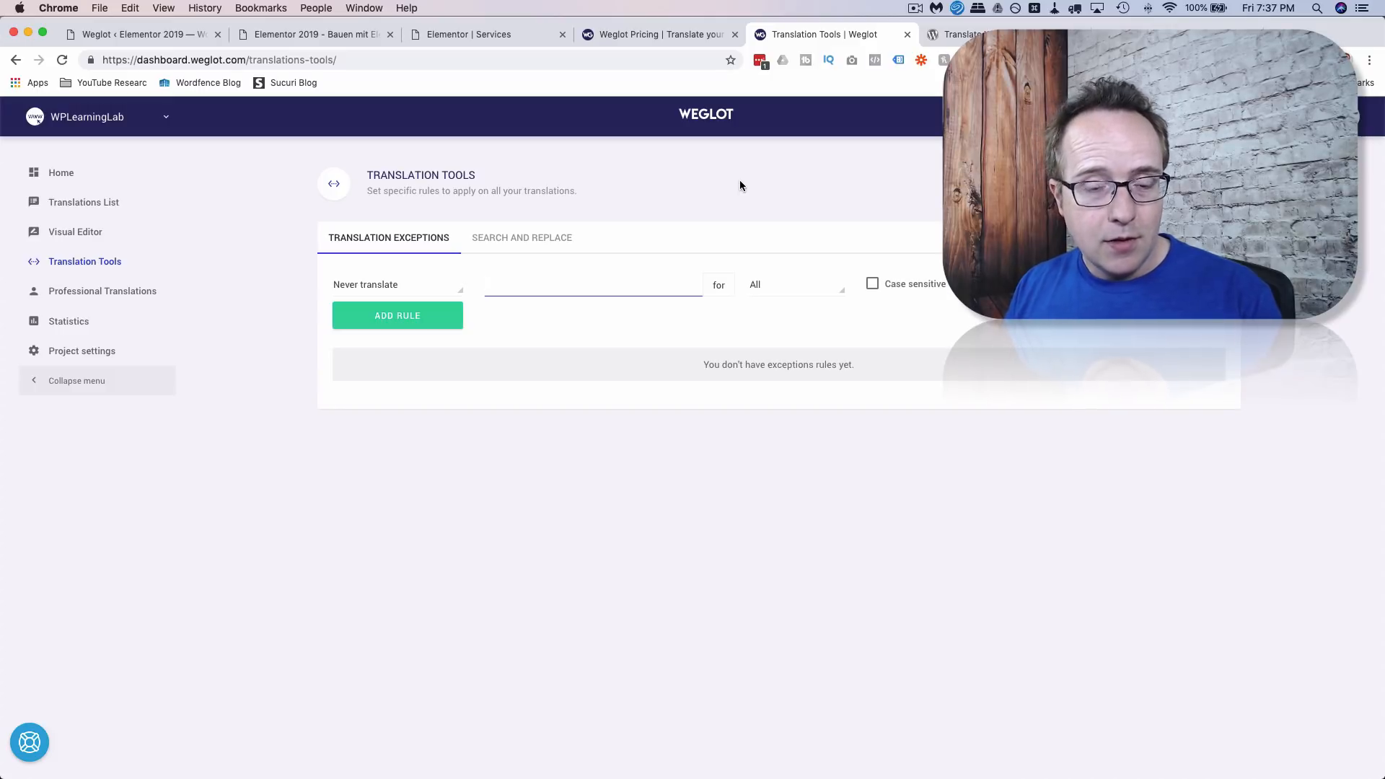
text(WPLearningLab)
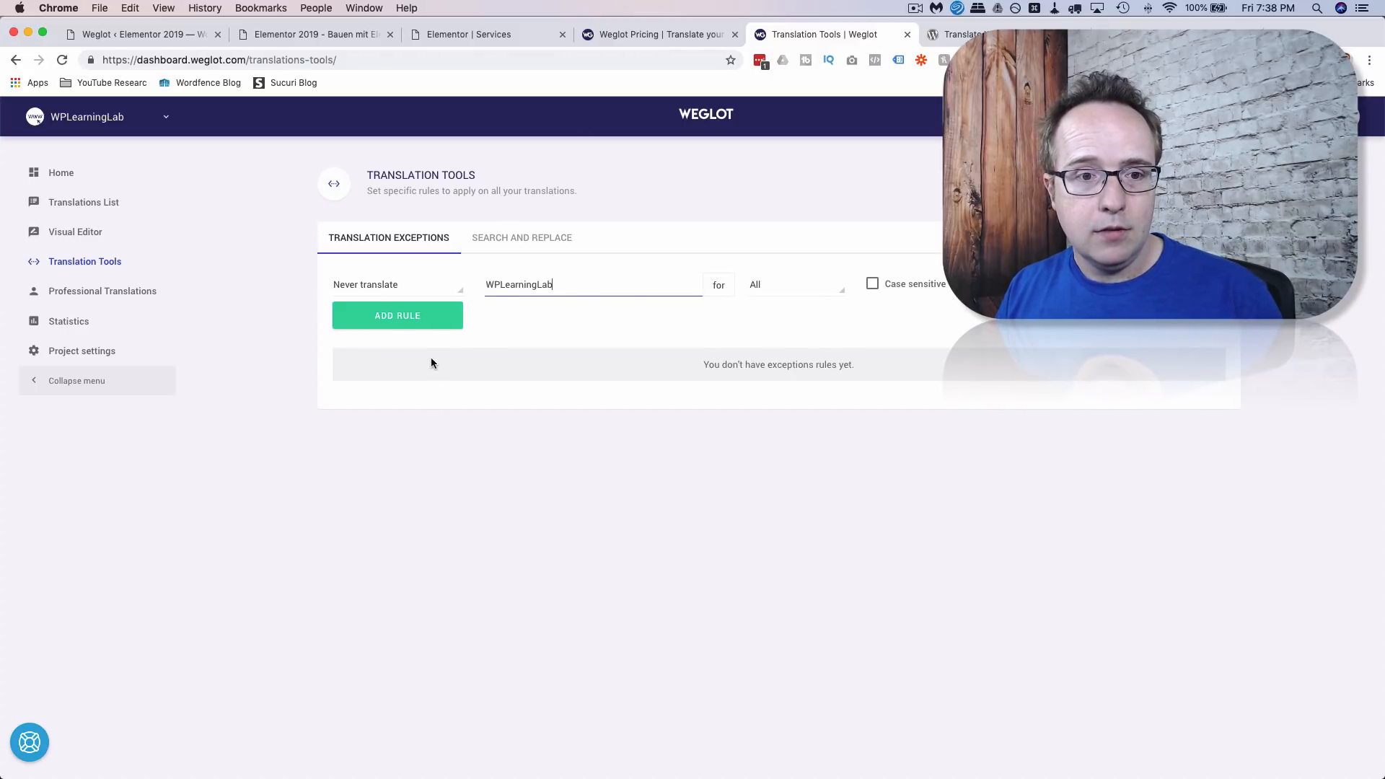
click(420, 318)
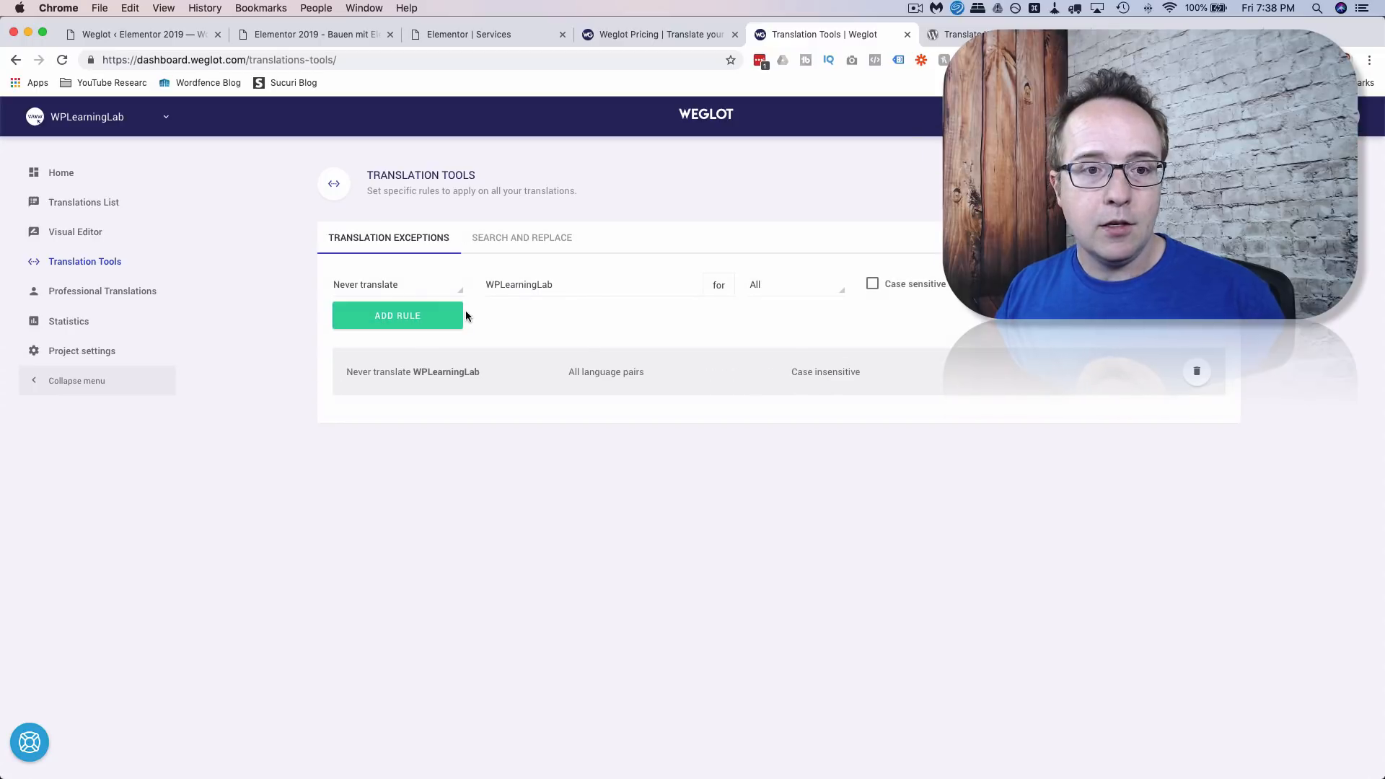
Examine the Always translate exception type and the language pairs it can be applied to.
click(455, 291)
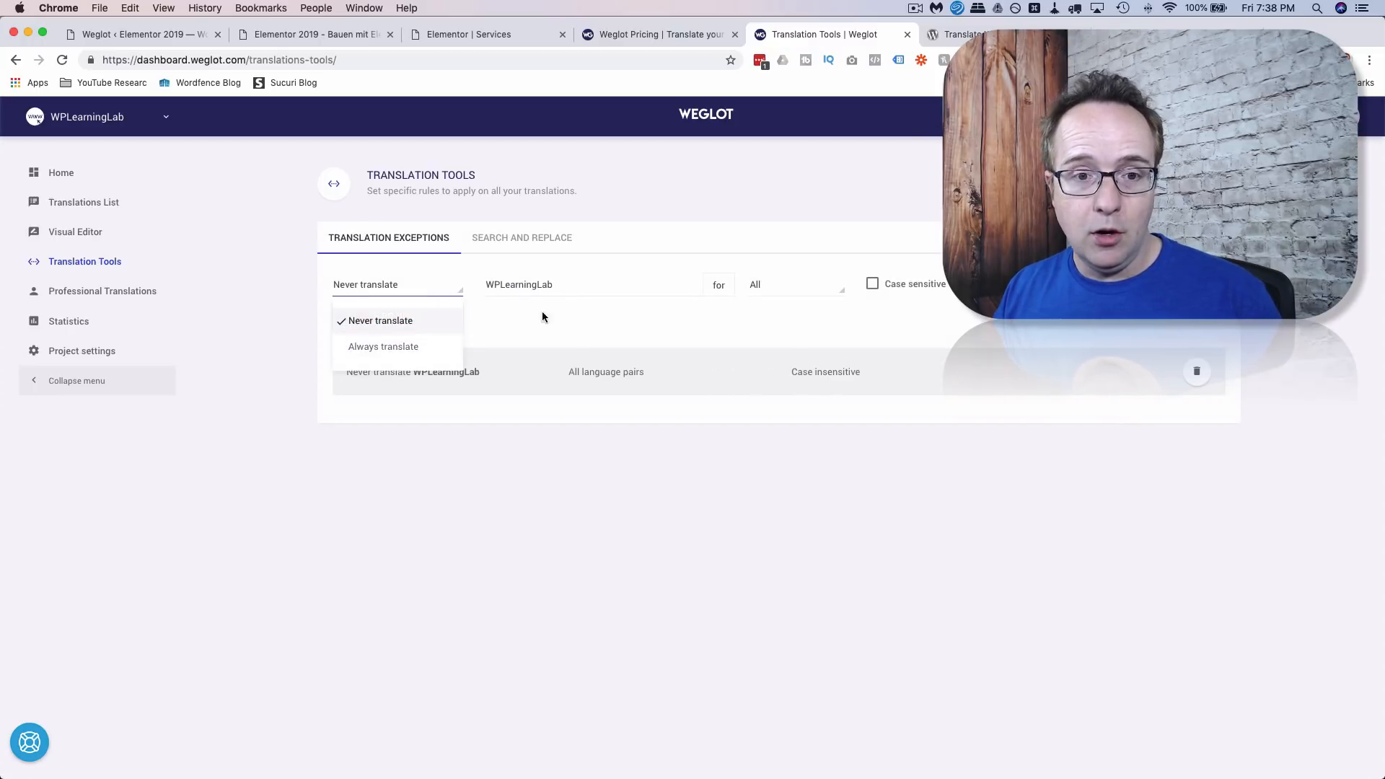
click(430, 346)
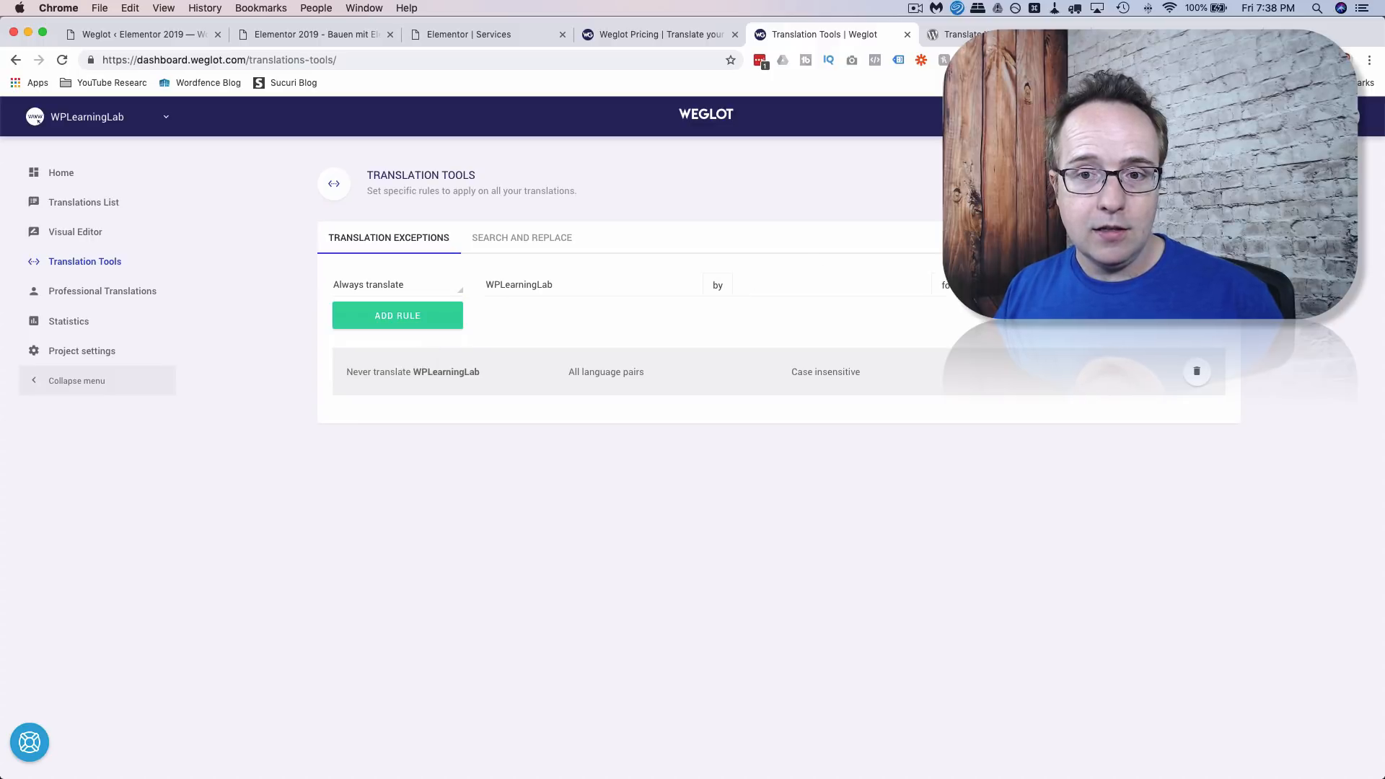
click(996, 286)
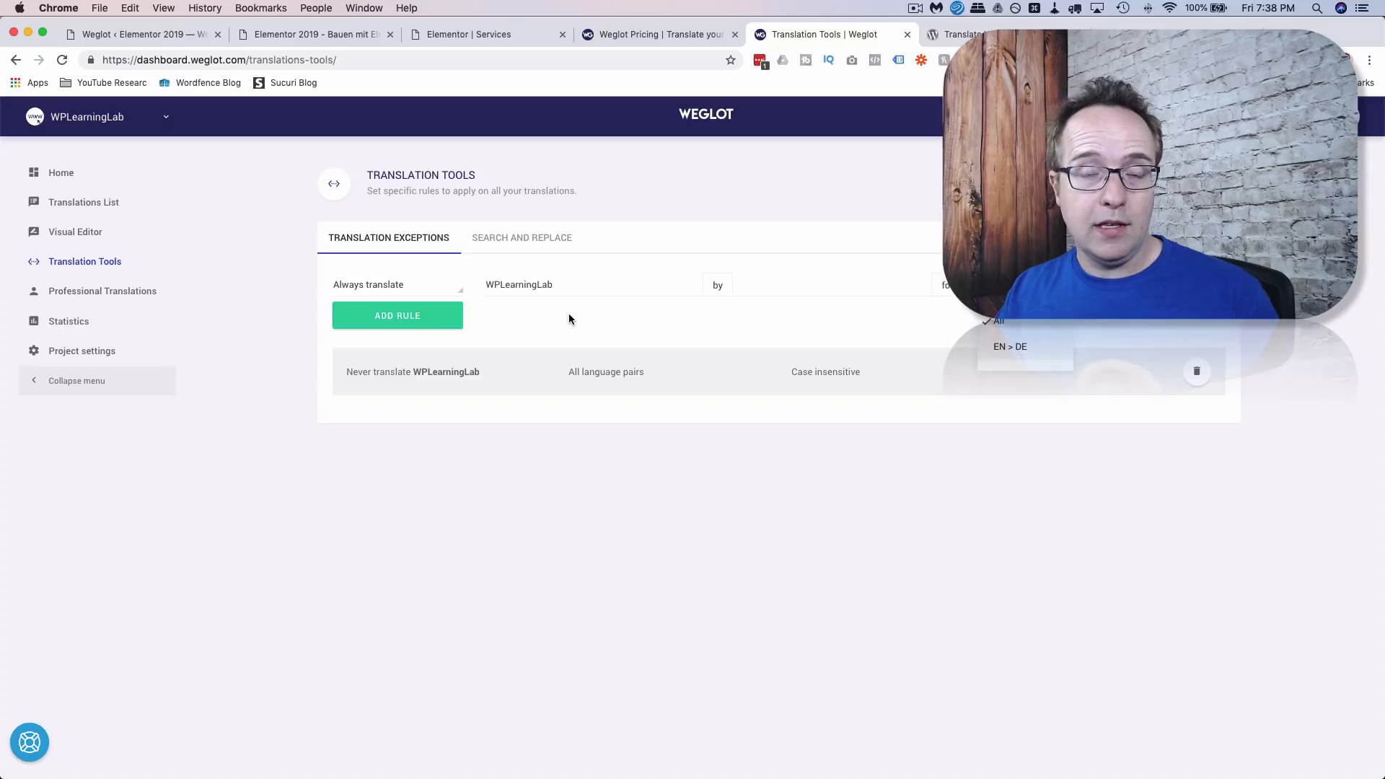
Open Search and Replace, and copy the word "ich" from the "Ich arbeite mit Computern" text on the live German homepage.
click(526, 239)
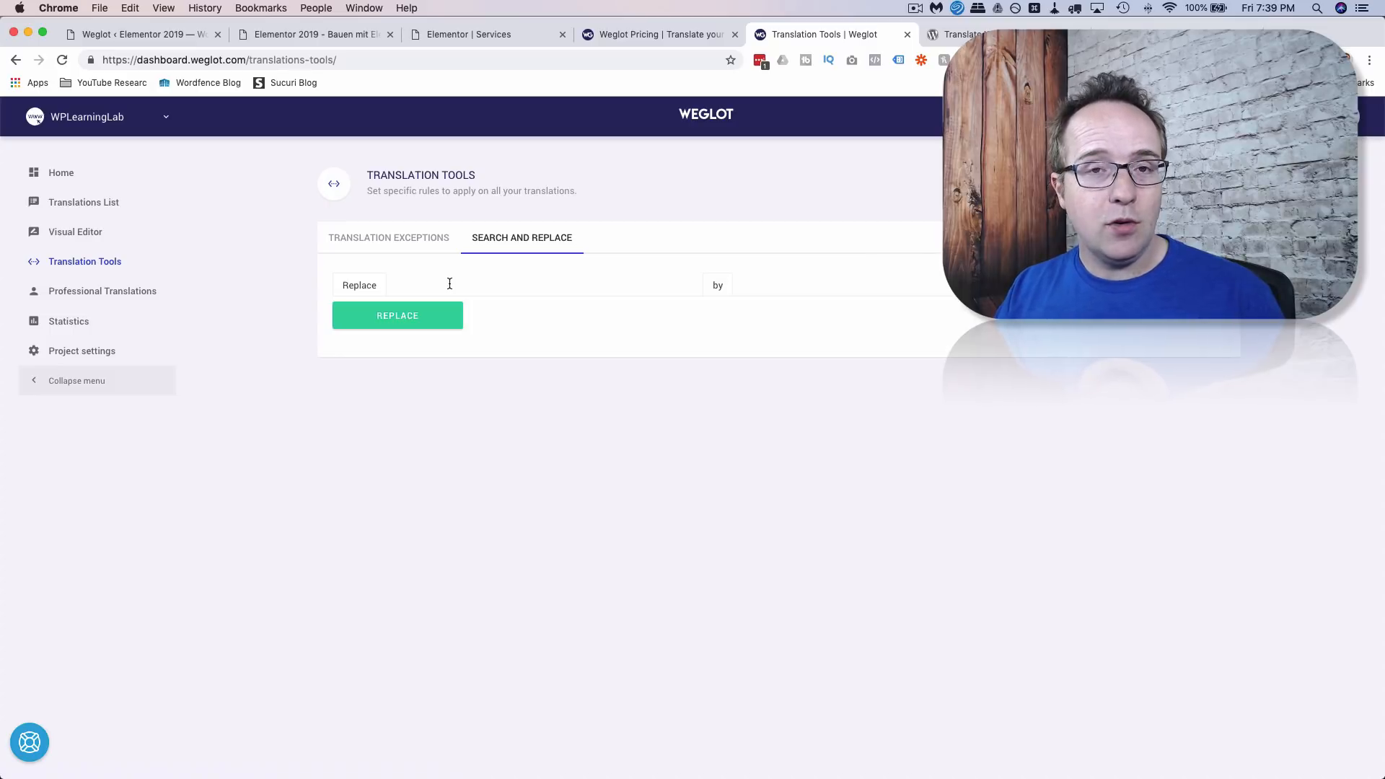
click(602, 276)
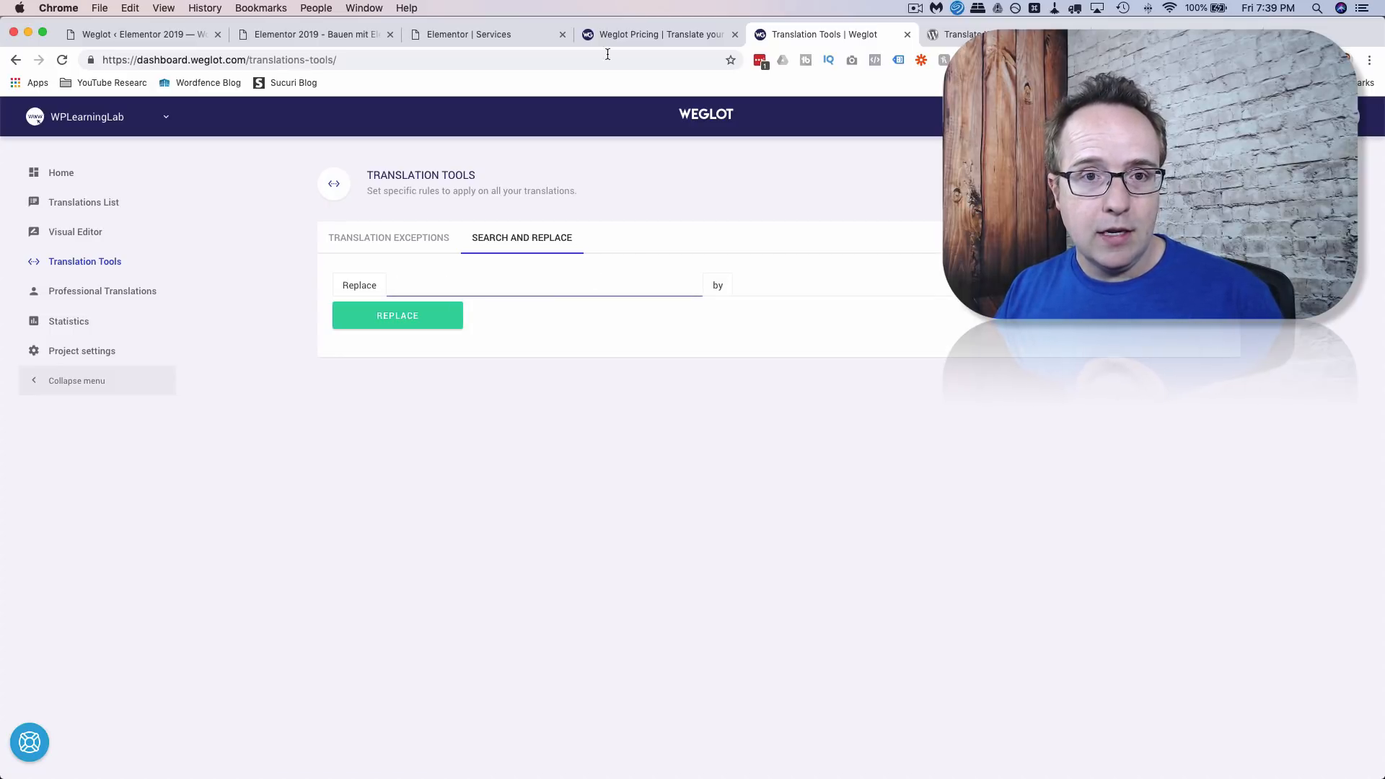
click(473, 38)
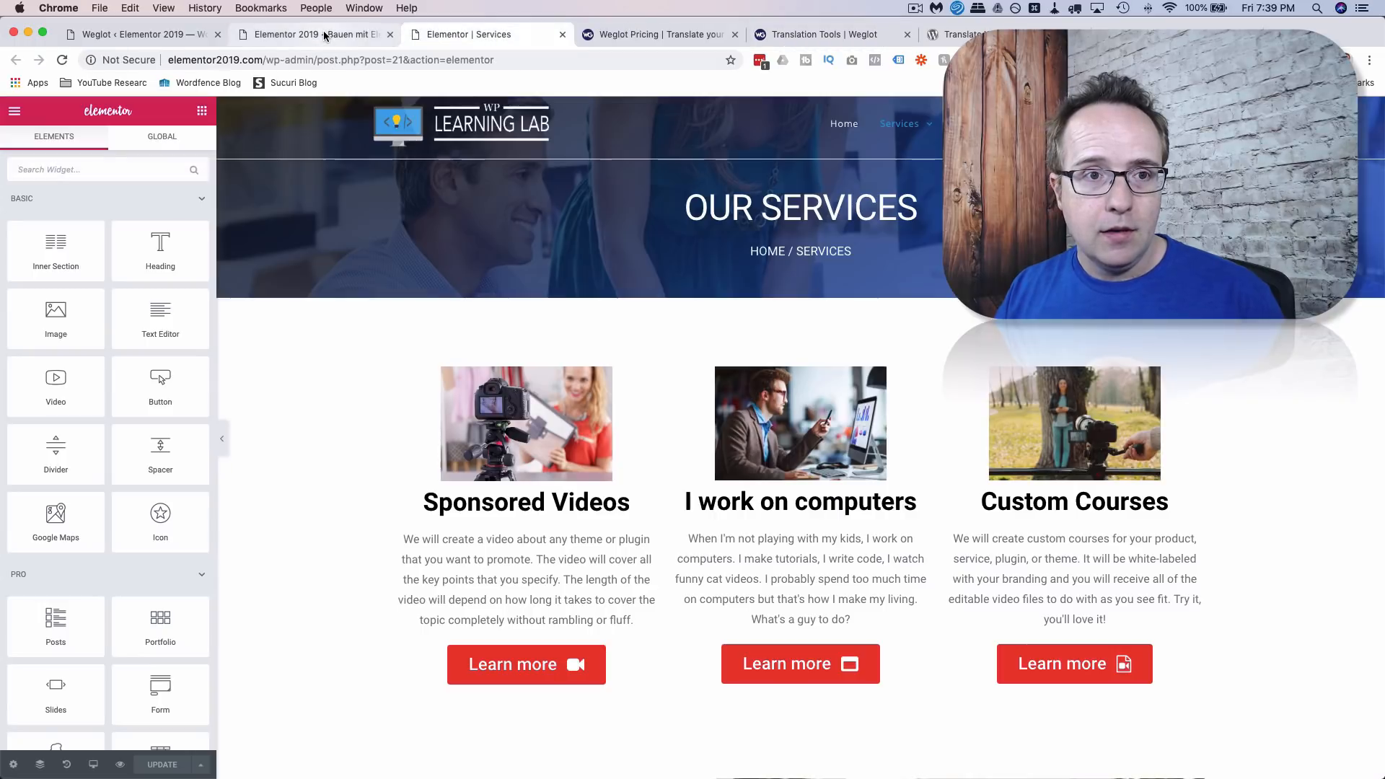
click(323, 34)
scroll(669, 277, down, 3)
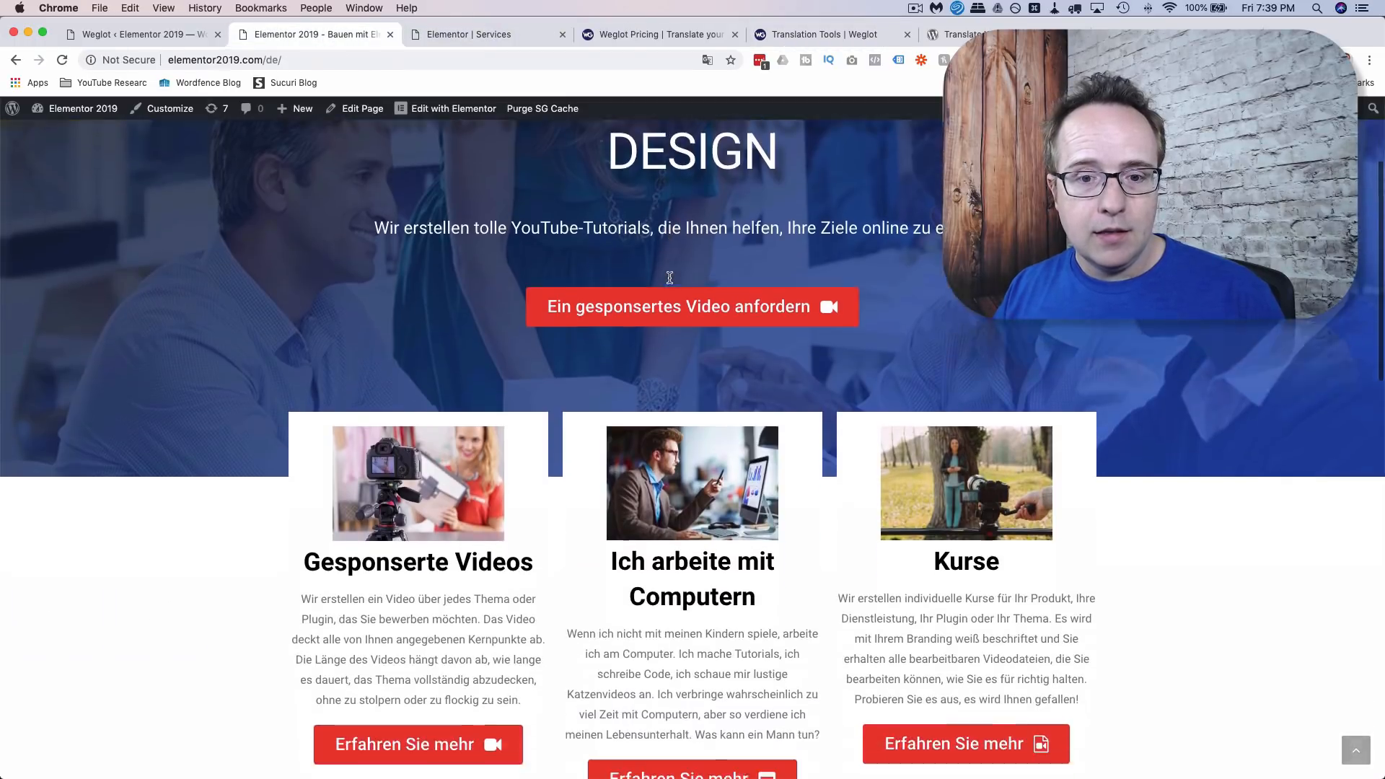
scroll(670, 278, down, 5)
scroll(669, 278, up, 1)
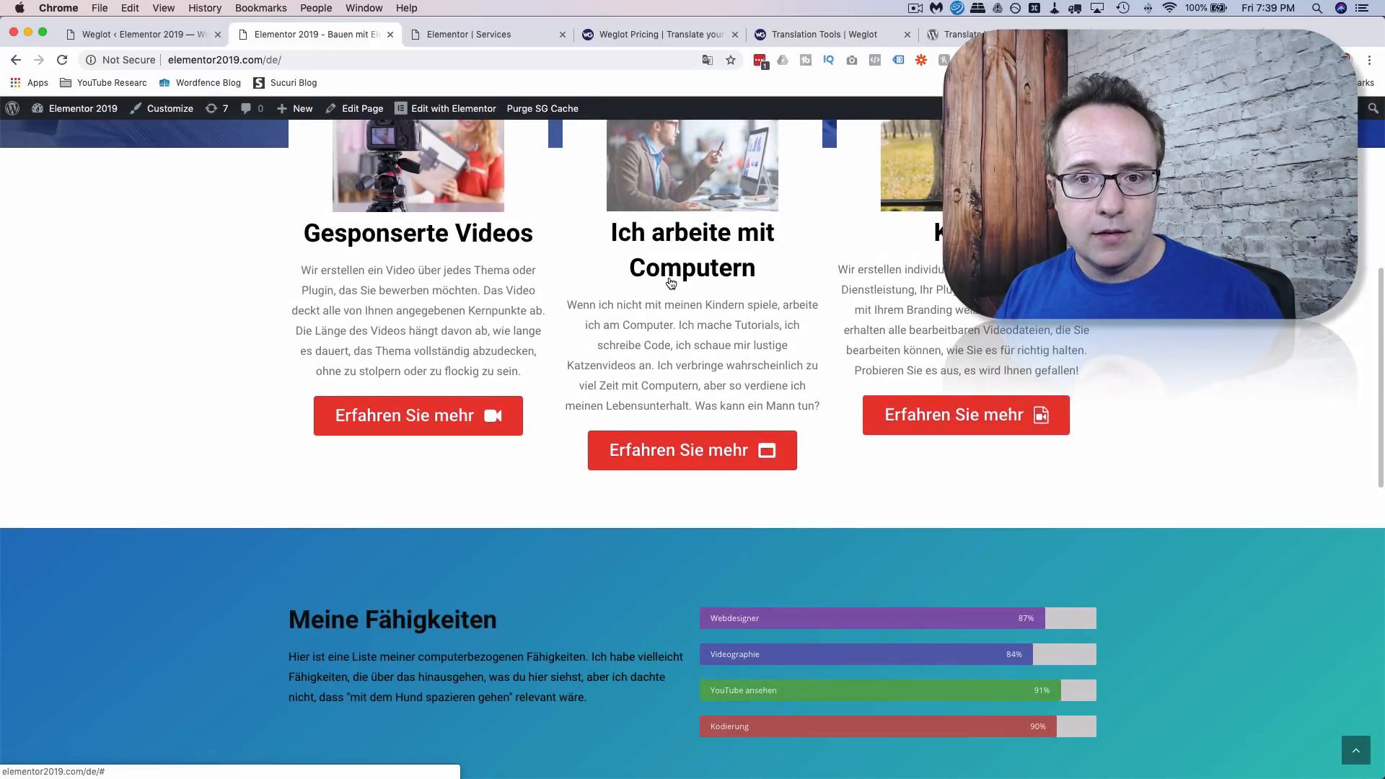
scroll(670, 283, up, 1)
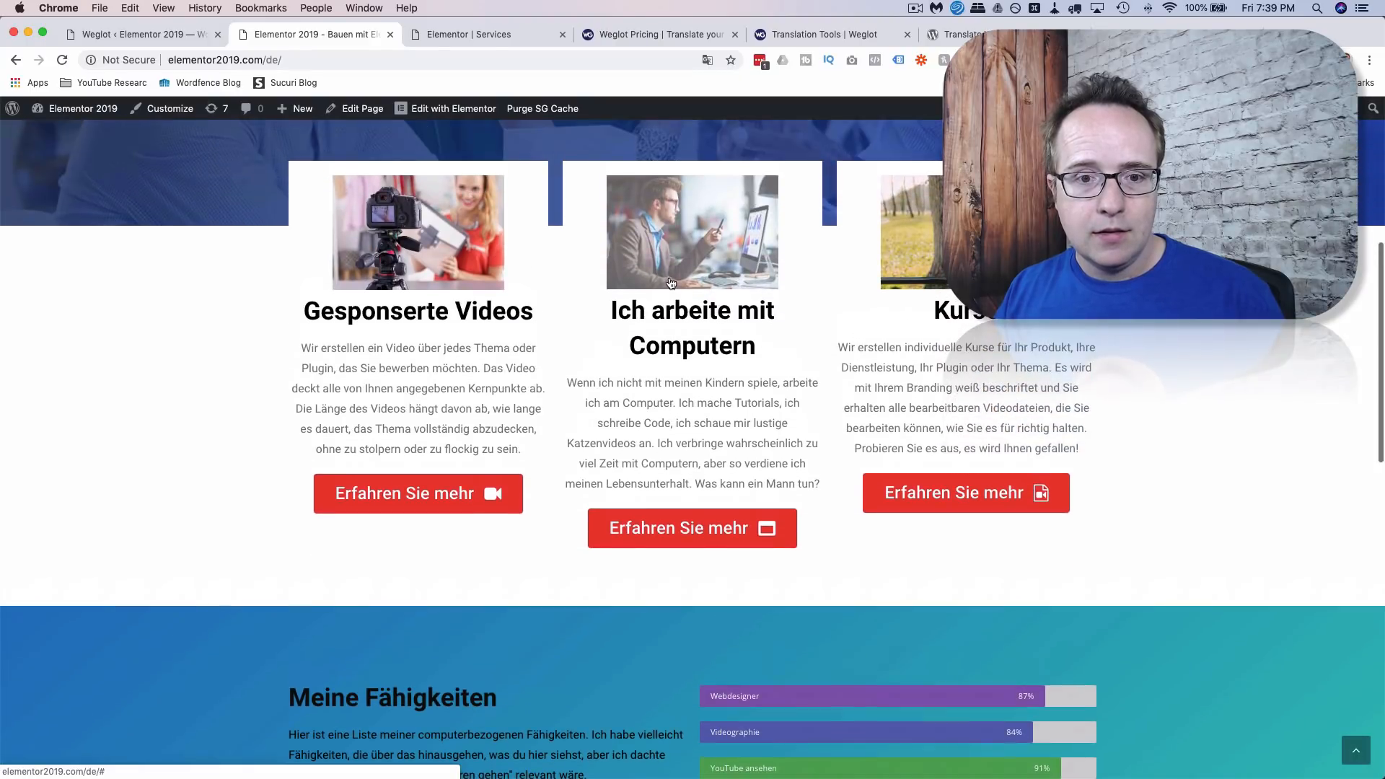
double_click(606, 382)
key(super+c)
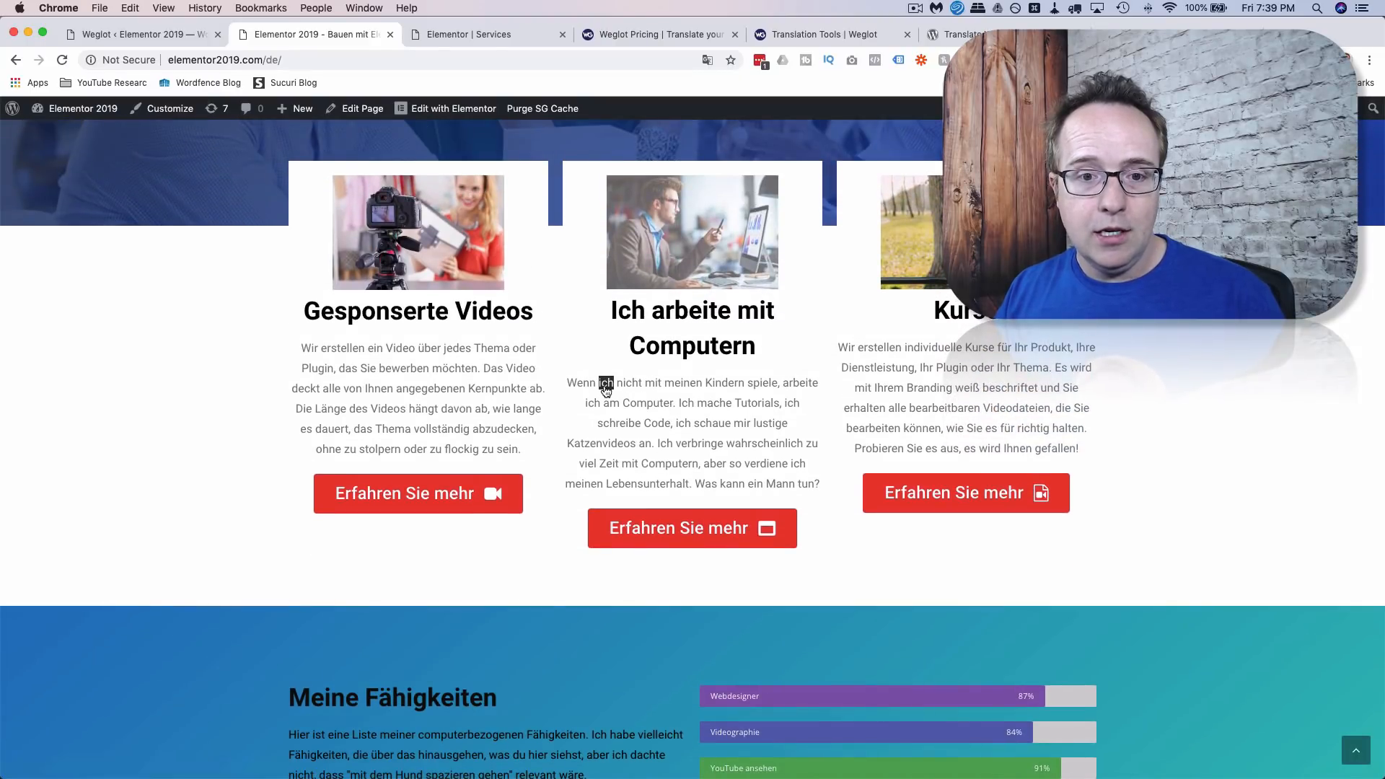
Replace "ich" by "du" across the translations with Weglot's Search and Replace.
click(792, 34)
click(503, 274)
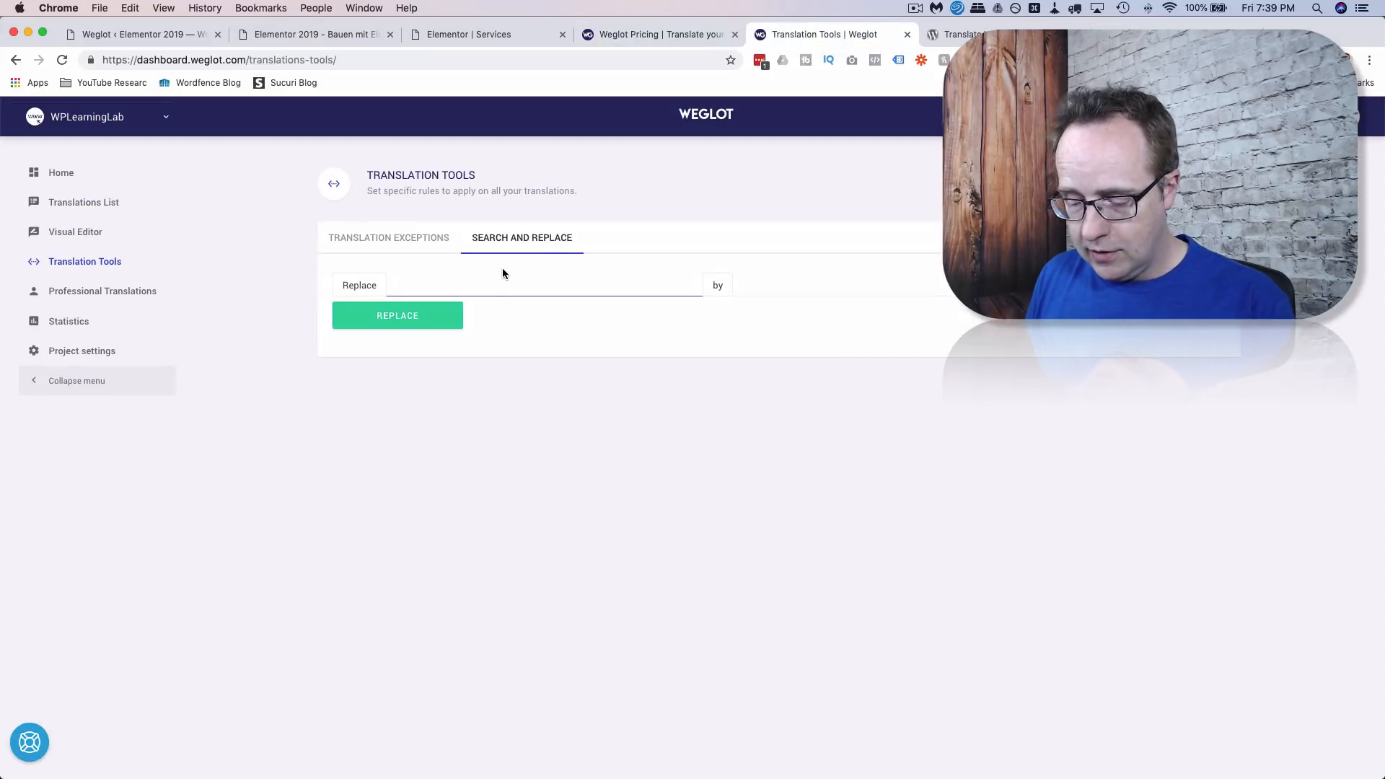
key(super+v)
key(Tab)
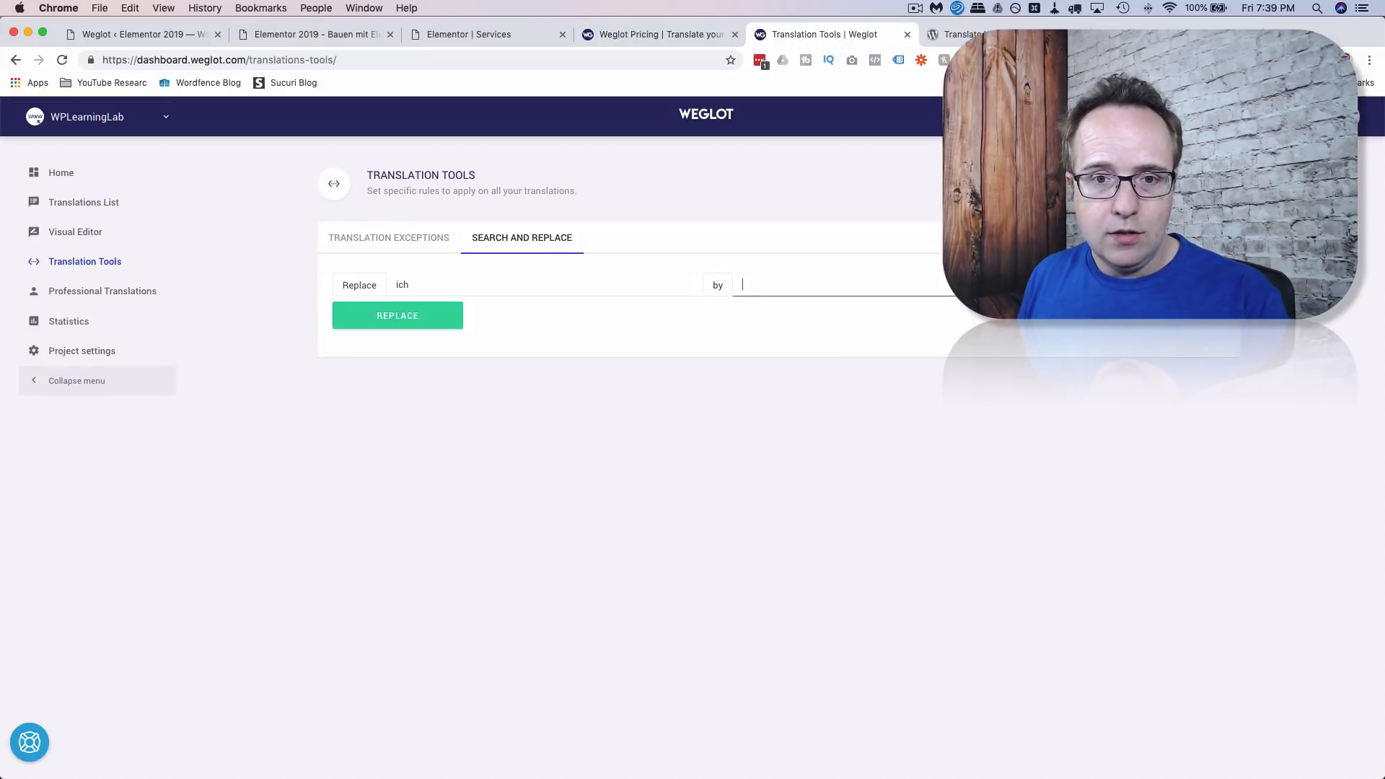
text(du)
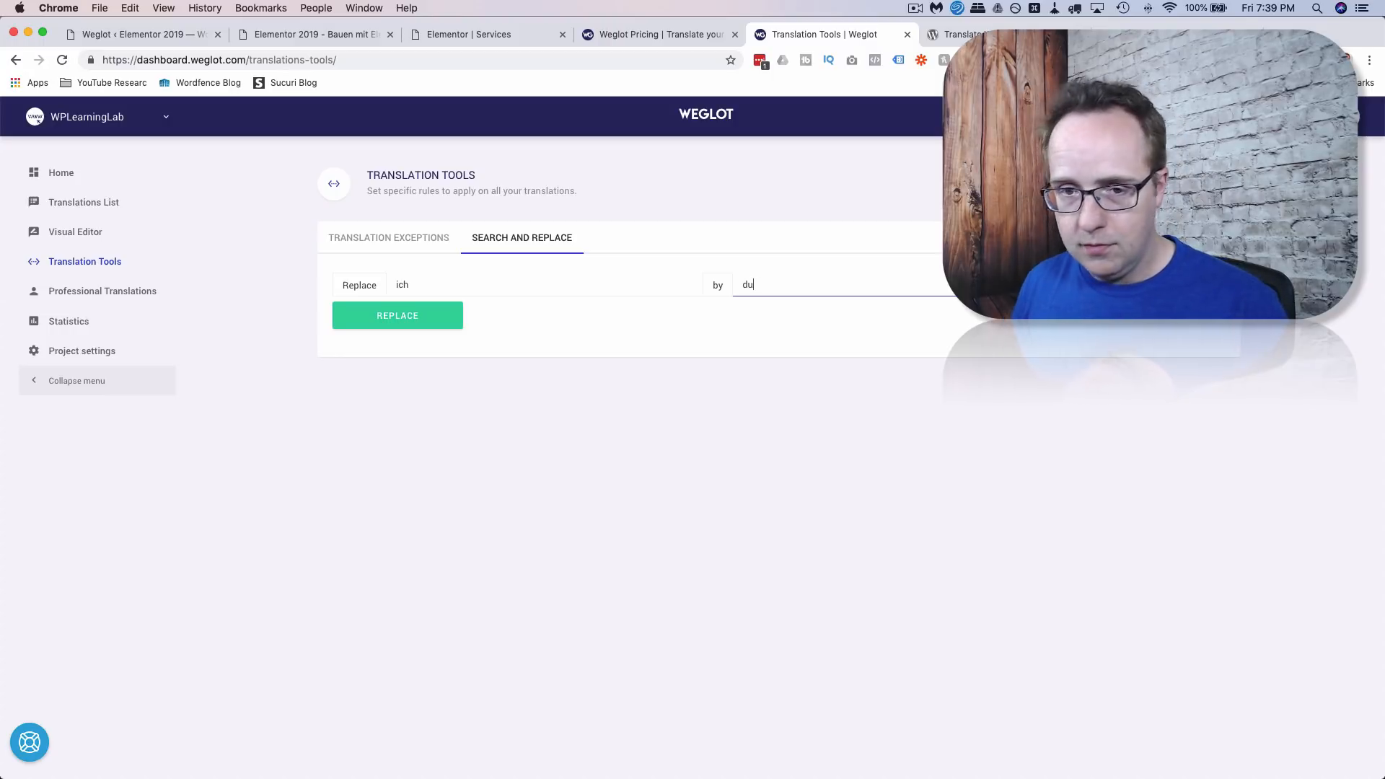
click(411, 323)
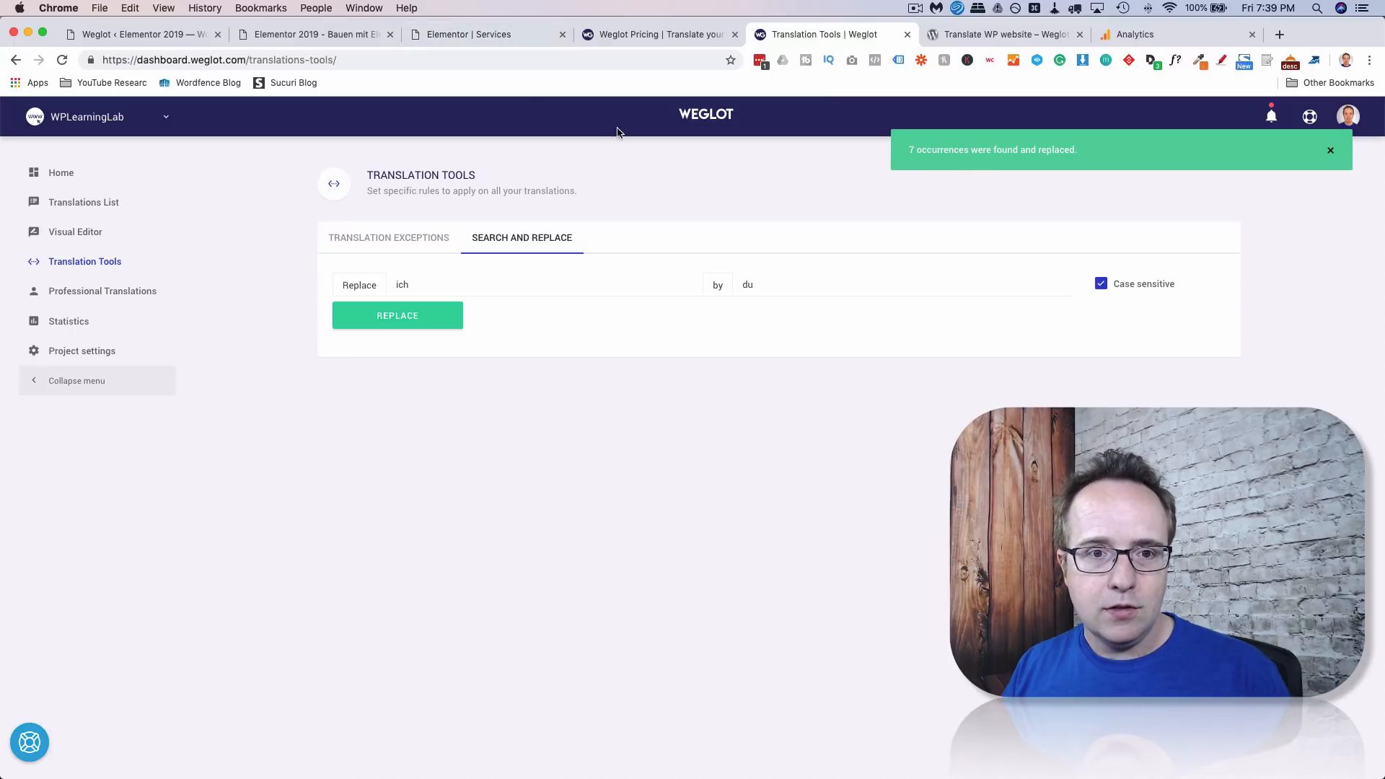
Reload the live German homepage to check the replaced word in the "Ich arbeite mit Computern" text.
click(467, 36)
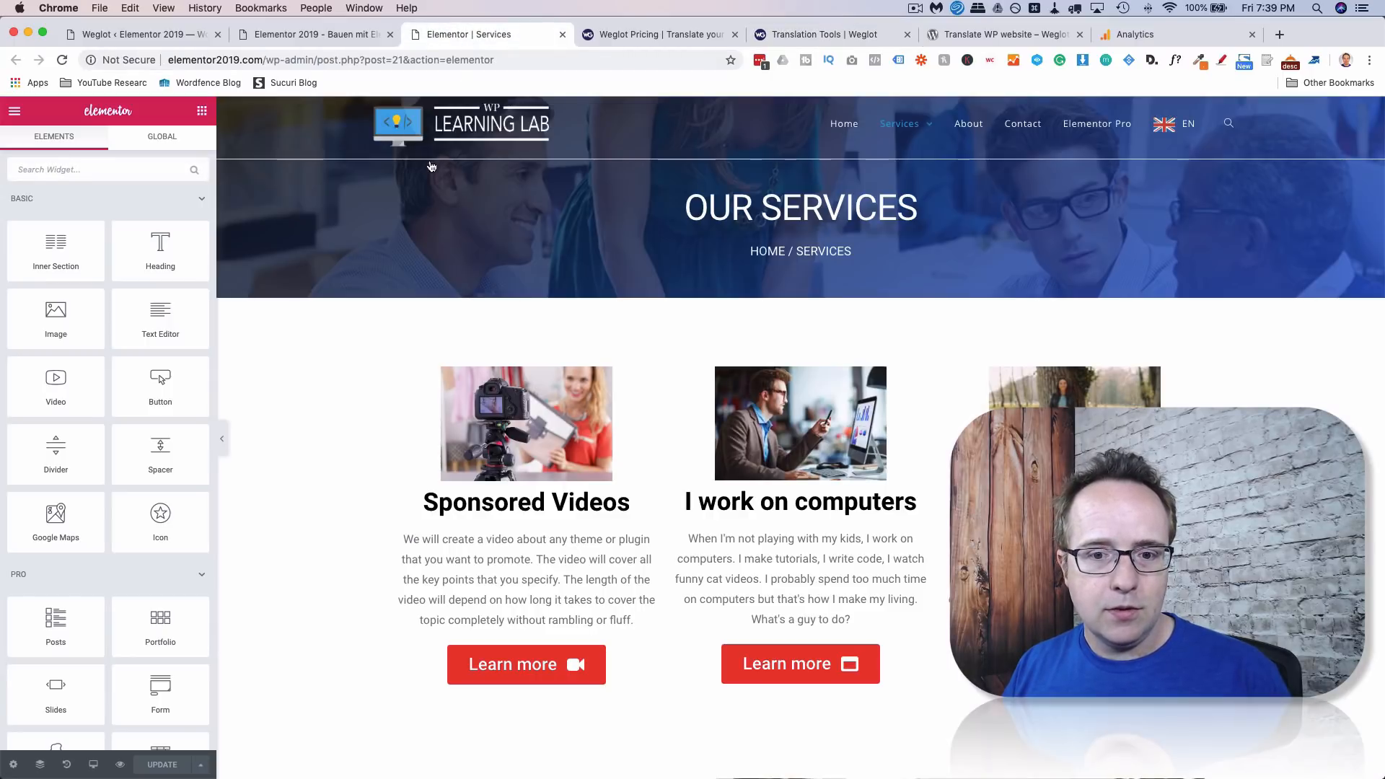
click(313, 38)
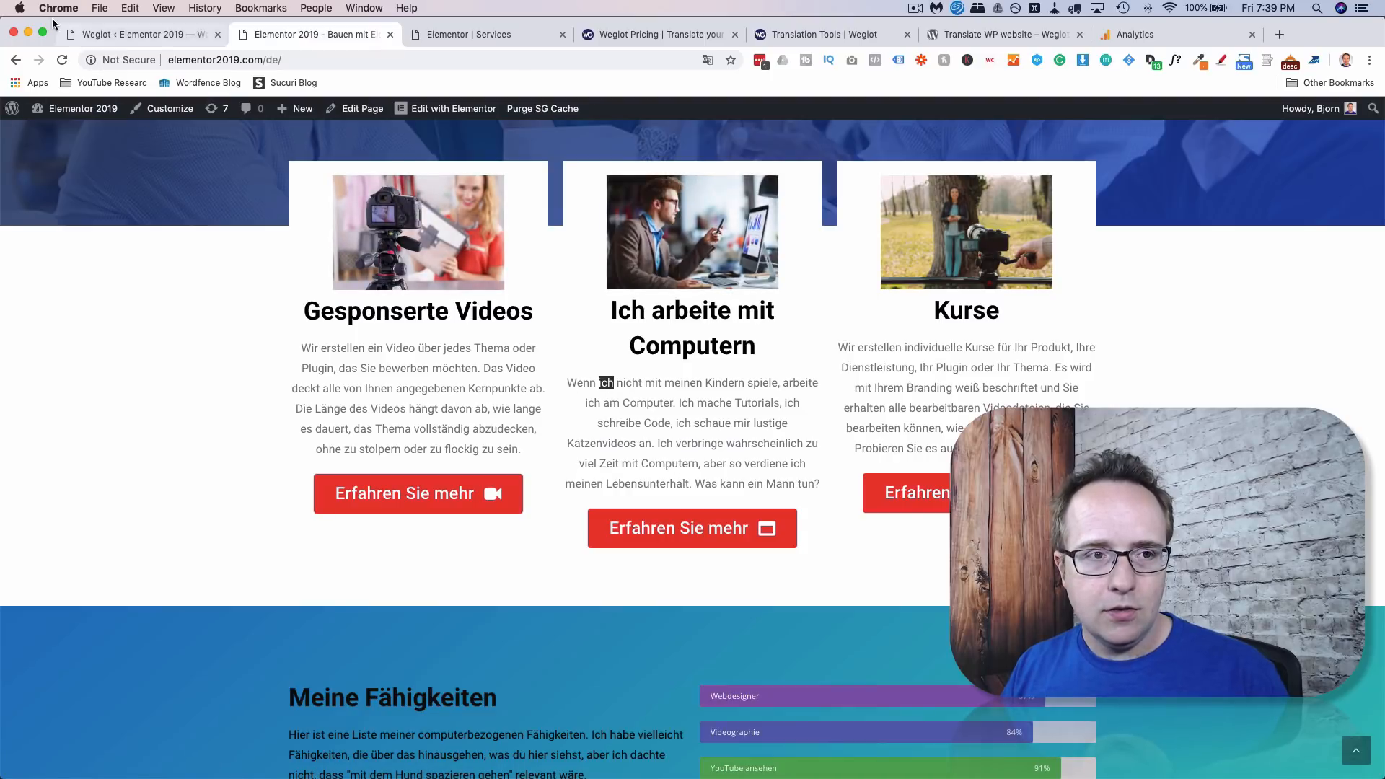
click(61, 61)
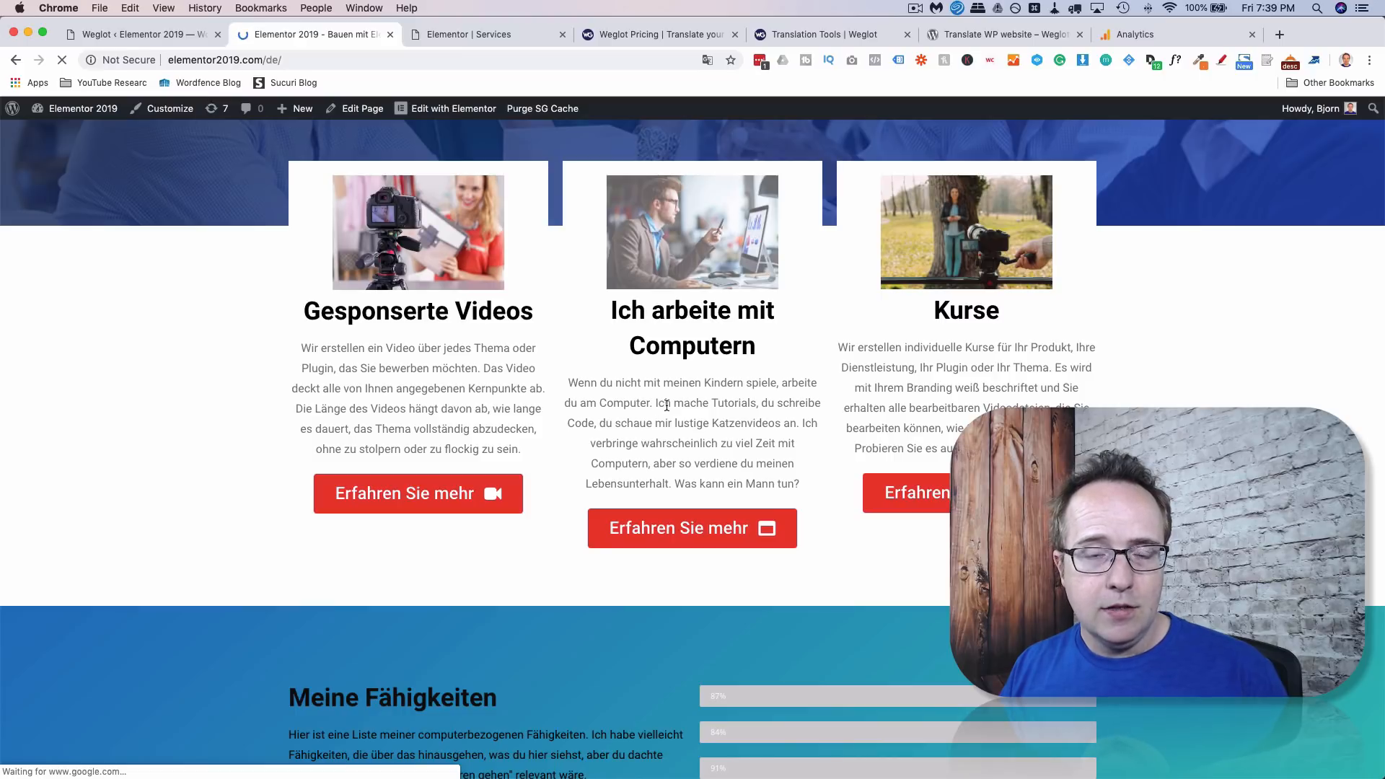
Reverse the bulk word replacement in Search and Replace by replacing "du" by "ich".
click(779, 36)
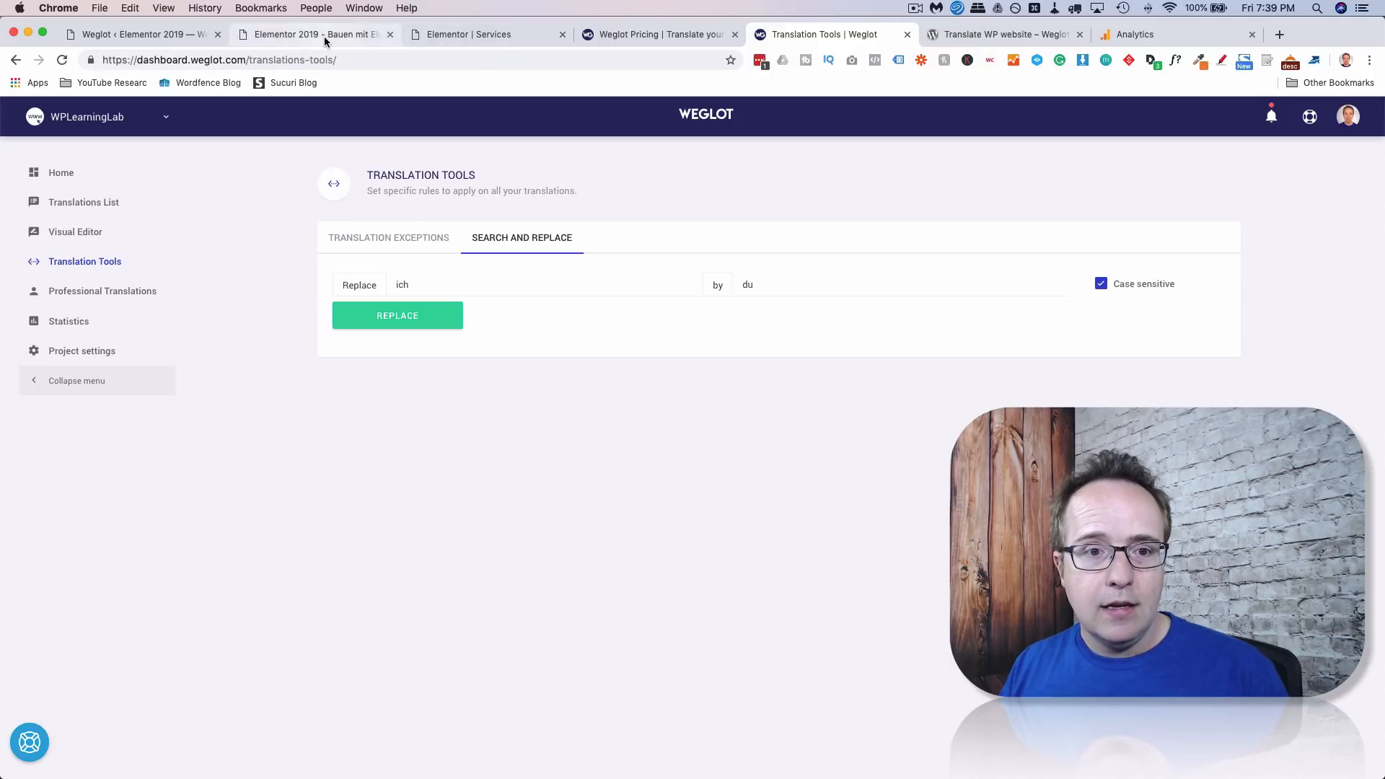
double_click(401, 284)
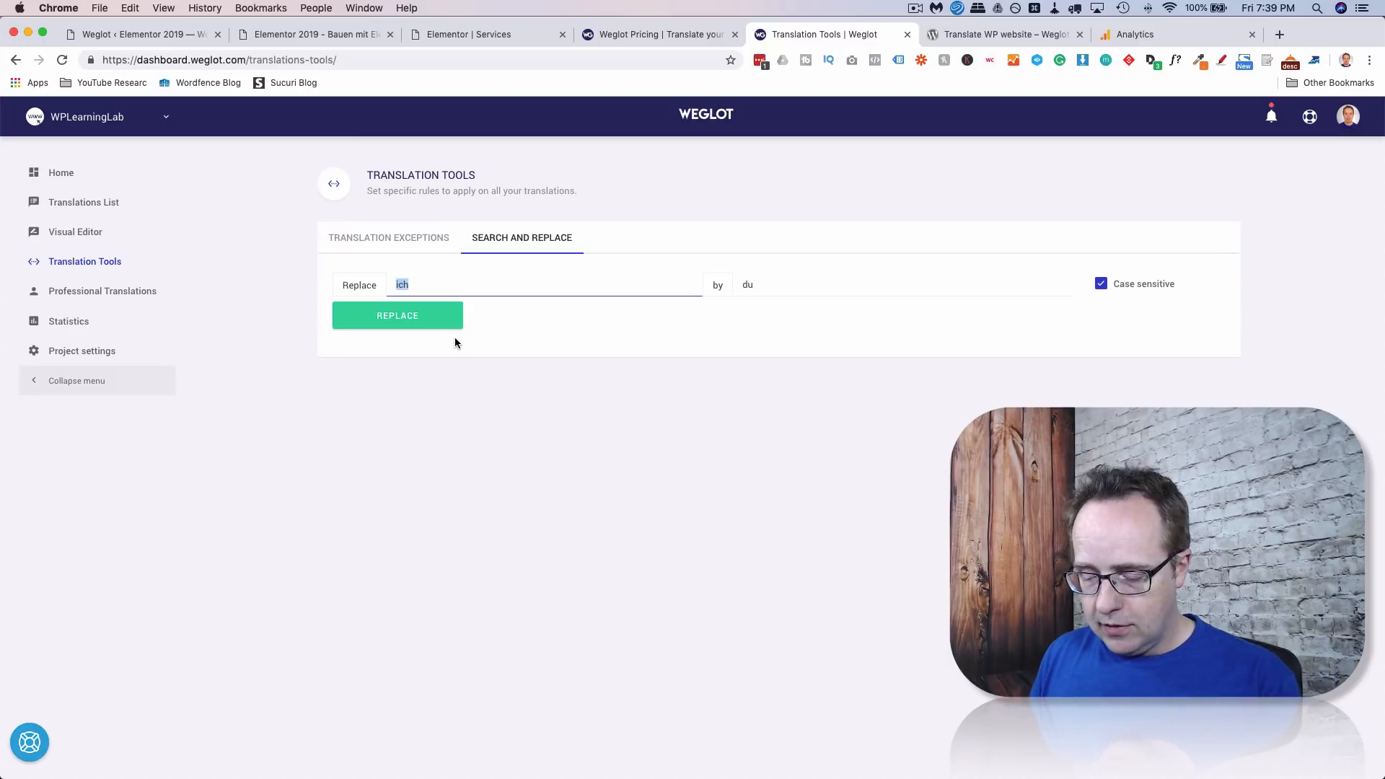
text(du)
key(Tab)
text(ich)
click(394, 310)
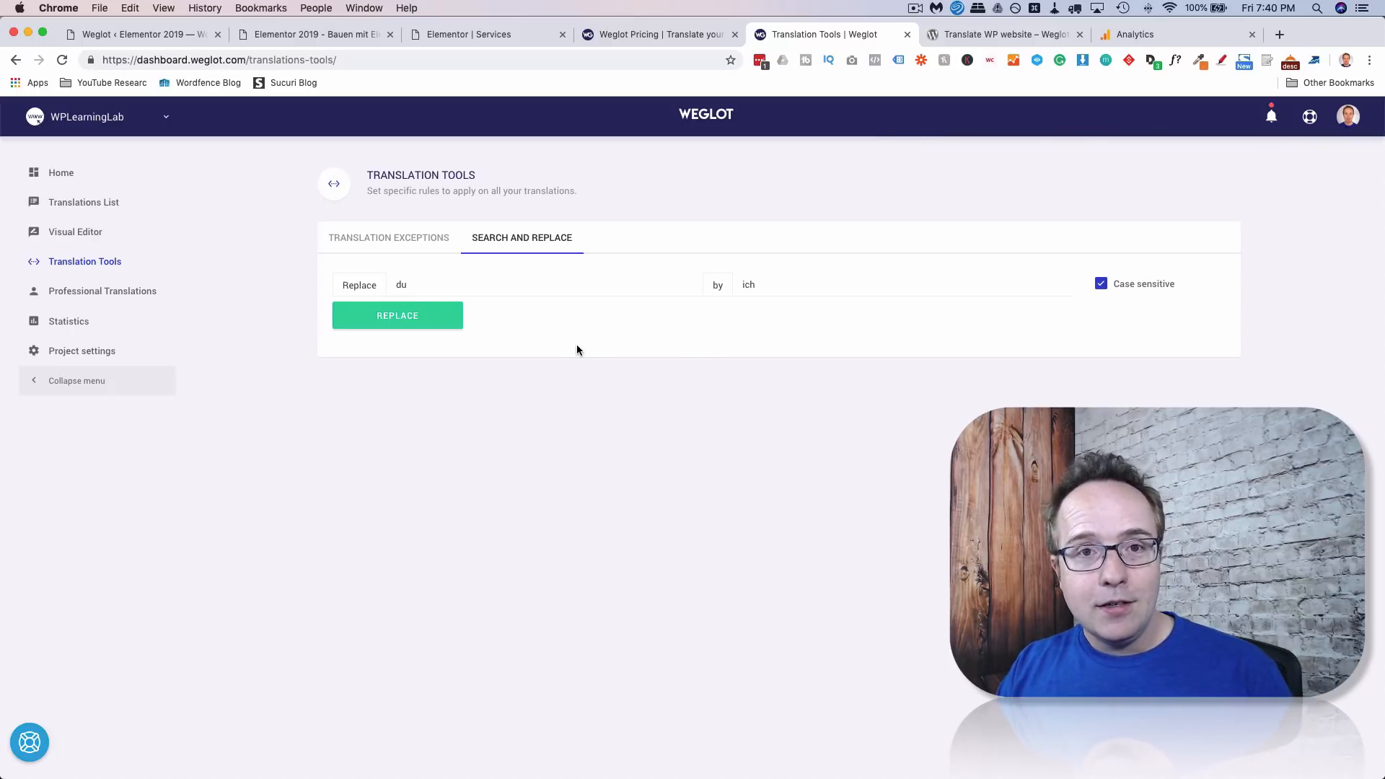
Review the Professional Translations offer and add the Elementor 2019, Search, Elementor 2019 – Build with Elementor, and Home entries to the professional order.
click(122, 292)
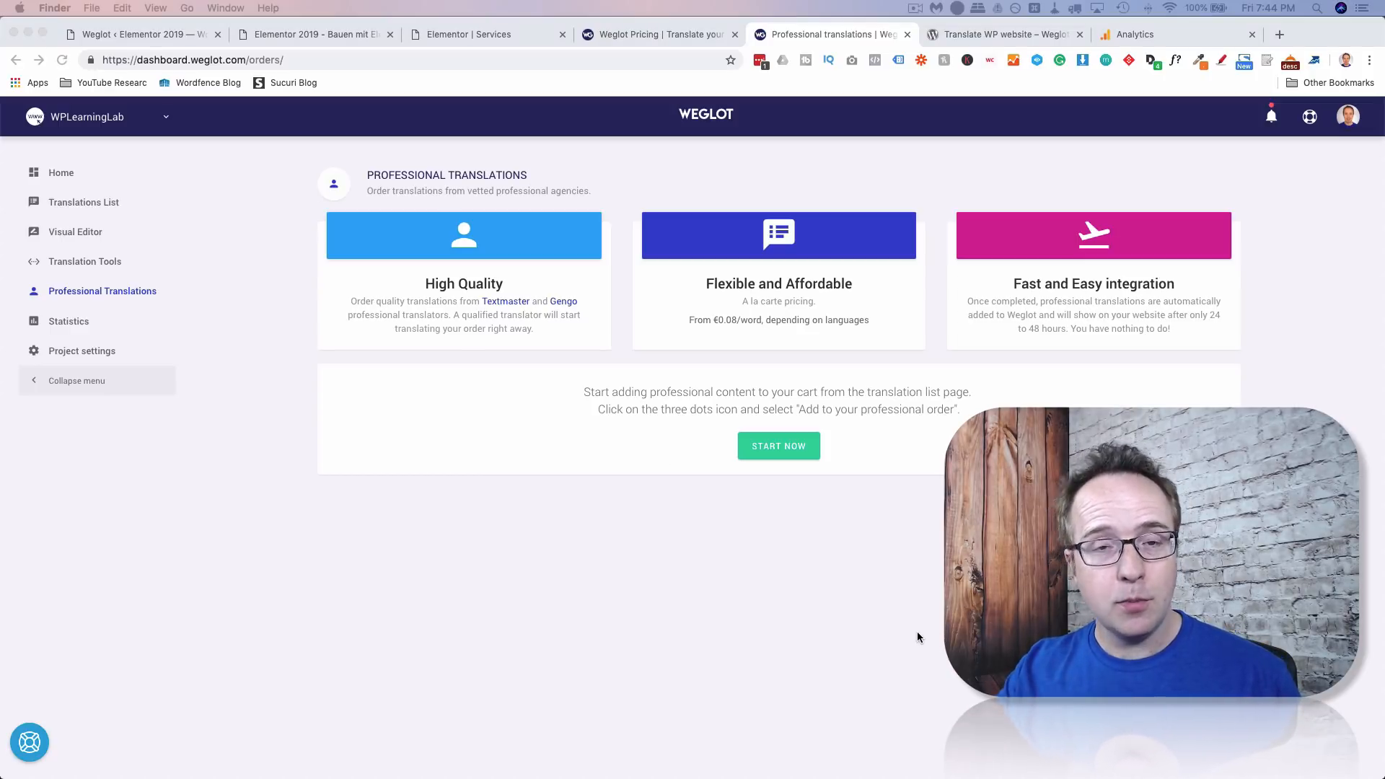
click(718, 319)
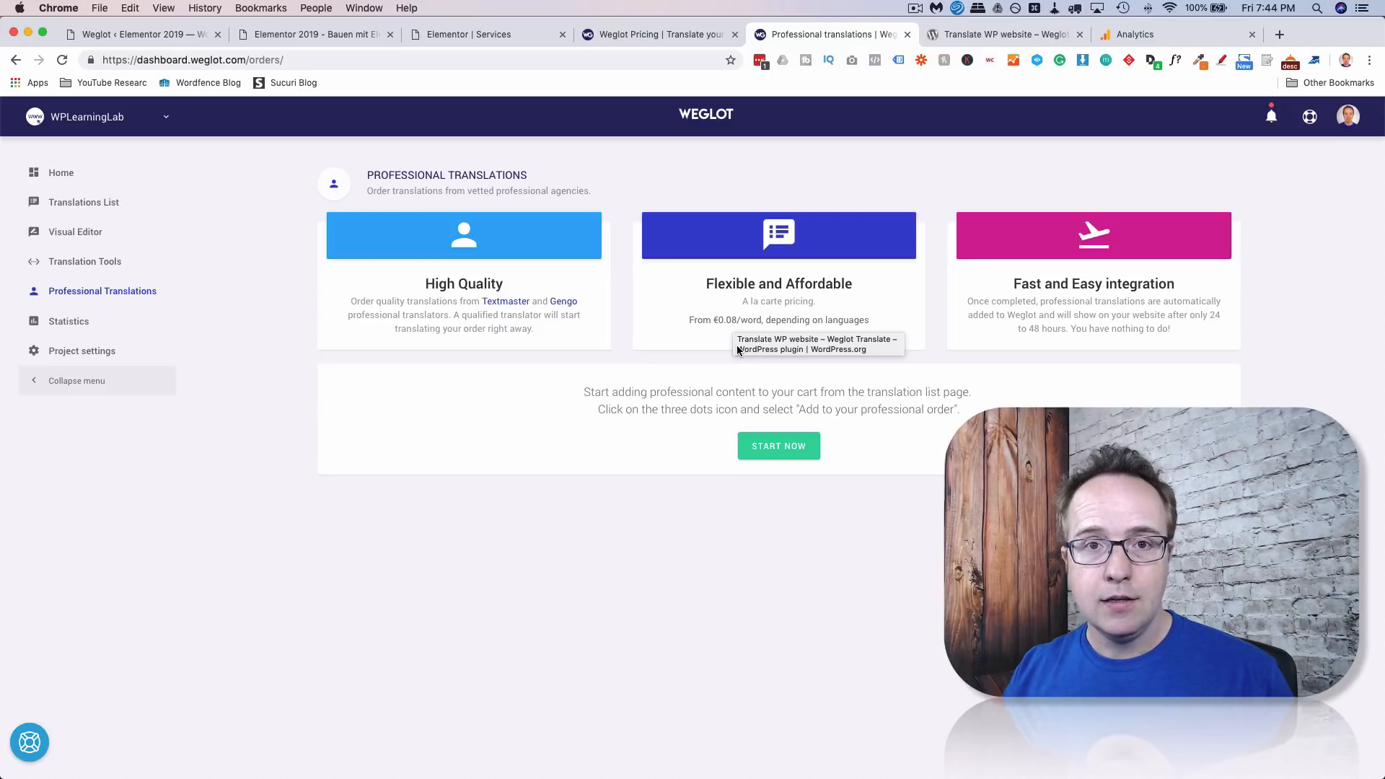
click(91, 207)
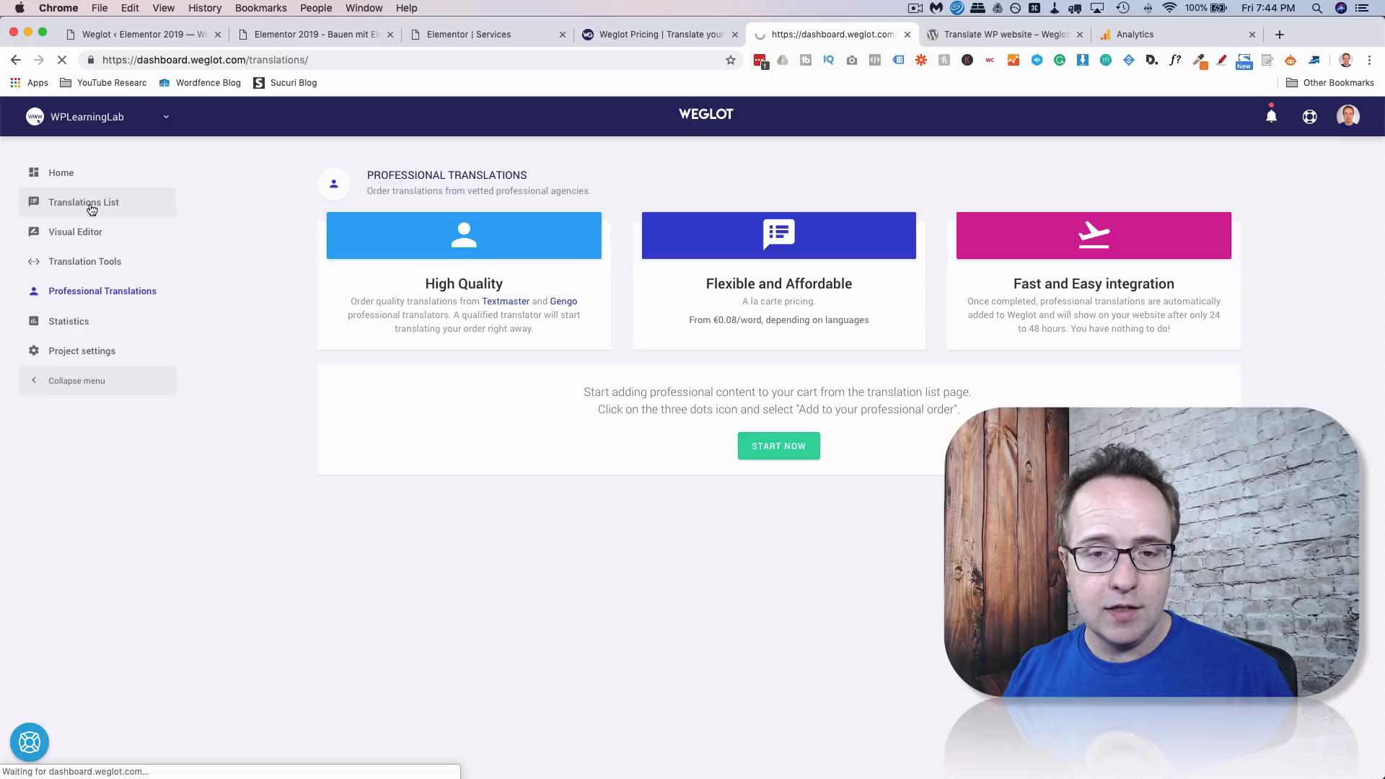
click(575, 327)
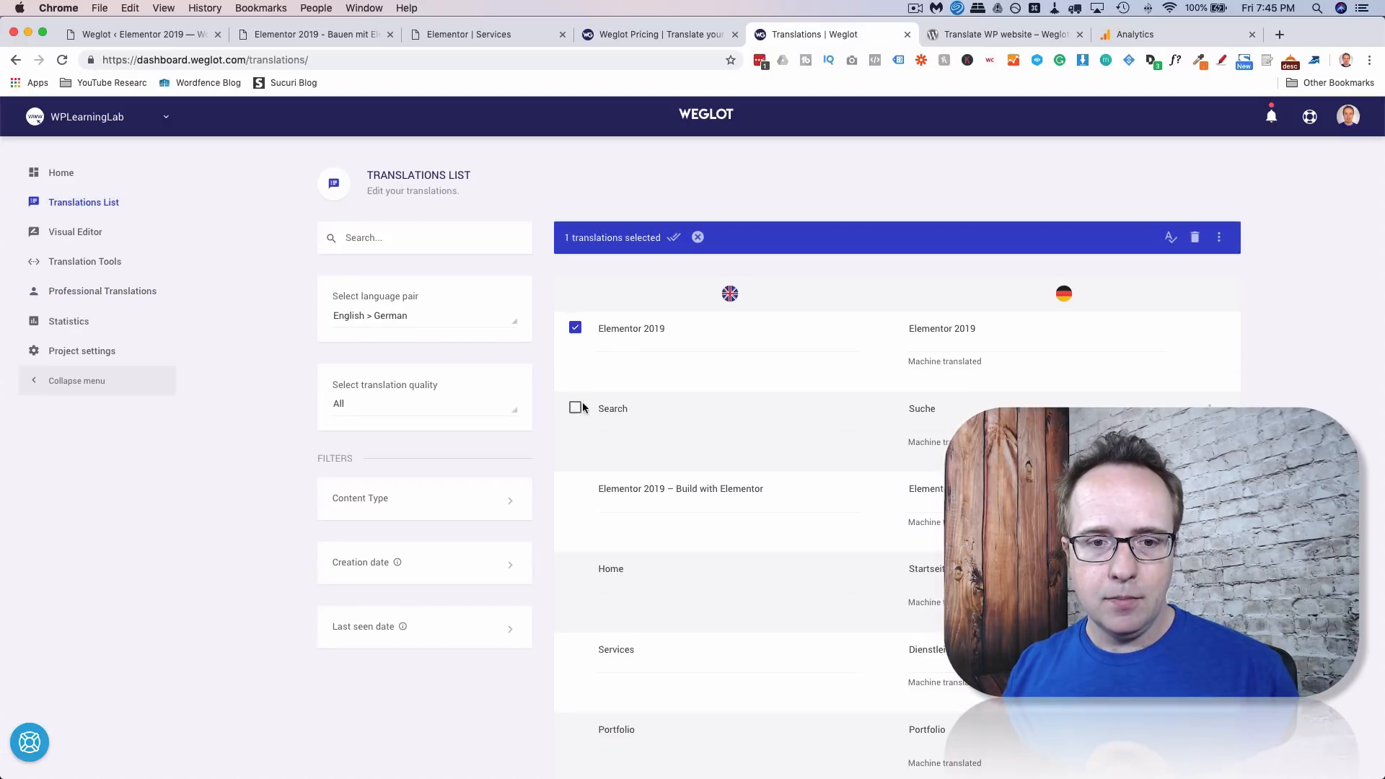
click(575, 409)
click(575, 489)
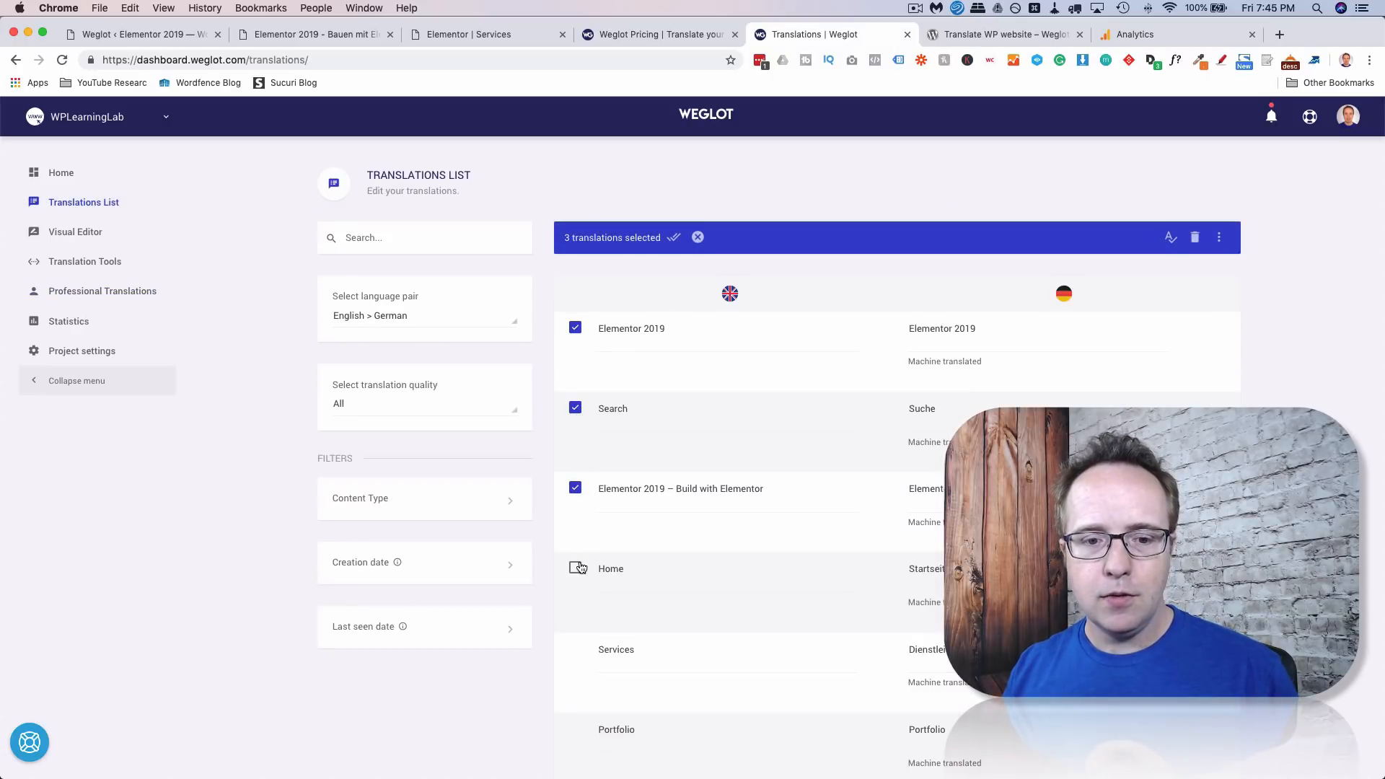
click(575, 569)
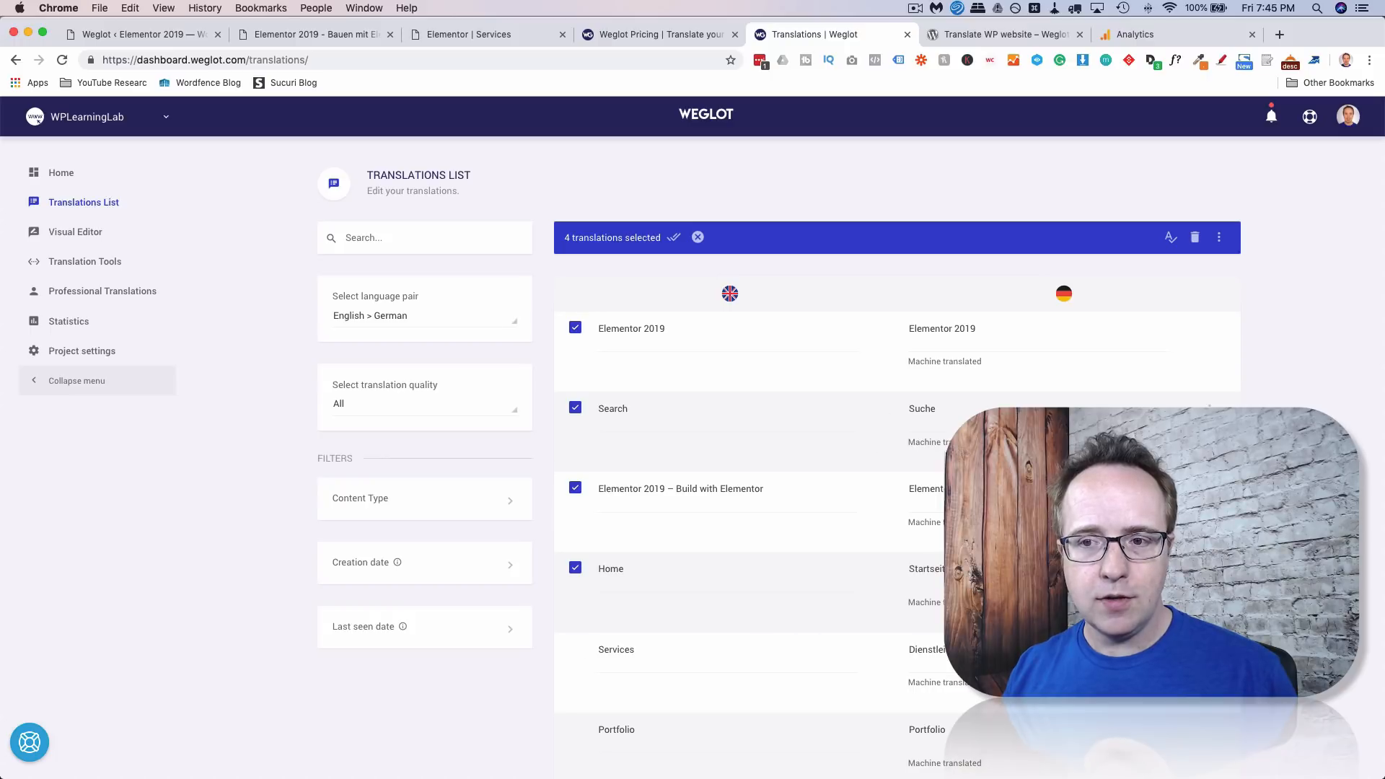
click(1219, 237)
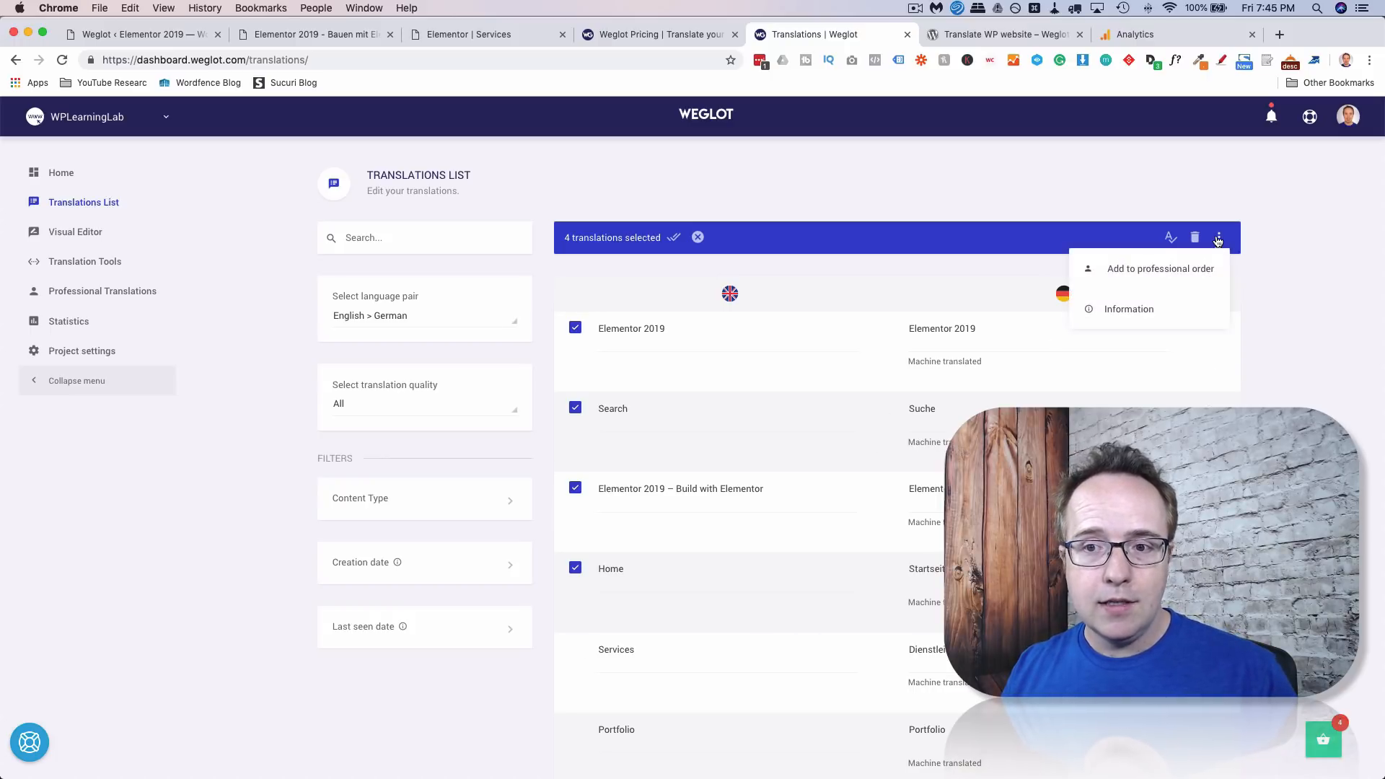
click(1188, 270)
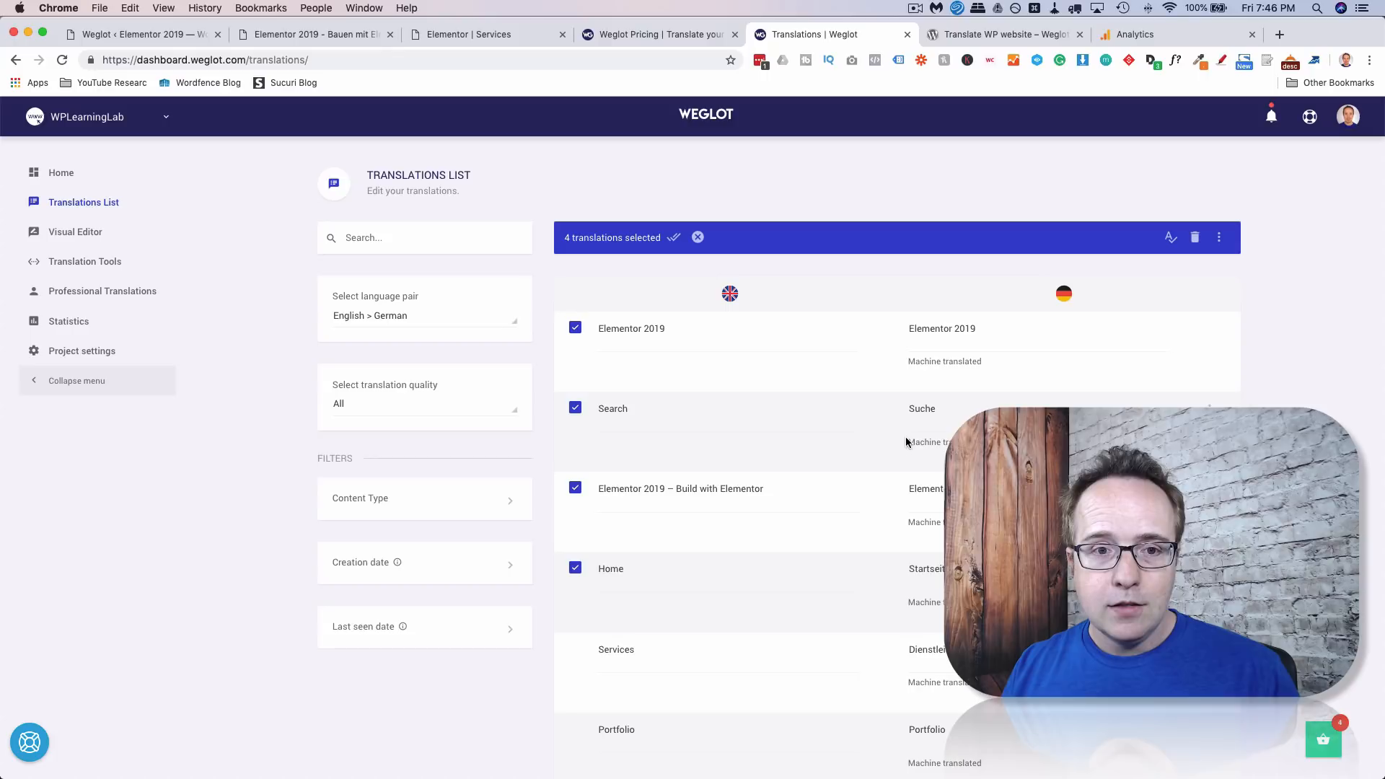
Compare the prices, language limits and word limits of the plans on the Weglot pricing page.
click(630, 36)
scroll(312, 260, down, 4)
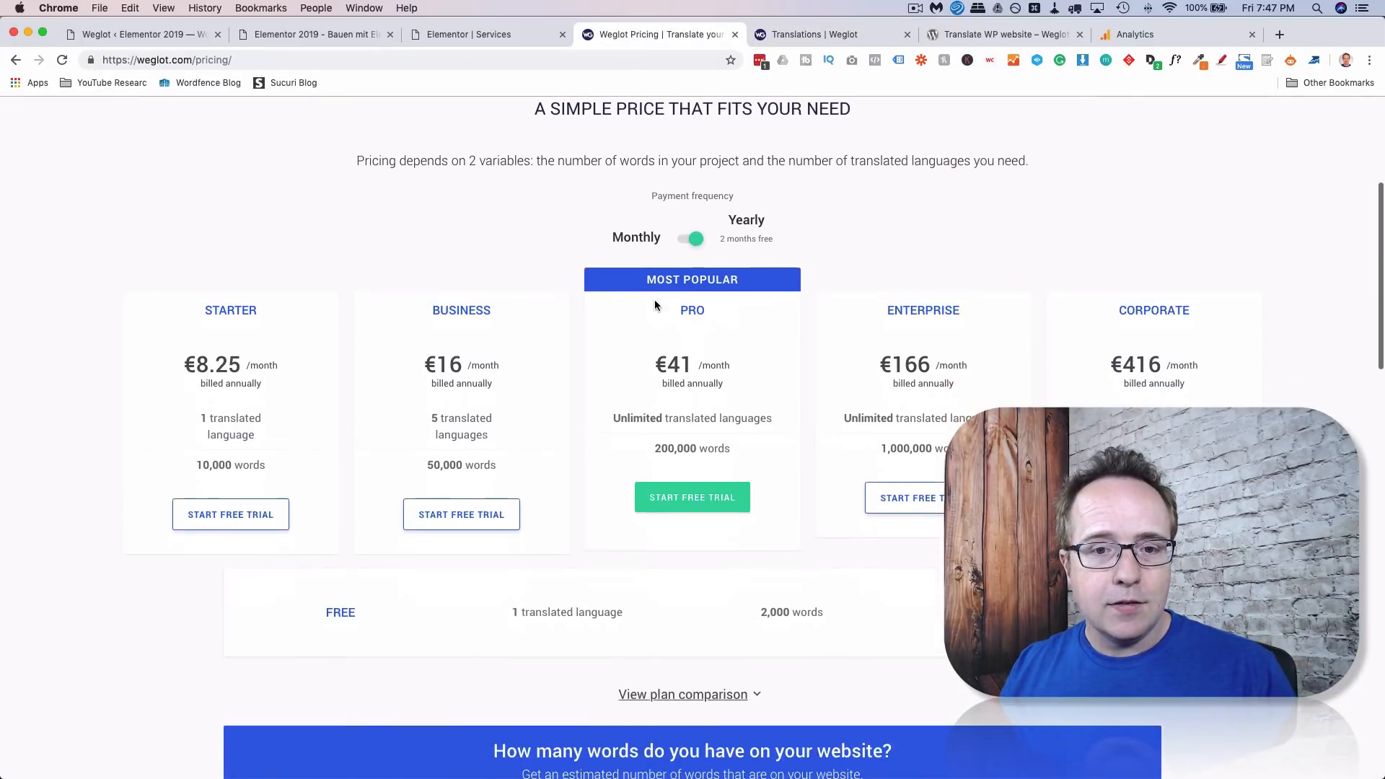
scroll(655, 306, down, 3)
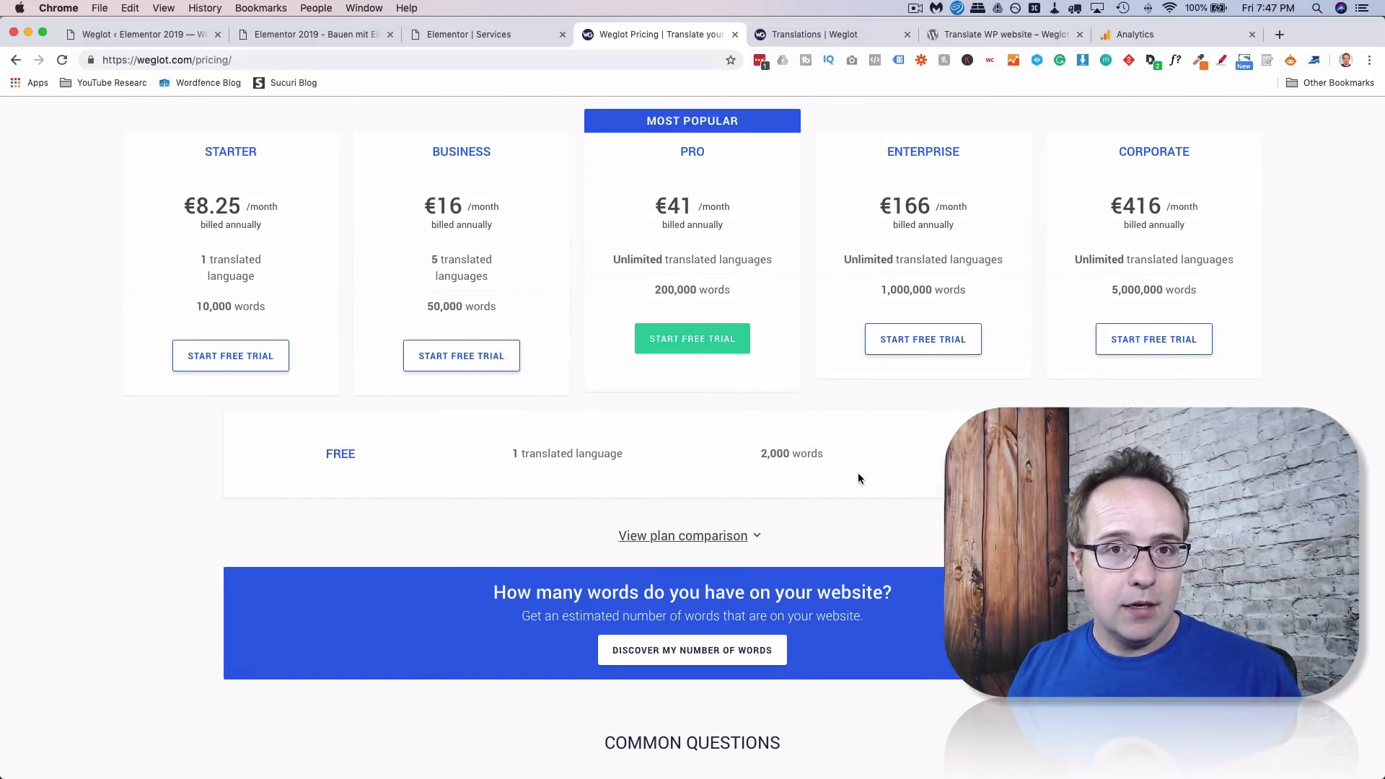
mouse_move(778, 457)
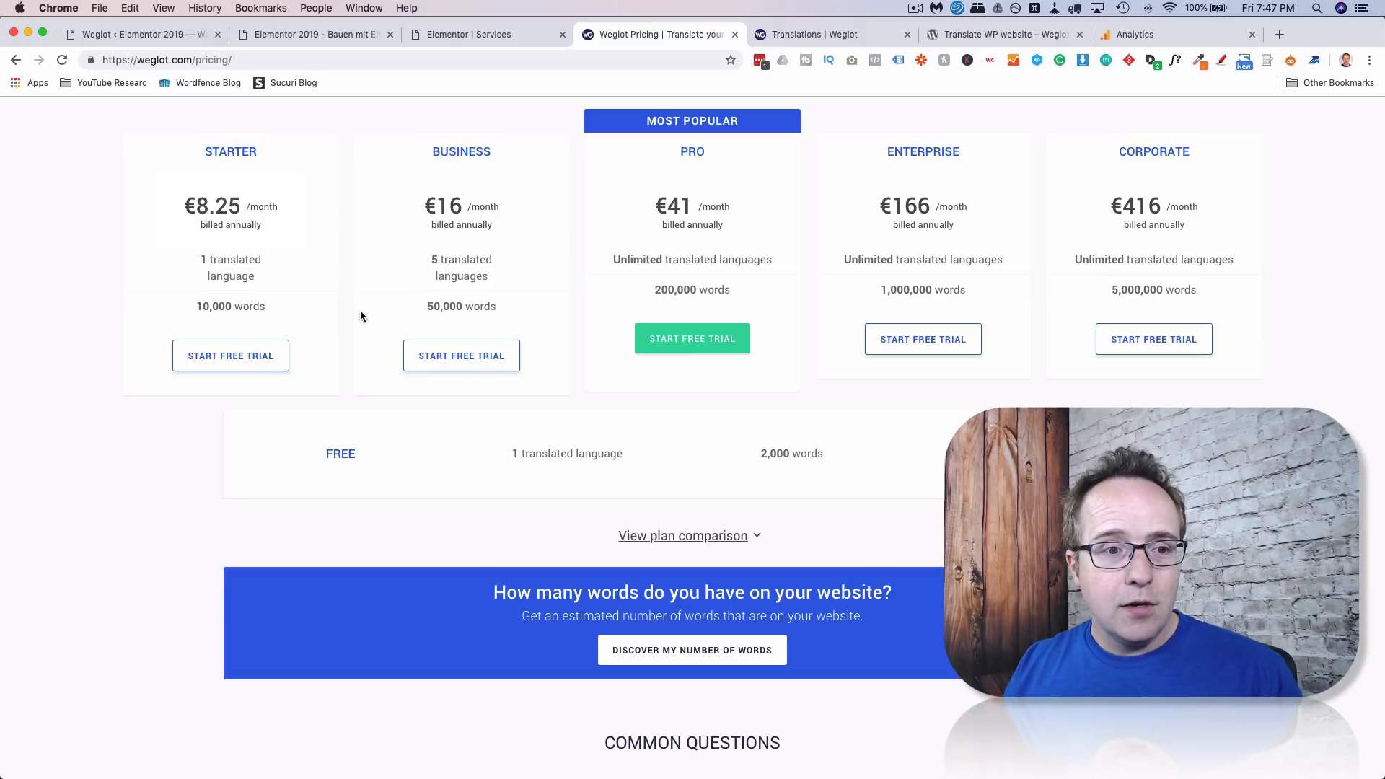
mouse_move(222, 307)
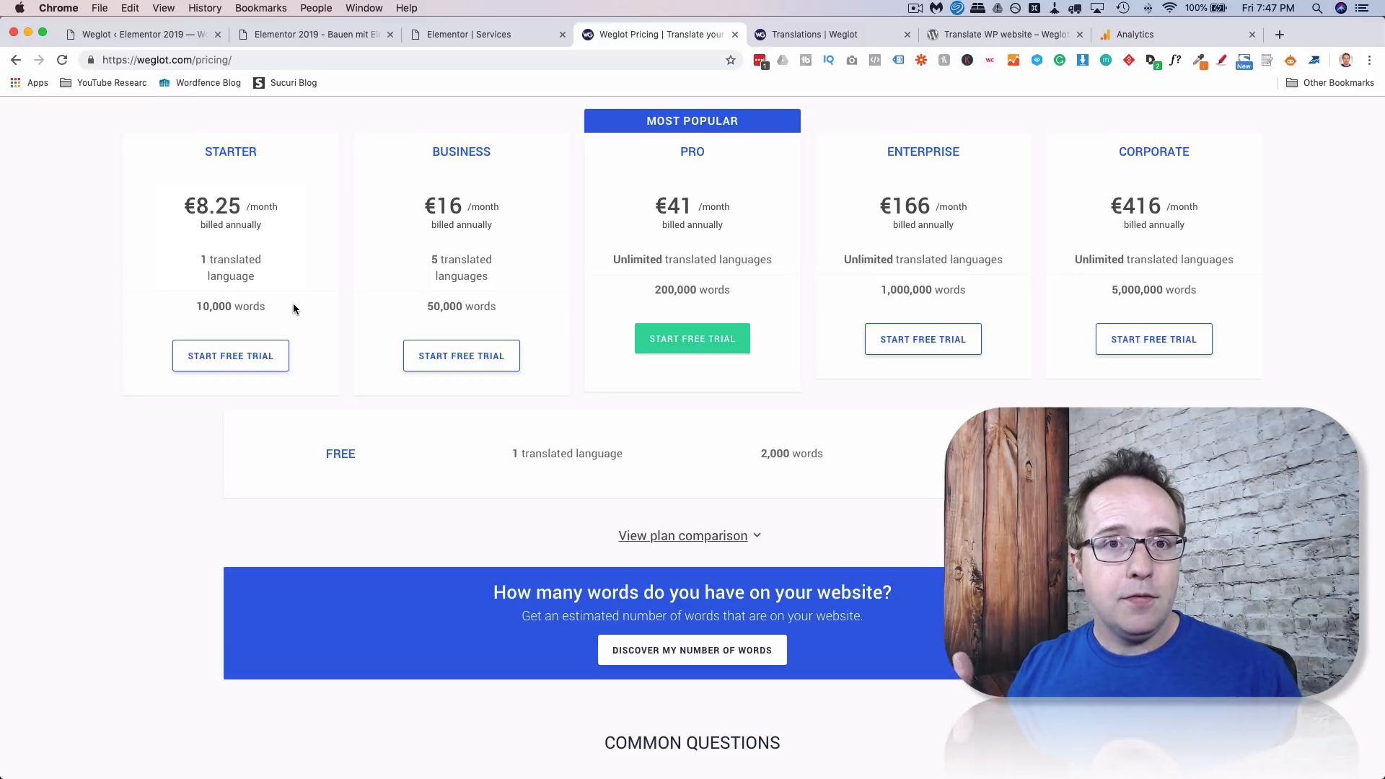